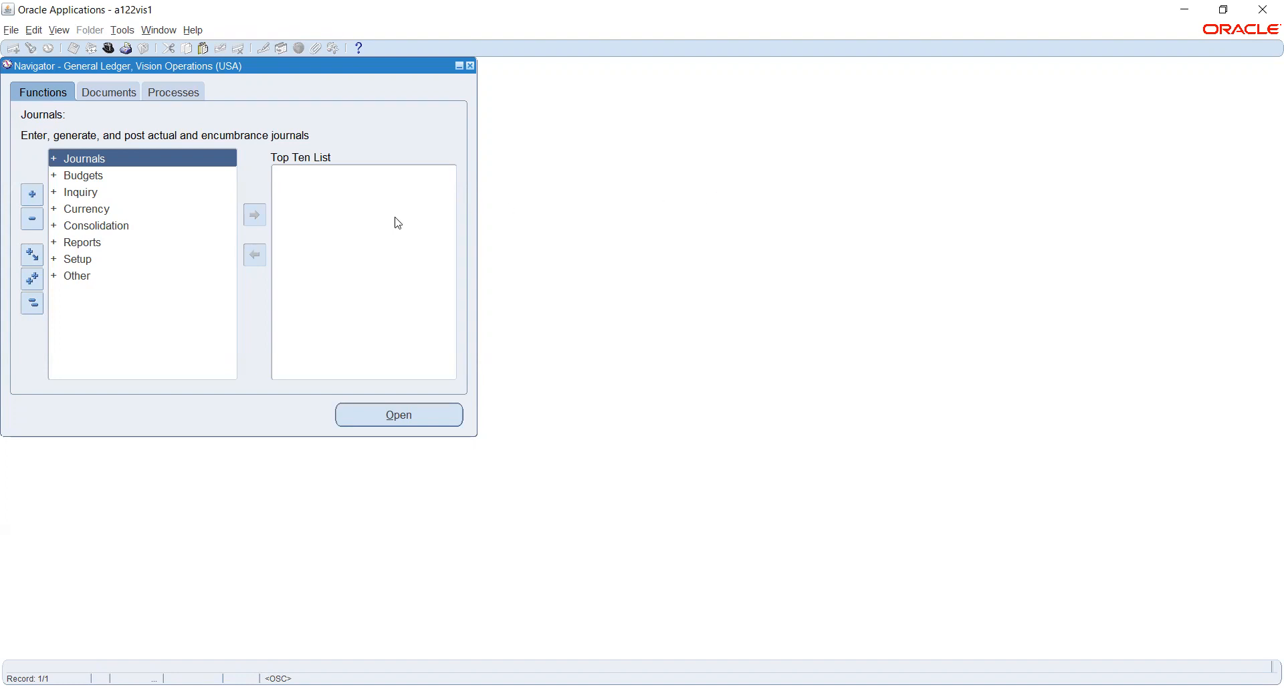
Open the Row Set definition form from the report definition functions of General Ledger.
double_click(82, 244)
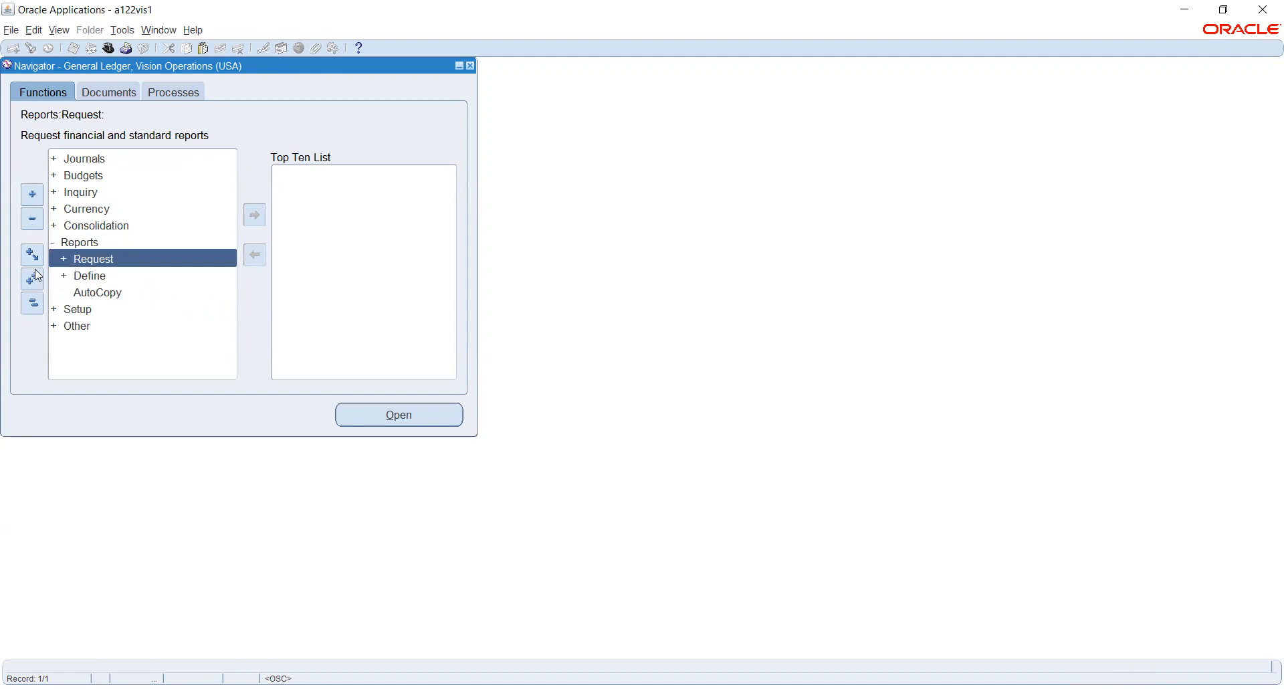
click(87, 277)
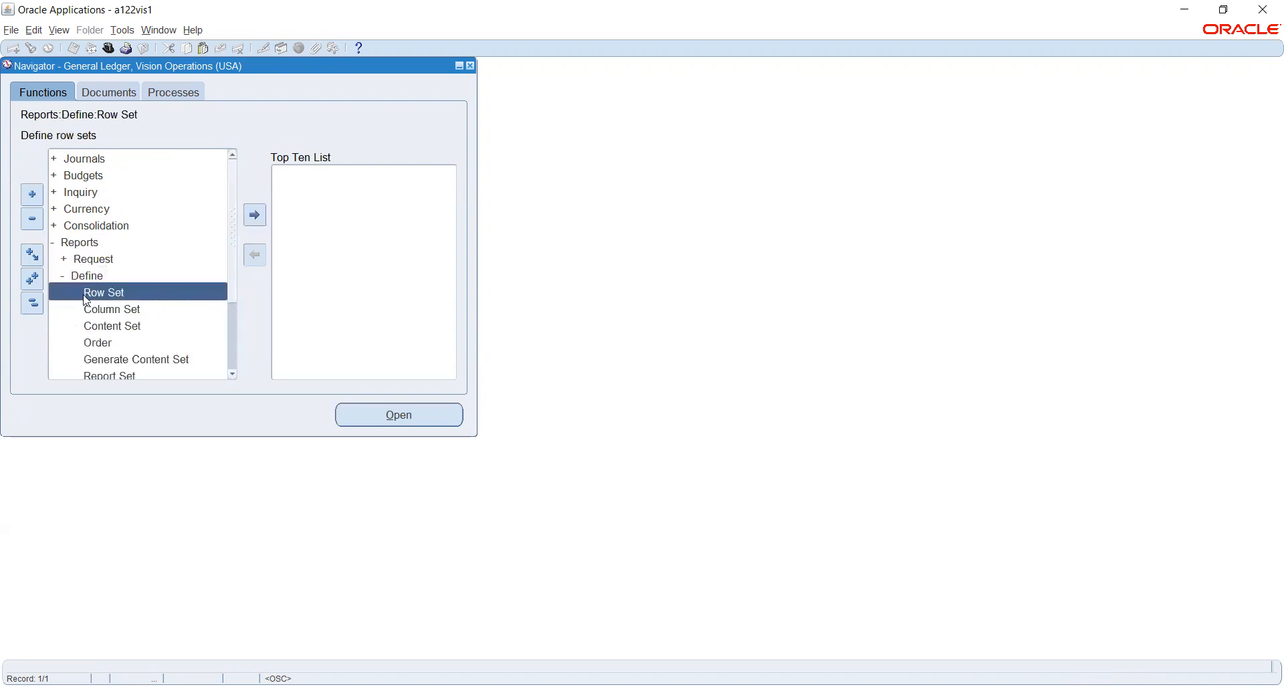
mouse_move(232, 255)
mouse_down()
mouse_move(233, 265)
mouse_move(232, 241)
mouse_up()
scroll(226, 298, down, 4)
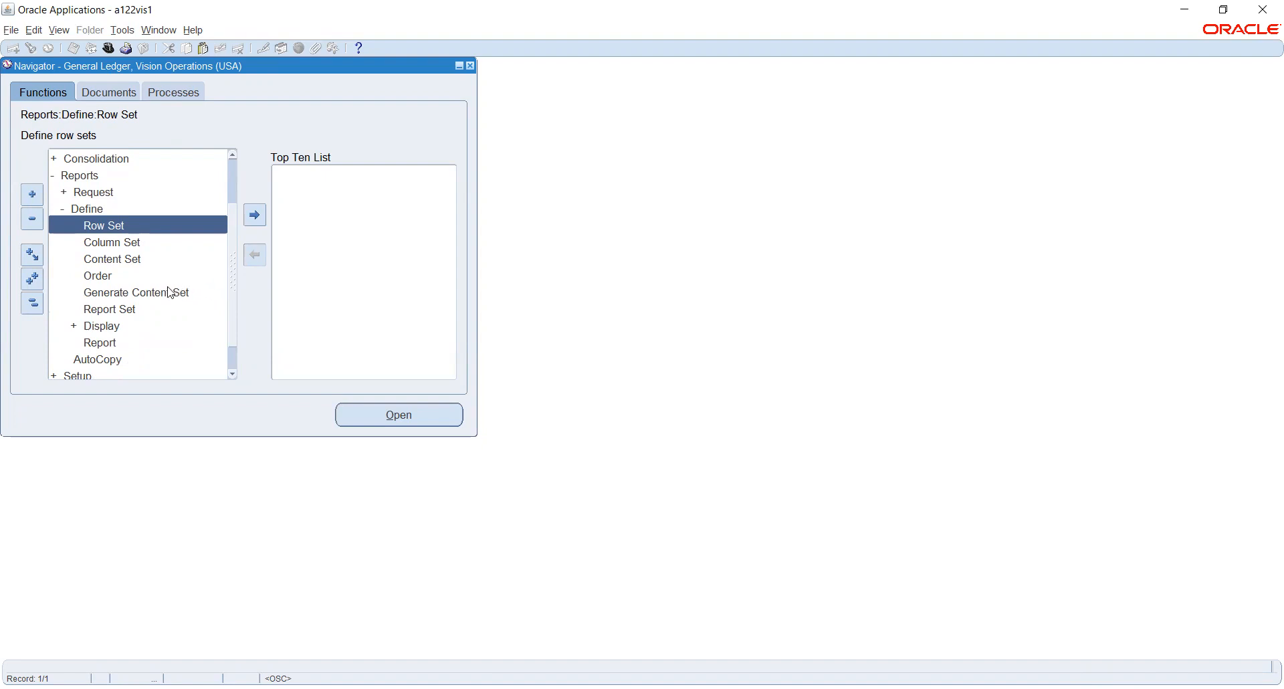
double_click(108, 227)
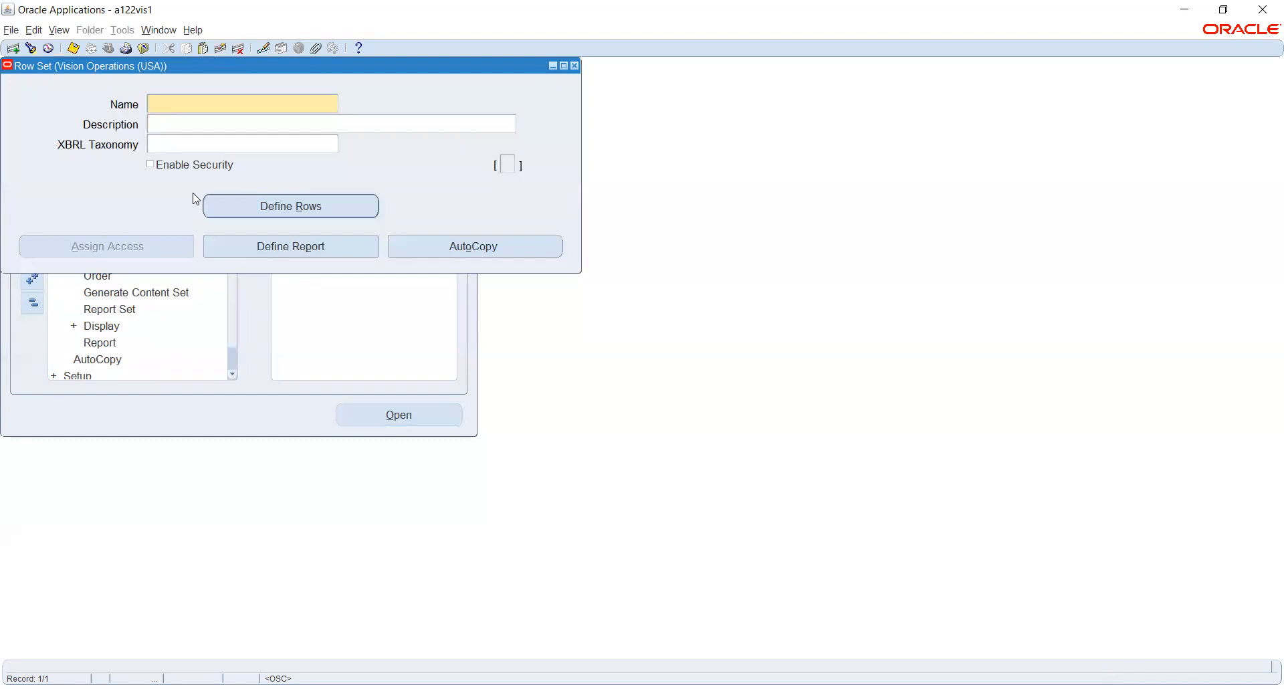
Query all existing row sets, go to 01 Balance Sheet and open its row definitions.
key(ctrl+F11)
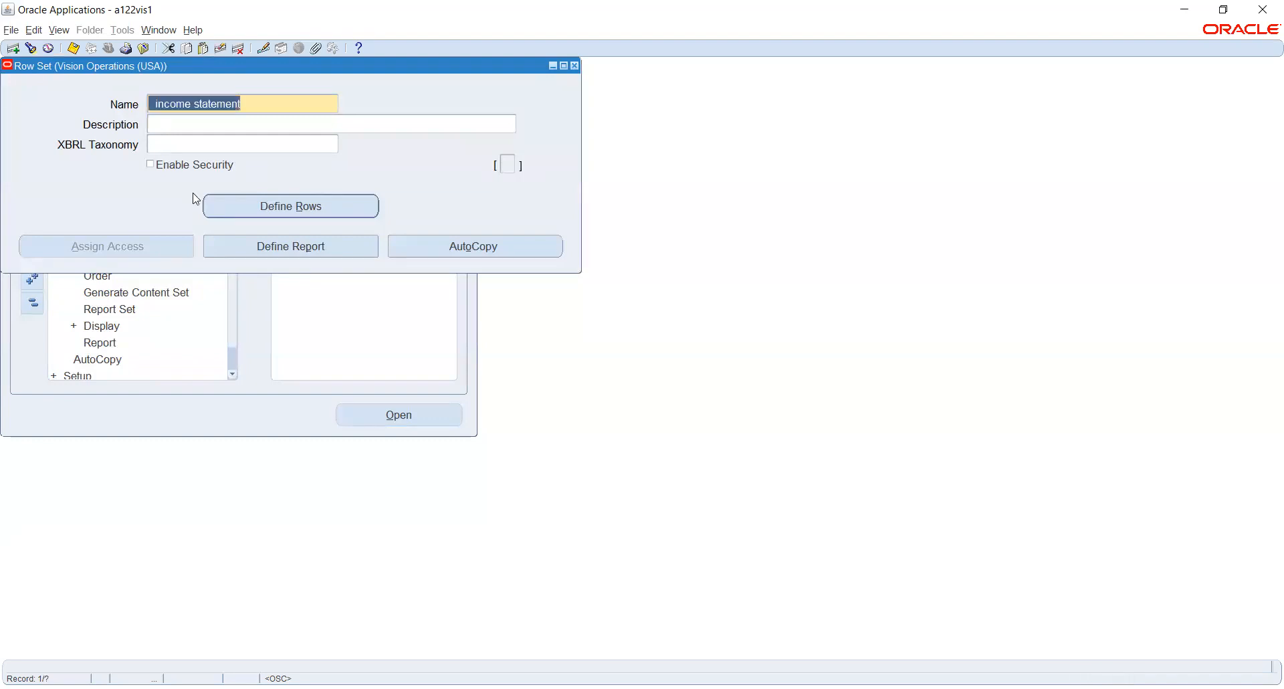
key(Down)
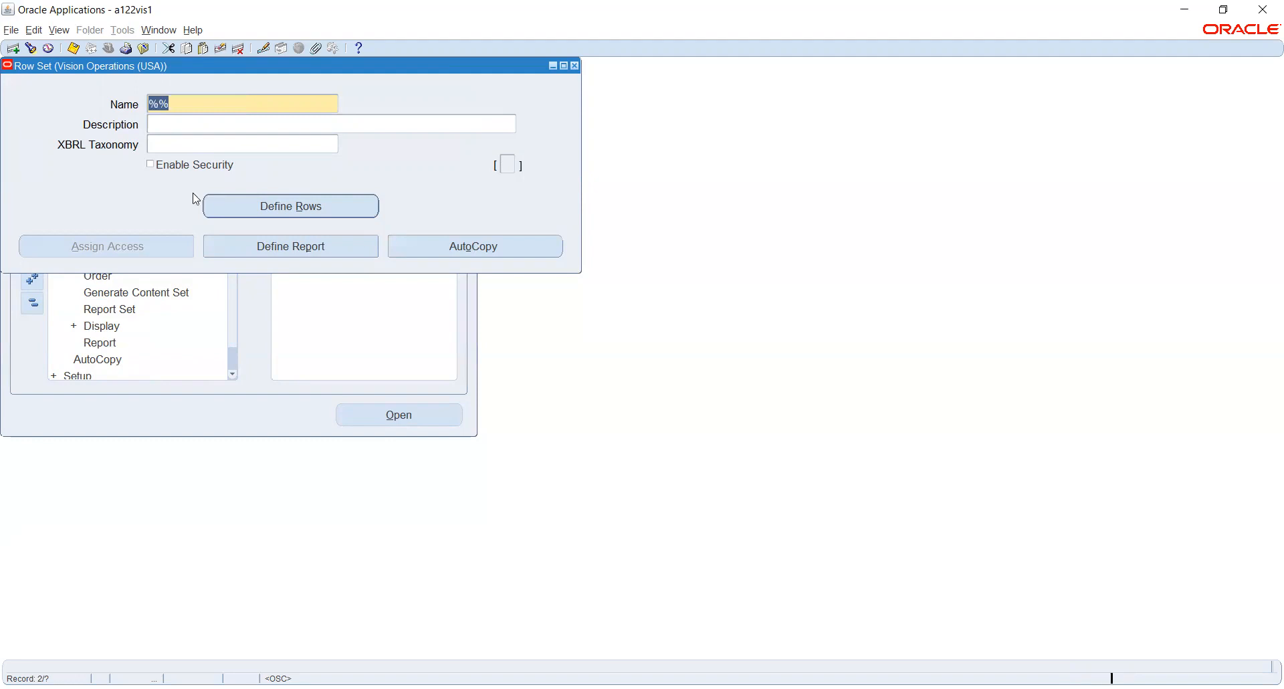
key(Down)
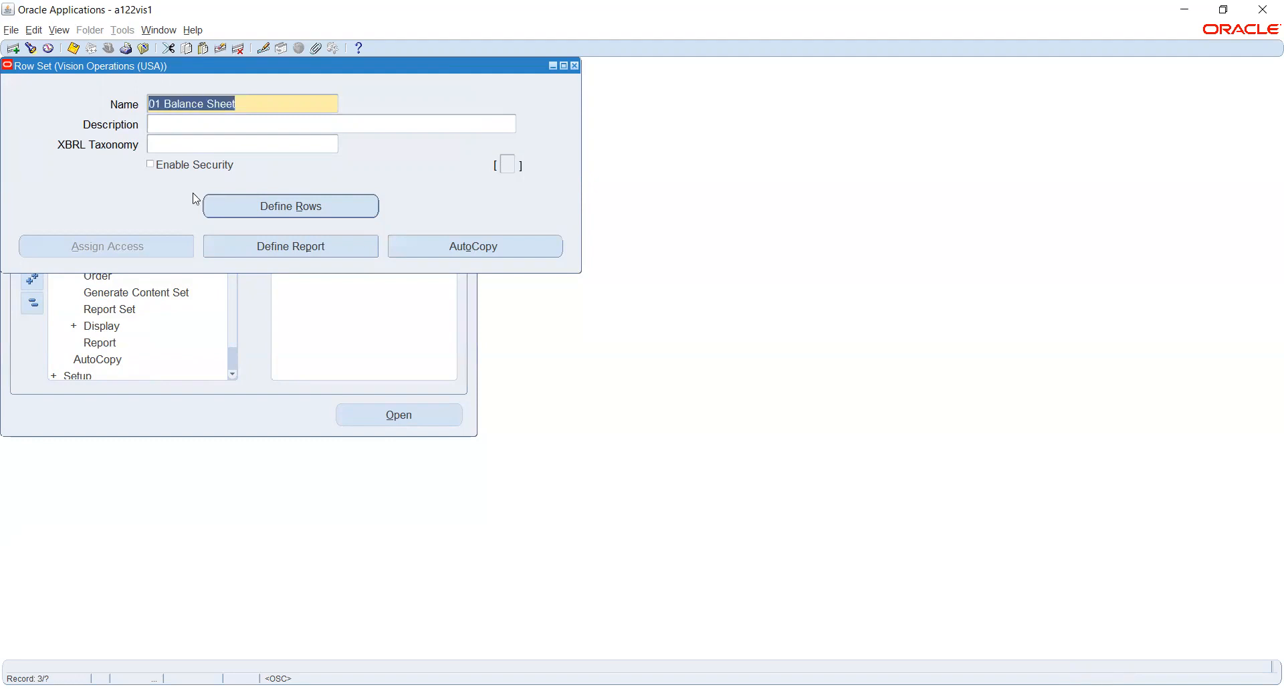
click(212, 202)
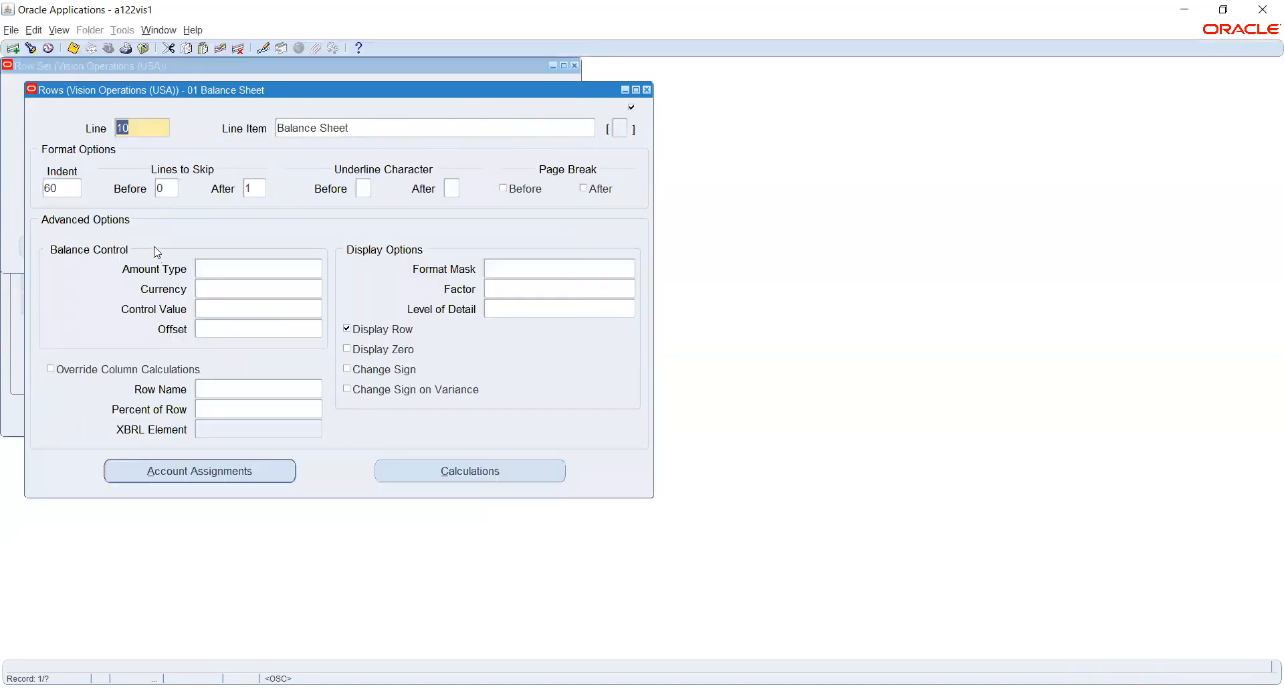
Reposition the Rows window so the row set's name stays visible beside it.
key(Down)
key(Up)
drag(197, 88, 616, 105)
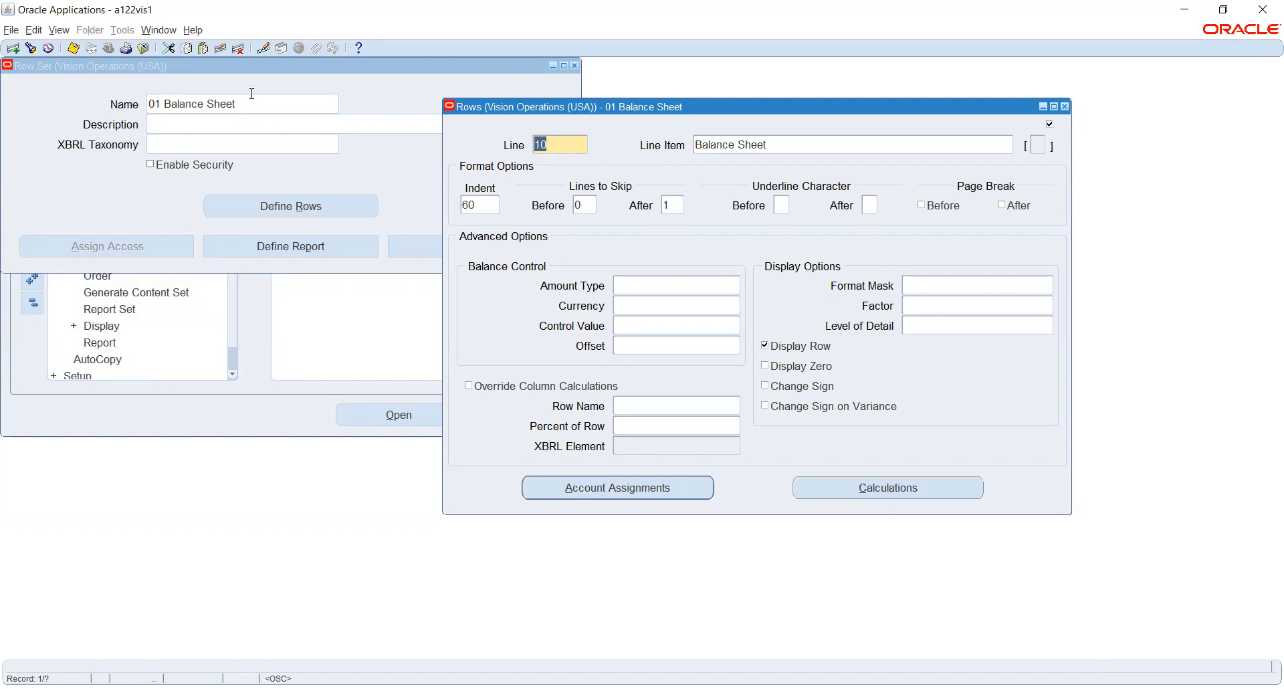
drag(535, 110, 644, 136)
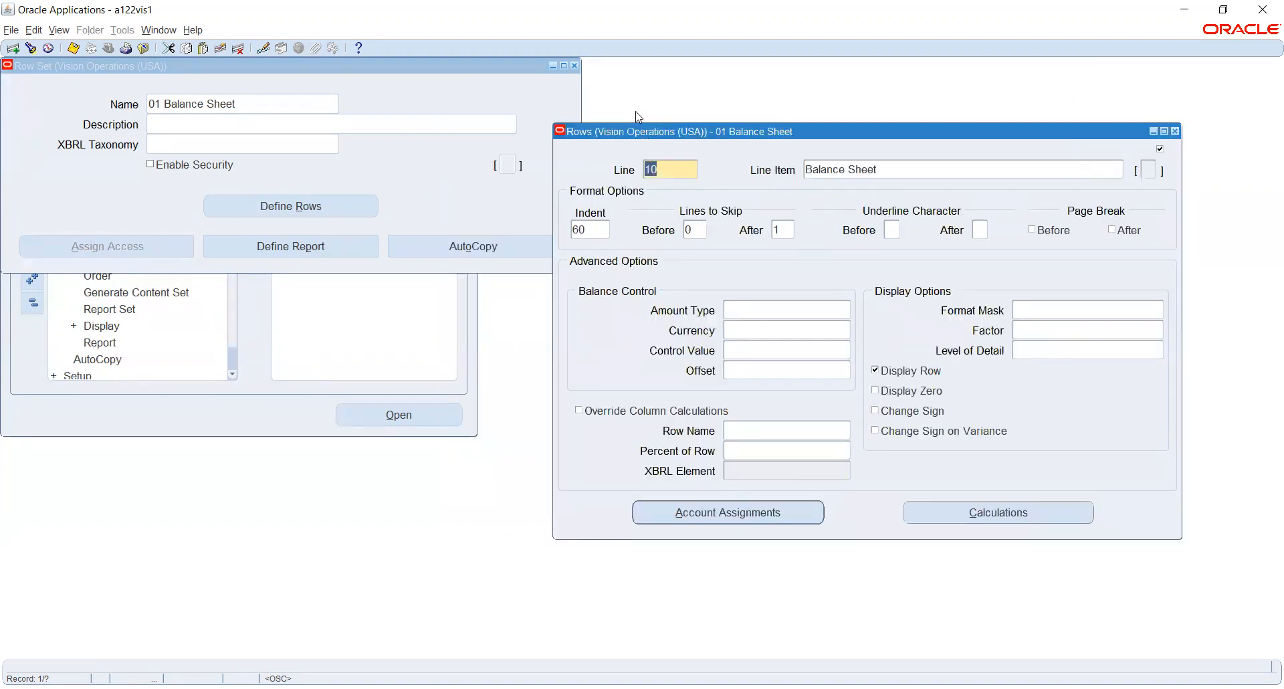
drag(926, 139, 712, 107)
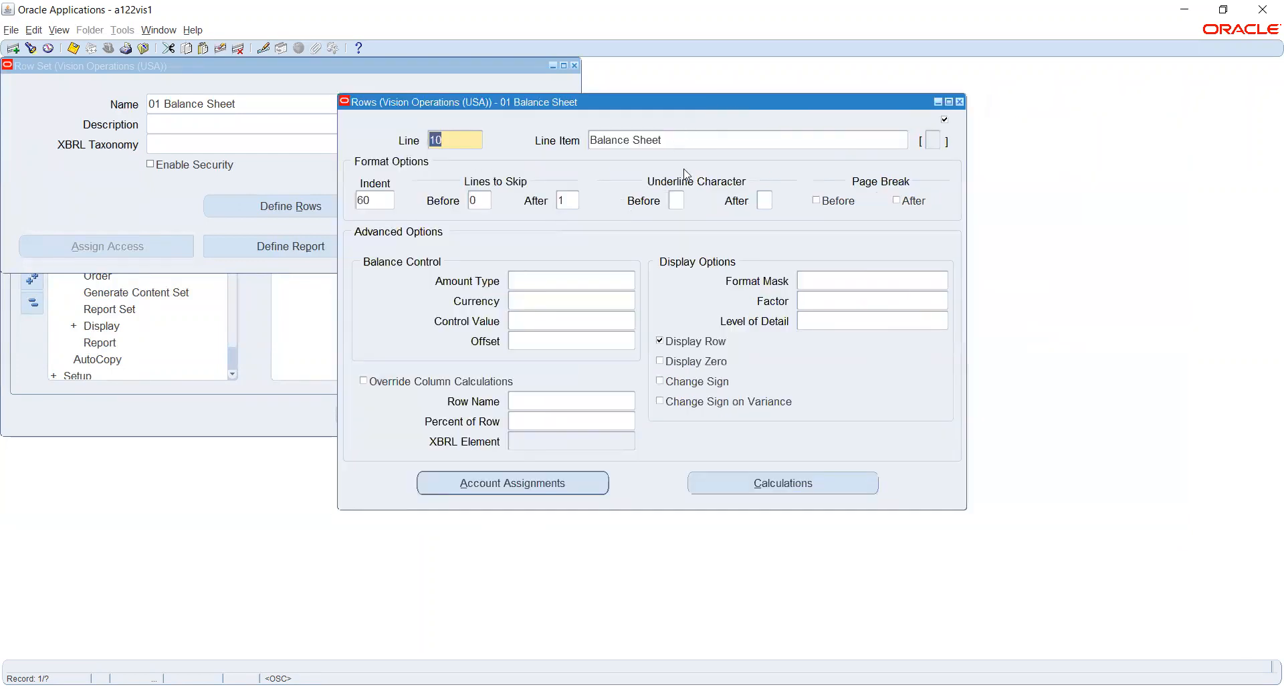
Examine the line number, indent, line item and display settings of the first rows in 01 Balance Sheet, ending on line 20.
click(467, 139)
click(386, 199)
click(381, 201)
click(373, 200)
click(690, 139)
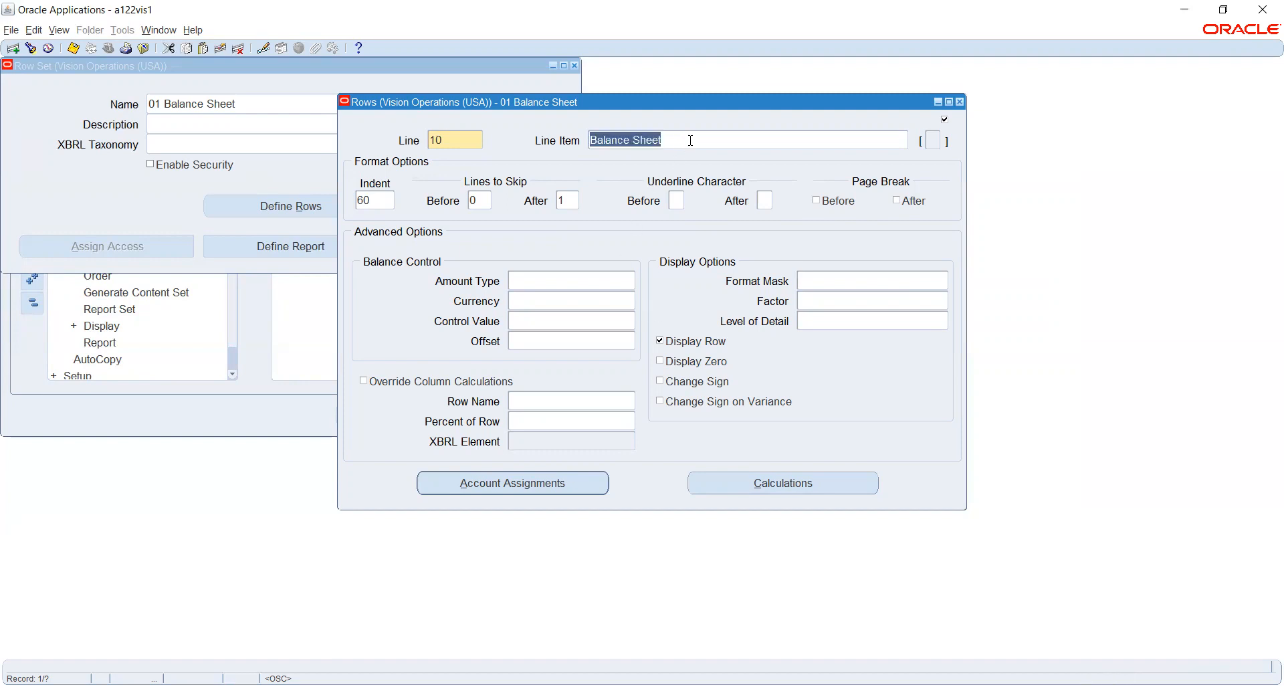
key(Down)
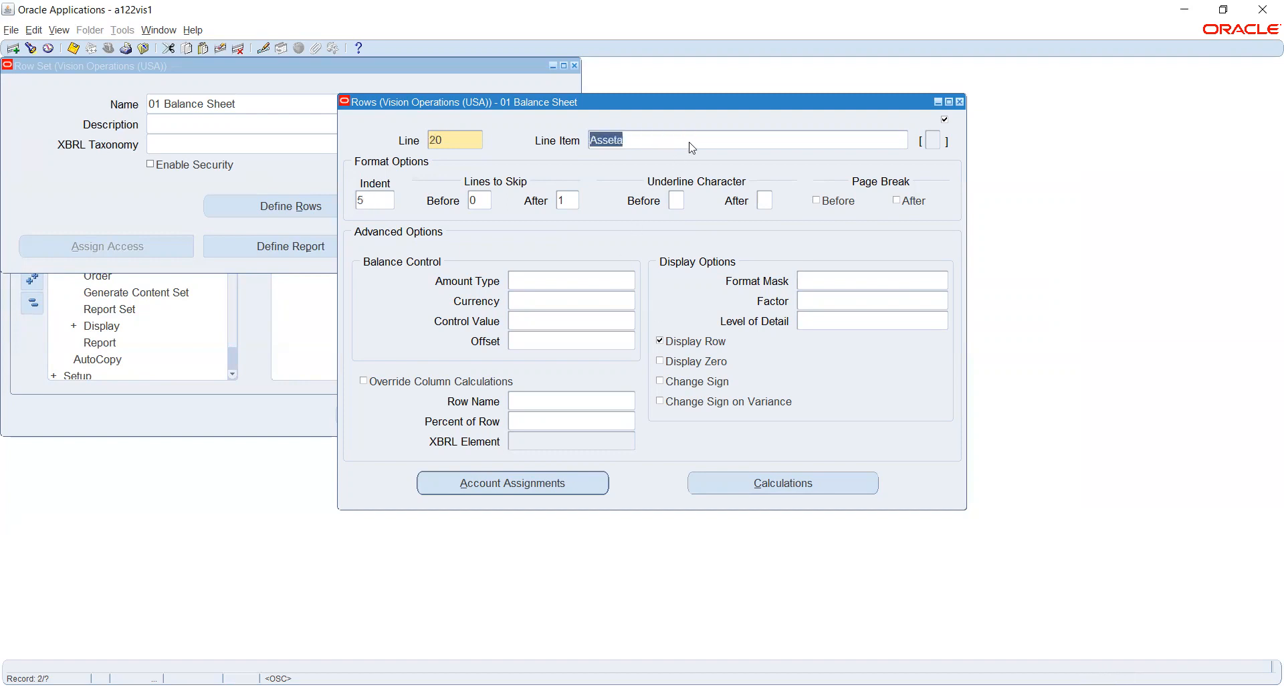
key(Down)
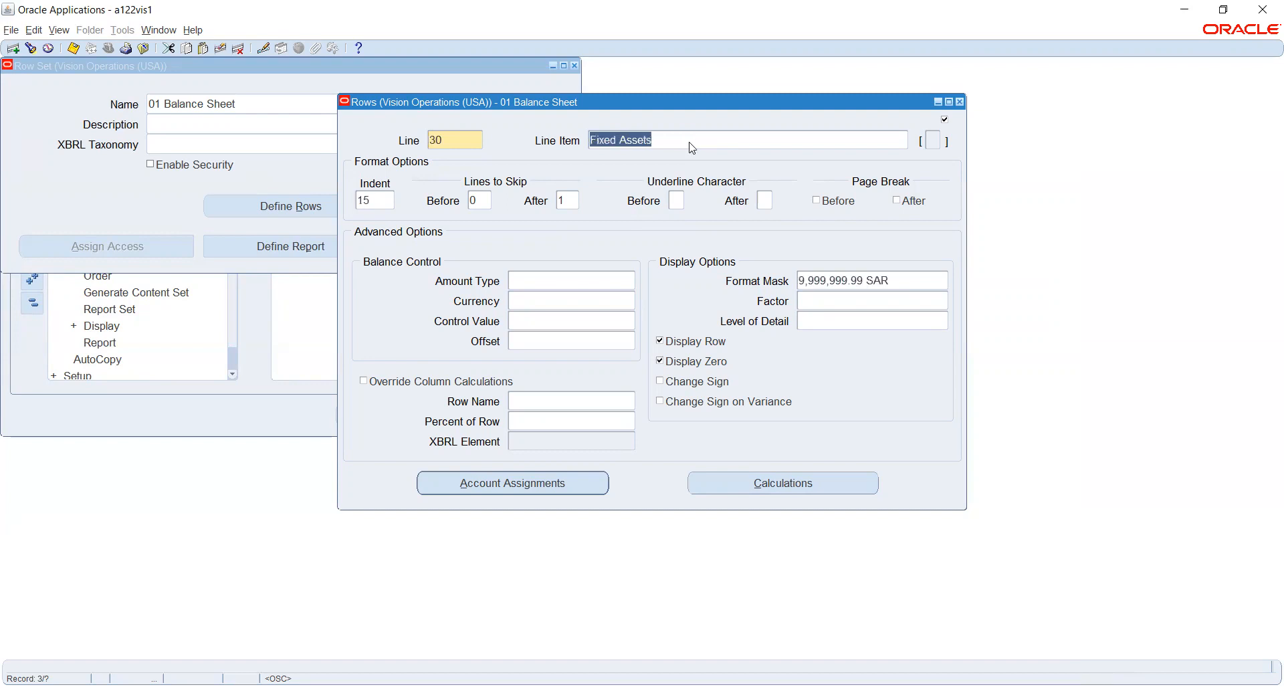
key(Up)
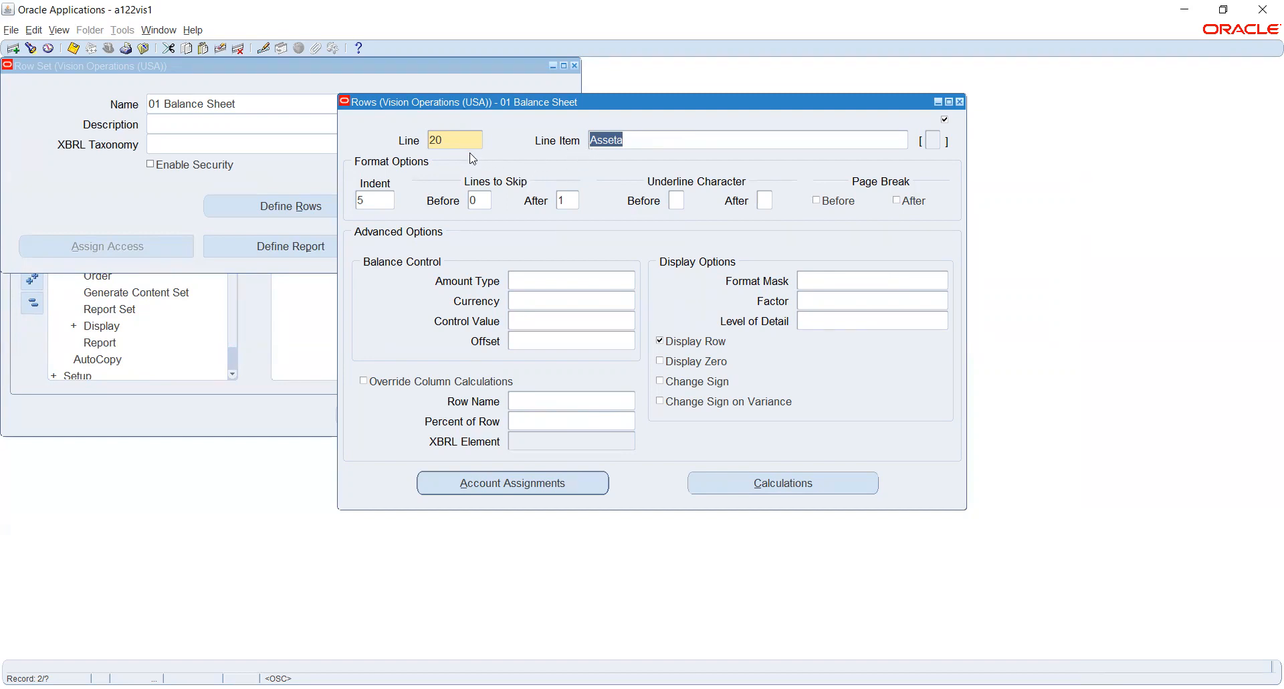
key(Up)
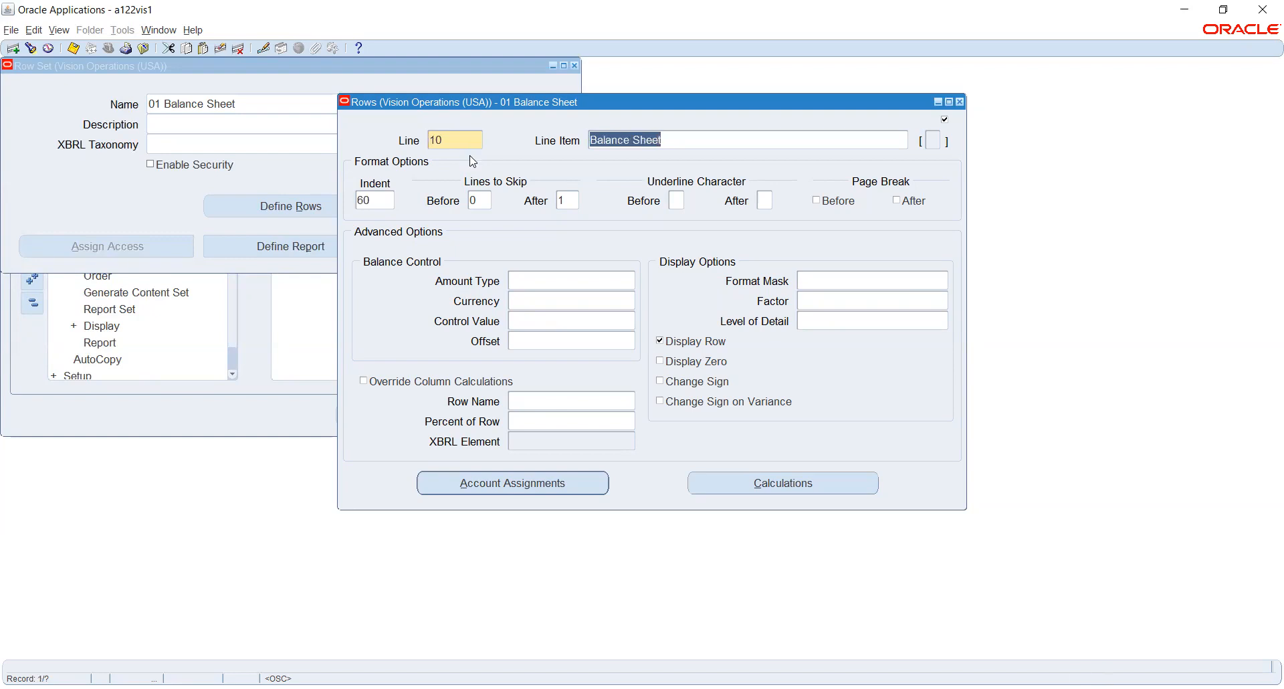
key(Down)
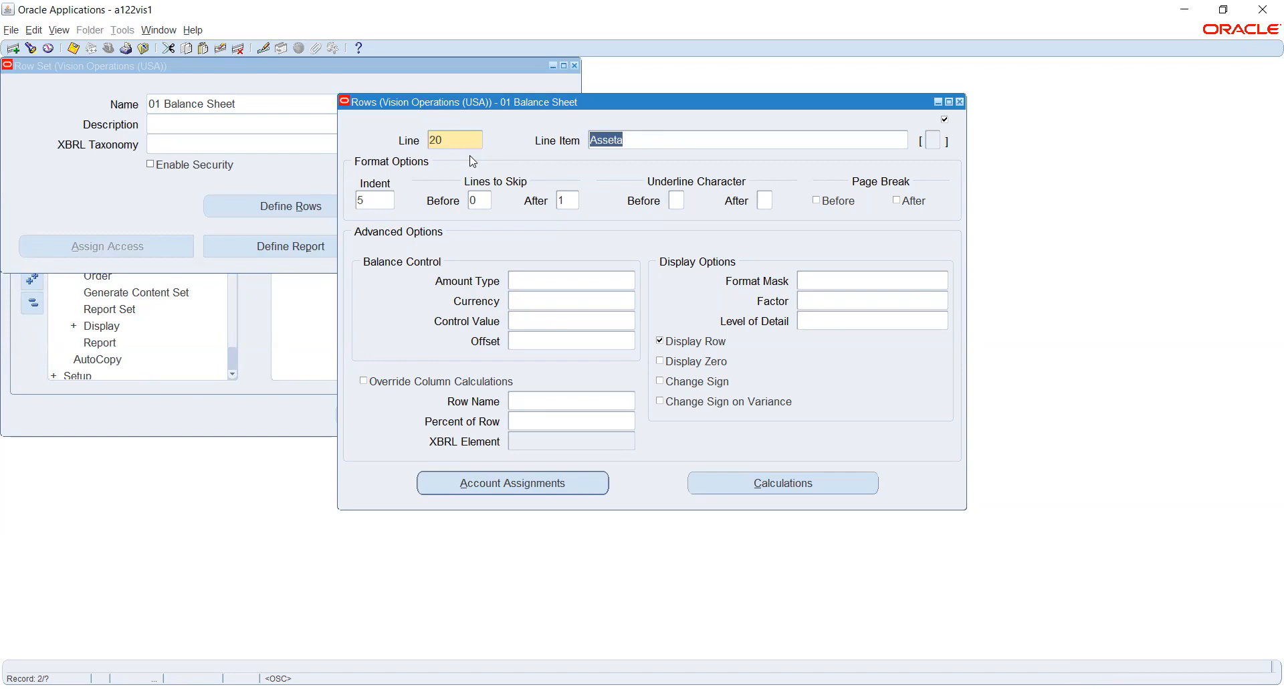
key(Down)
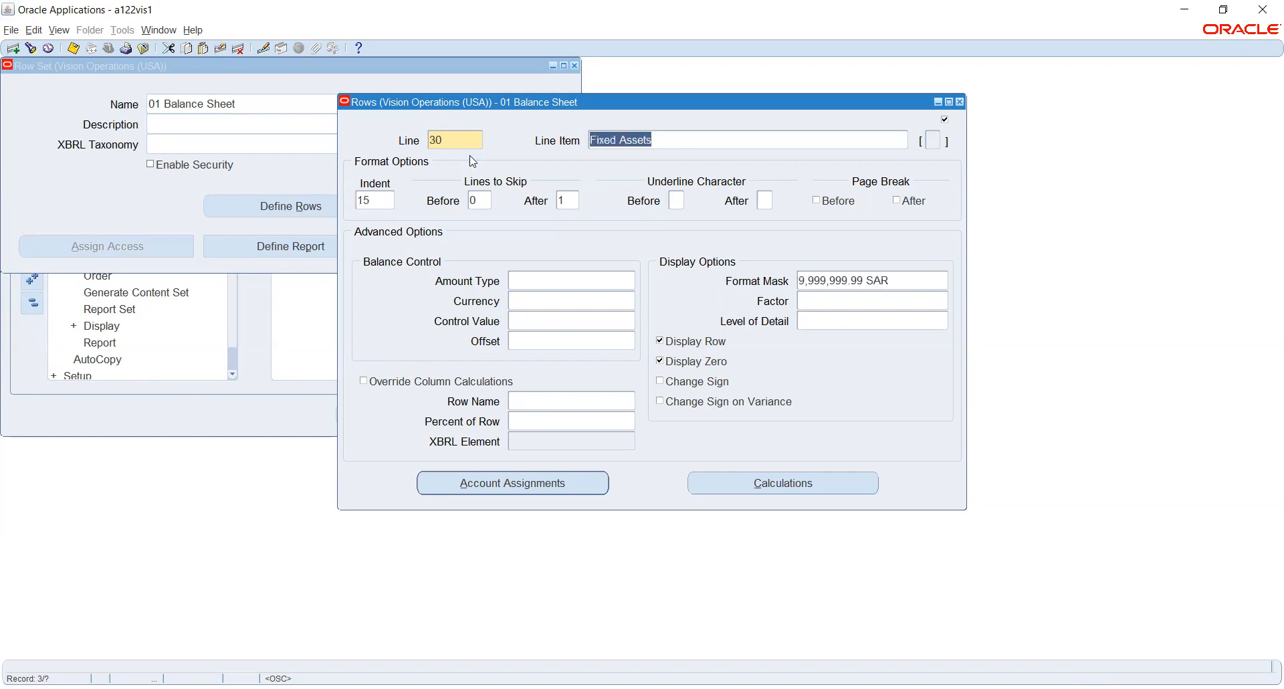
key(Down)
key(Up)
key(Up)
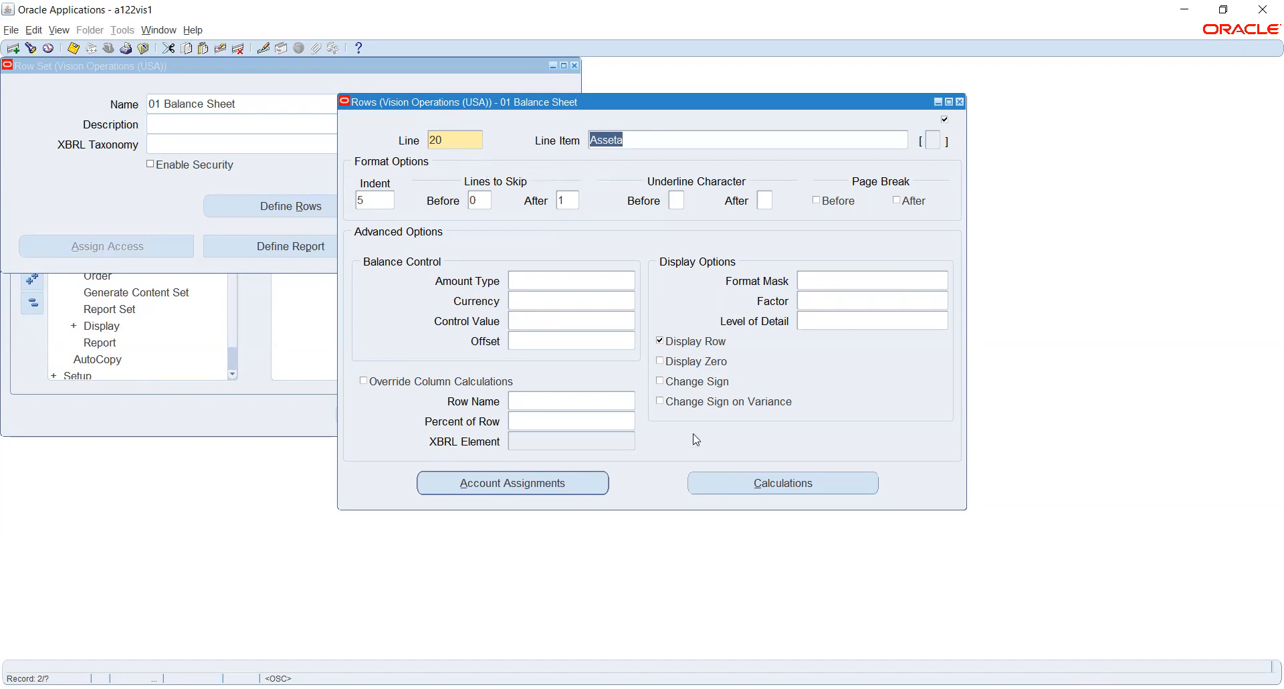
Open the calculations of line 20, try Average as the operator and review the other available operators.
click(752, 484)
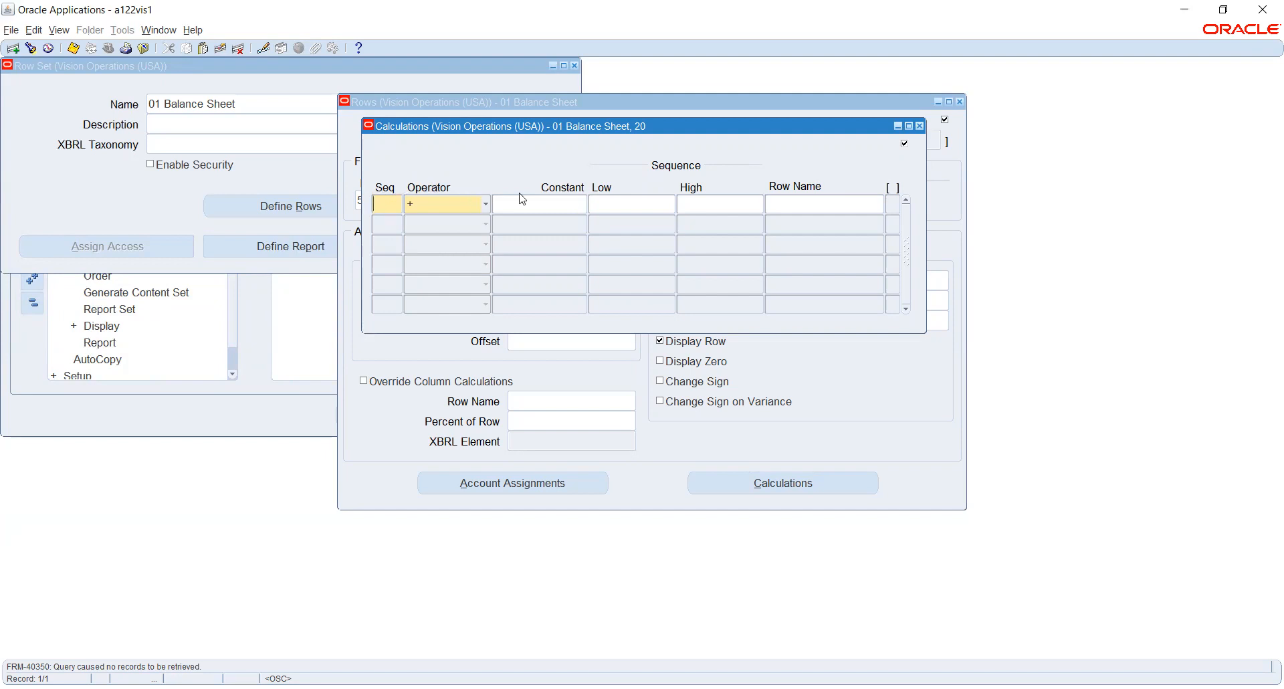
click(431, 202)
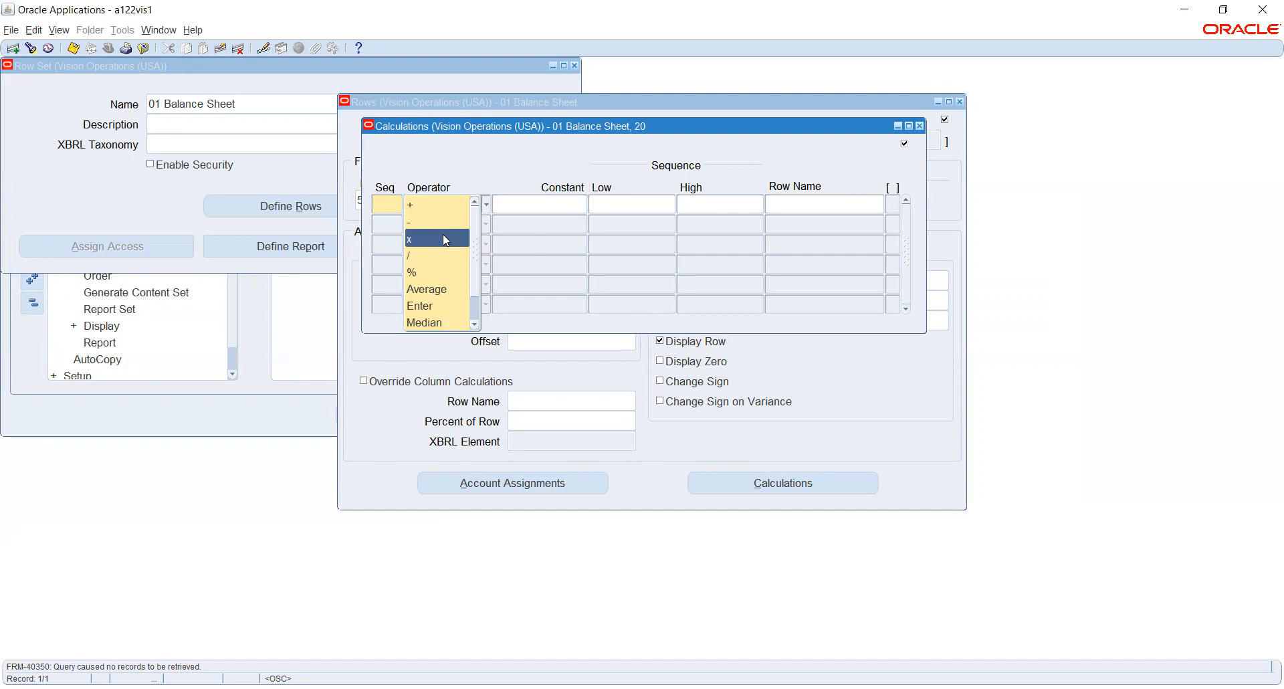
click(441, 292)
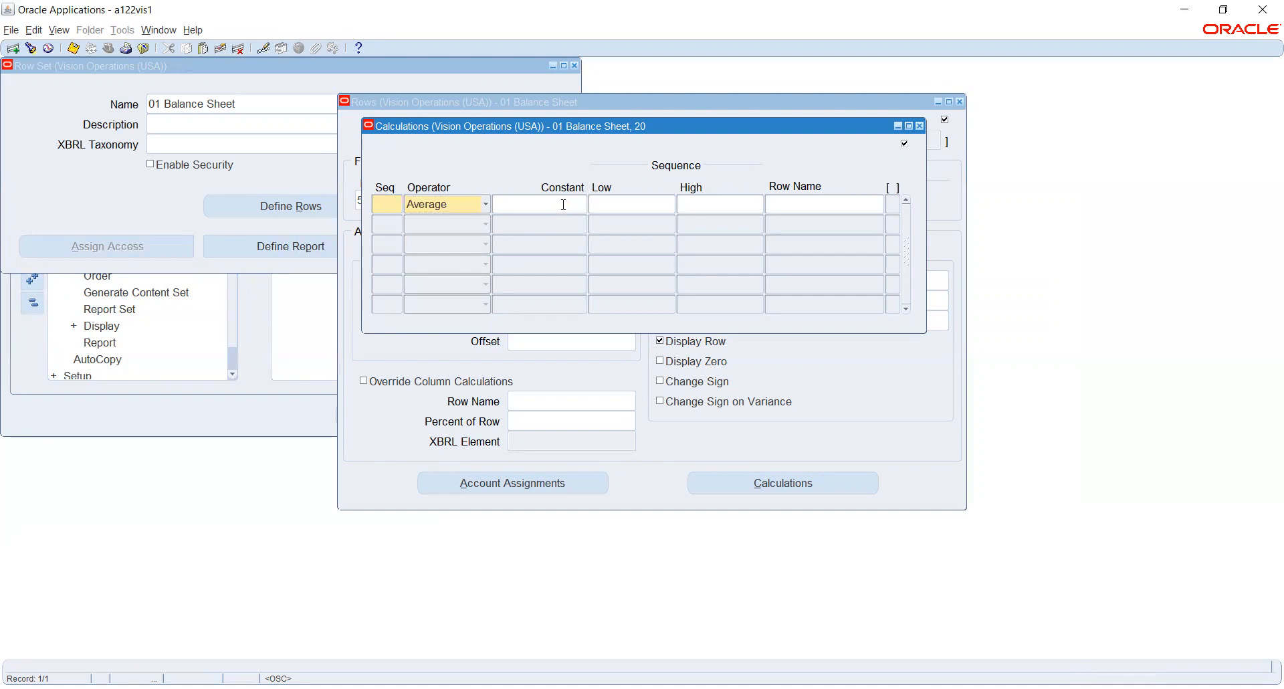
click(635, 204)
click(462, 207)
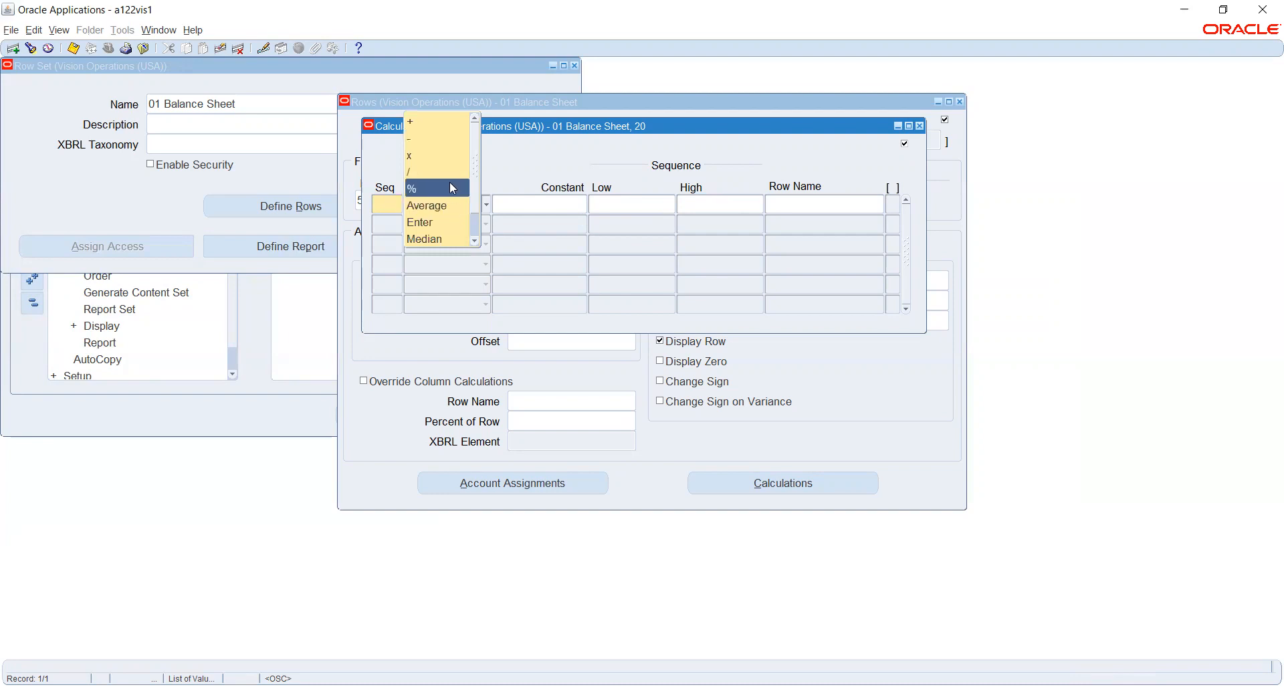
scroll(450, 184, down, 2)
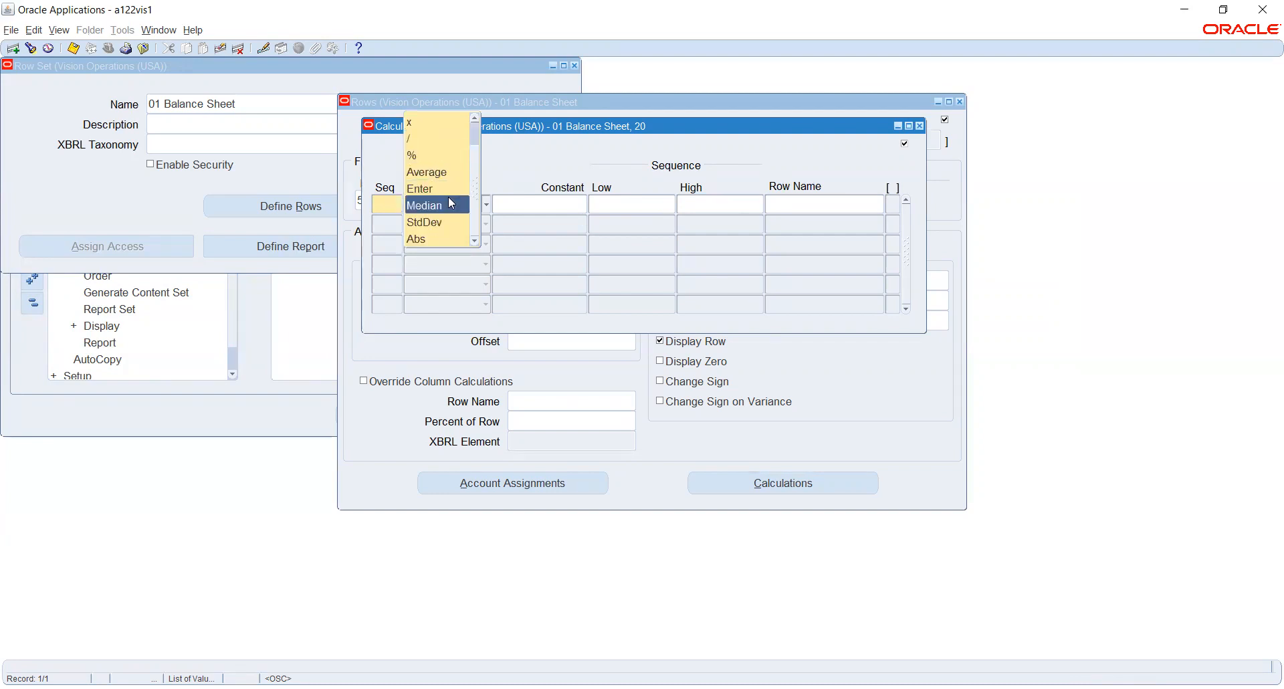
scroll(449, 199, up, 2)
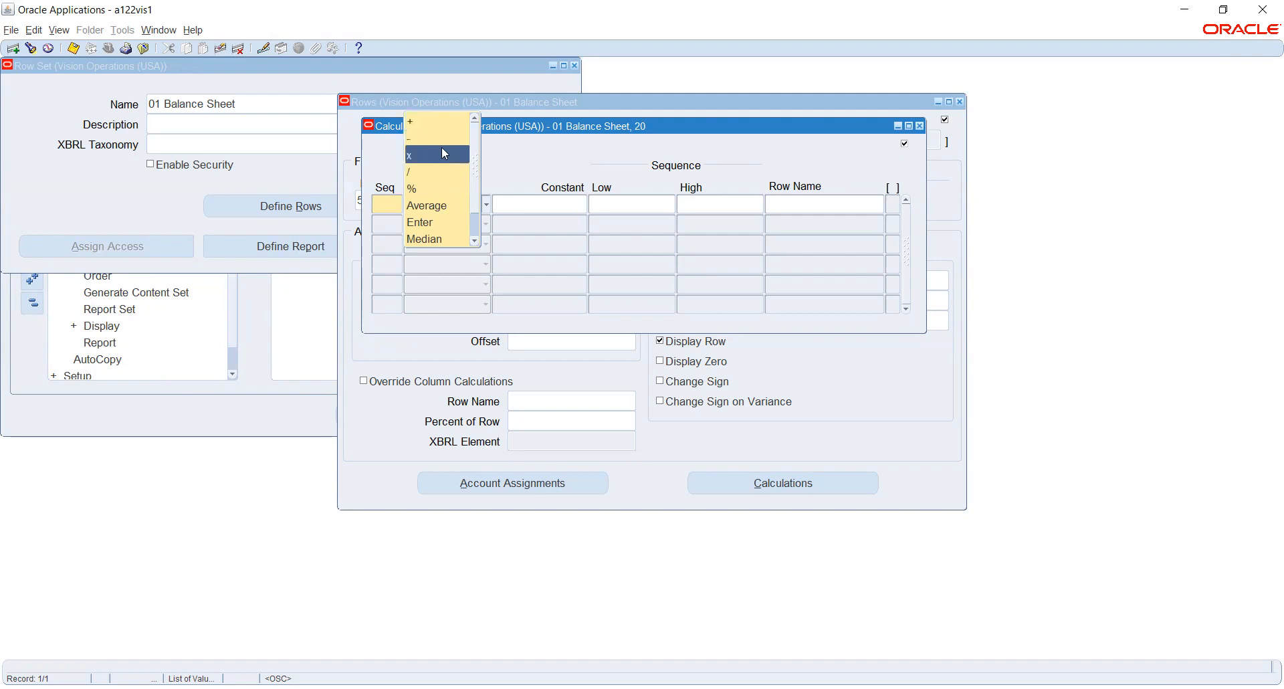
click(515, 156)
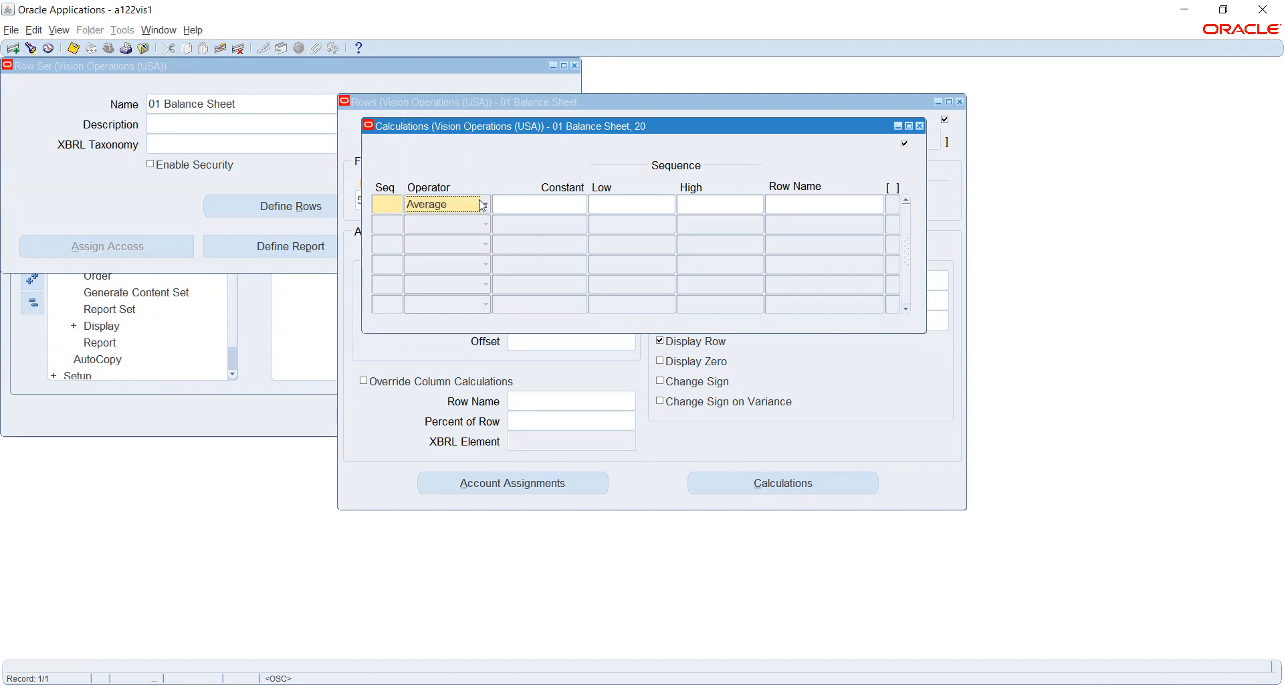
Examine the constant, low sequence and row name fields of the calculation and their lists of values.
click(566, 204)
click(643, 203)
click(670, 204)
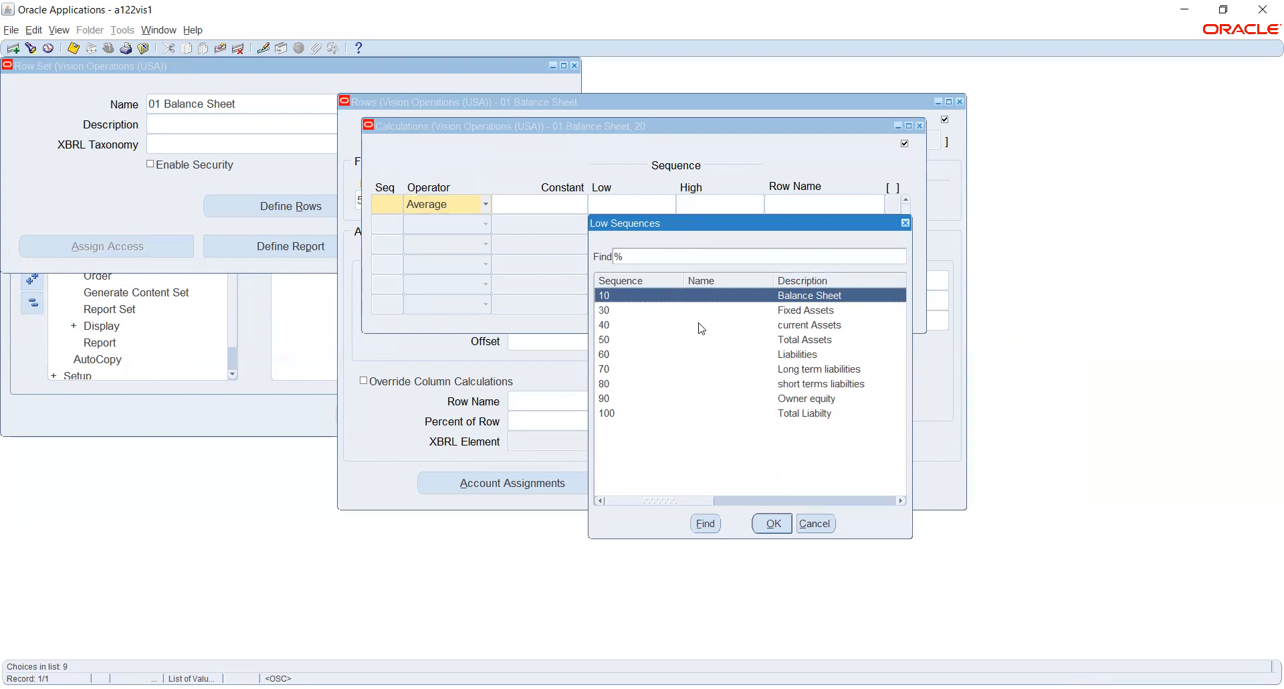
click(829, 532)
click(552, 204)
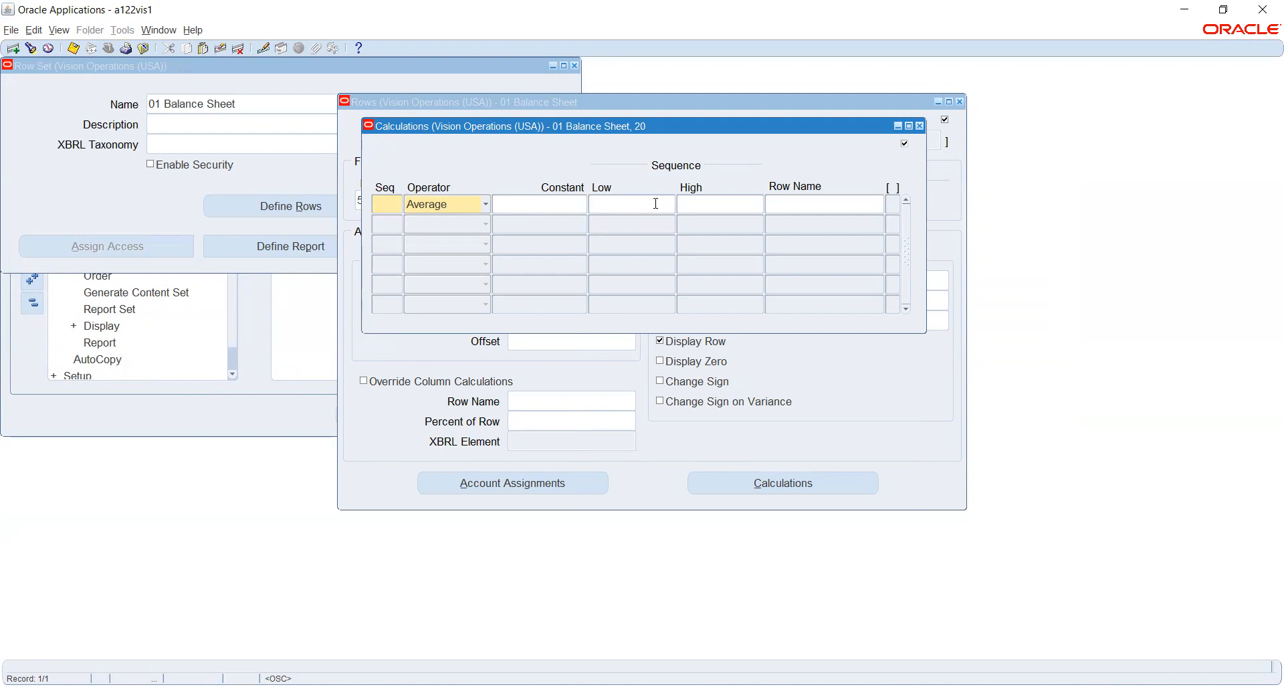
click(795, 202)
click(879, 206)
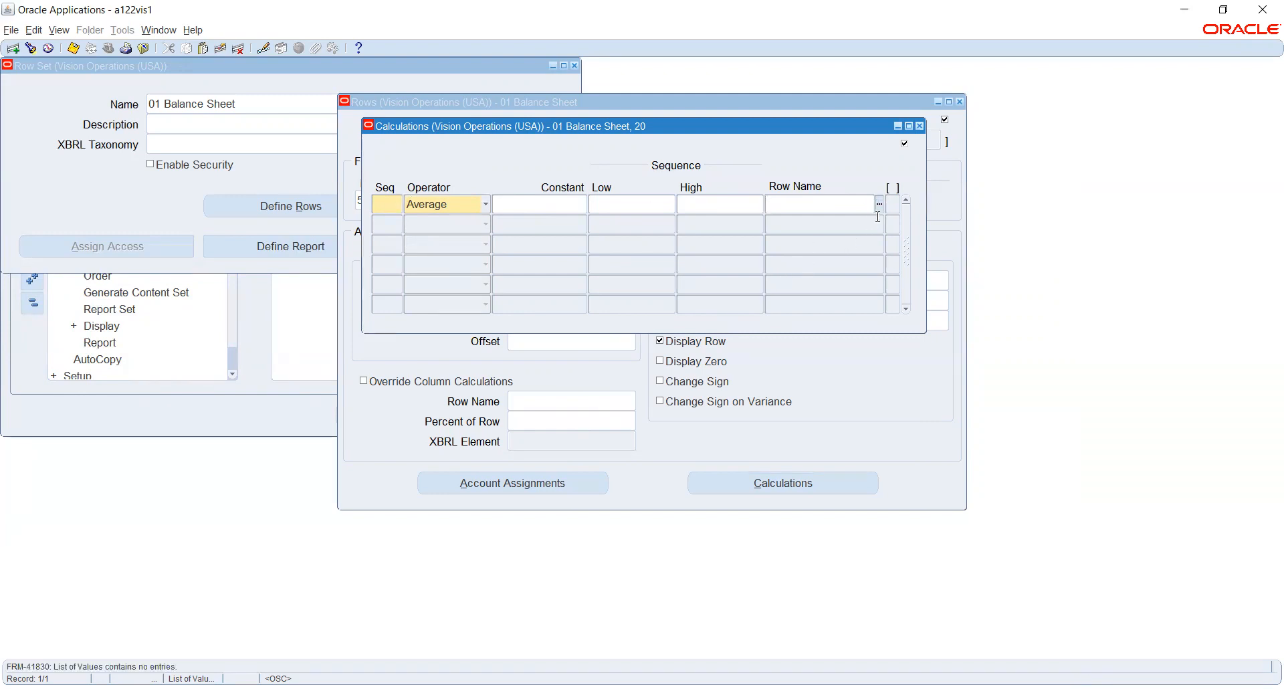
click(880, 205)
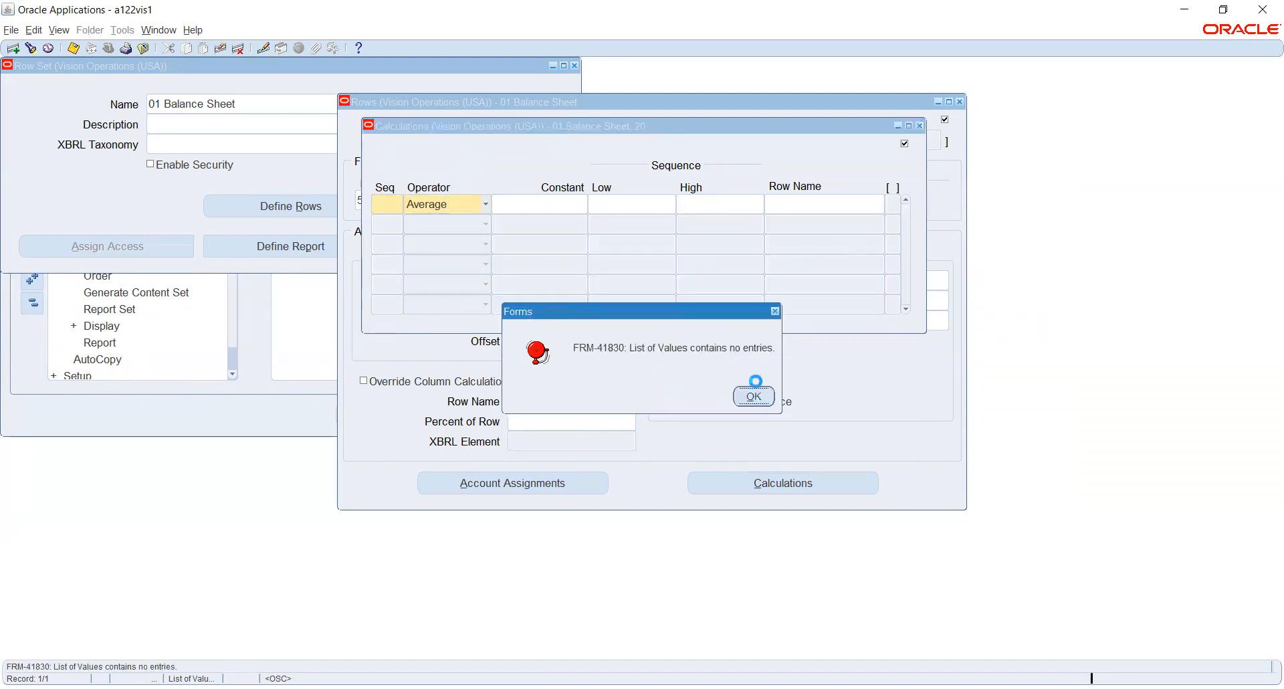
click(754, 397)
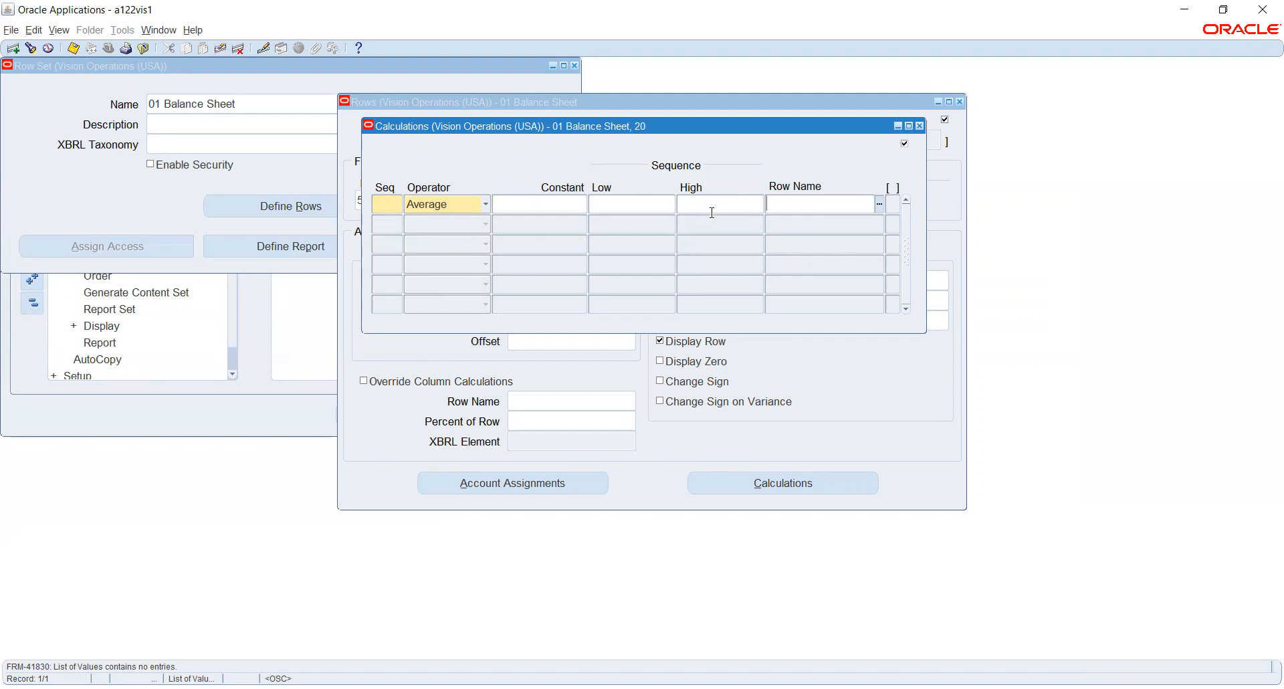
Clear the incomplete calculation record for line 20 and close the Calculations window.
click(920, 127)
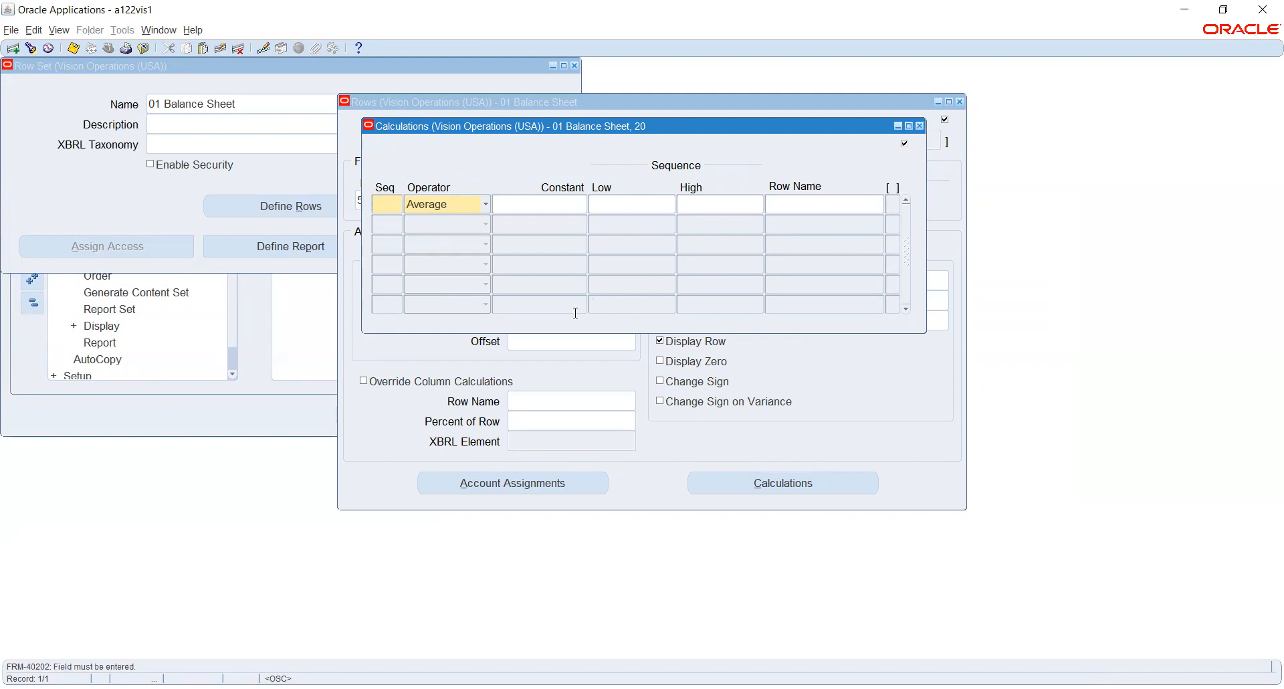
click(220, 50)
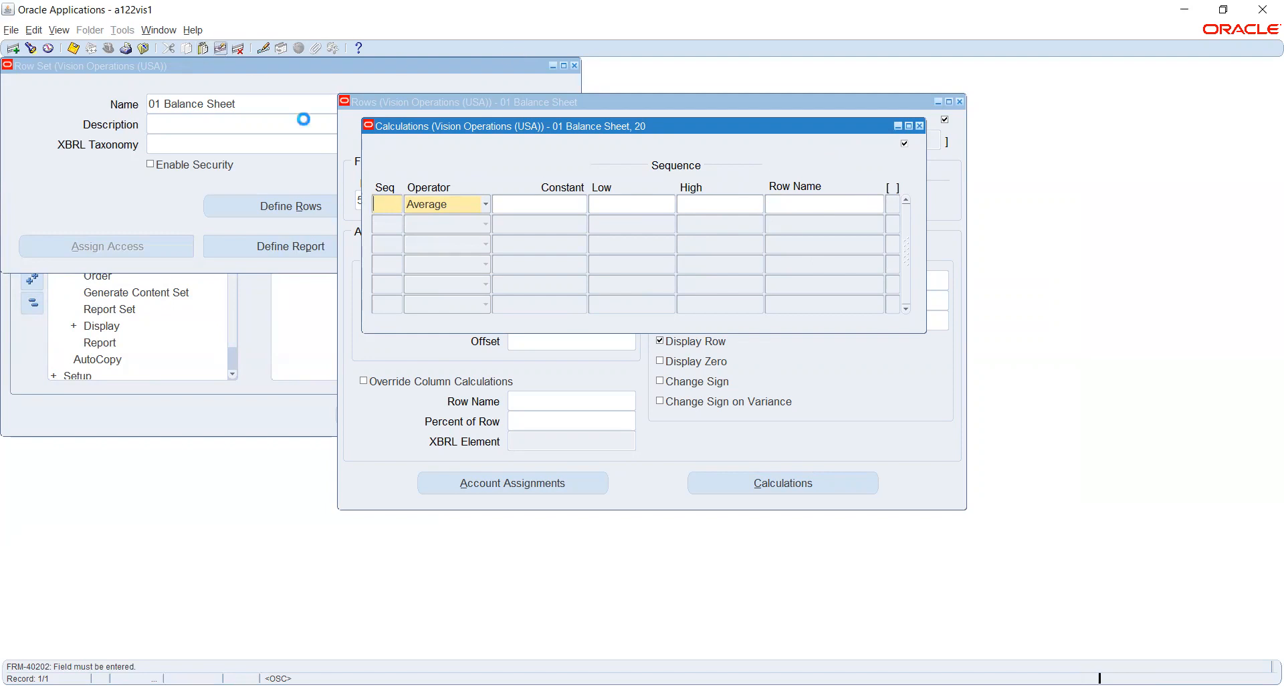
click(920, 126)
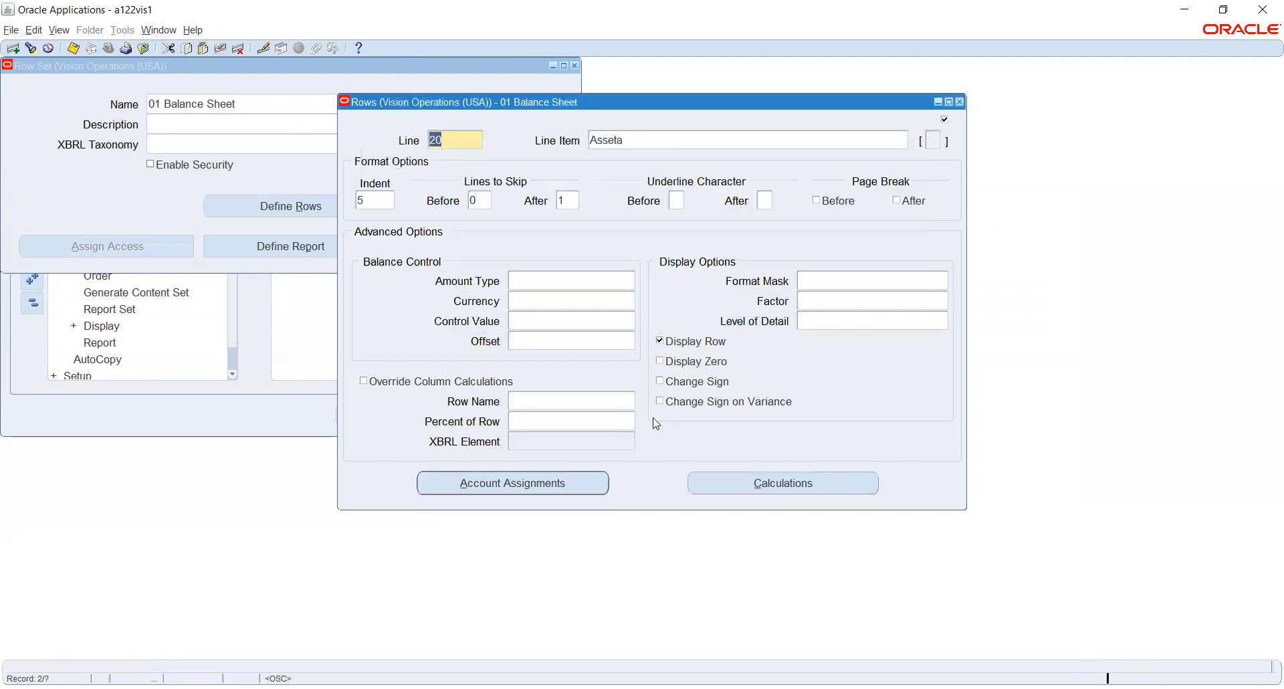
Open the account assignments of line 20 and review the available values for the low ledger and low company segments.
click(521, 486)
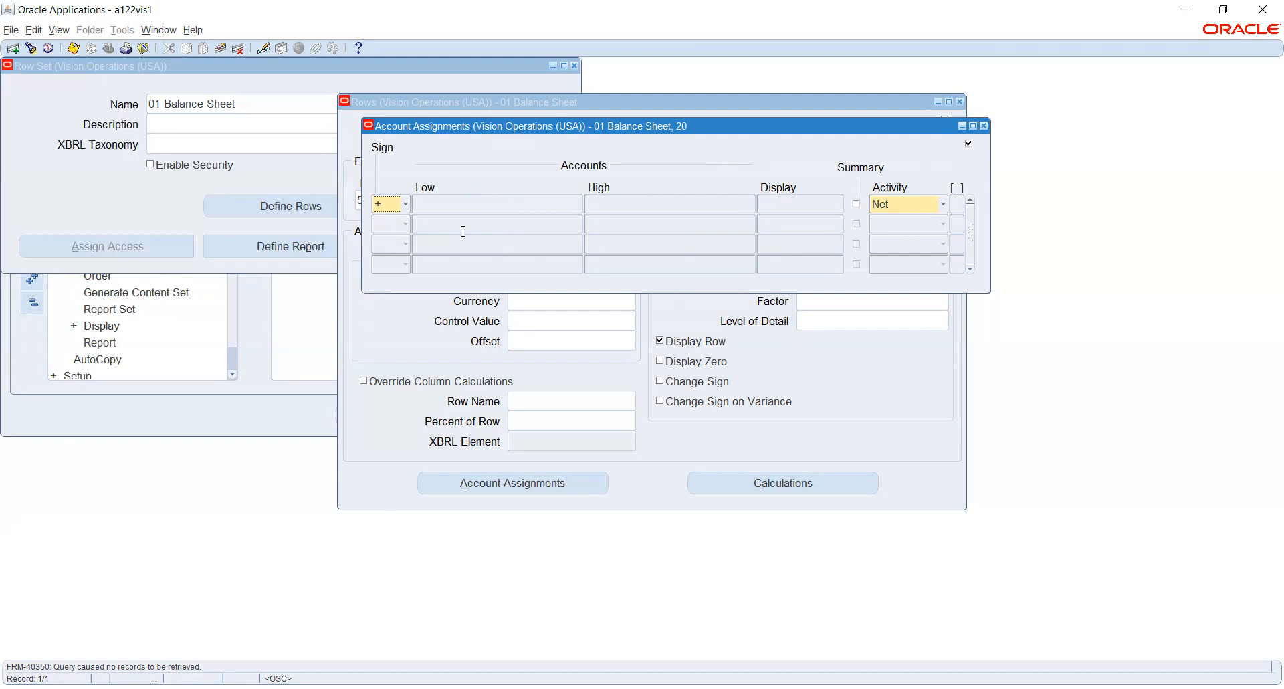
click(469, 205)
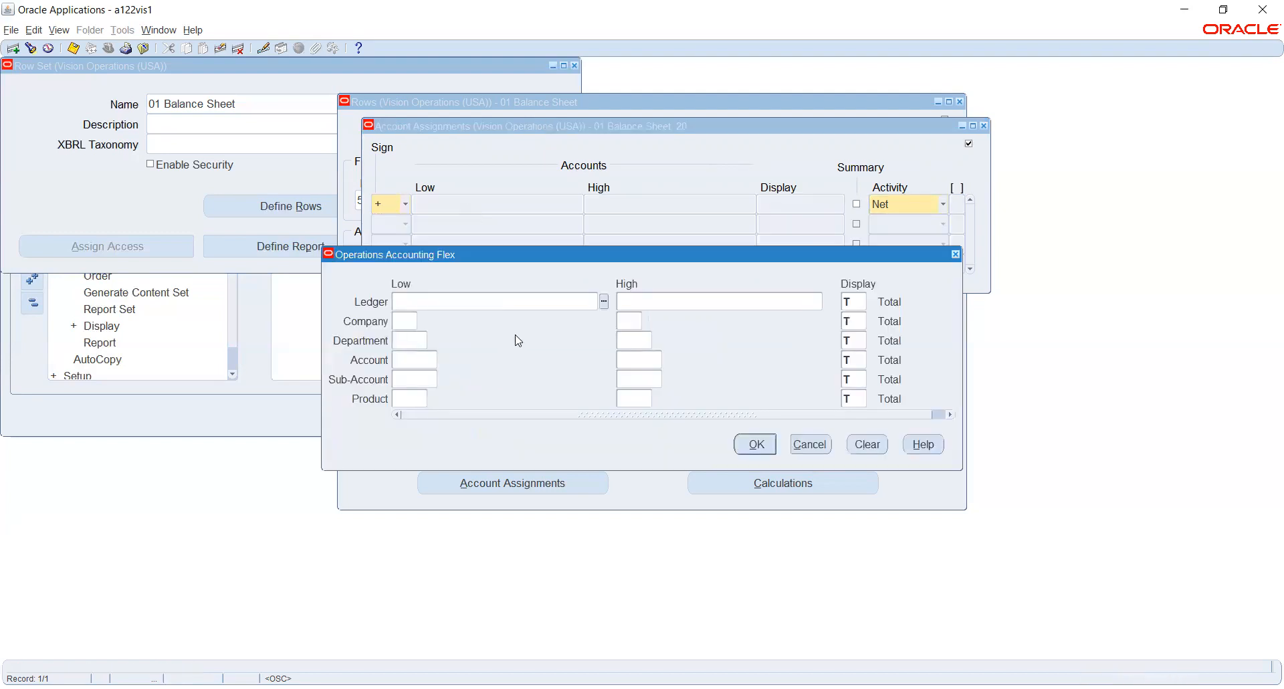
click(603, 302)
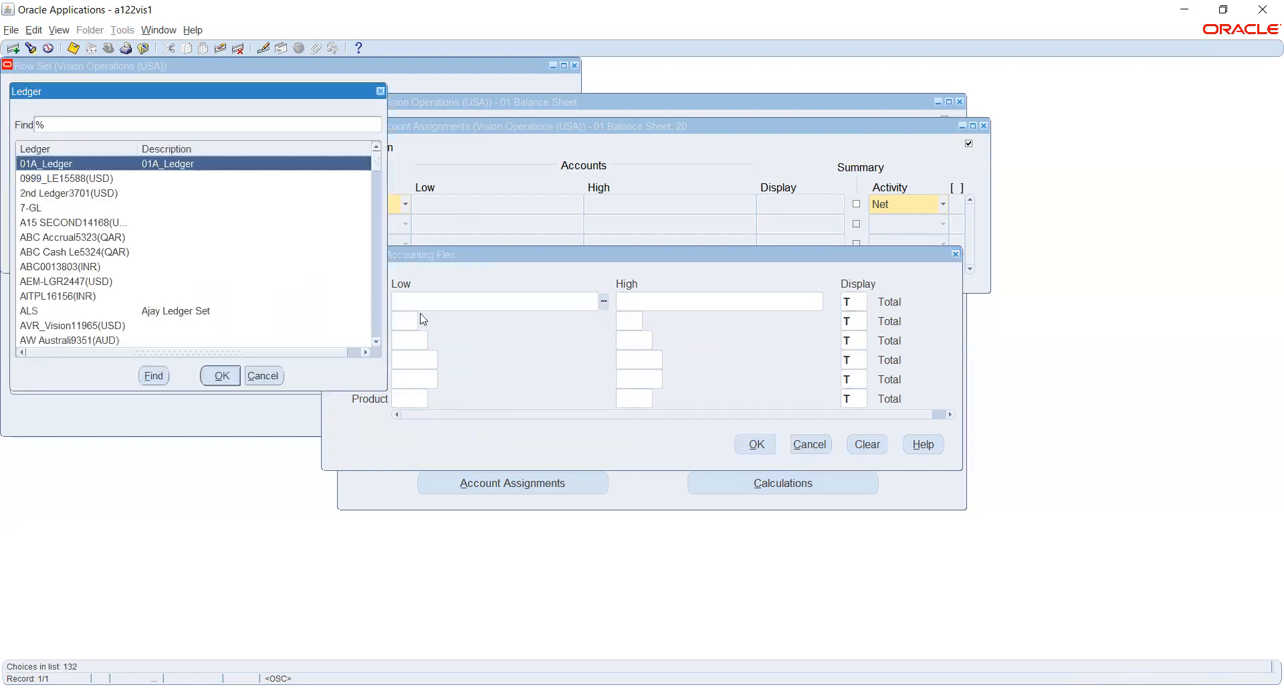
click(276, 375)
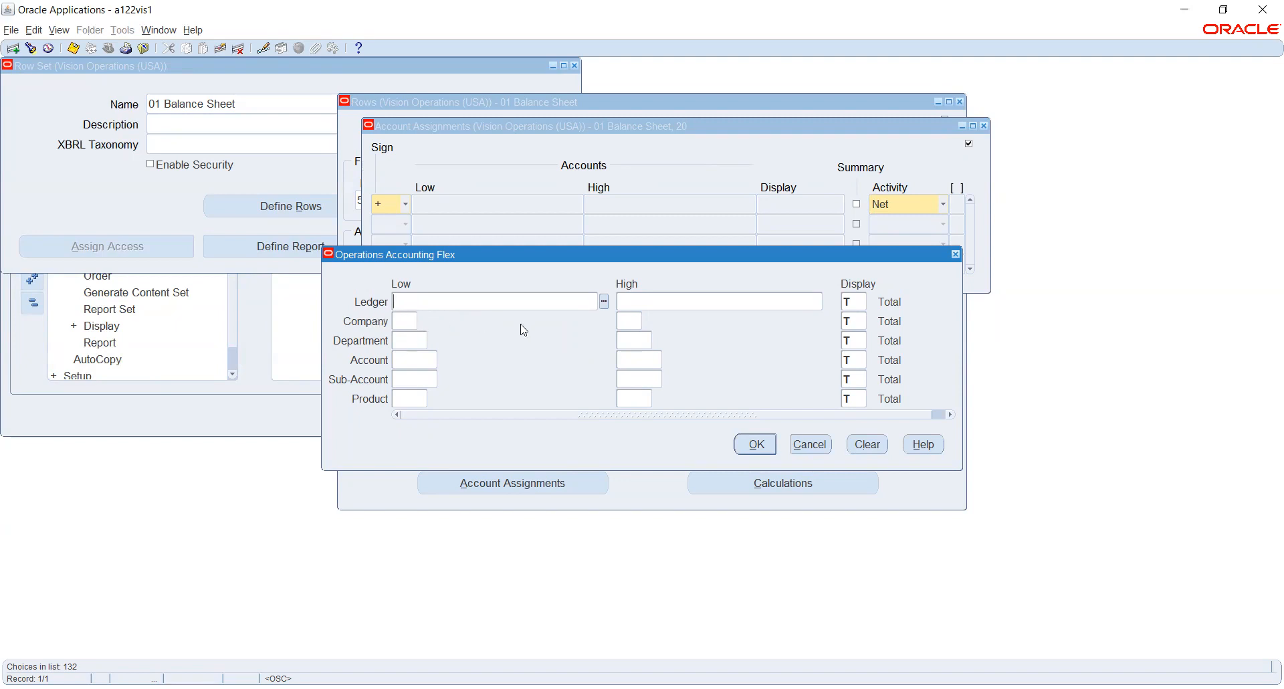
click(405, 321)
click(423, 321)
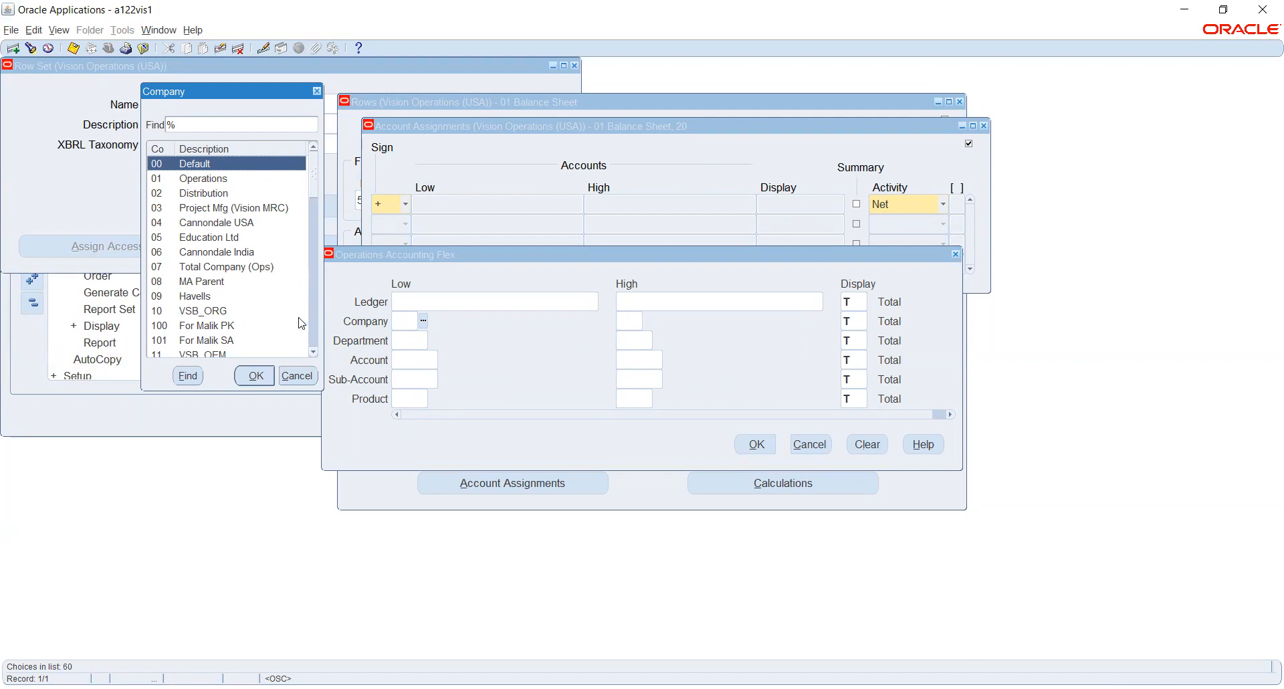
click(298, 373)
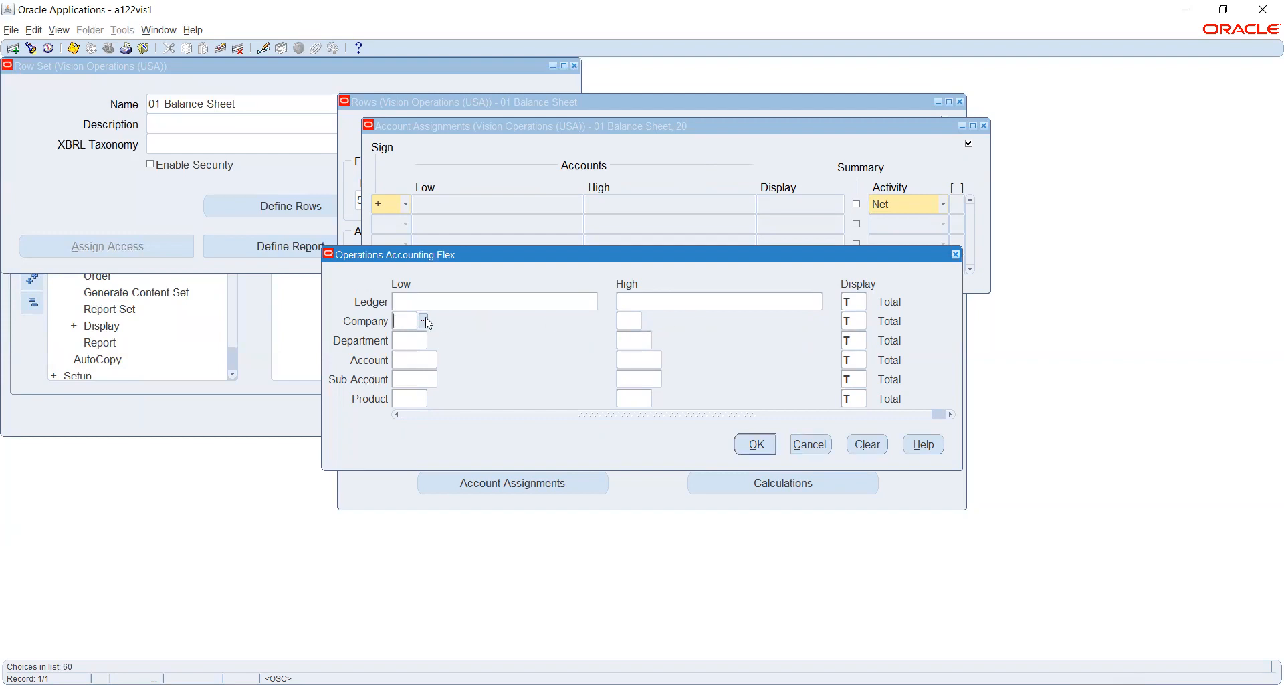
Review the available values for the low account segment and close line 20's account assignments without entering a range.
click(403, 360)
click(444, 362)
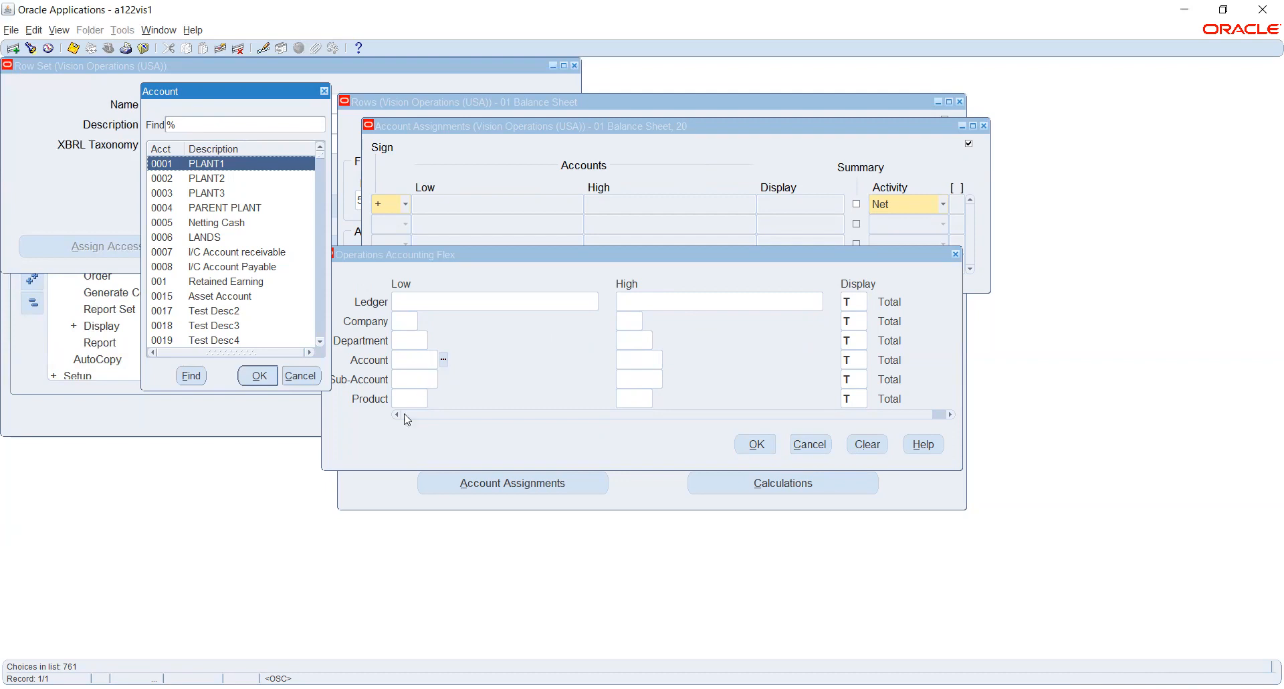
click(301, 379)
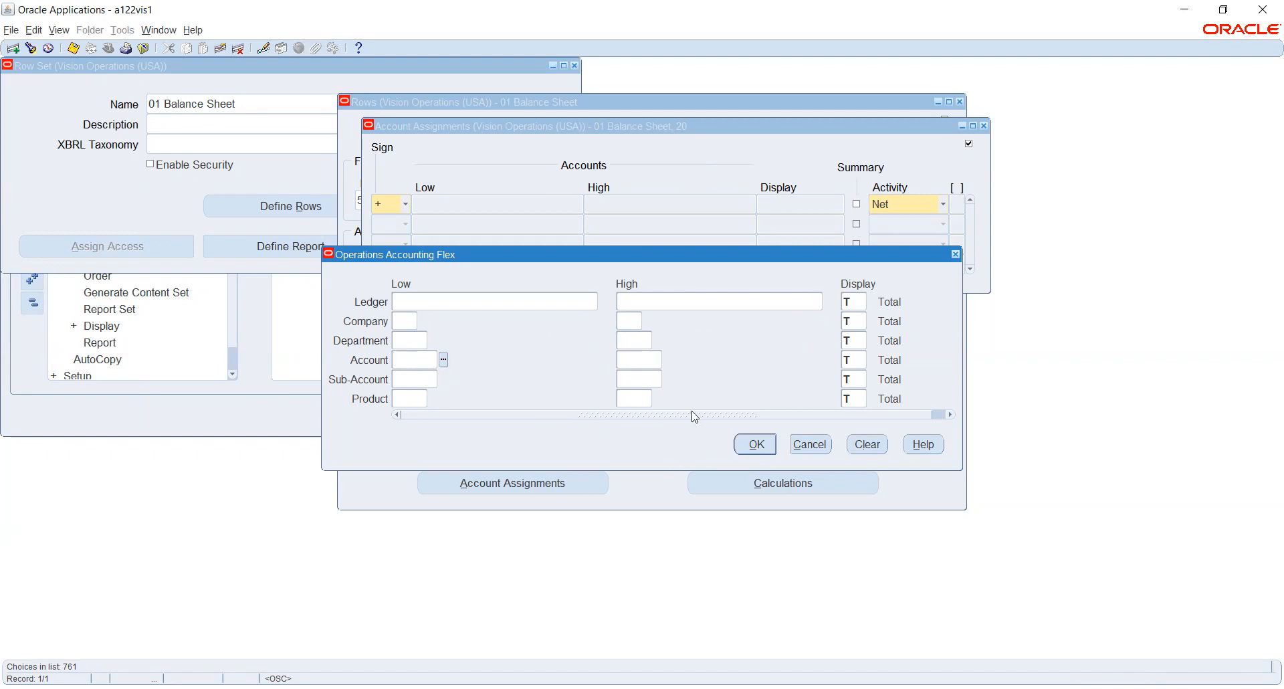
click(817, 445)
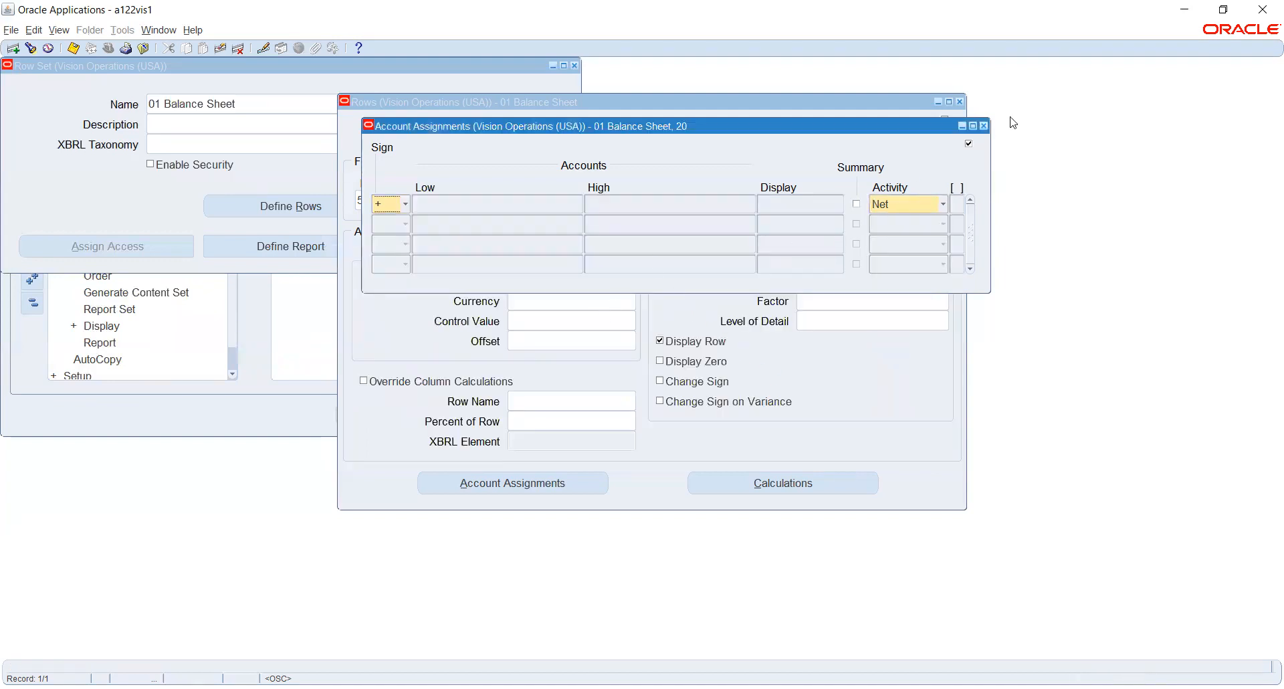
click(985, 126)
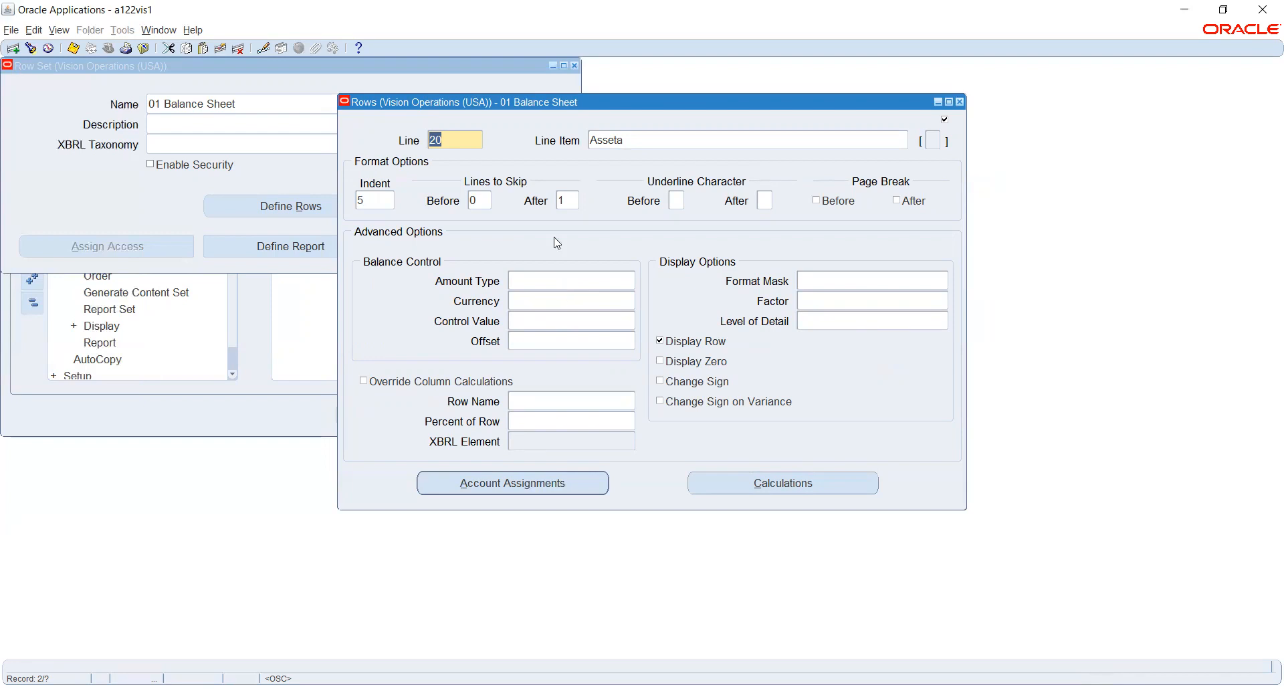
Review the available amount types for the balance control of line 20 and leave the field empty.
click(597, 281)
click(630, 281)
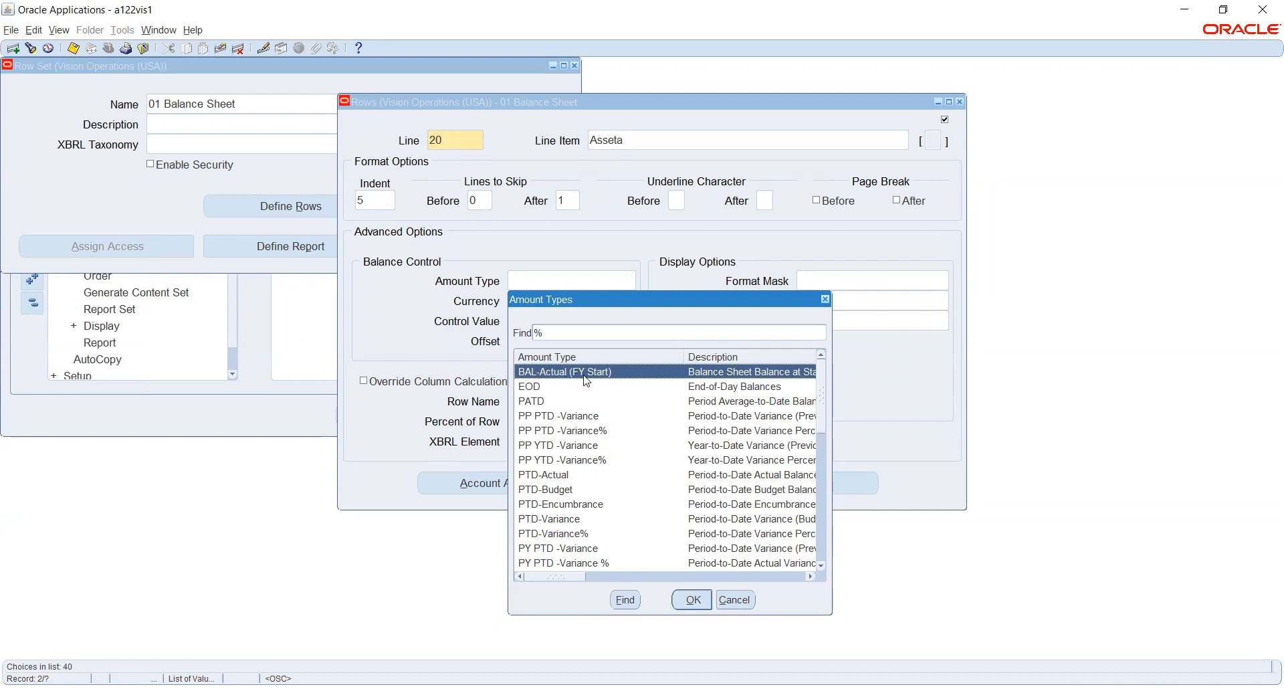
scroll(601, 466, down, 2)
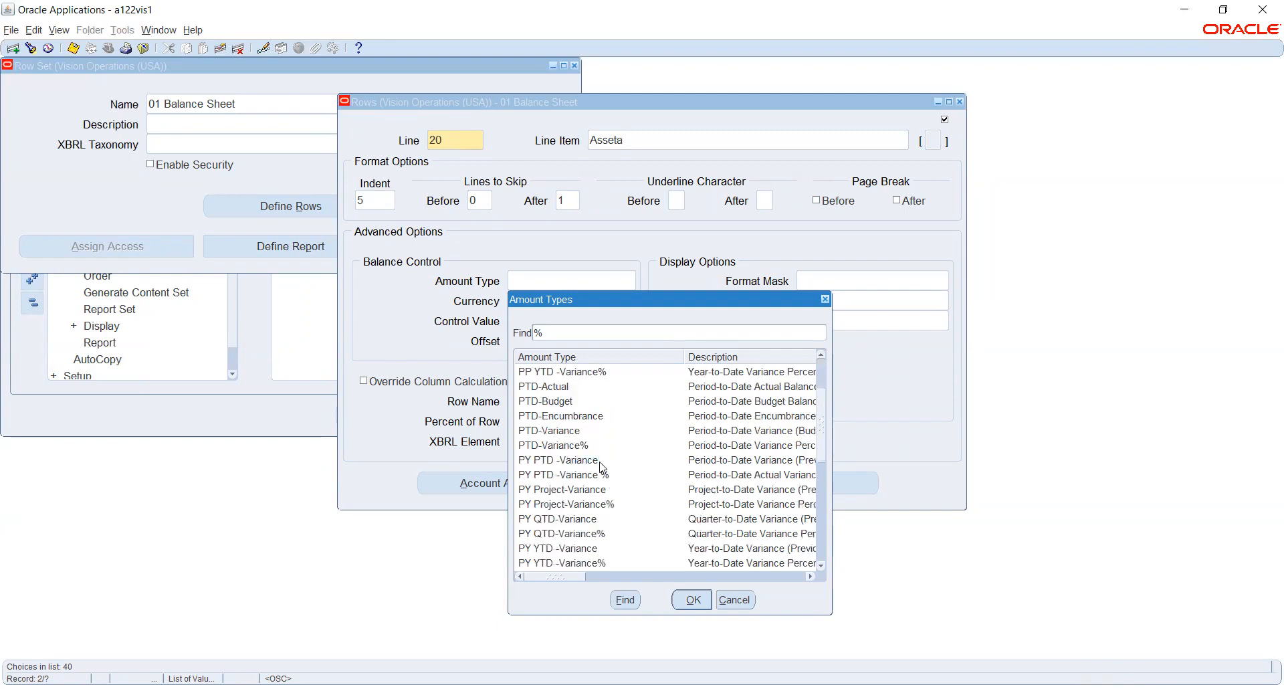
scroll(559, 417, down, 1)
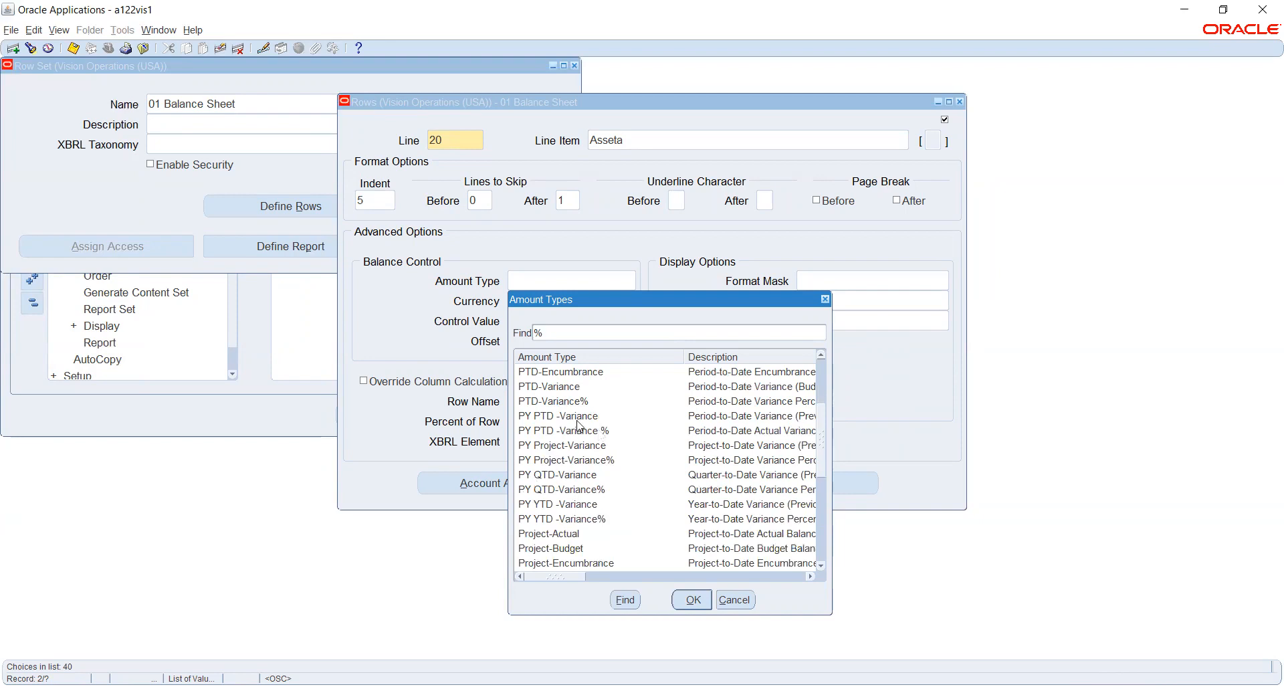
scroll(574, 434, down, 2)
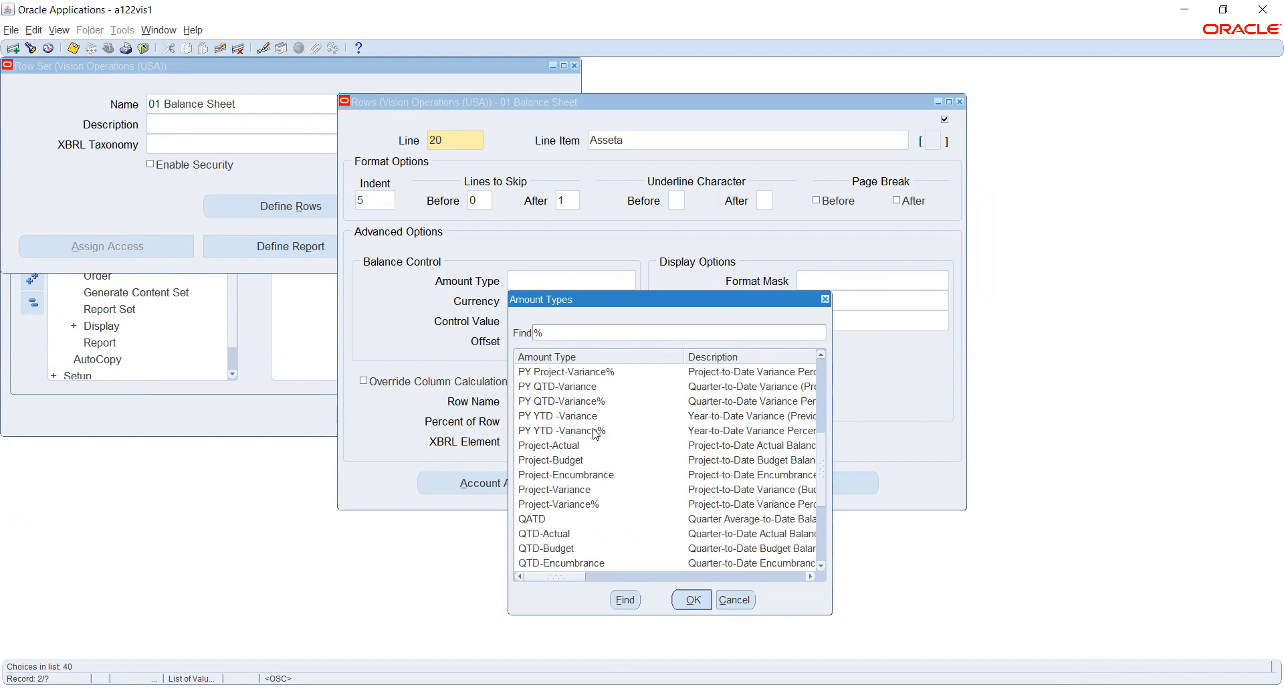
scroll(596, 434, up, 2)
scroll(596, 433, up, 4)
click(743, 604)
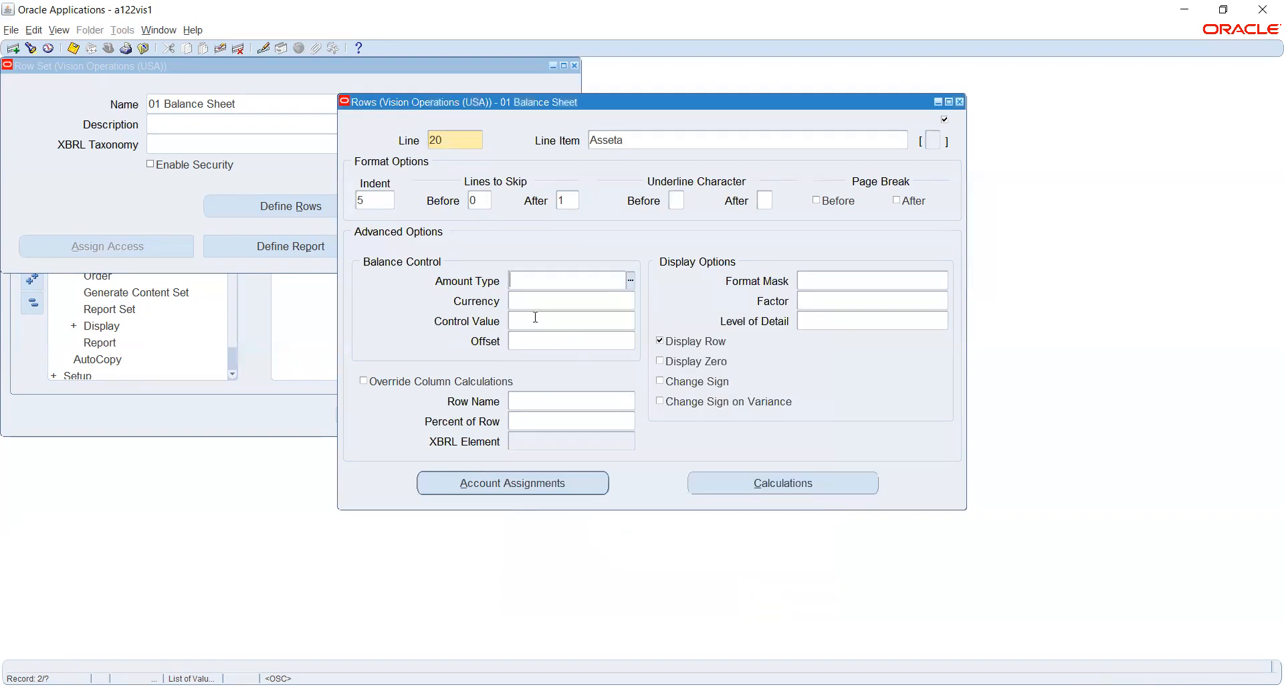
Review the available currencies for line 20 and examine its control value and offset fields without choosing anything.
click(539, 300)
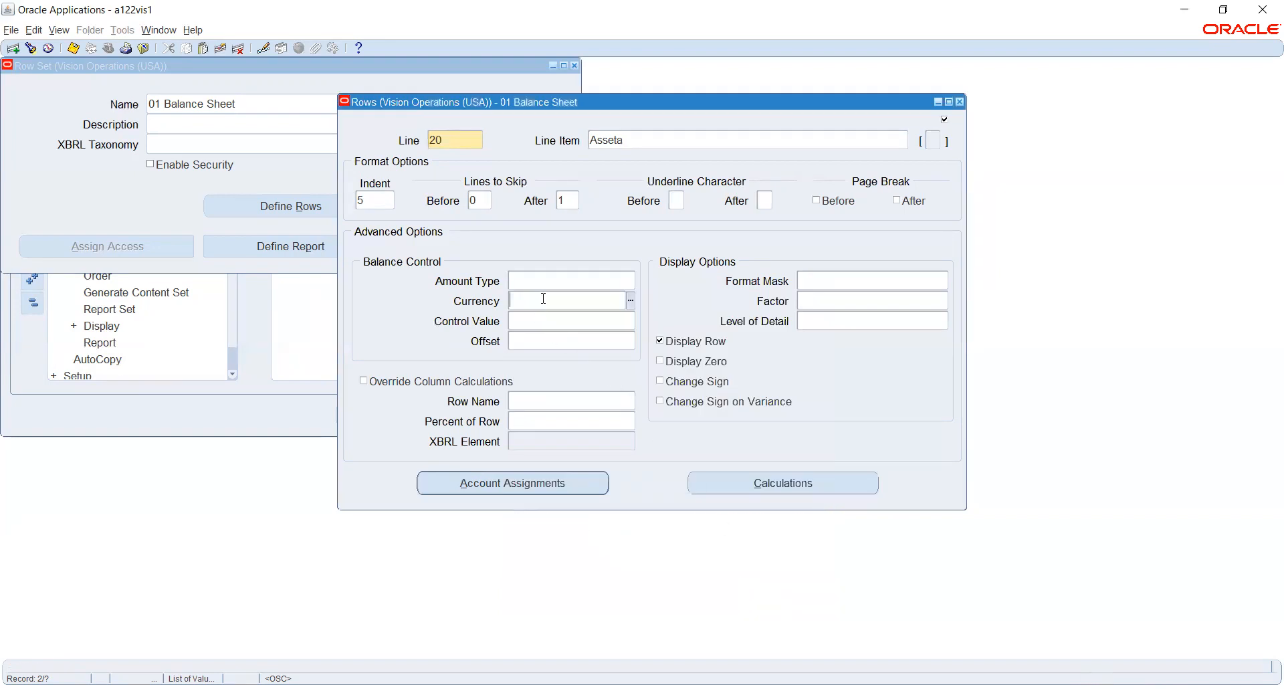
click(631, 302)
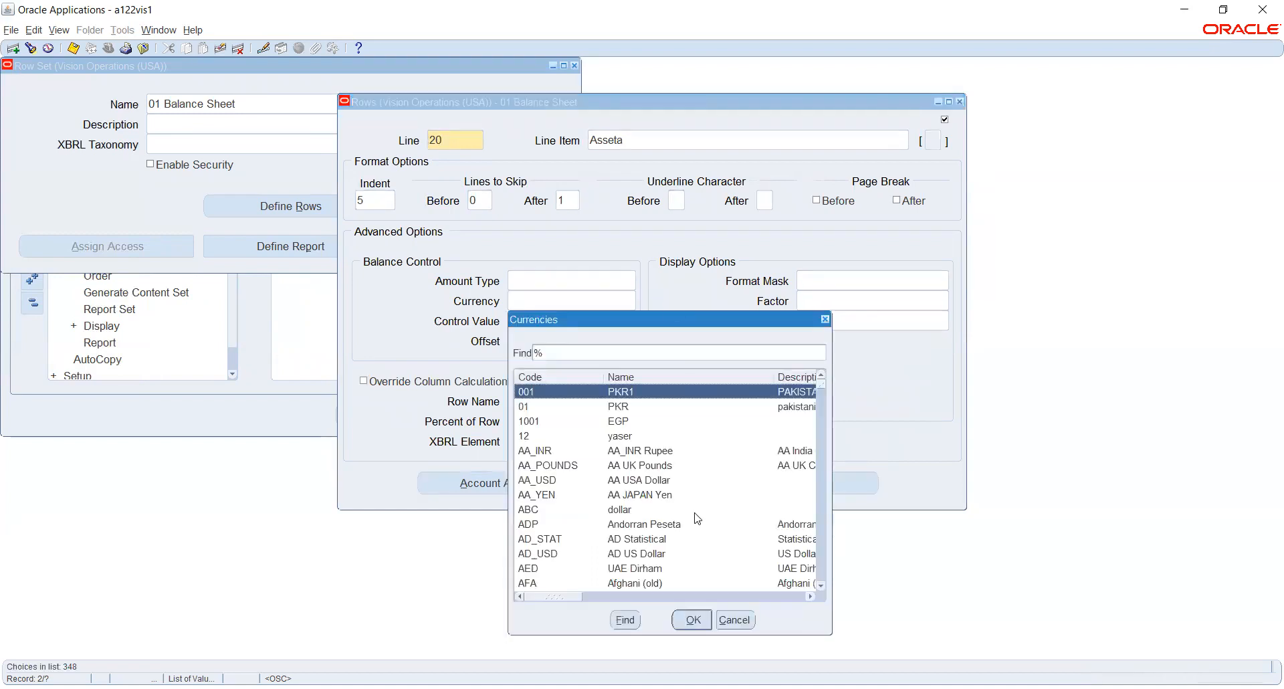
click(734, 620)
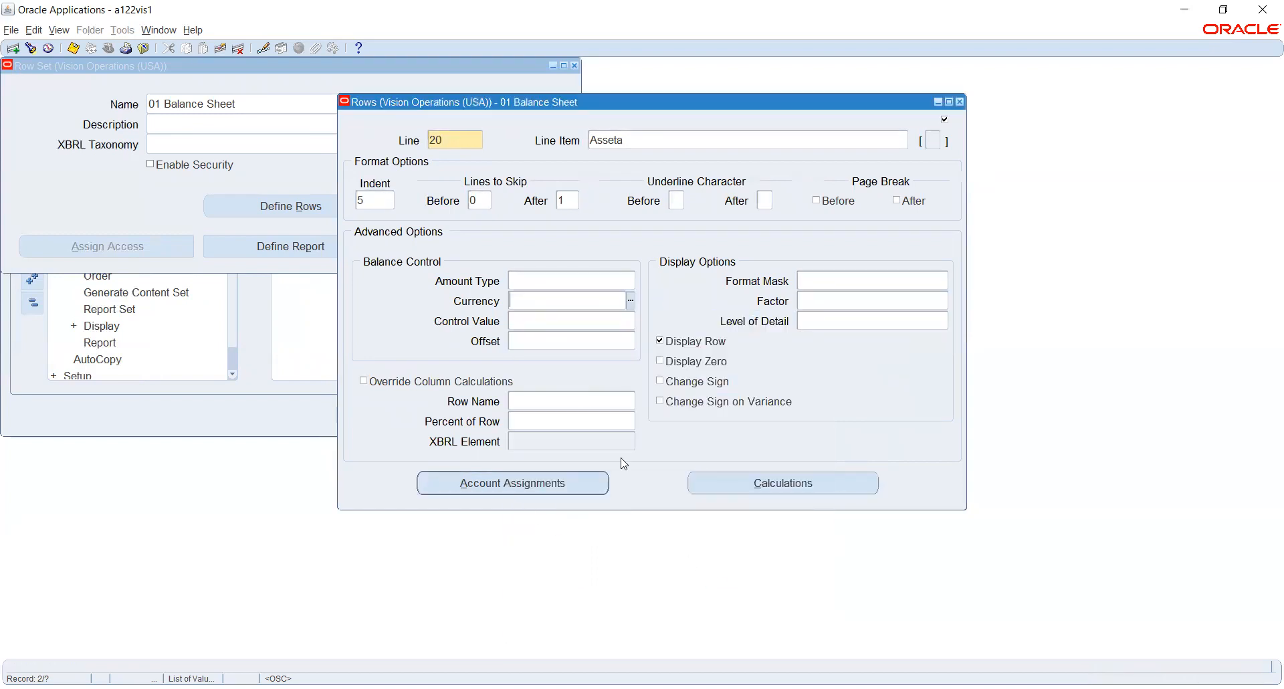
click(558, 321)
click(569, 340)
Examine the format mask, factor and level of detail display options of line 20, including the available levels and factors.
click(847, 276)
click(865, 299)
click(924, 317)
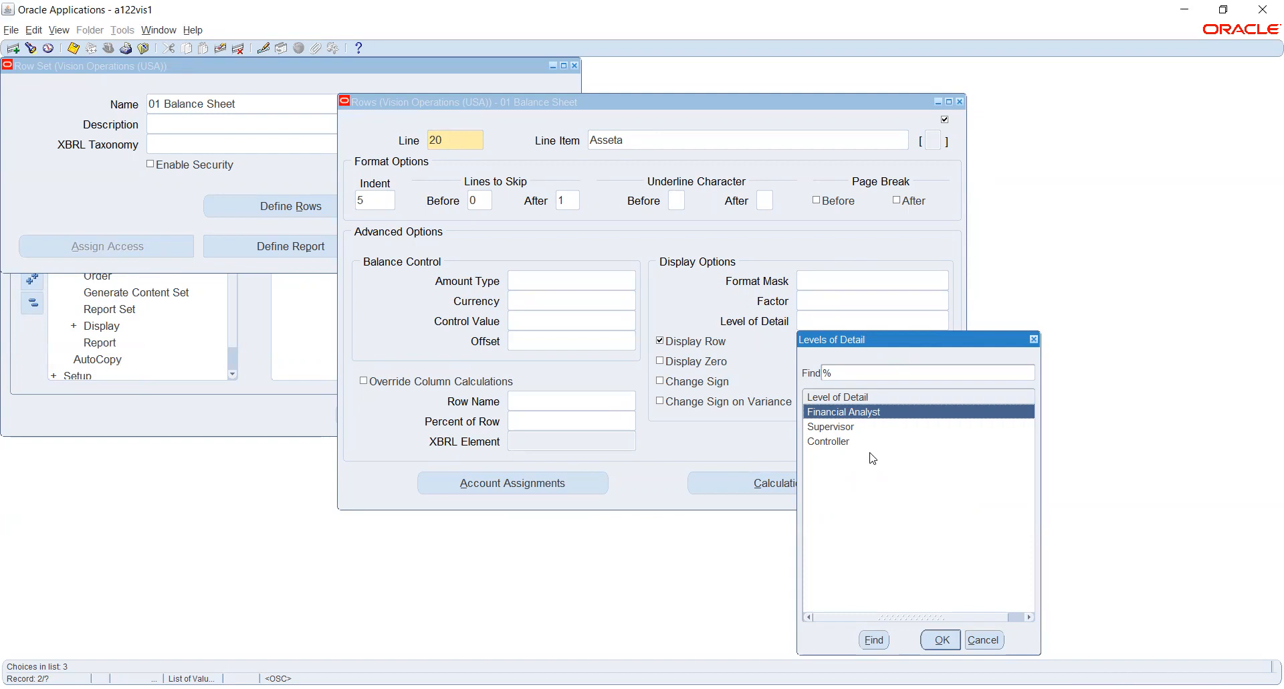
click(994, 640)
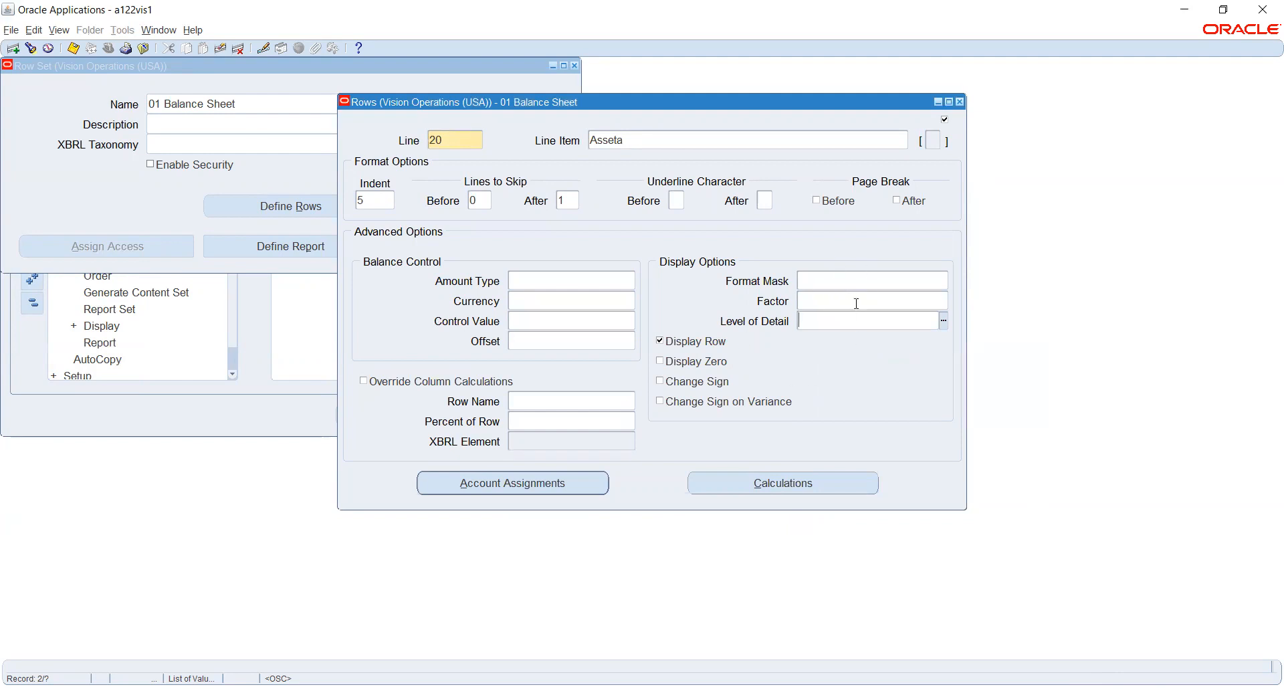
click(926, 301)
click(943, 302)
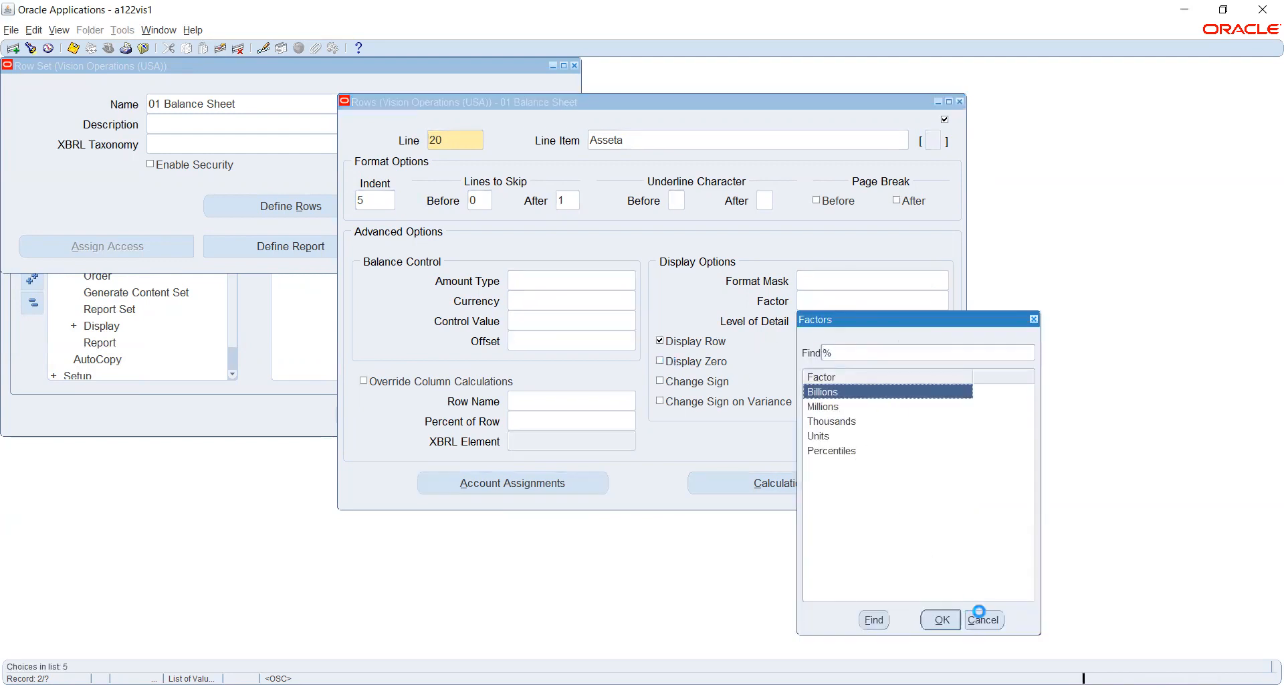
click(993, 621)
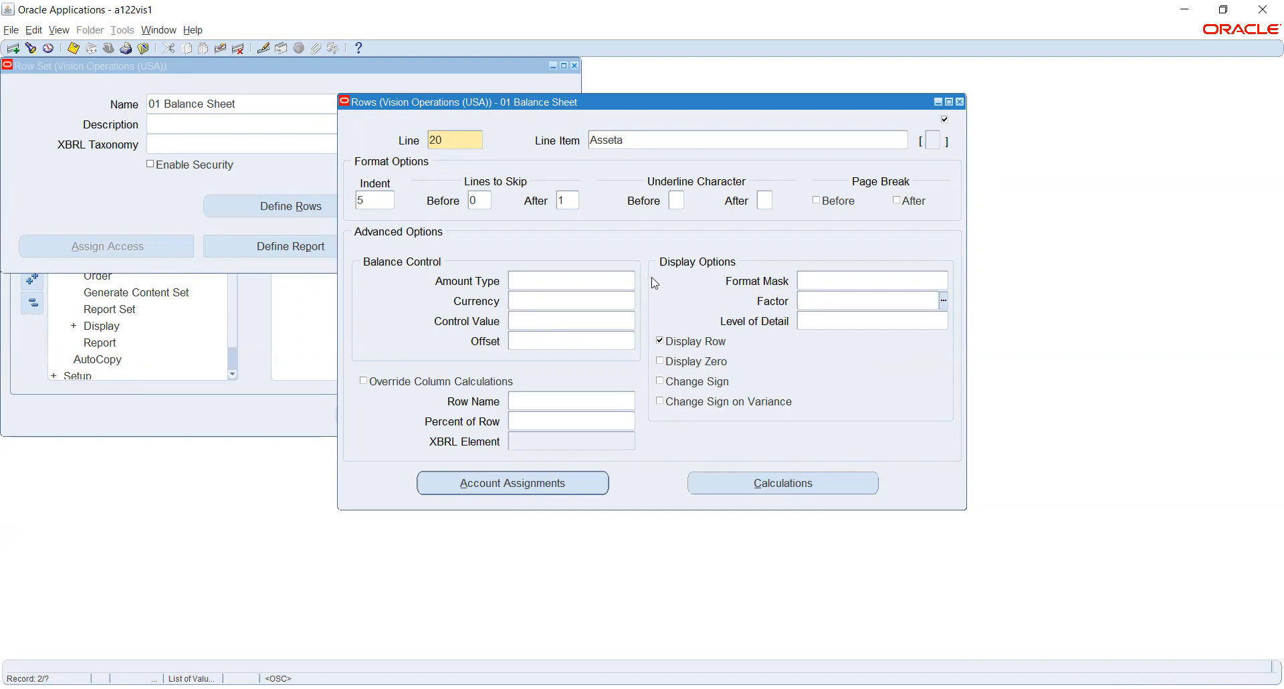
Go through the rows to line 40, current Assets, and open the accounting flexfield of its account assignment.
click(646, 140)
double_click(646, 139)
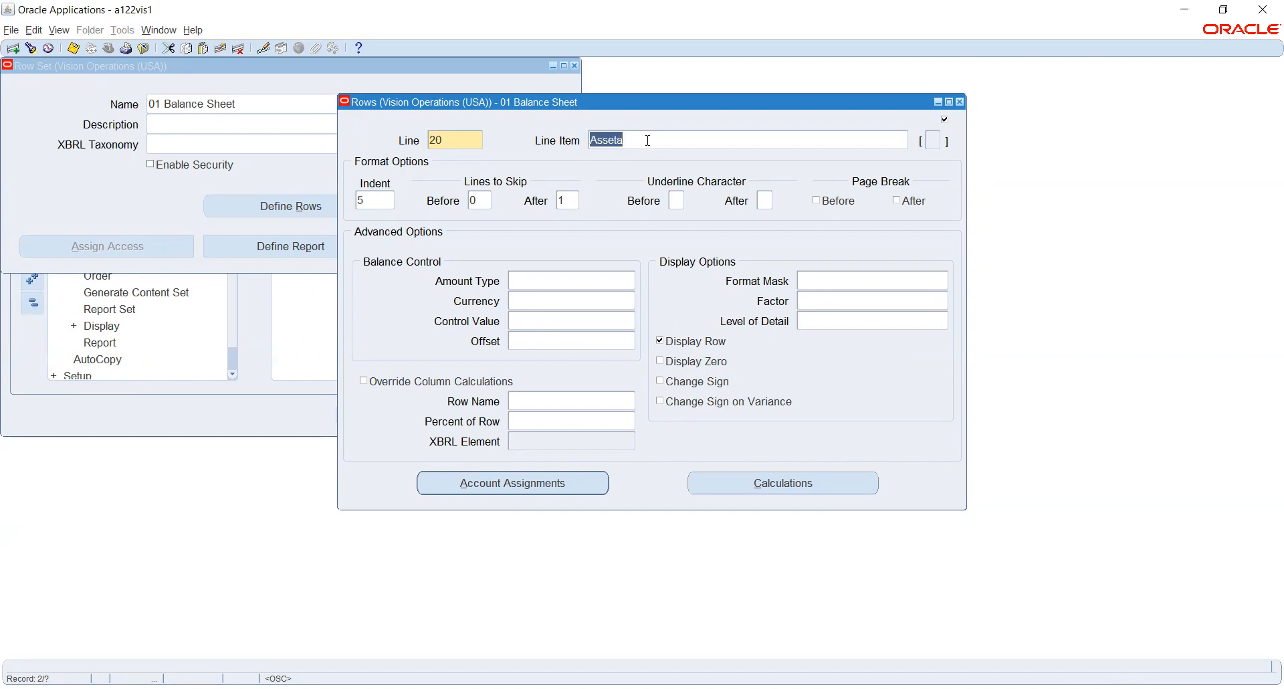
key(Down)
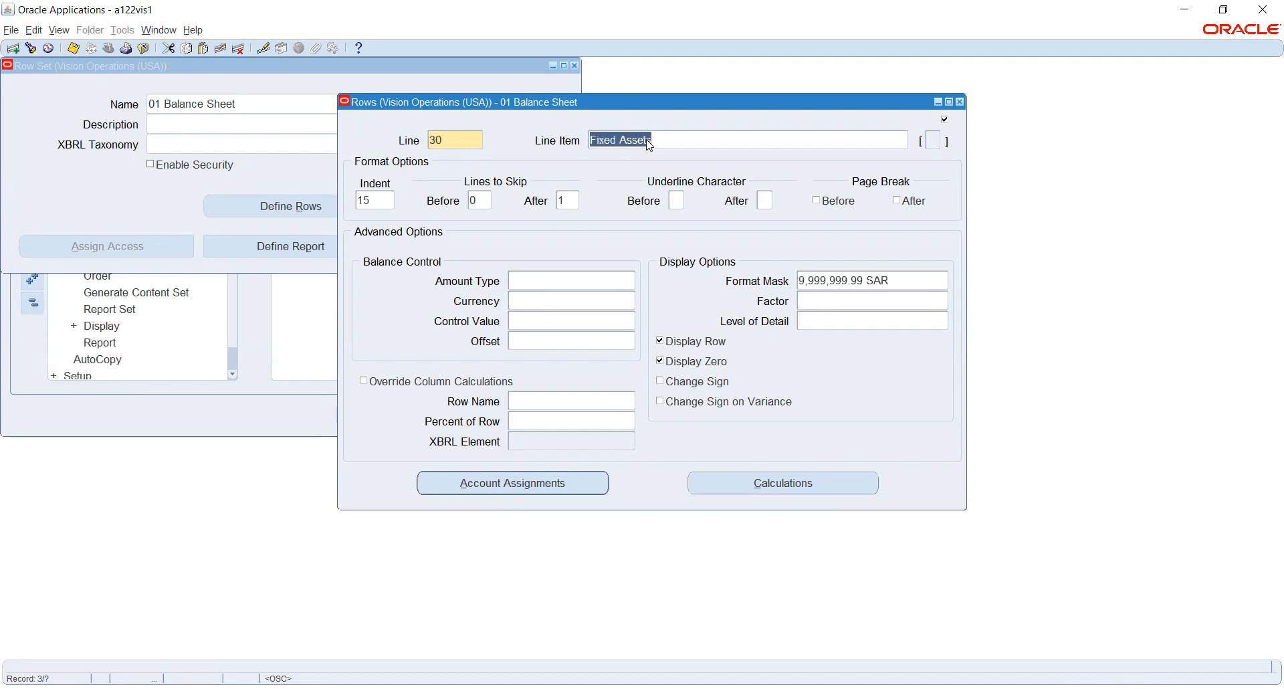
key(Down)
click(502, 495)
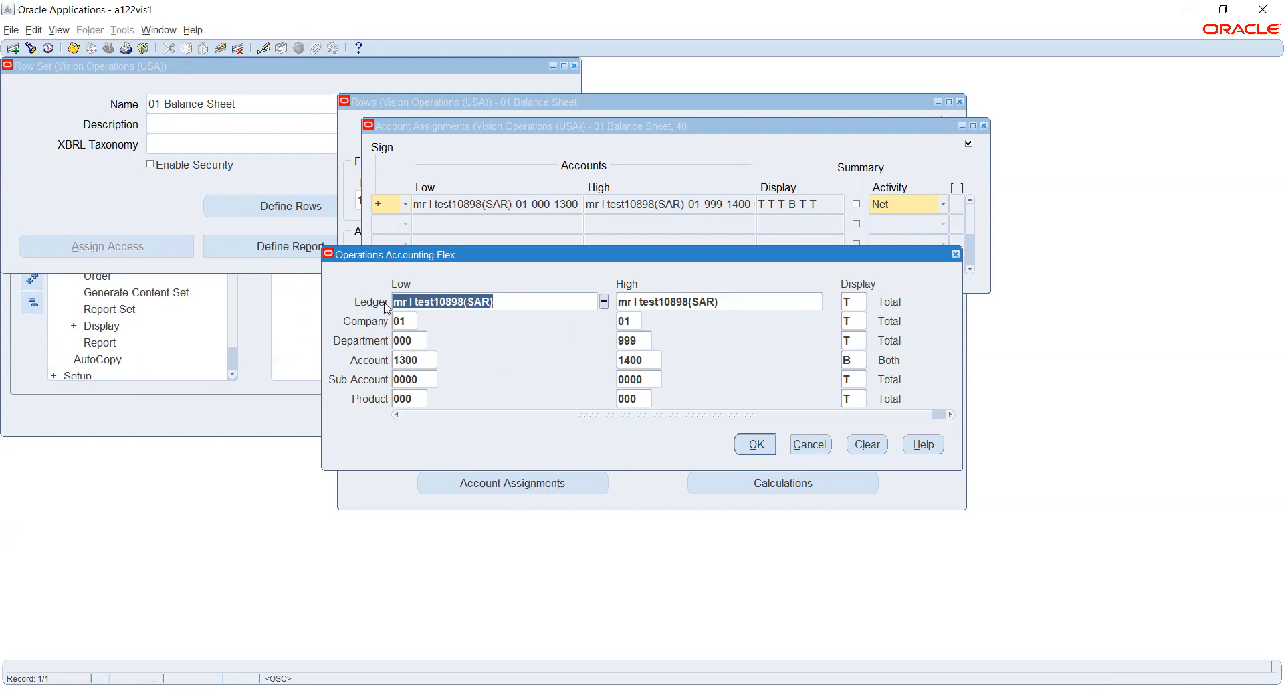
Examine the low and high account values and the sign options of line 40's assignment, and close the account assignments.
click(427, 361)
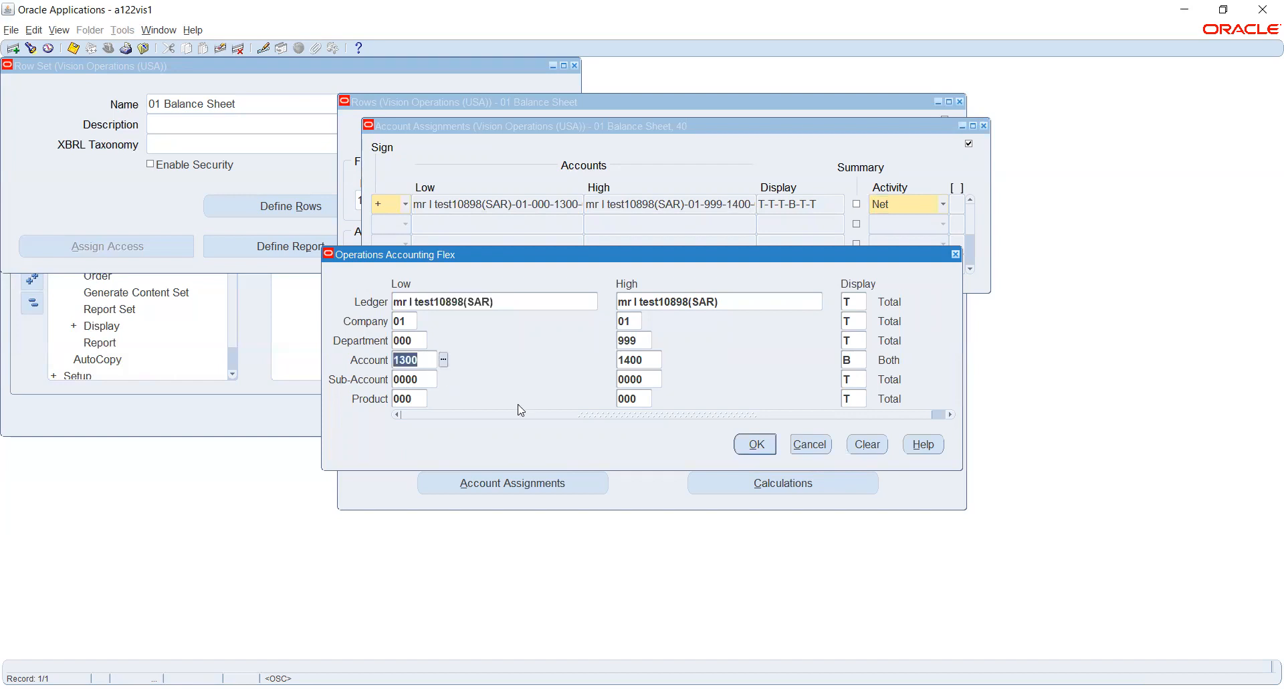
click(637, 361)
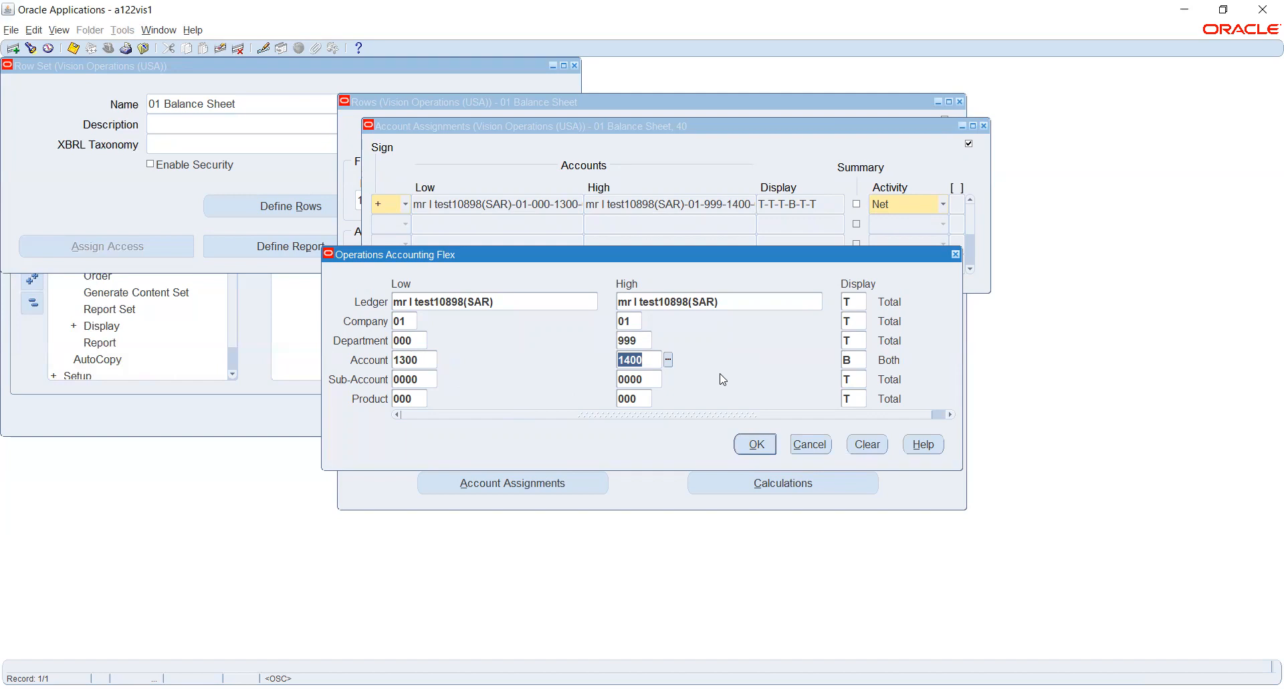
click(756, 446)
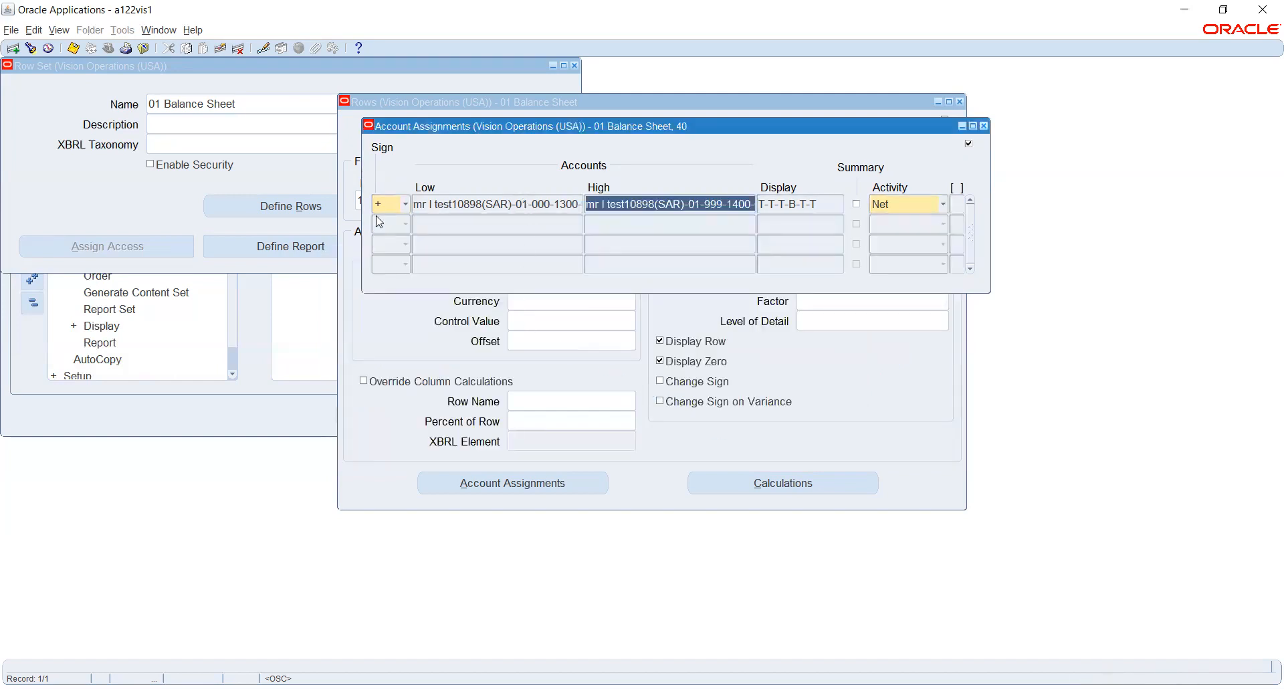
click(402, 205)
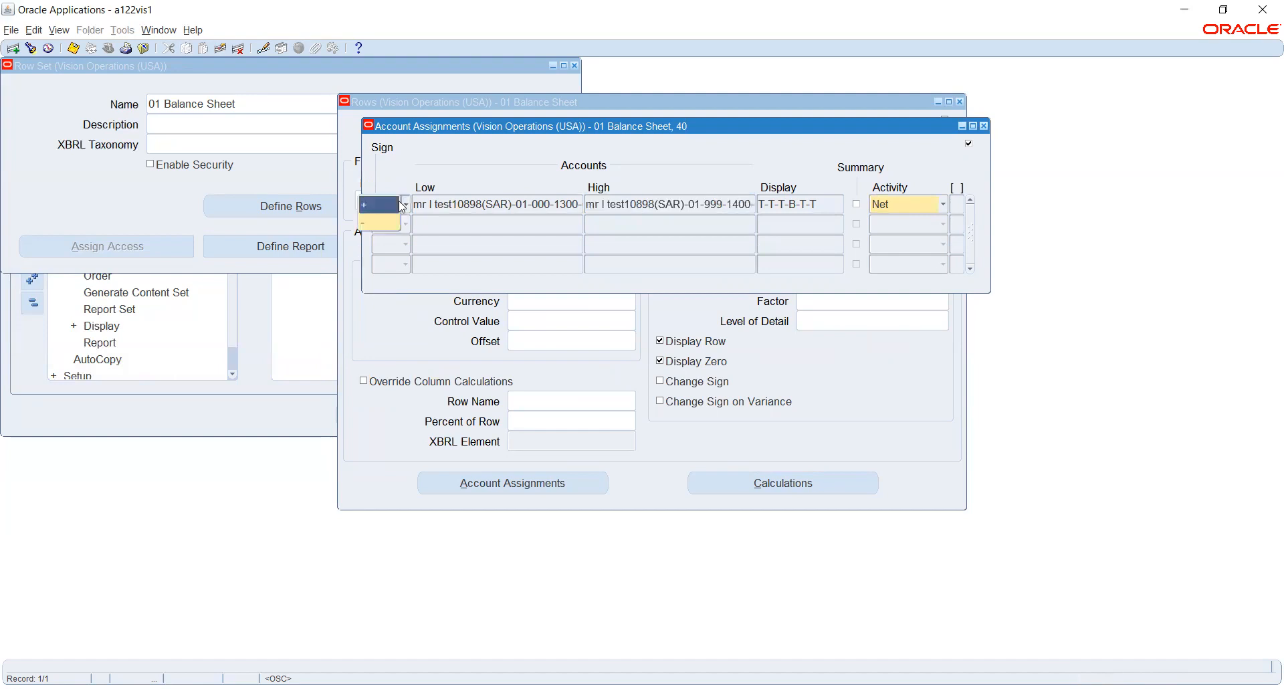
key(Return)
click(985, 126)
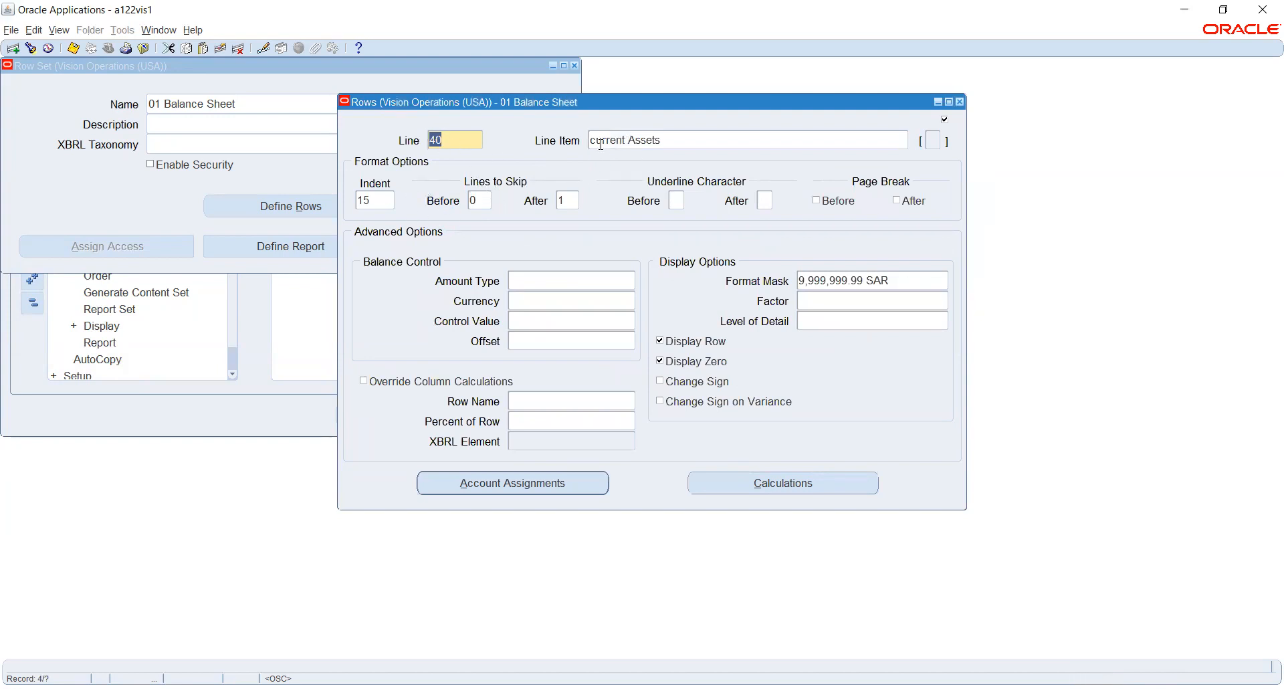
Try to open the calculations of line 40, current Assets, and close the Rows window.
click(766, 483)
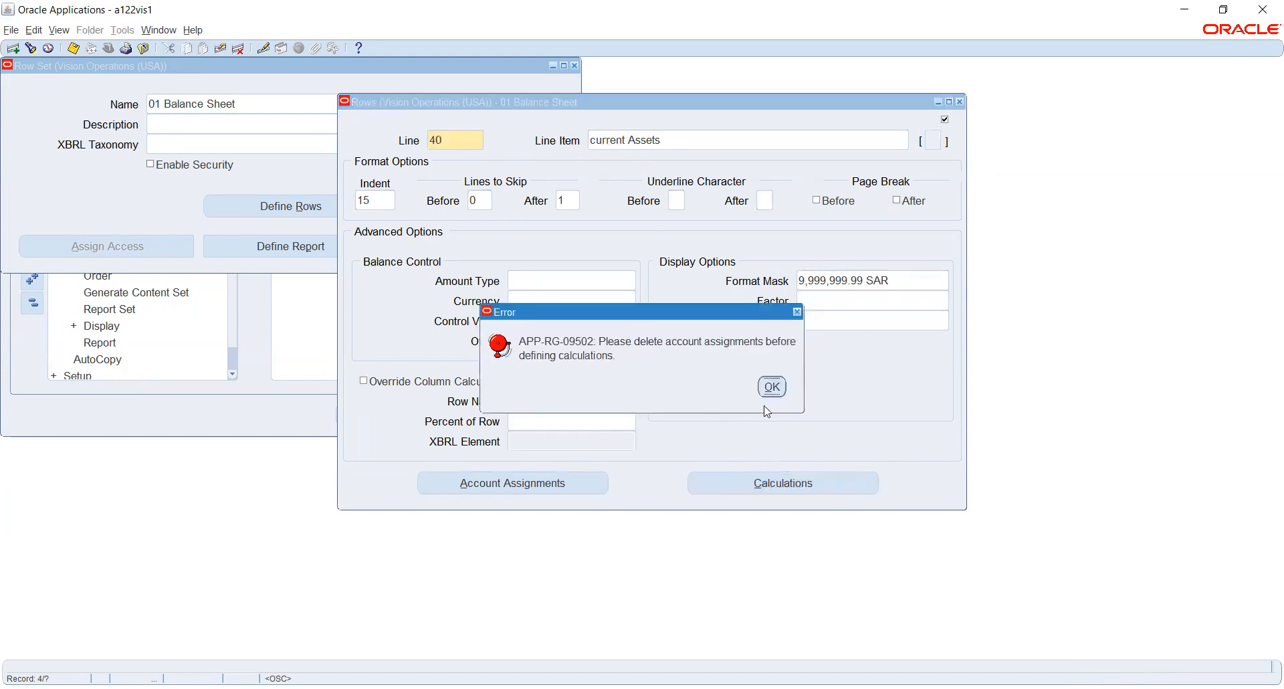
click(773, 387)
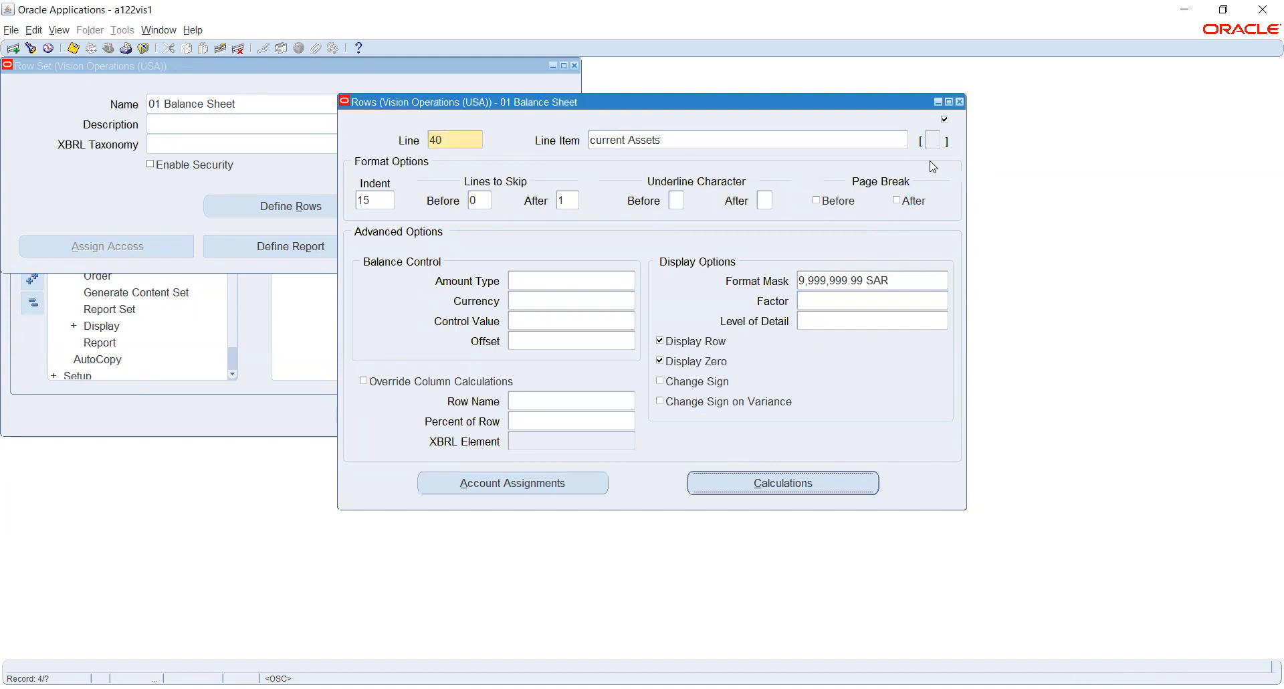
click(960, 102)
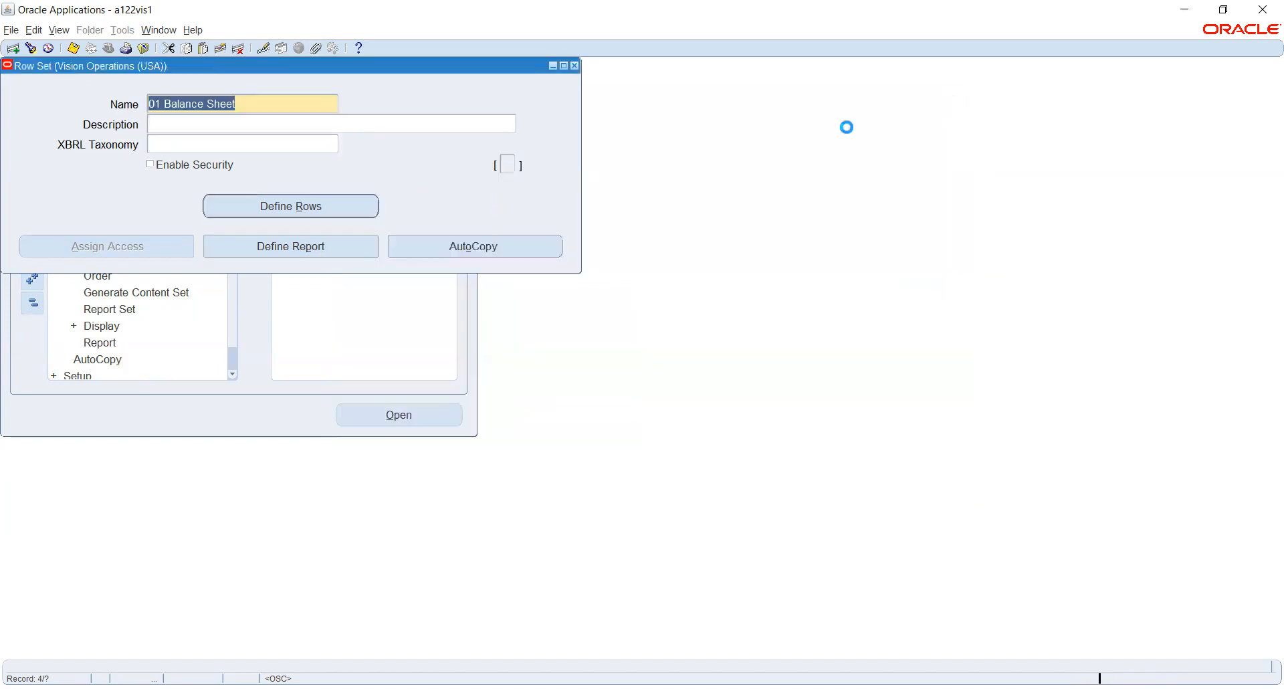
Reopen the rows of 01 Balance Sheet and go through them to line 70, Long term liabilities.
click(352, 203)
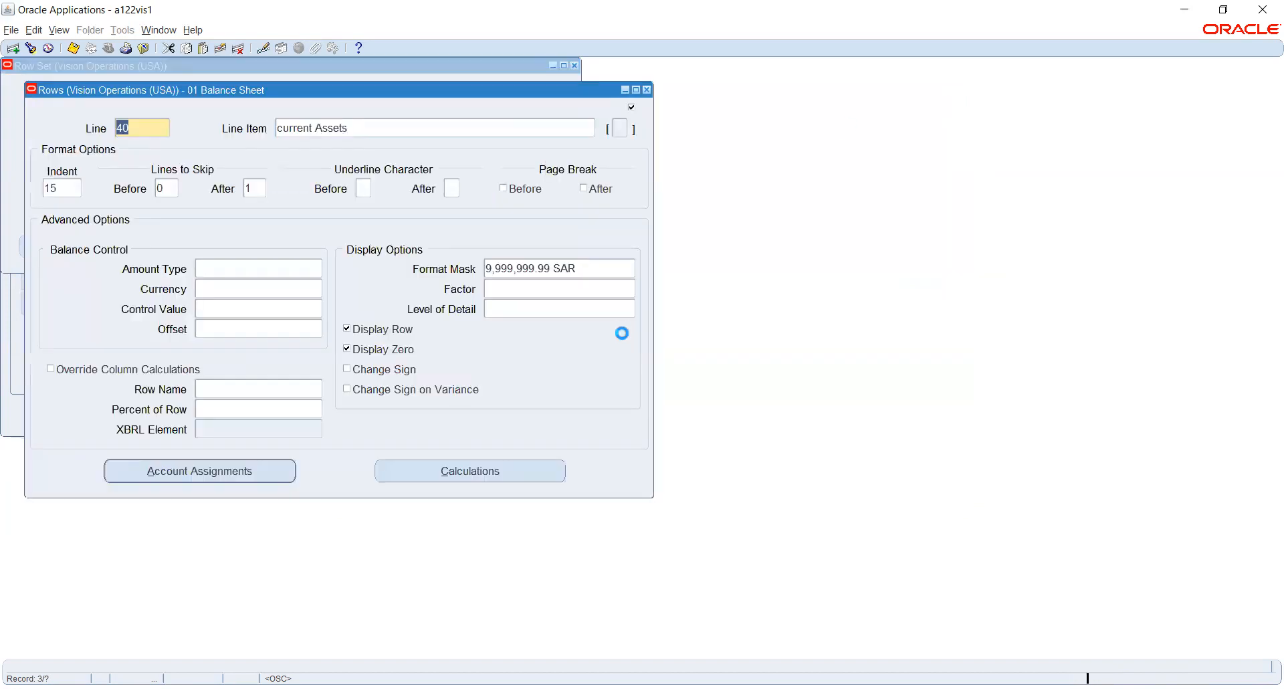
key(Down)
key(Down)
key(Down)
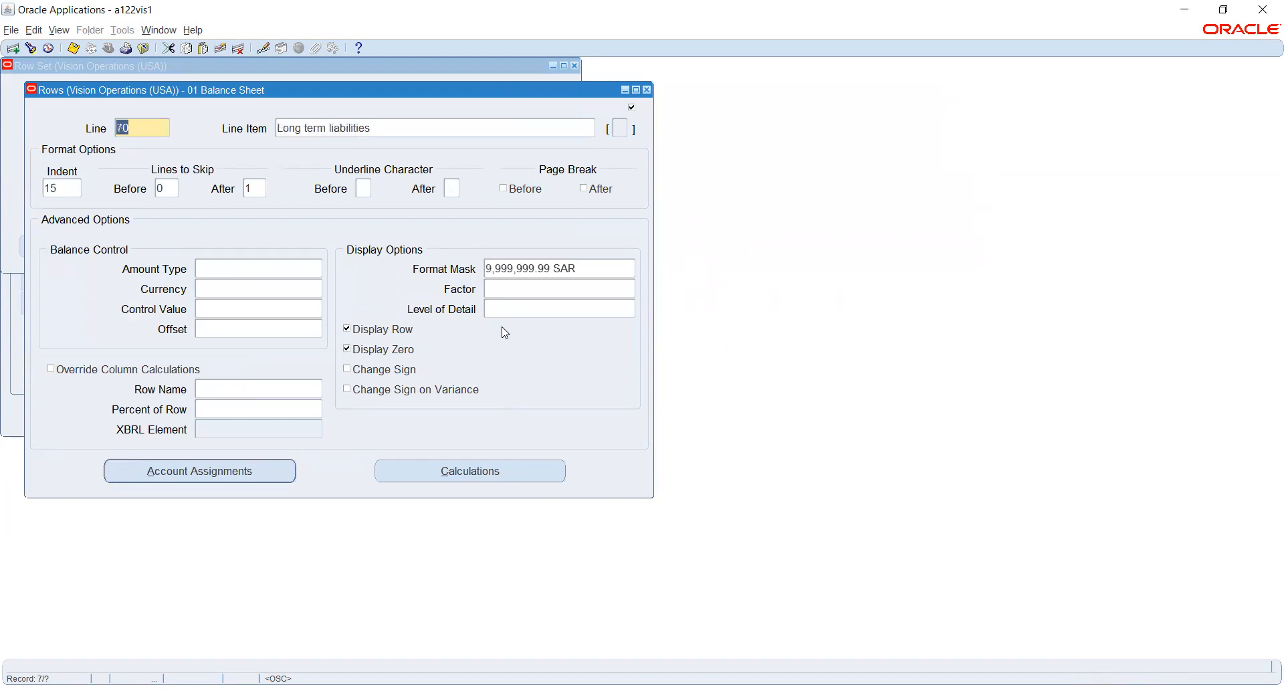
Go back through the rows to line 50, Total Assets, and open its calculations.
key(Up)
key(Up)
key(Up)
key(Up)
key(Up)
key(Down)
key(Down)
key(Down)
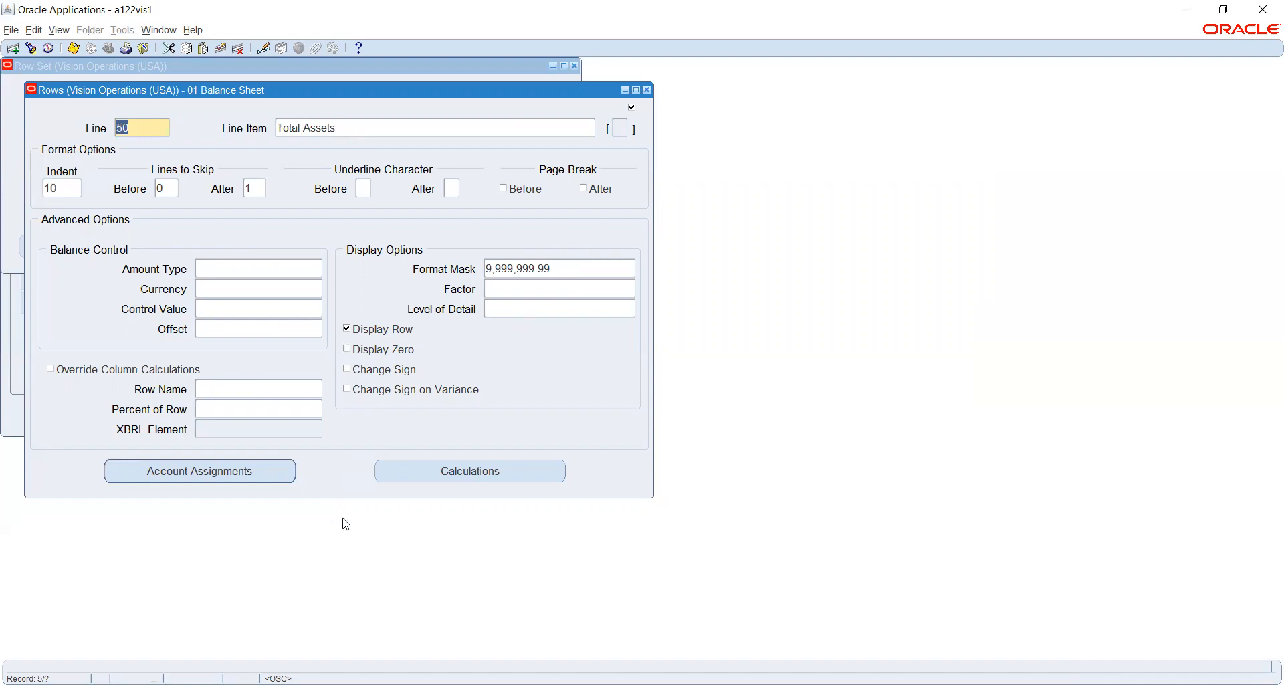
click(441, 472)
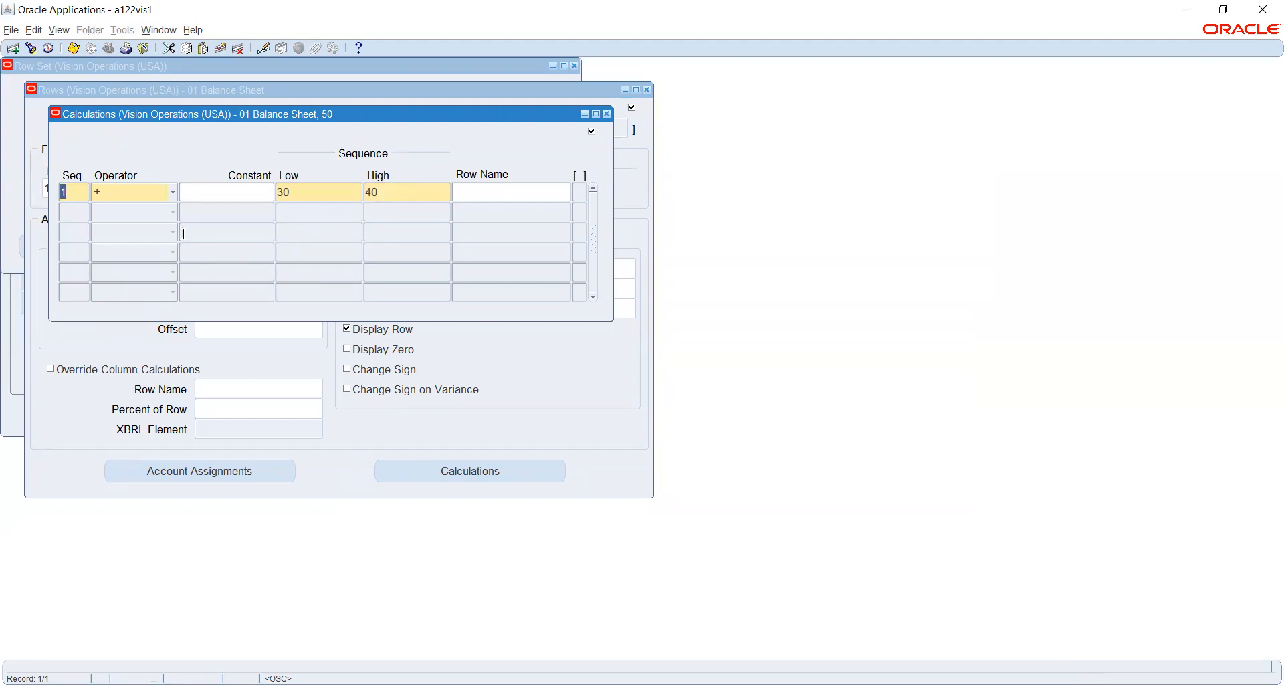
Examine the low and high sequences of line 50's calculation and the available sequence choices without picking one, and close the calculations.
click(314, 194)
click(424, 192)
click(348, 195)
click(358, 192)
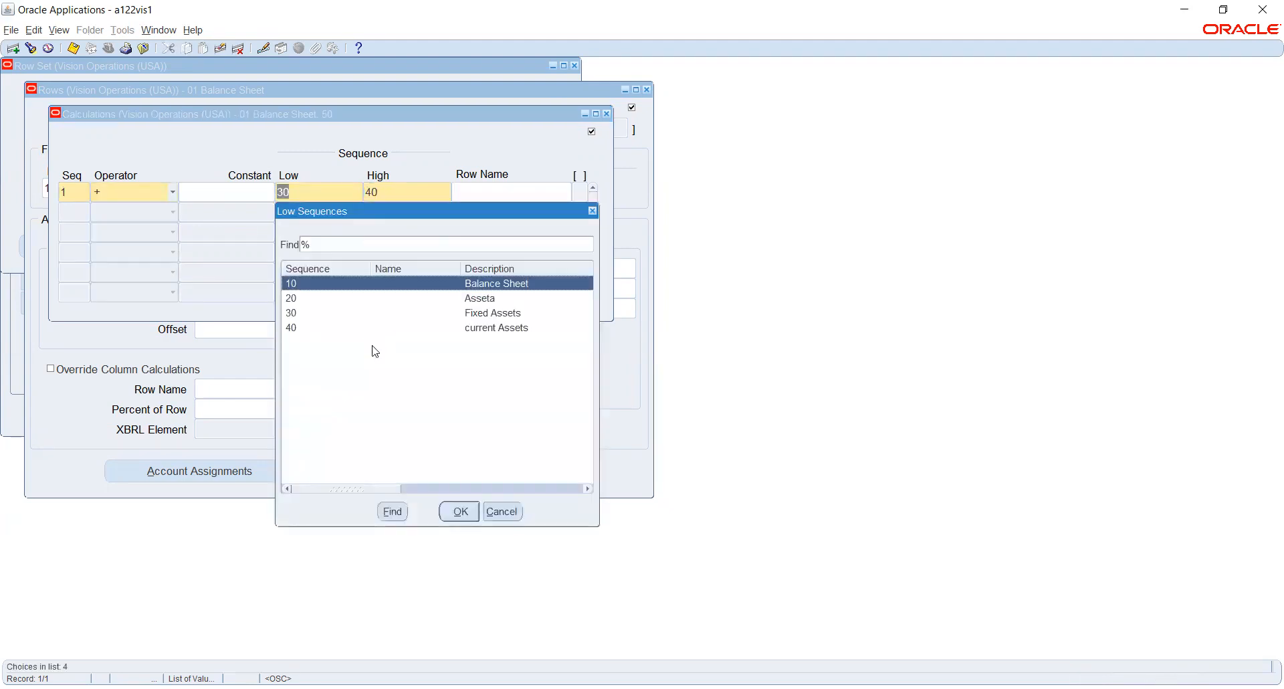
click(479, 313)
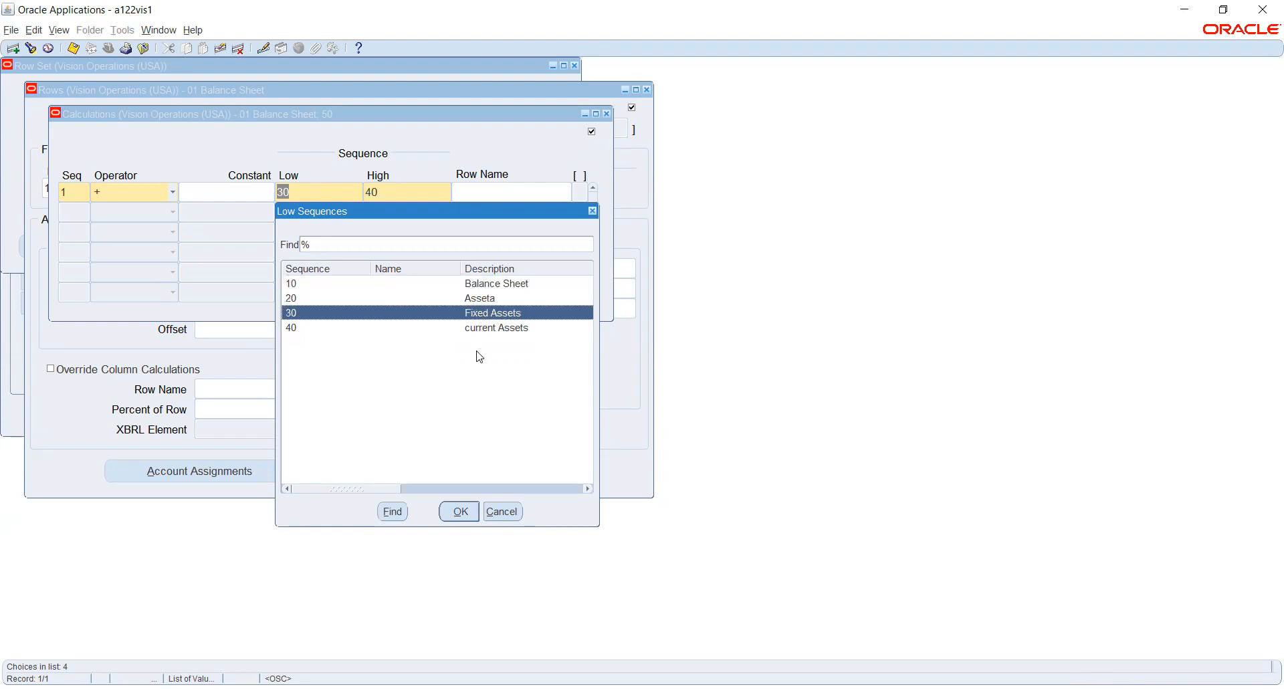
click(493, 328)
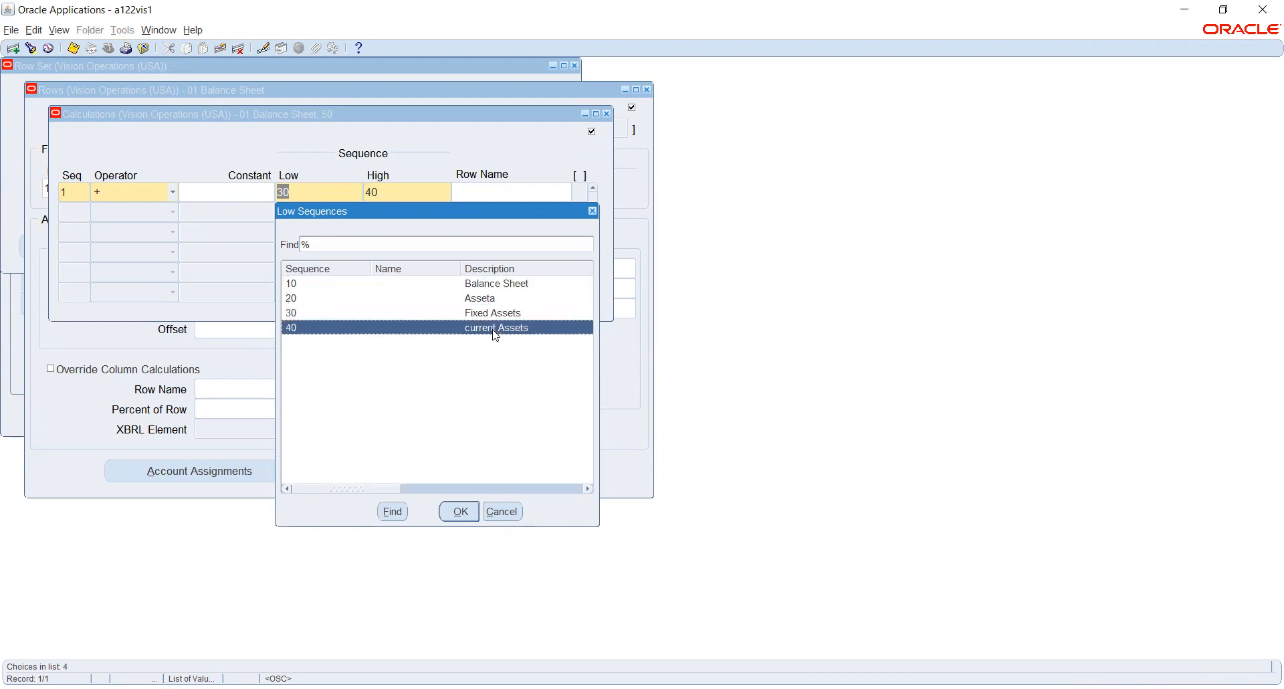
click(295, 312)
click(299, 329)
click(501, 511)
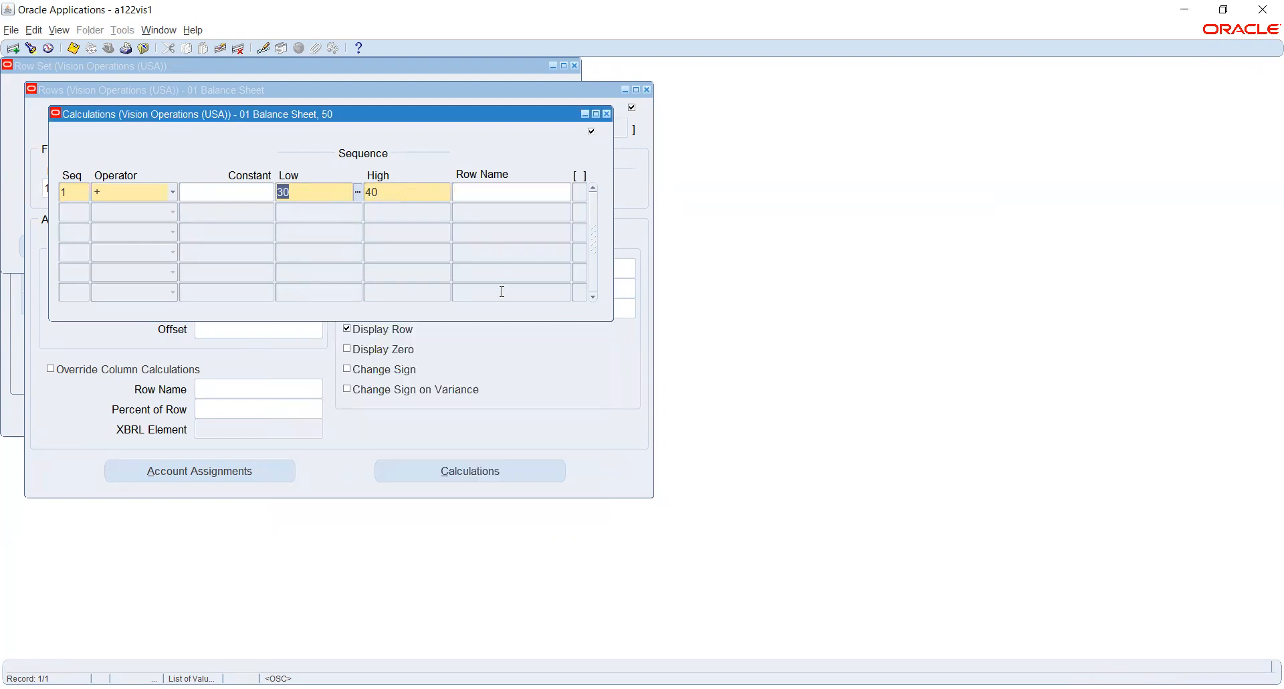
click(607, 114)
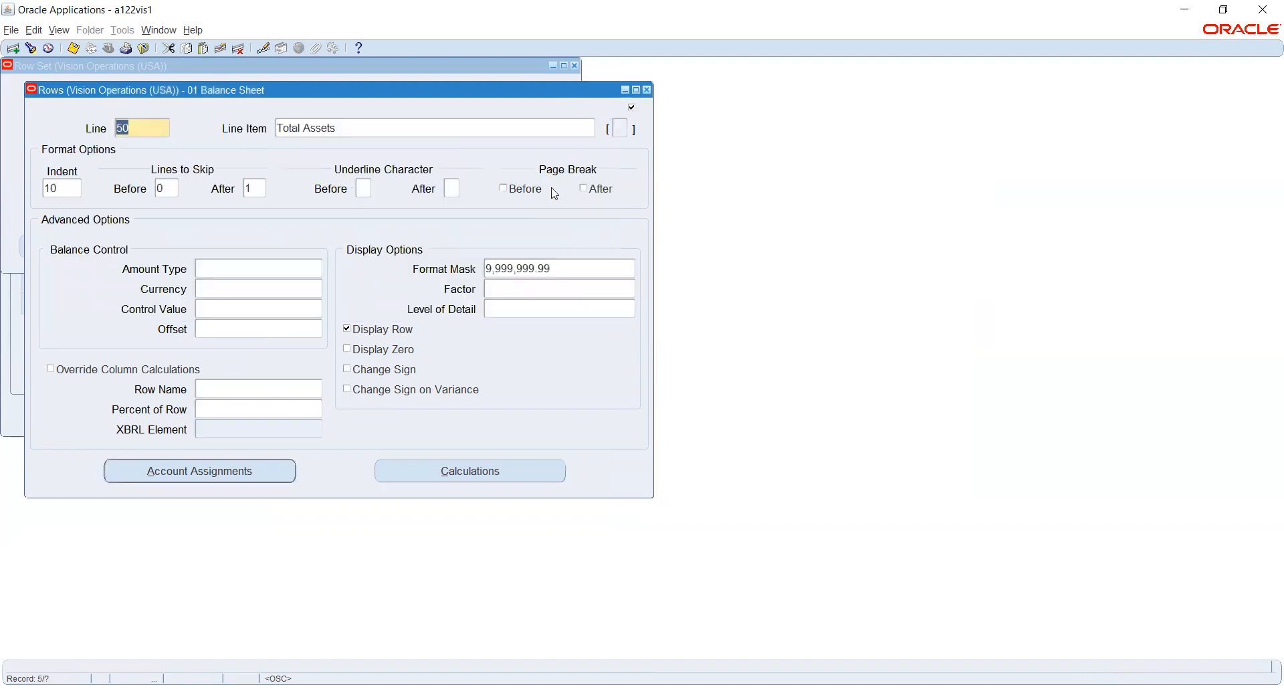
Go to line 80, short terms liabilties, view its account assignments and close them.
key(Down)
key(Down)
key(Down)
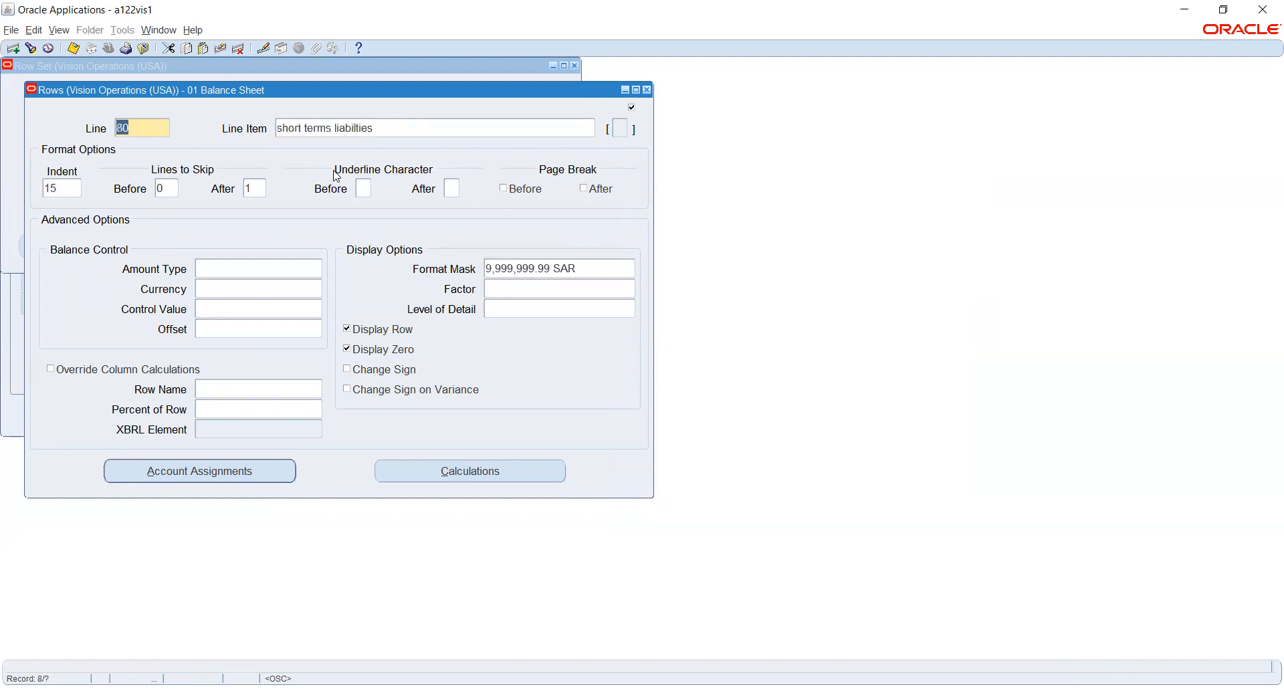
click(215, 467)
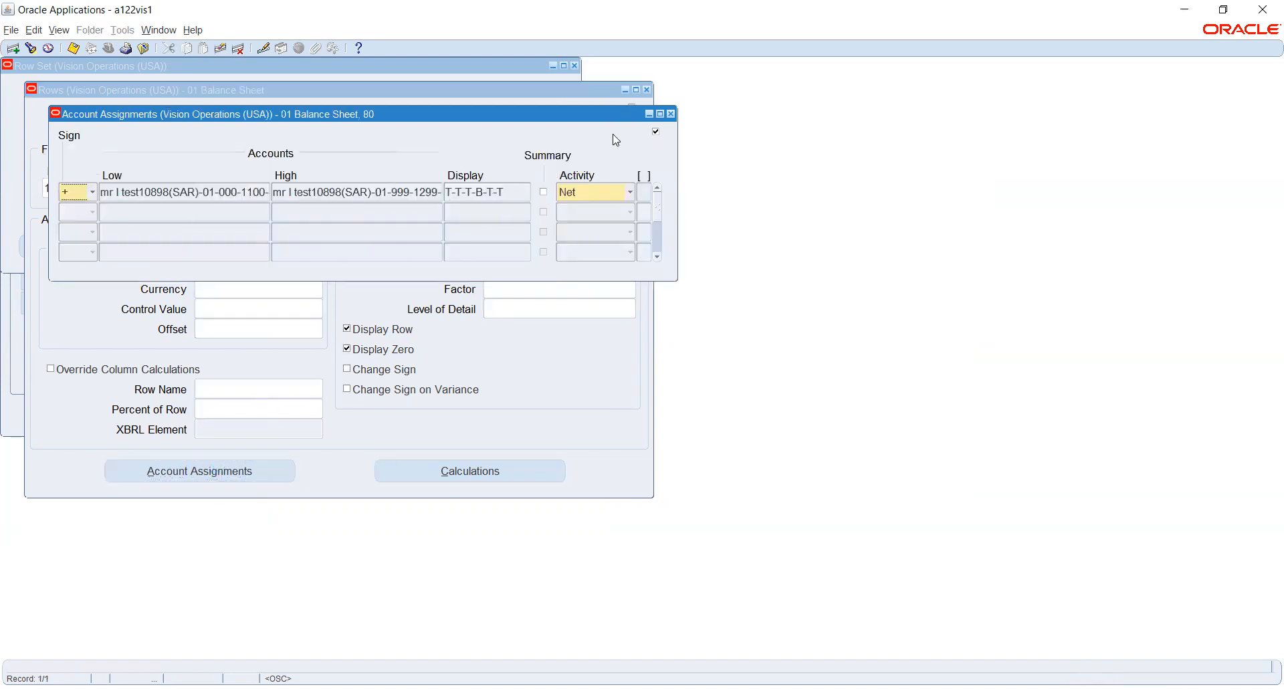
click(671, 114)
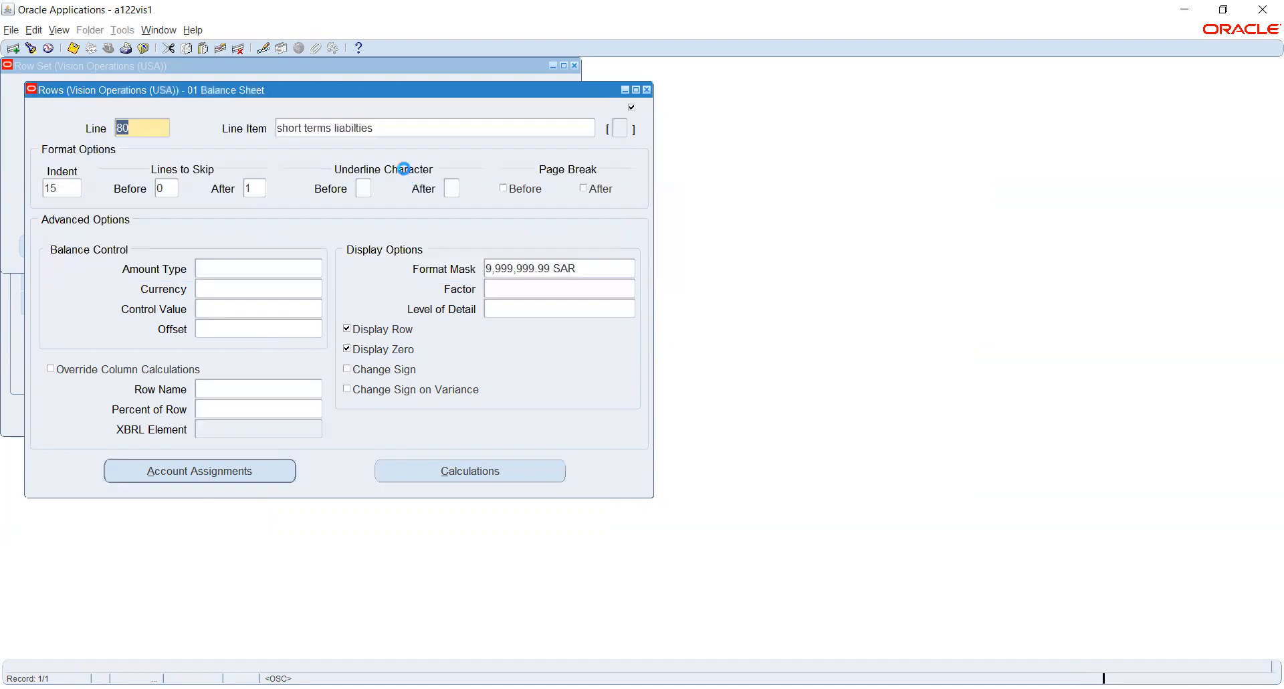
Go to line 100, Total Liabilty, look over the low sequence choices of its calculation without picking one, and close the calculations.
key(Down)
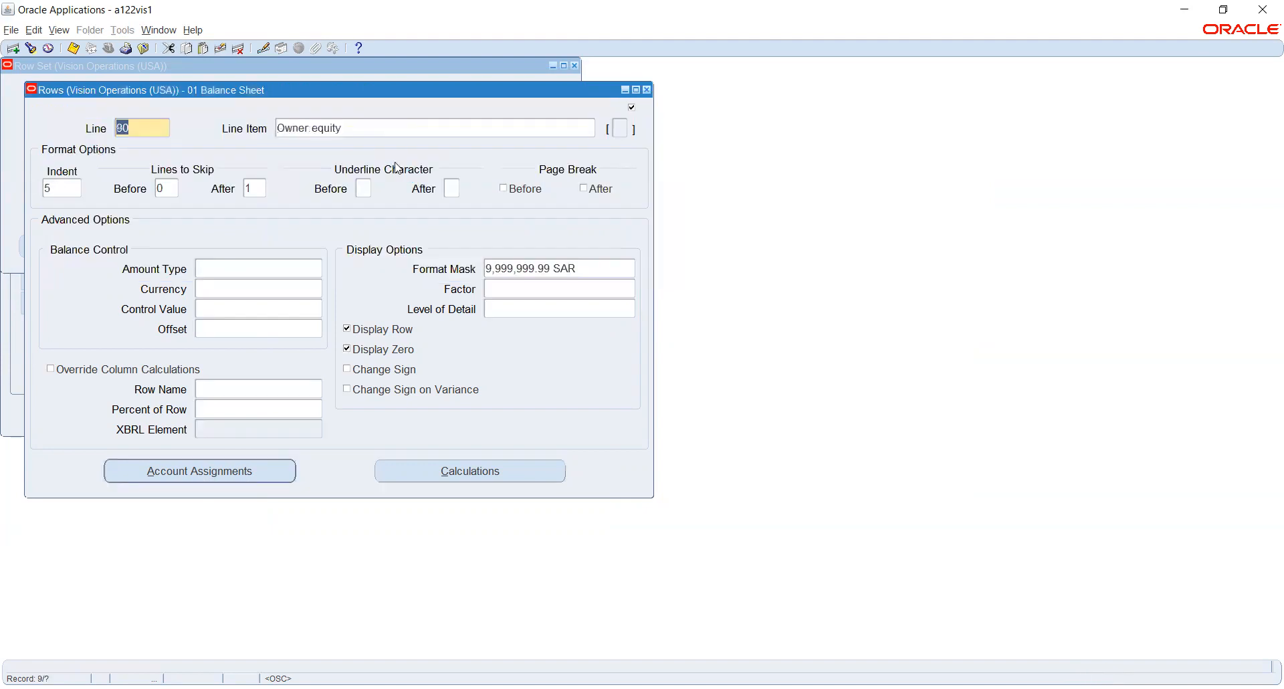
key(Down)
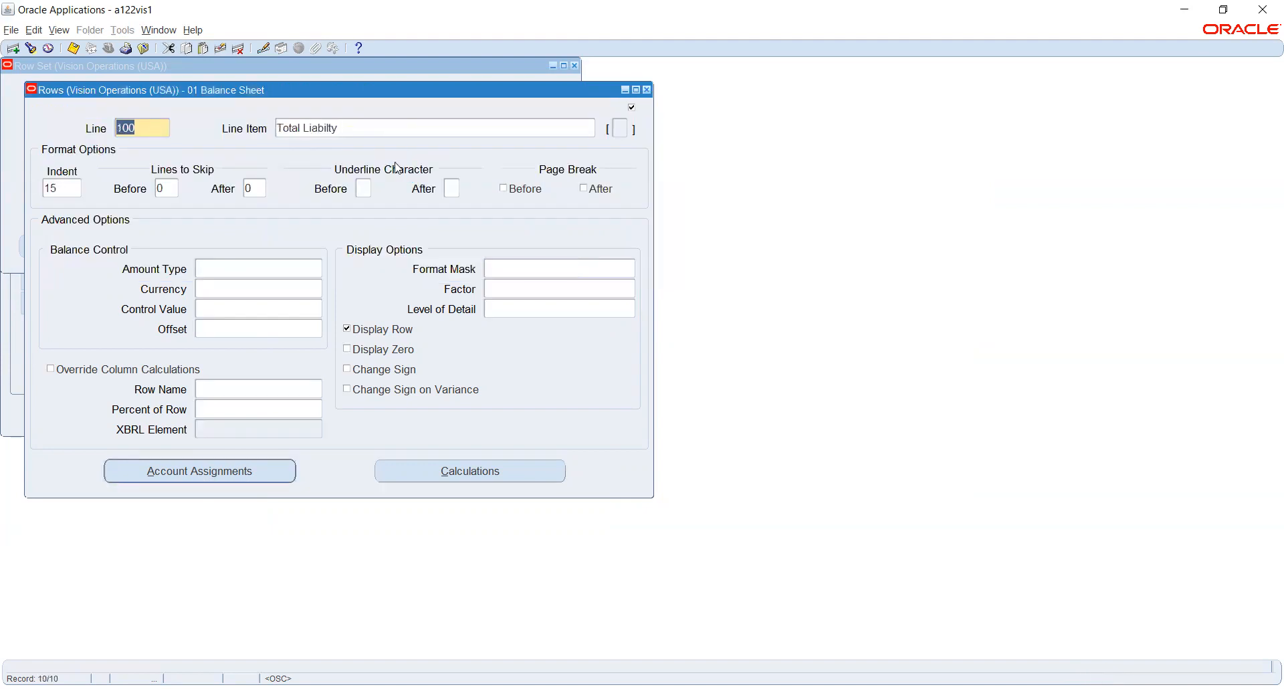
click(444, 469)
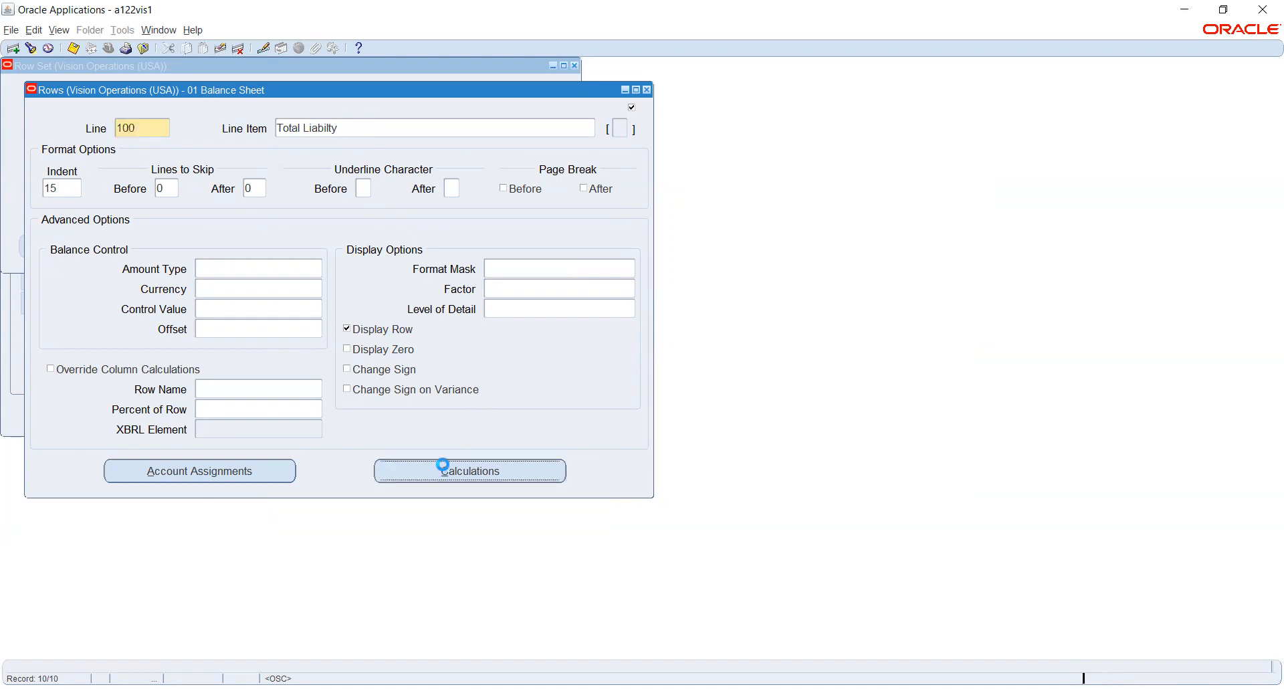
click(336, 192)
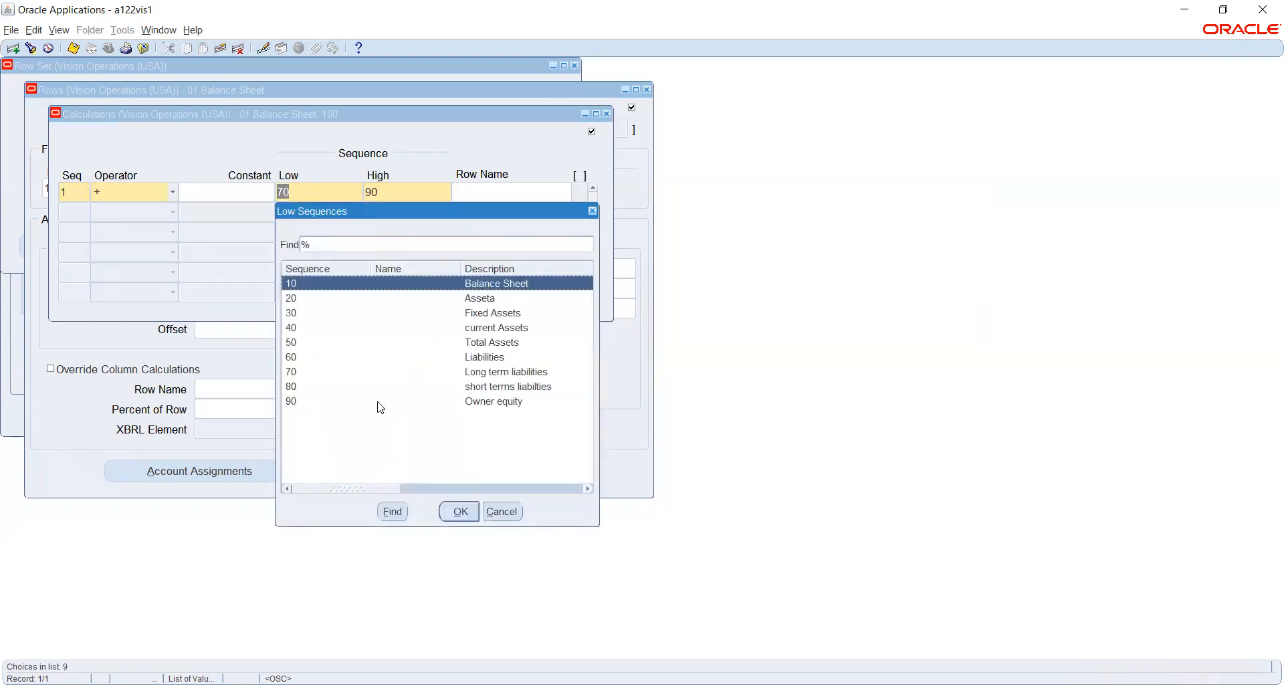
click(296, 372)
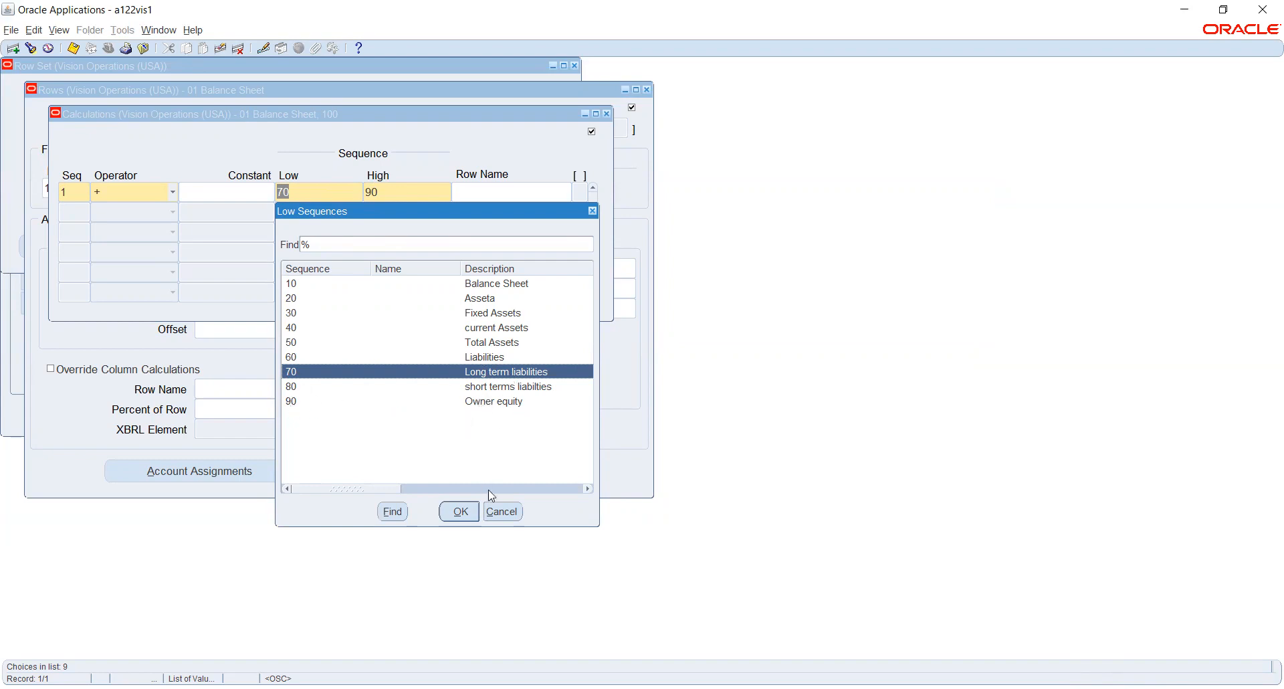
click(499, 512)
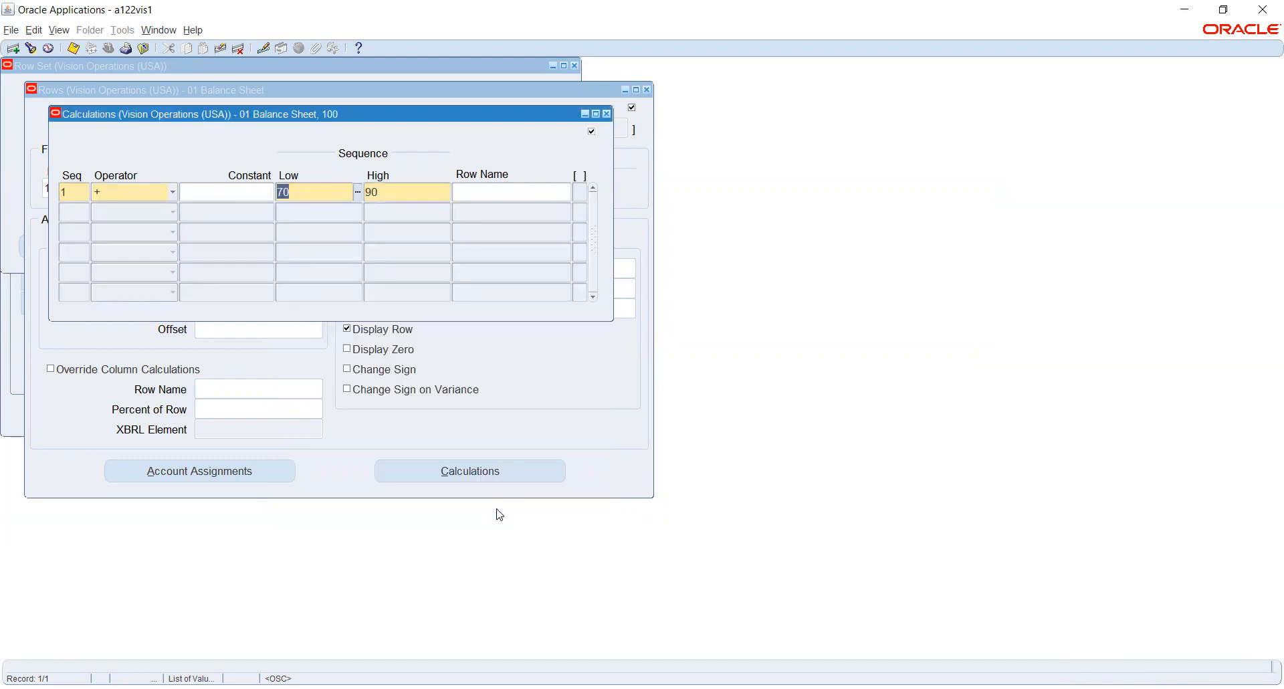
click(606, 115)
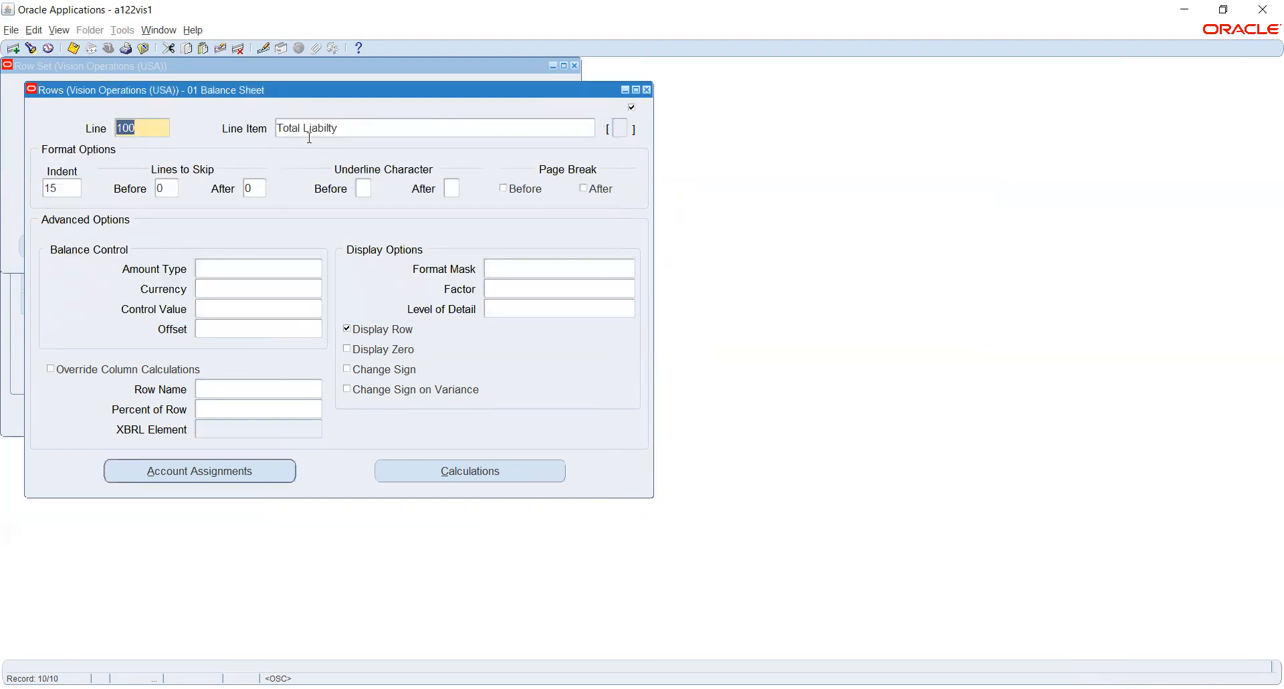
Close the Rows and Row Set windows to return to the General Ledger navigator.
drag(301, 87, 513, 117)
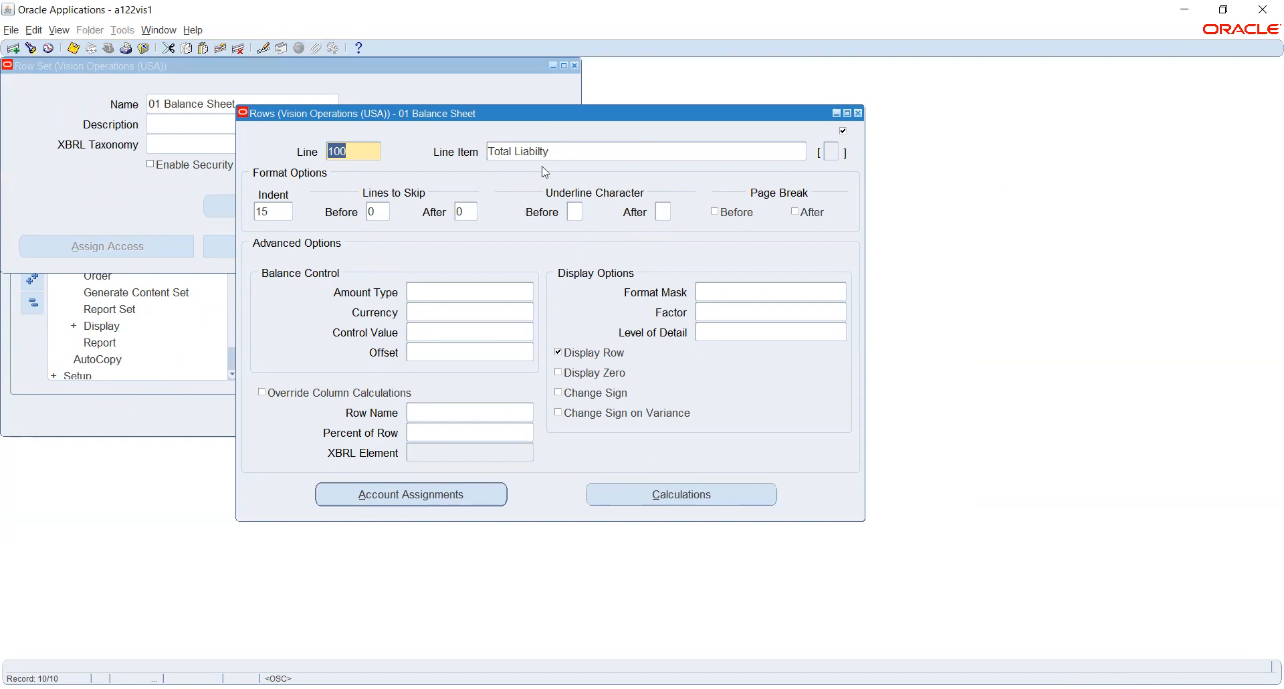
click(859, 115)
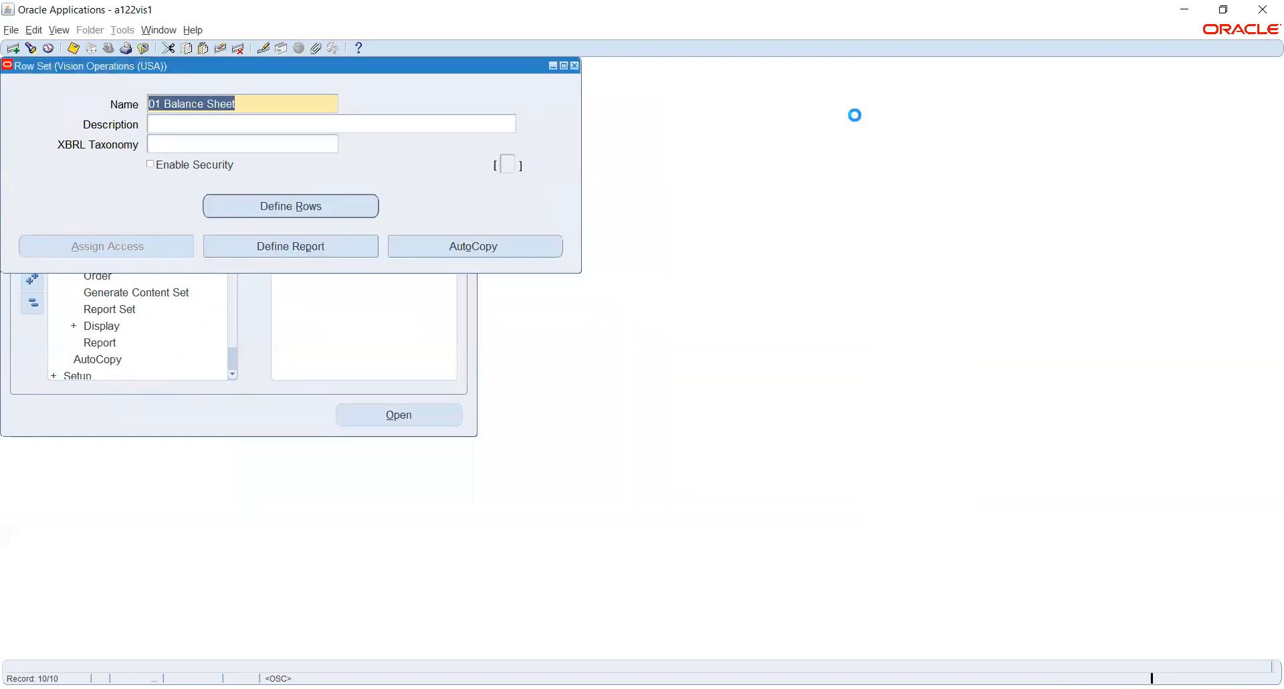
click(574, 66)
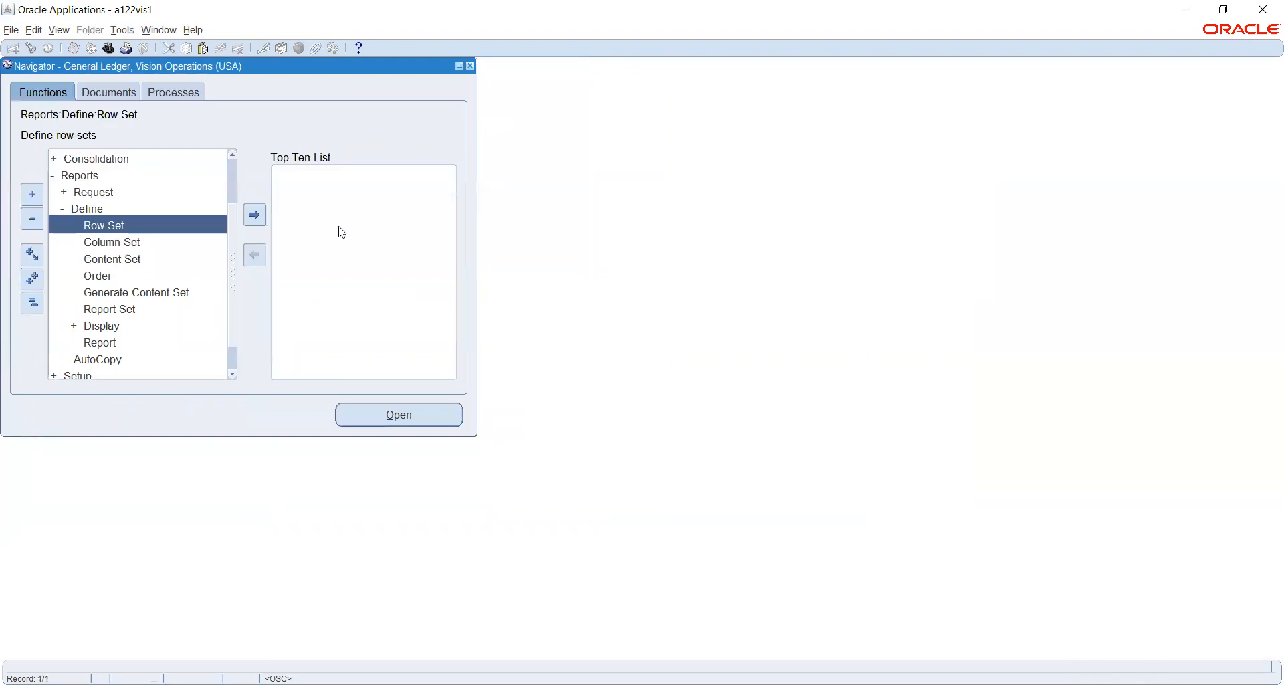
Open the Column Set definition, query all existing column sets and go through them to Balance Sheet - China.
double_click(134, 245)
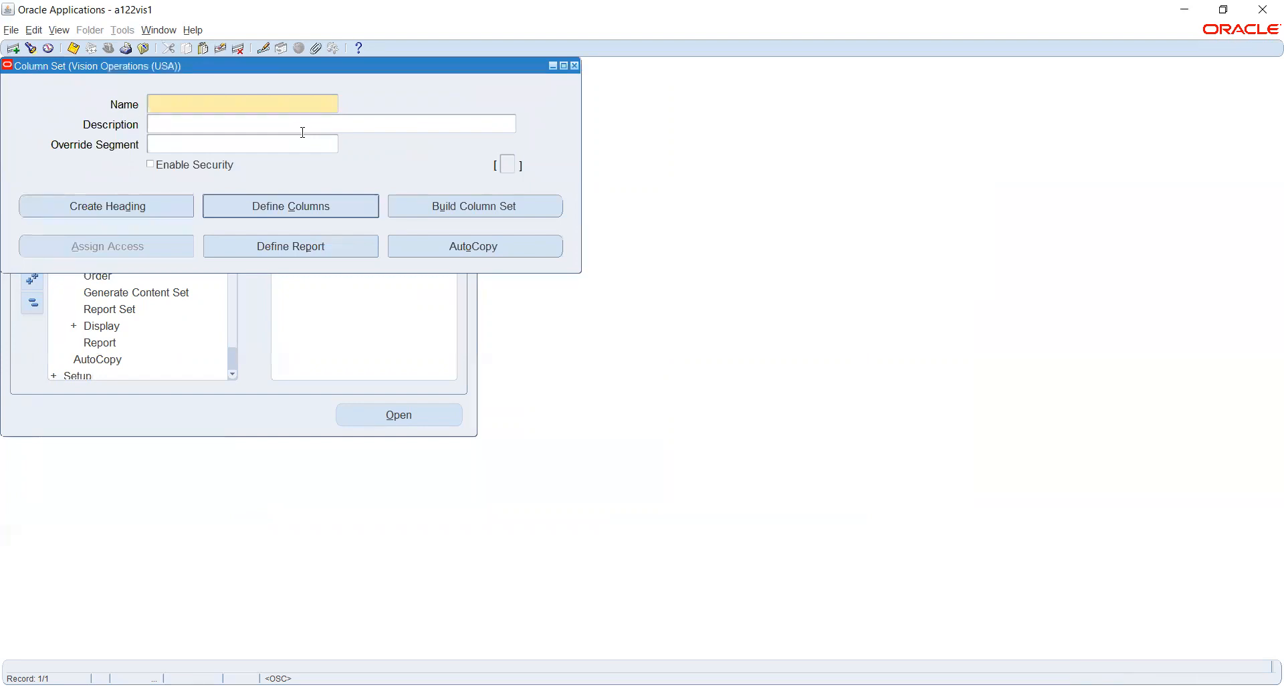
key(ctrl+F11)
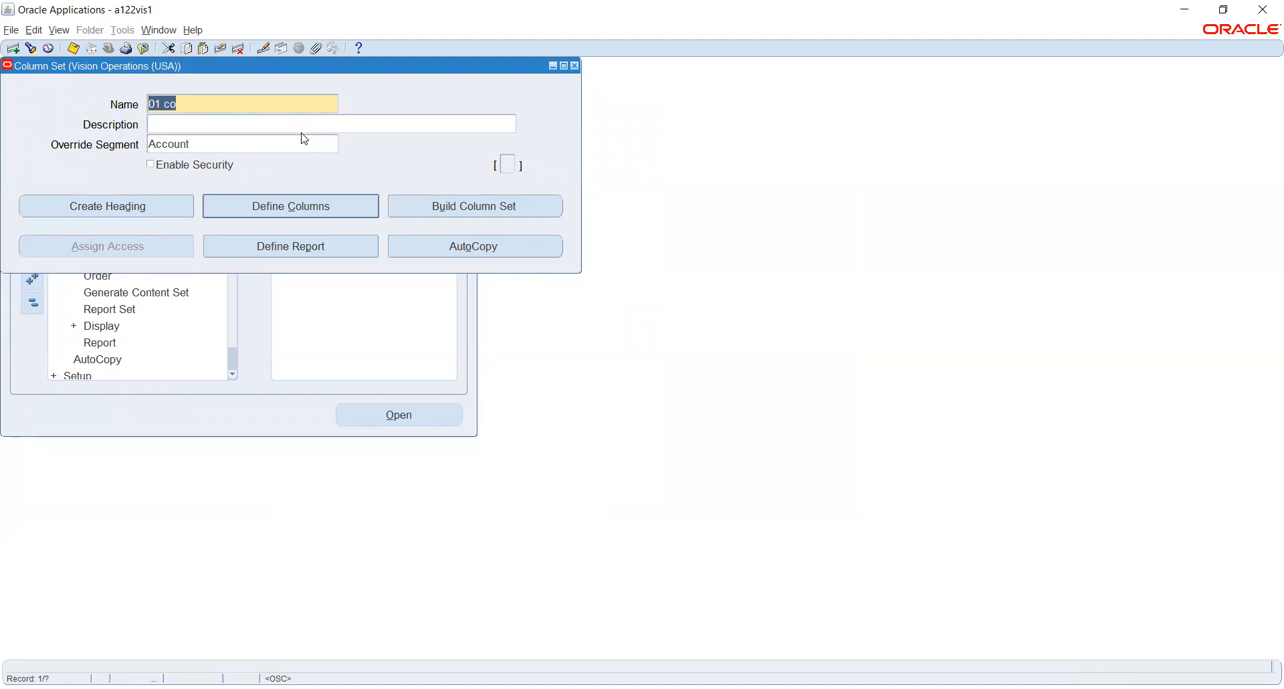
key(Down)
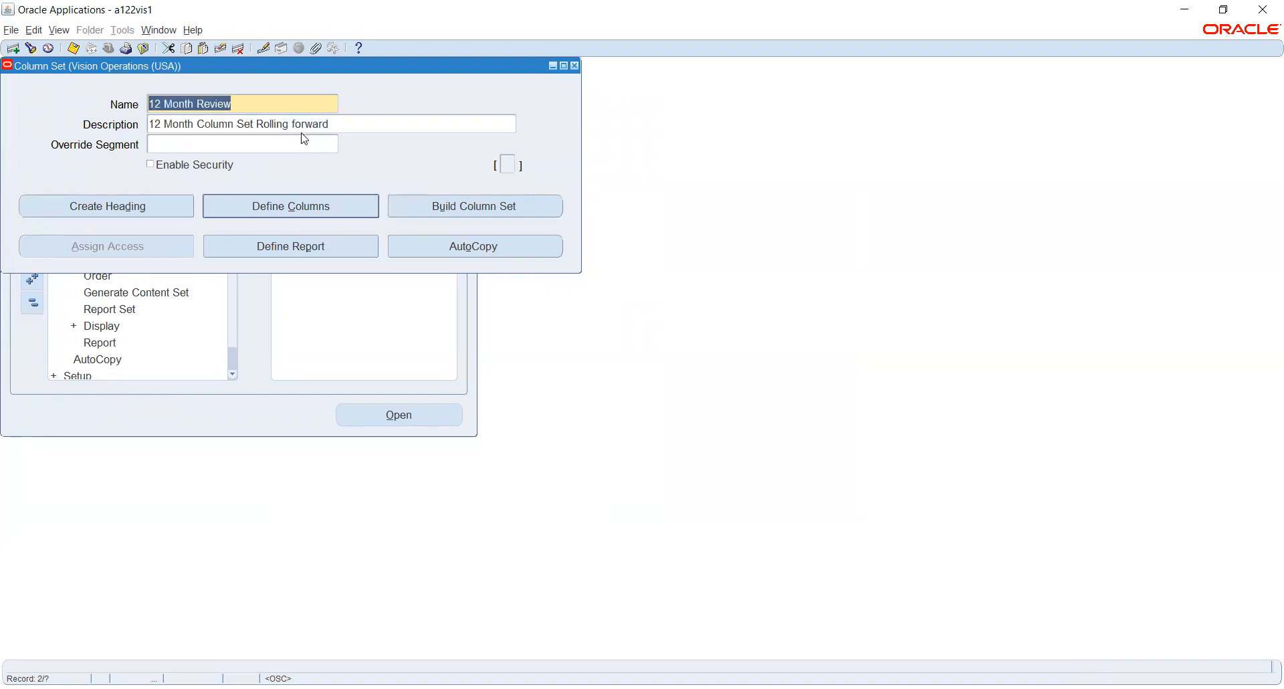
key(Down)
key(Down)
key(Down)
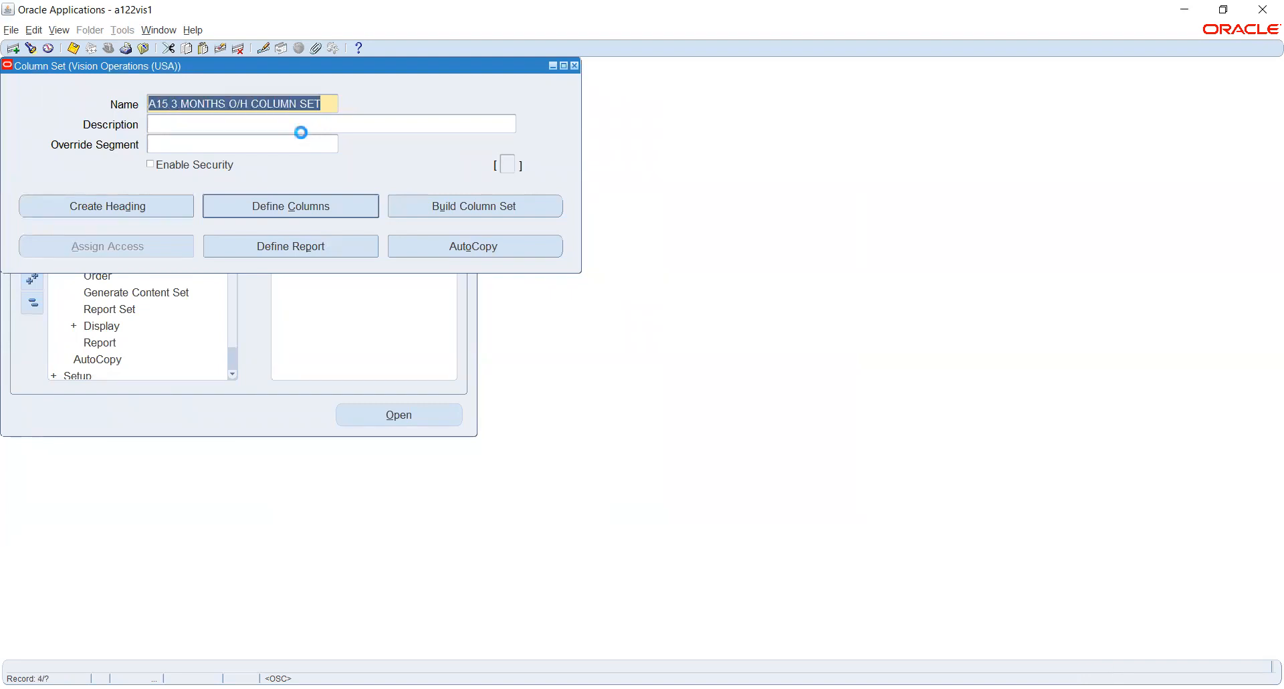
key(Down)
key(Down)
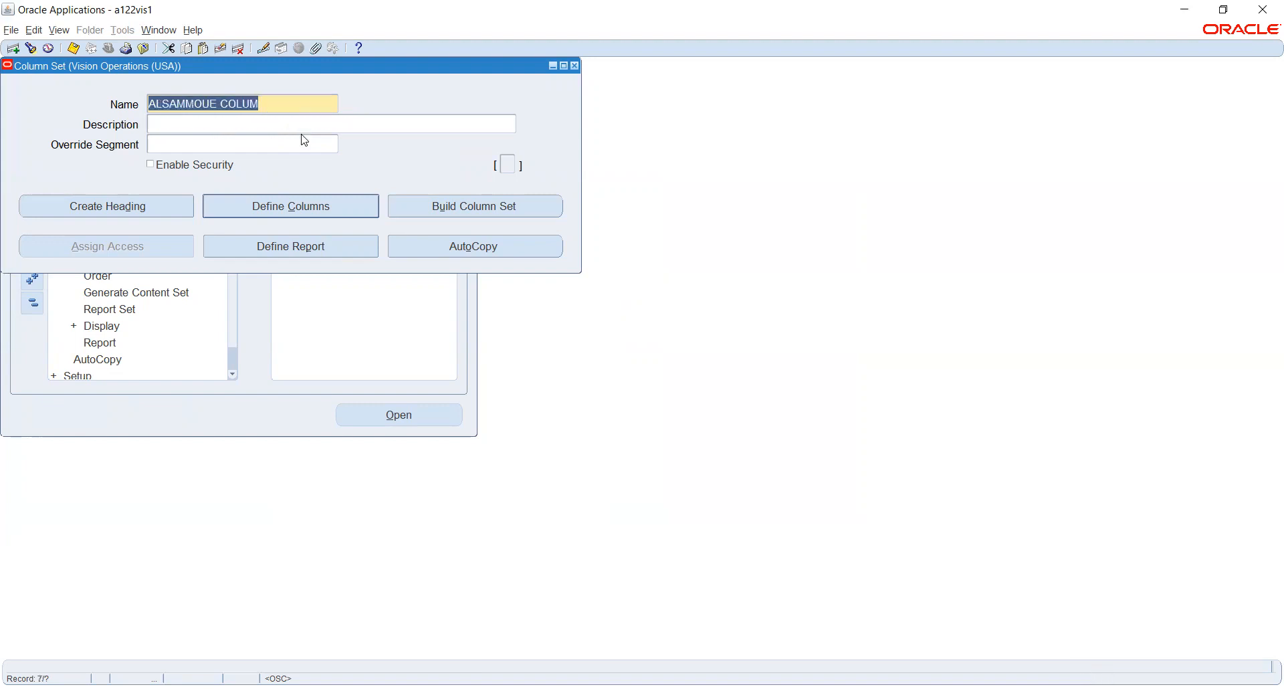
key(Down)
key(Down)
key(Down)
key(Down)
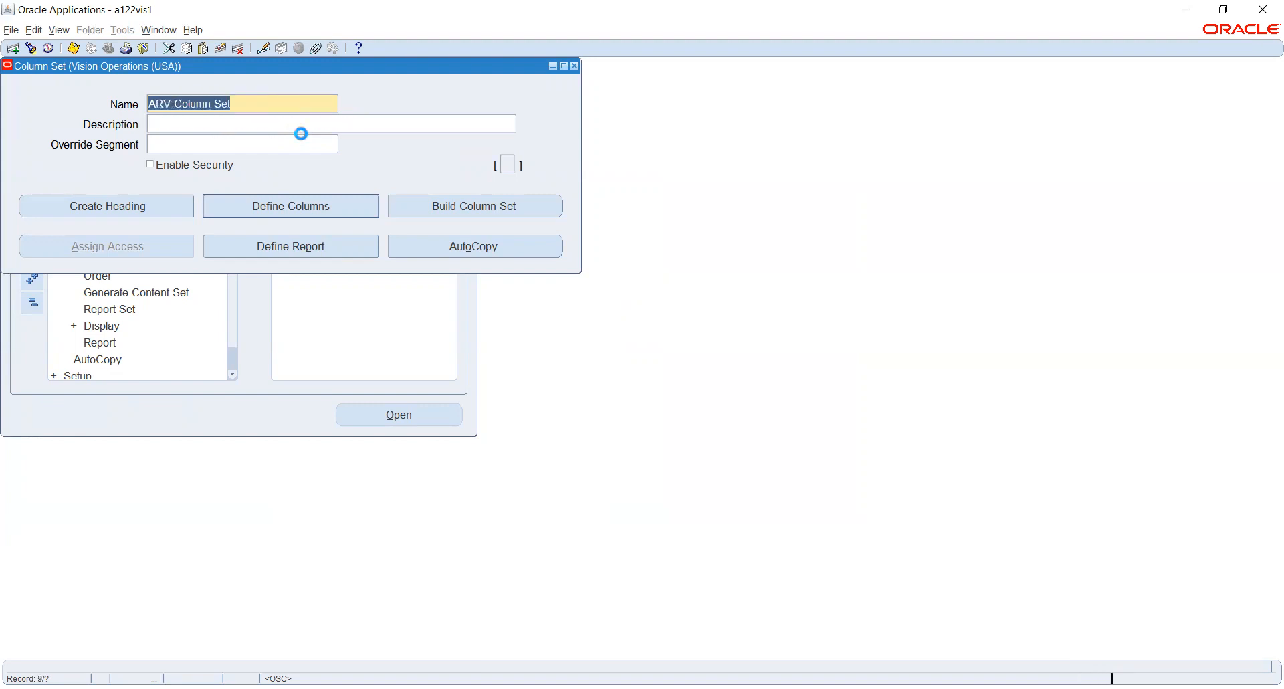
key(Down)
key(Down)
key(Down)
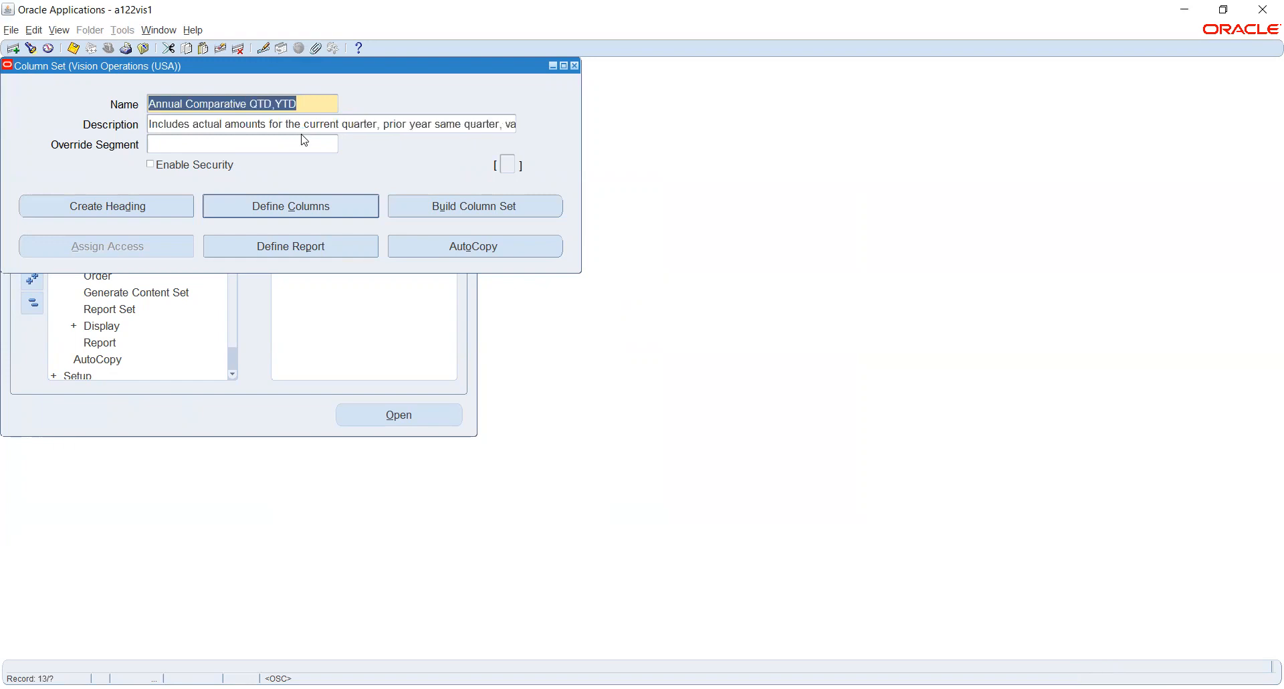
key(Down)
key(Down)
key(Down)
key(Down)
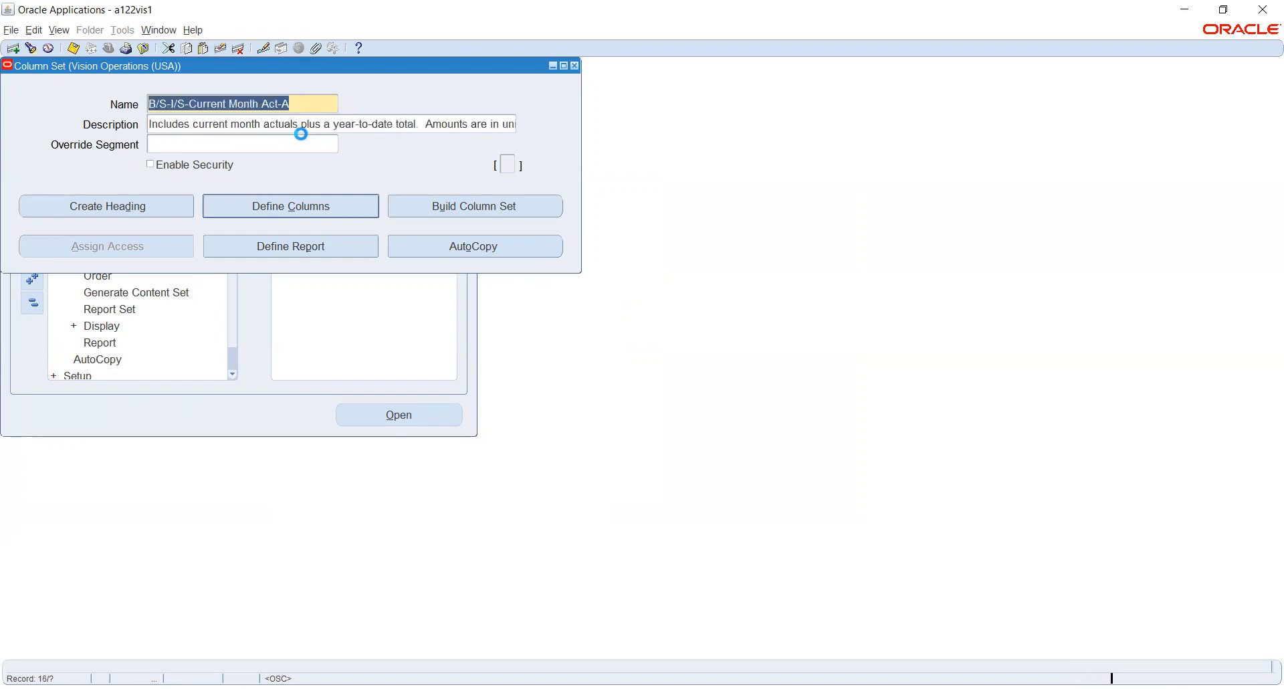
key(Down)
key(Down)
key(Down)
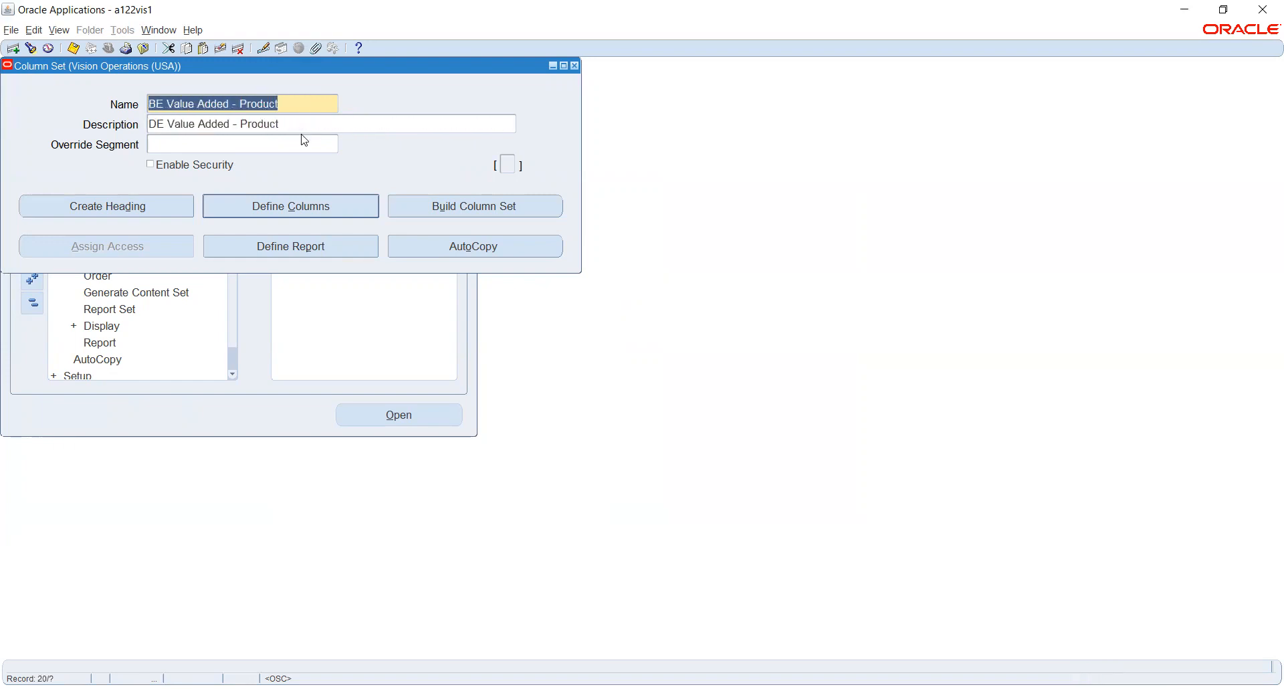
key(Down)
key(Down)
key(Down)
key(Down)
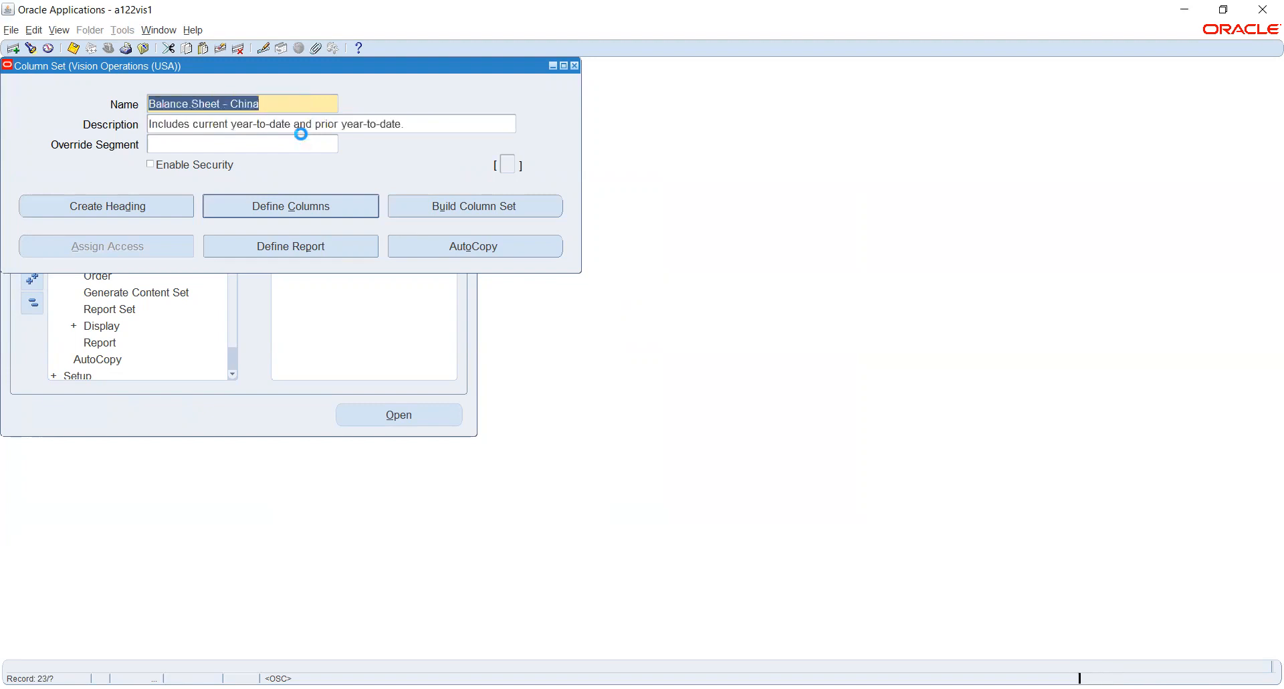
key(Up)
Open the column definitions of Balance Sheet - China and examine the first column's sequence and format mask.
click(294, 205)
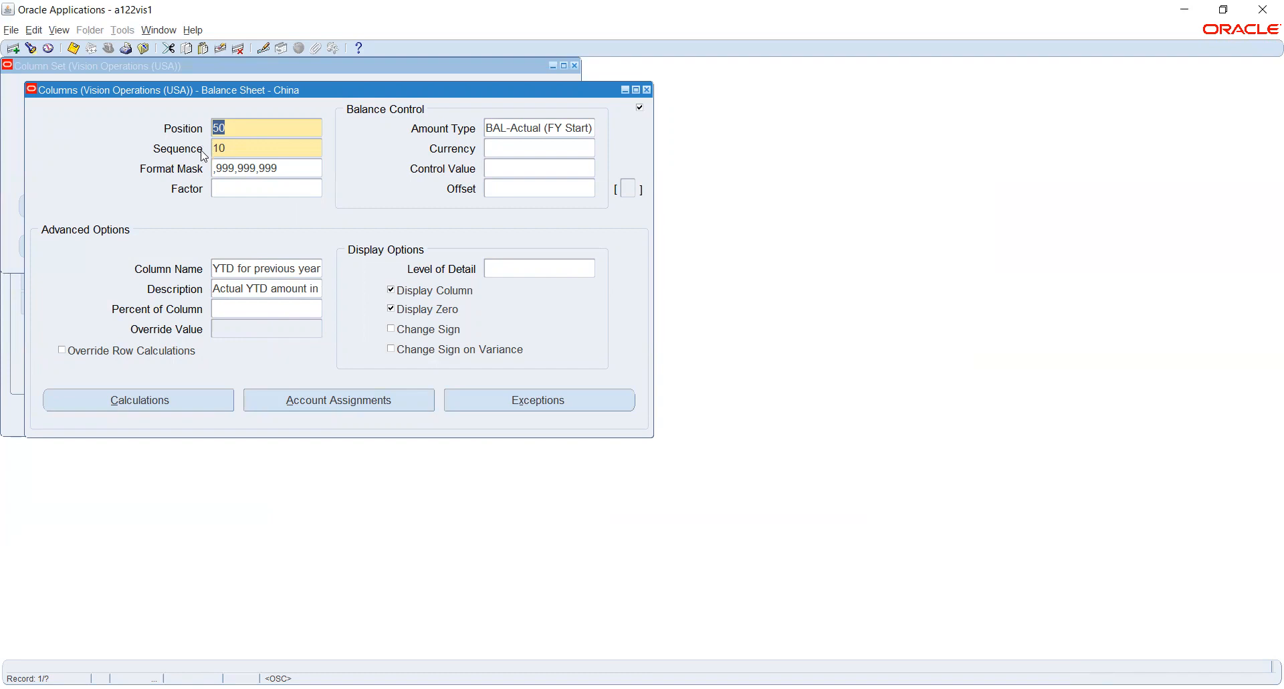
click(270, 148)
double_click(270, 149)
click(288, 166)
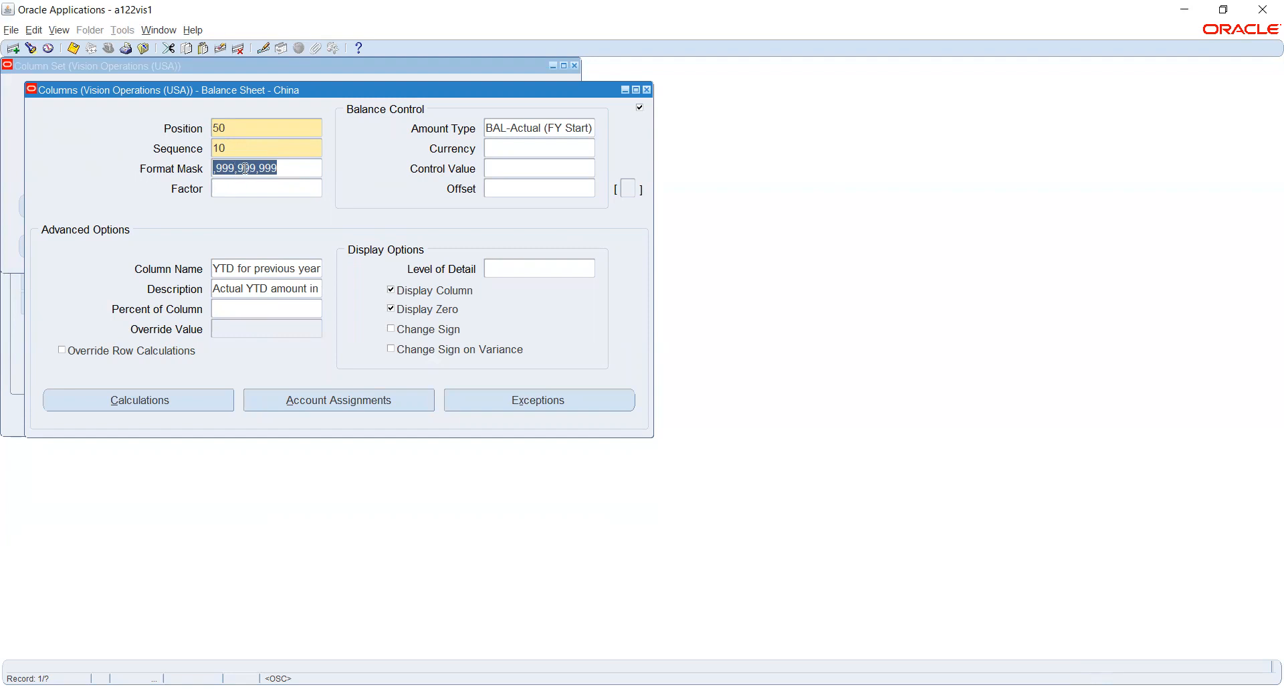
Look over the column's factor choices without picking one, and examine its currency and column name.
click(252, 190)
click(317, 189)
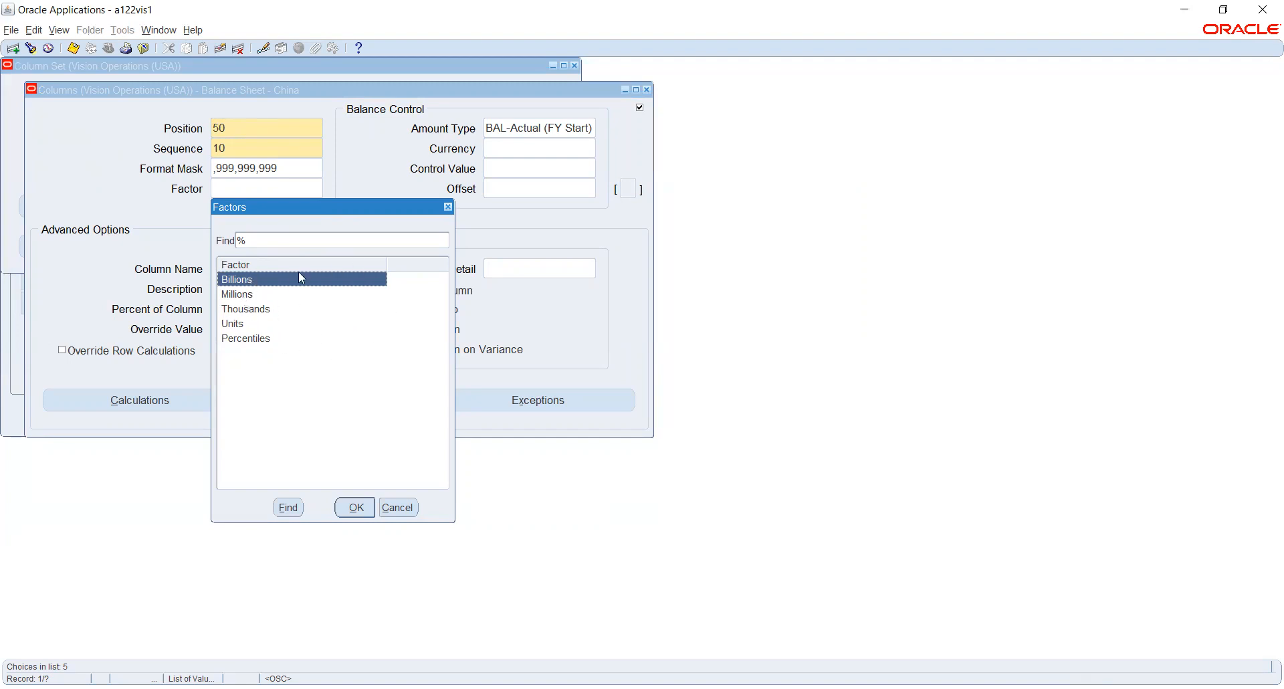
click(404, 516)
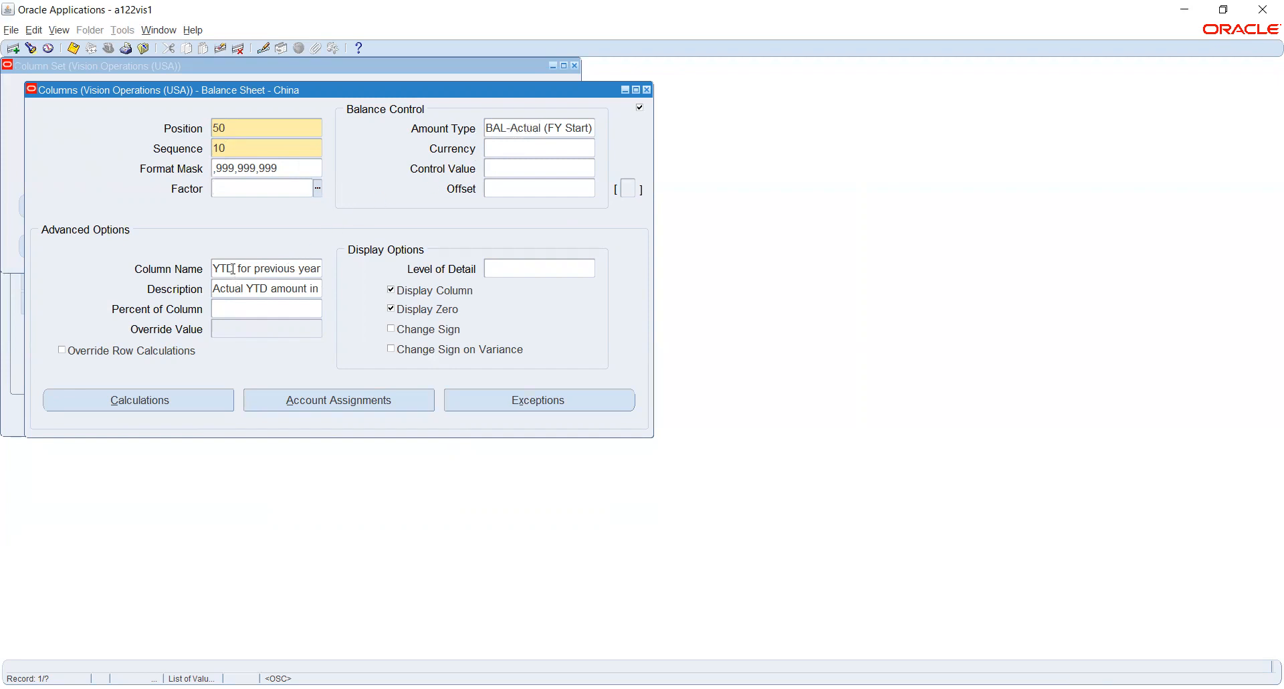
click(532, 146)
click(229, 270)
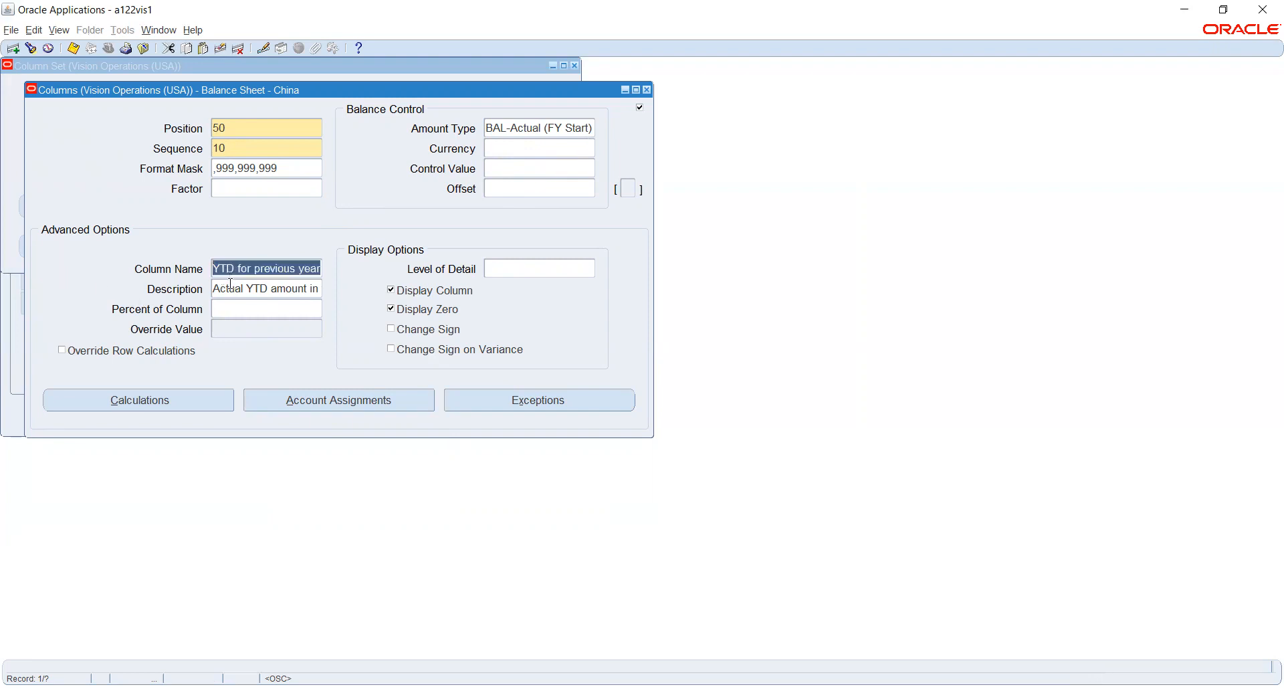
Examine the column's description and percent-of-column fields, and view the level of detail choices without picking one.
click(232, 289)
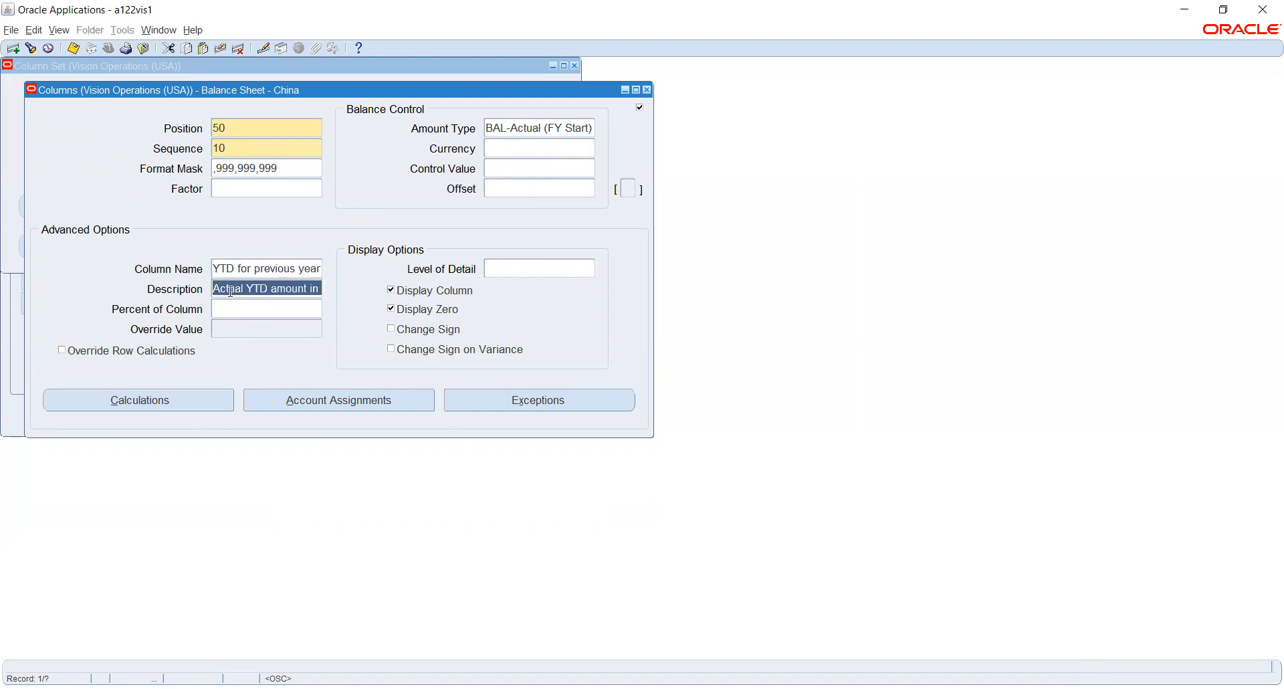
click(241, 306)
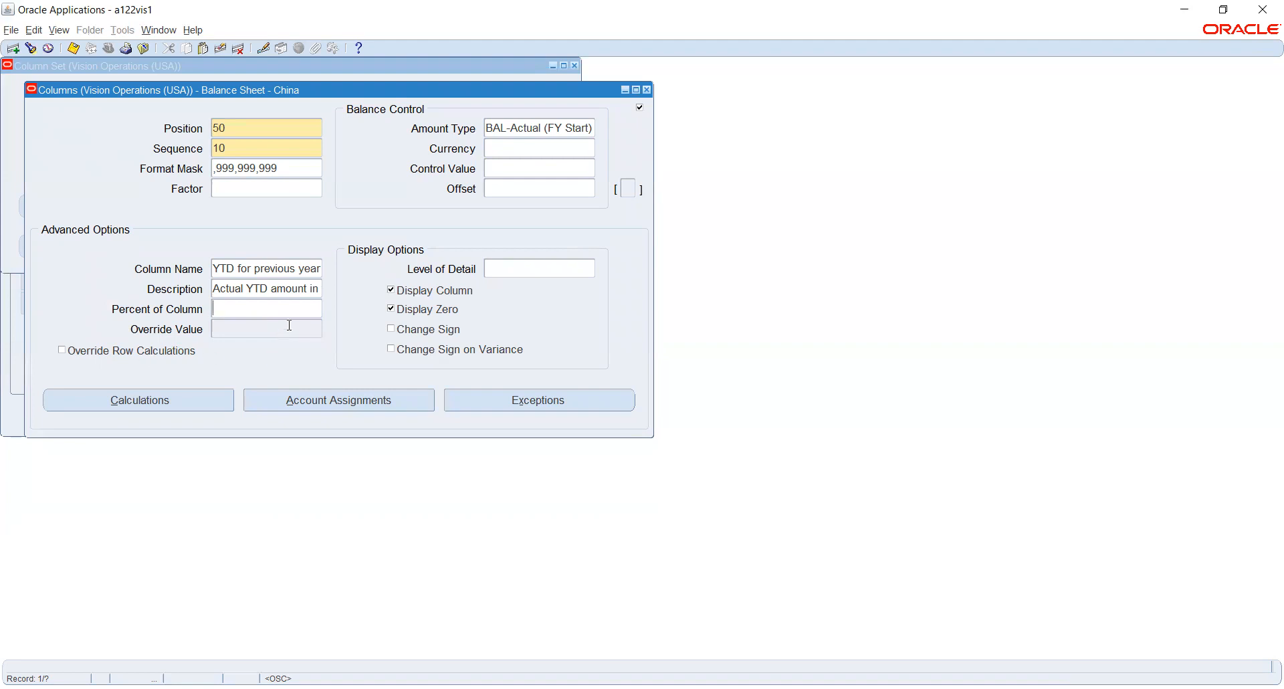
click(545, 267)
click(592, 275)
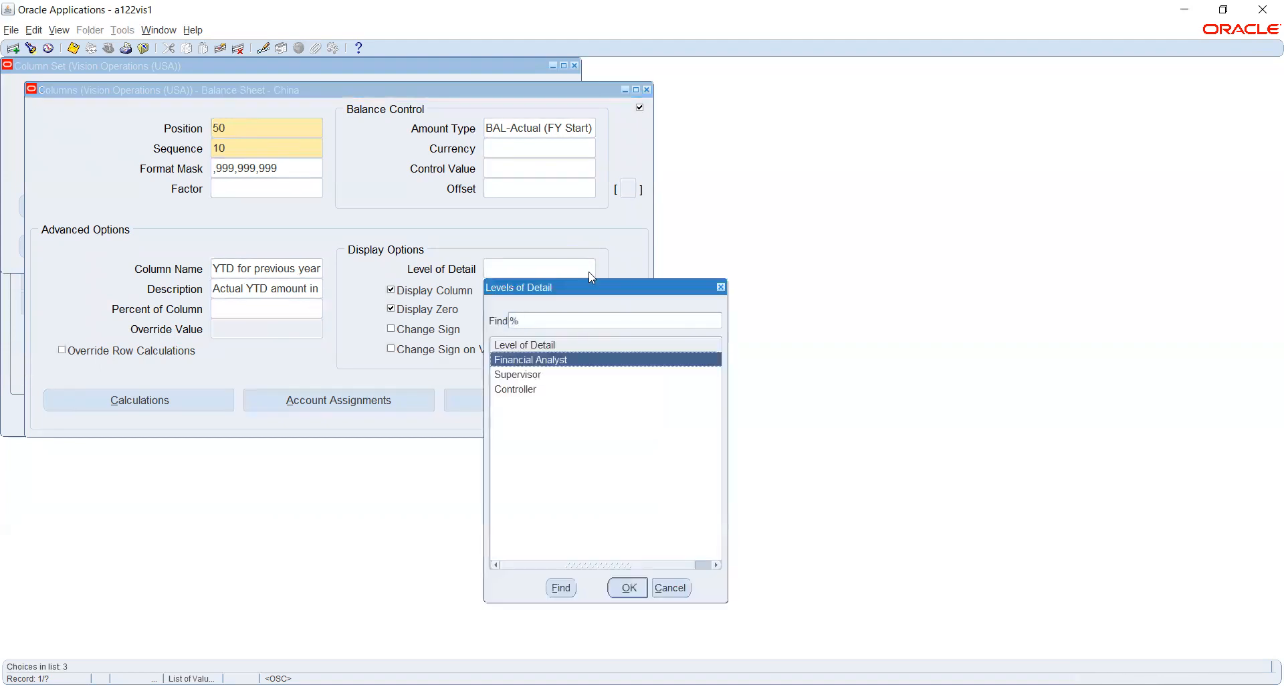
double_click(524, 369)
click(671, 587)
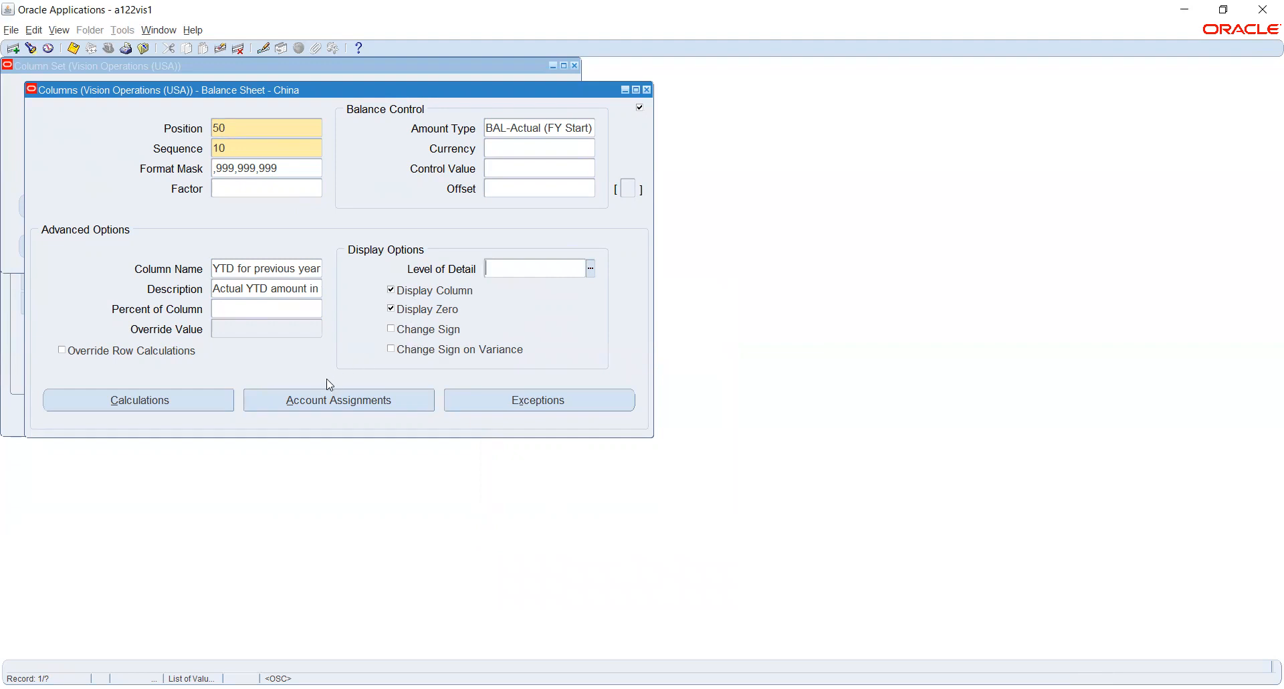
Inspect the column's account assignments and calculations, and close the column definitions of Balance Sheet - China.
click(320, 399)
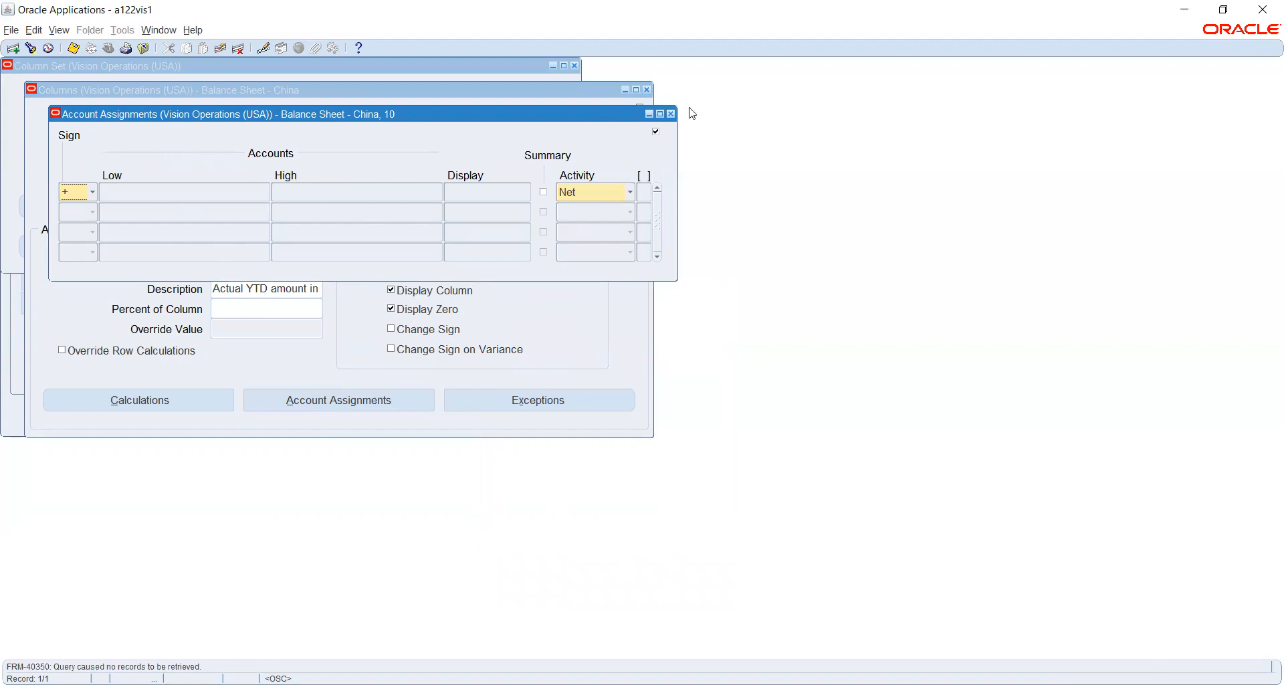
click(671, 113)
click(158, 402)
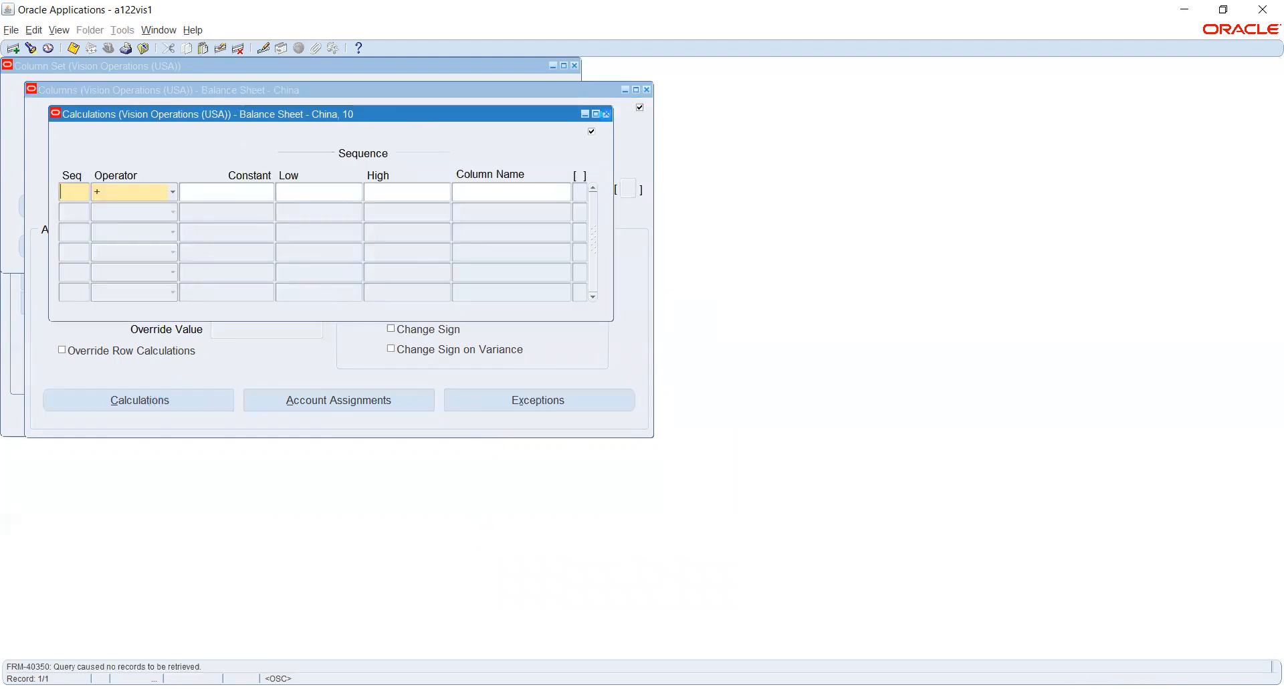
click(607, 114)
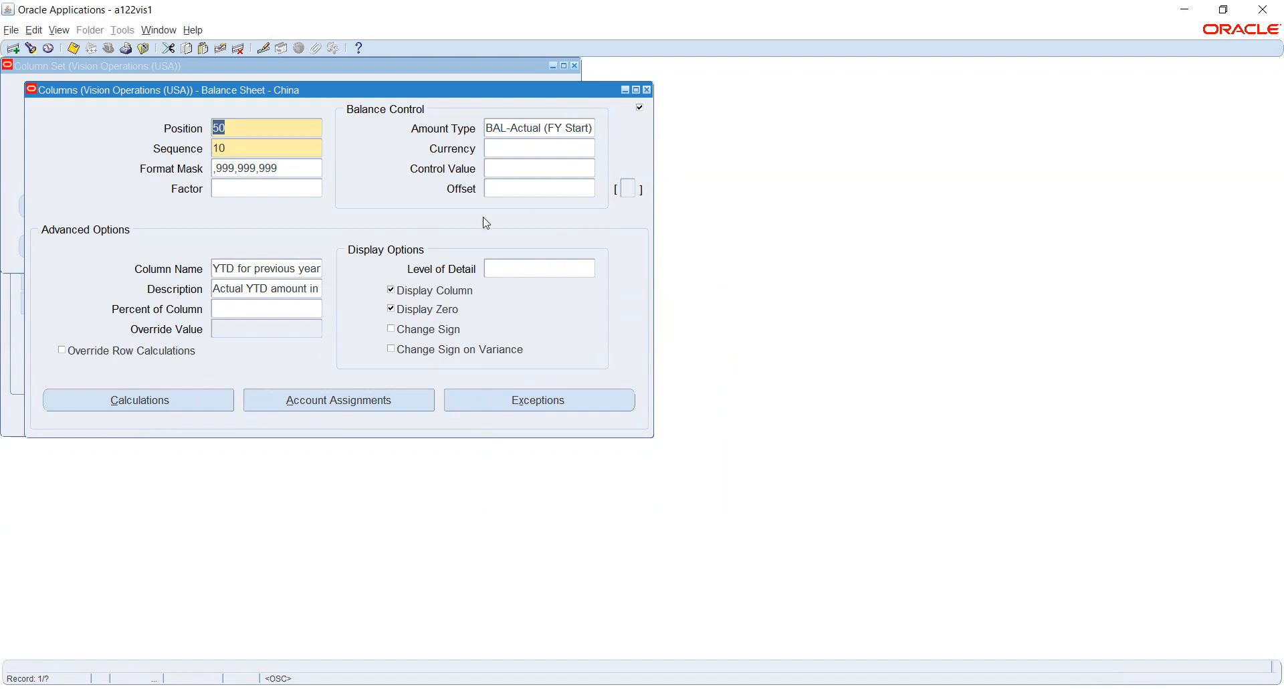
click(648, 91)
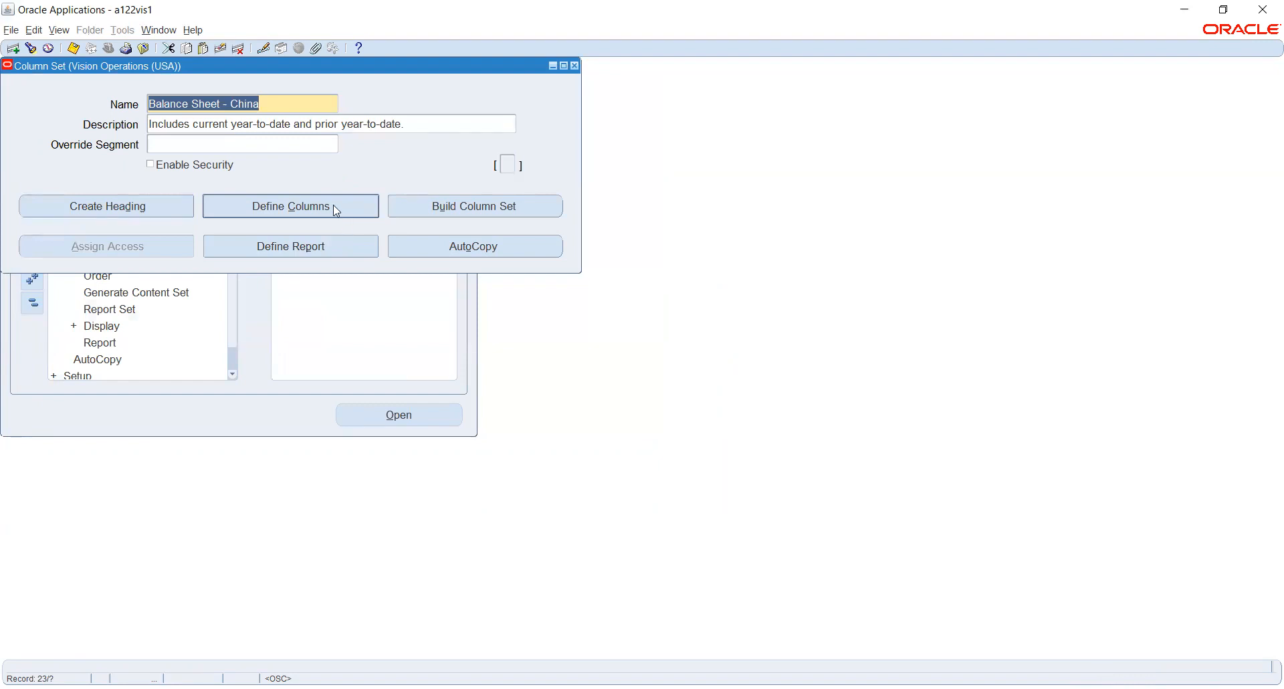
Review the Balance Sheet - China layout in the Column Set Builder, comparing the names, amount types and headings of both columns, and exit without changes.
click(447, 209)
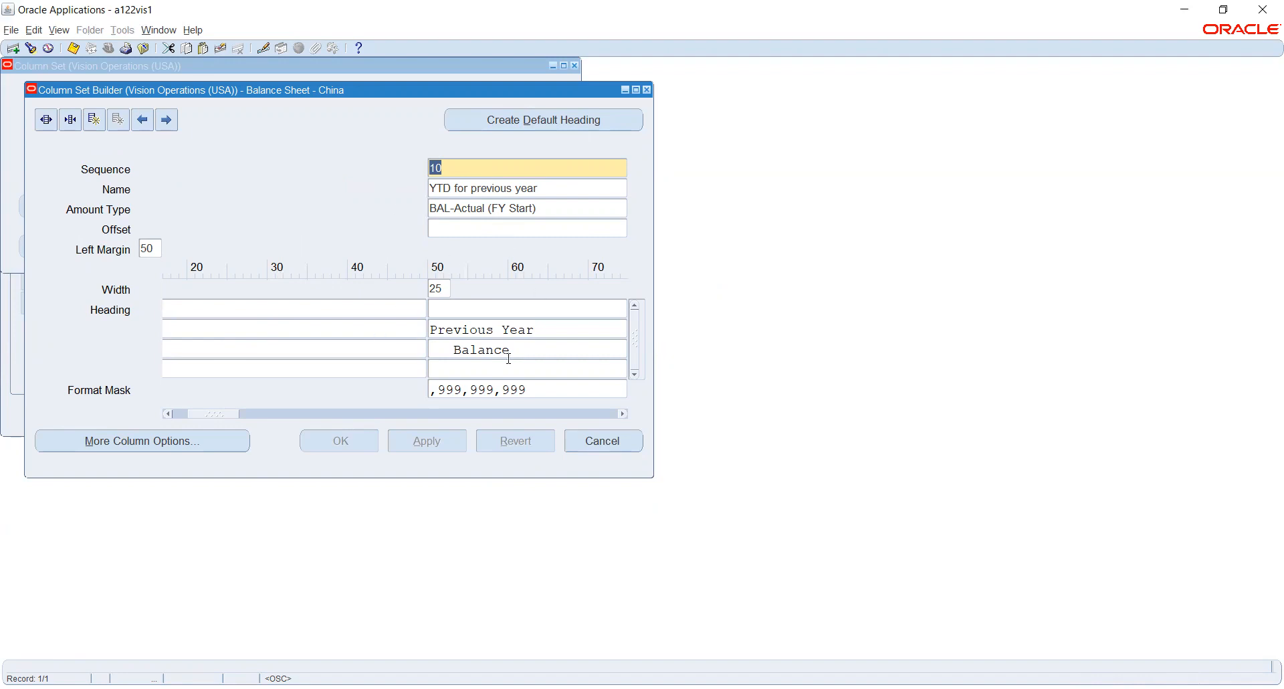
mouse_move(217, 419)
mouse_down()
mouse_move(178, 415)
mouse_move(232, 416)
mouse_up()
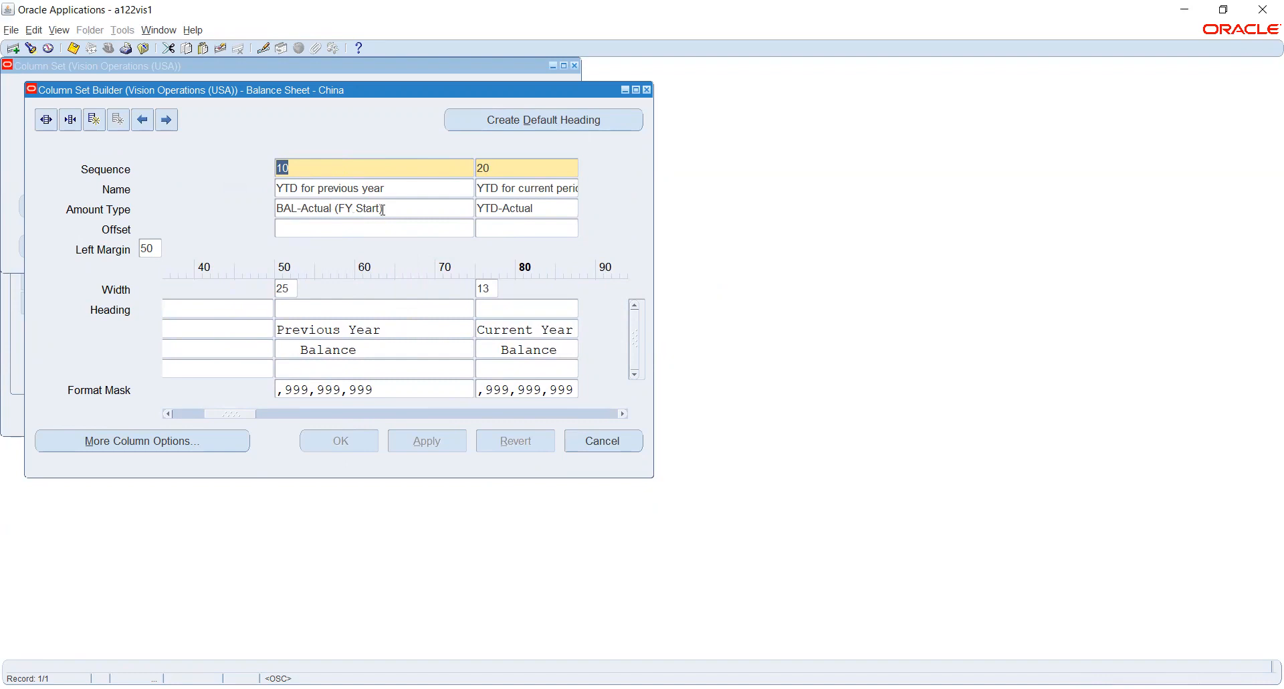
click(401, 188)
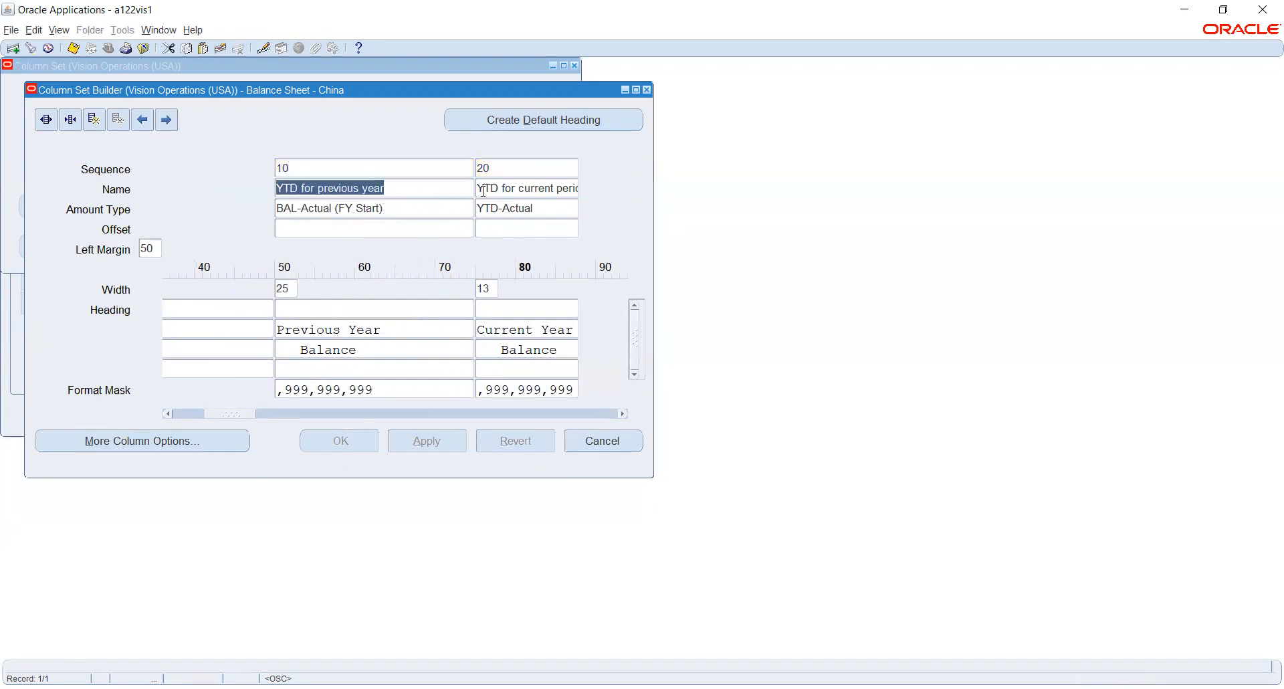
click(401, 208)
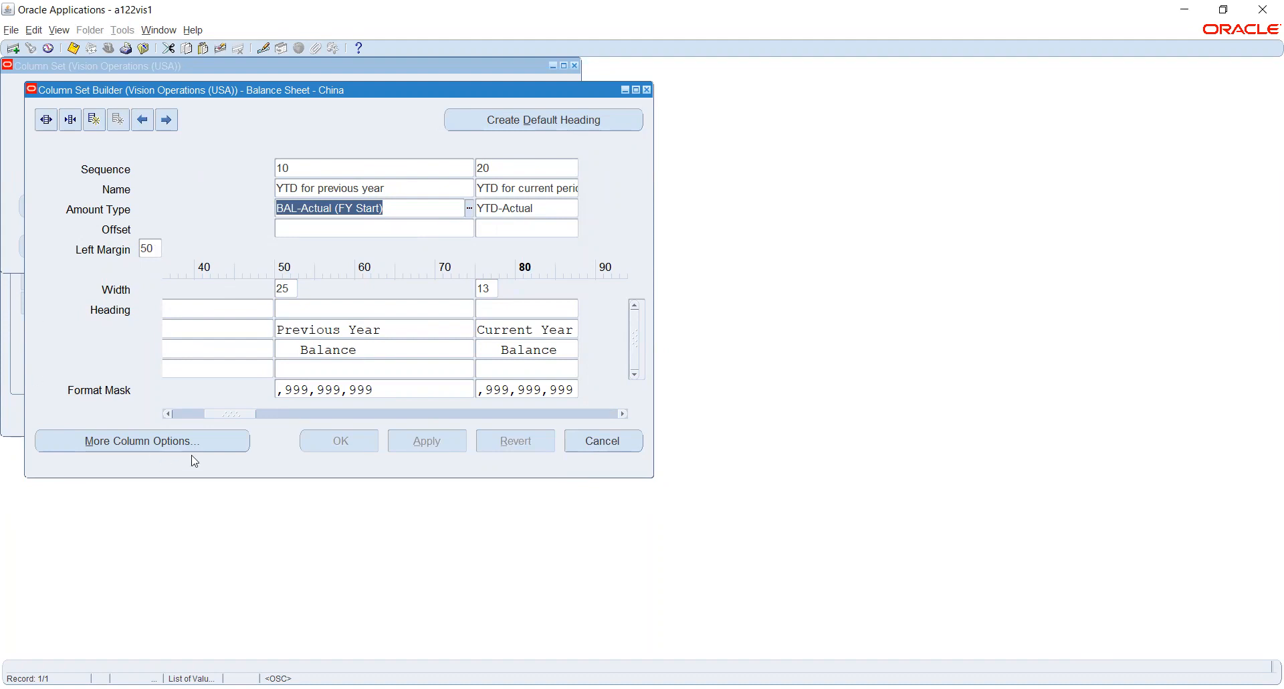
drag(236, 414, 199, 426)
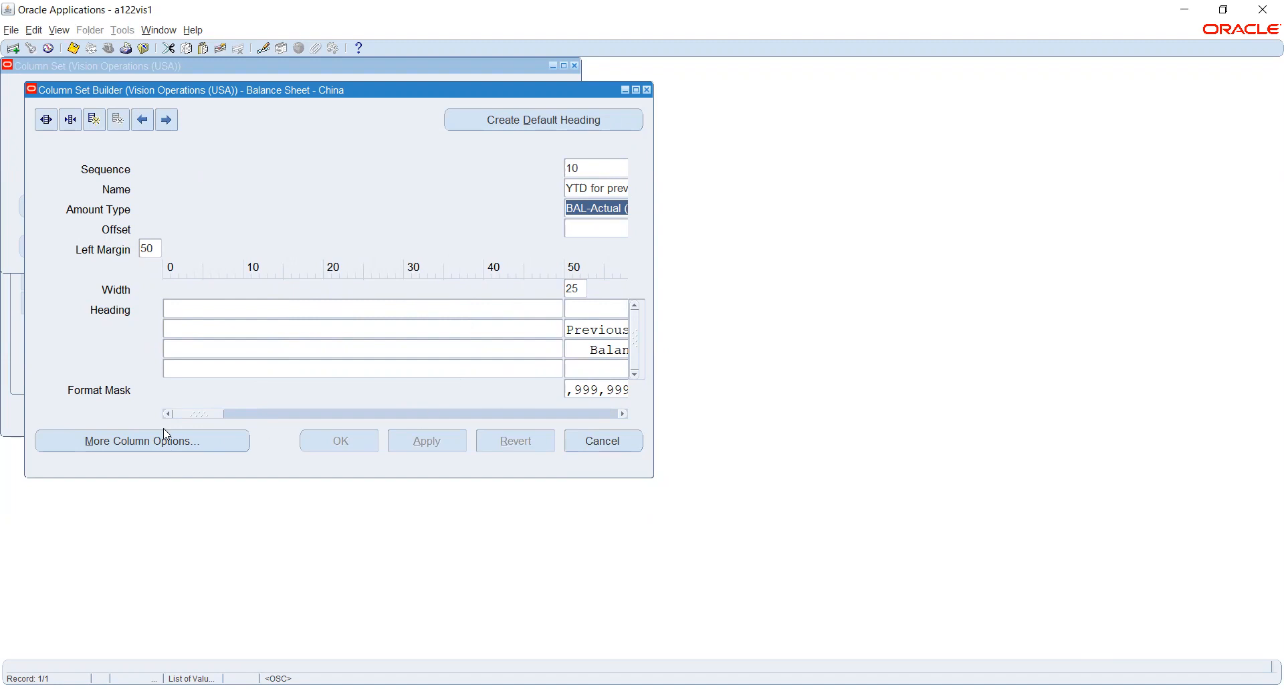
drag(185, 416, 219, 420)
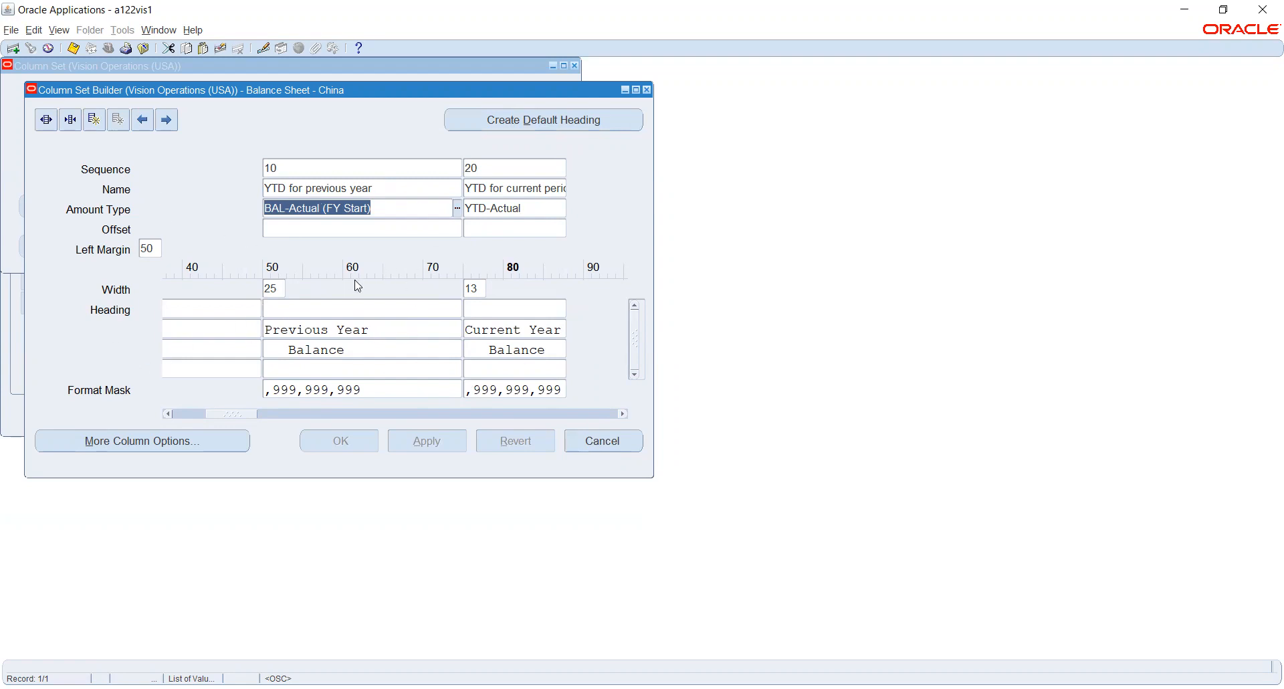
mouse_move(257, 415)
mouse_down()
mouse_move(229, 417)
mouse_move(256, 417)
mouse_up()
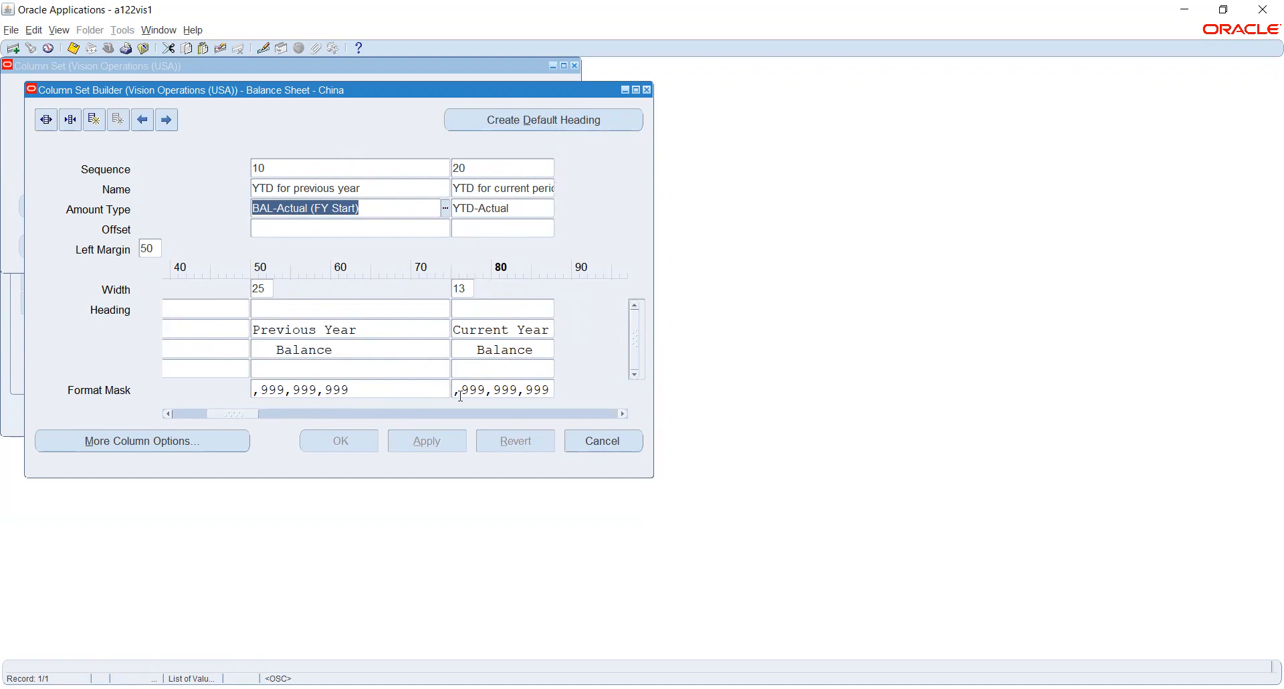
click(596, 440)
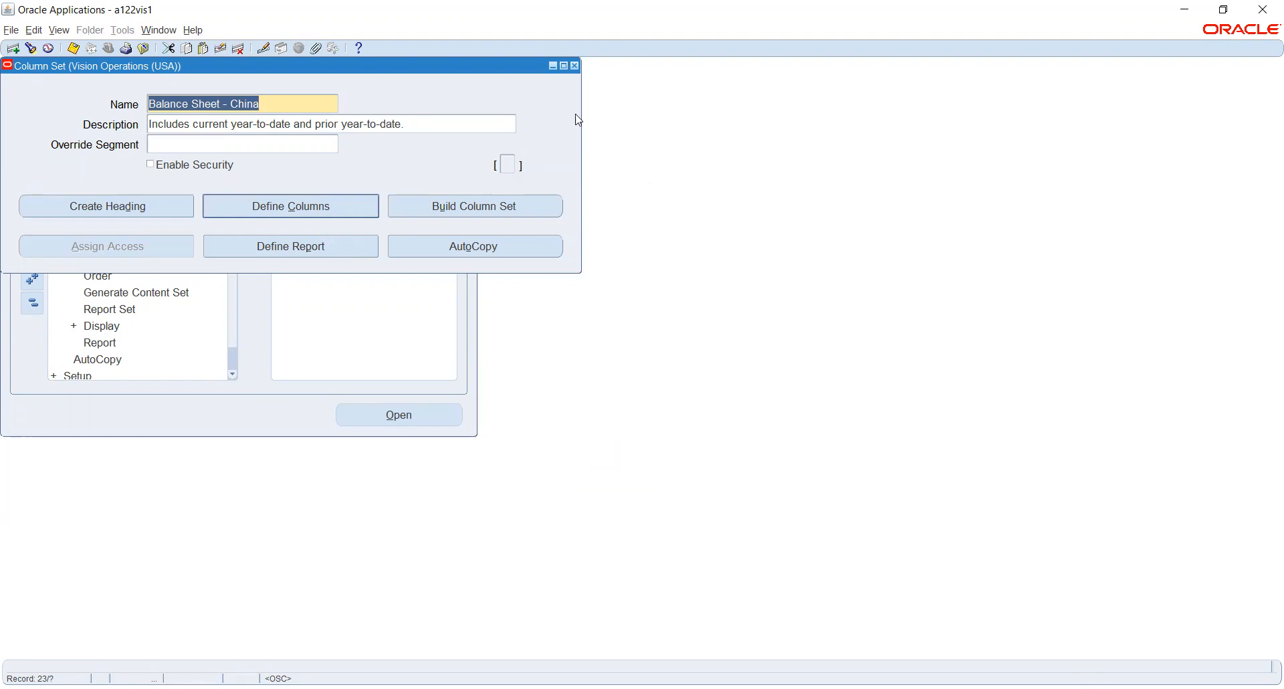
Open the financial report definition from the column set and search for reports matching %balance%.
click(315, 252)
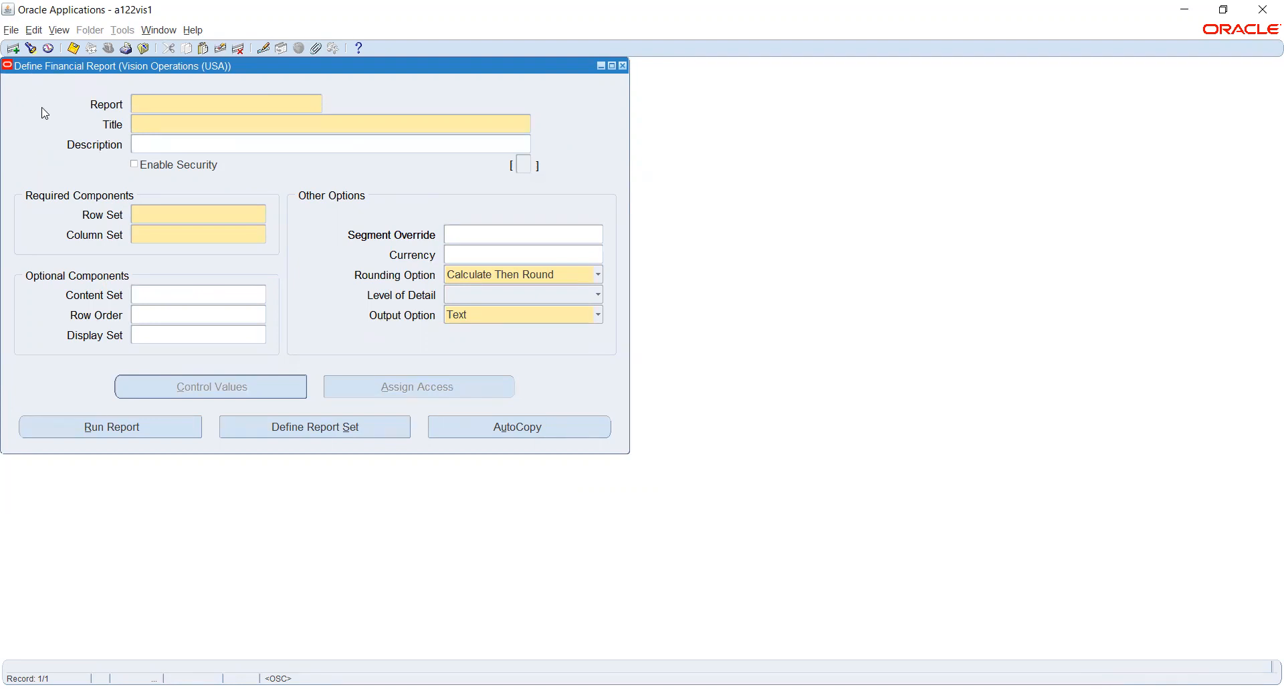
click(30, 49)
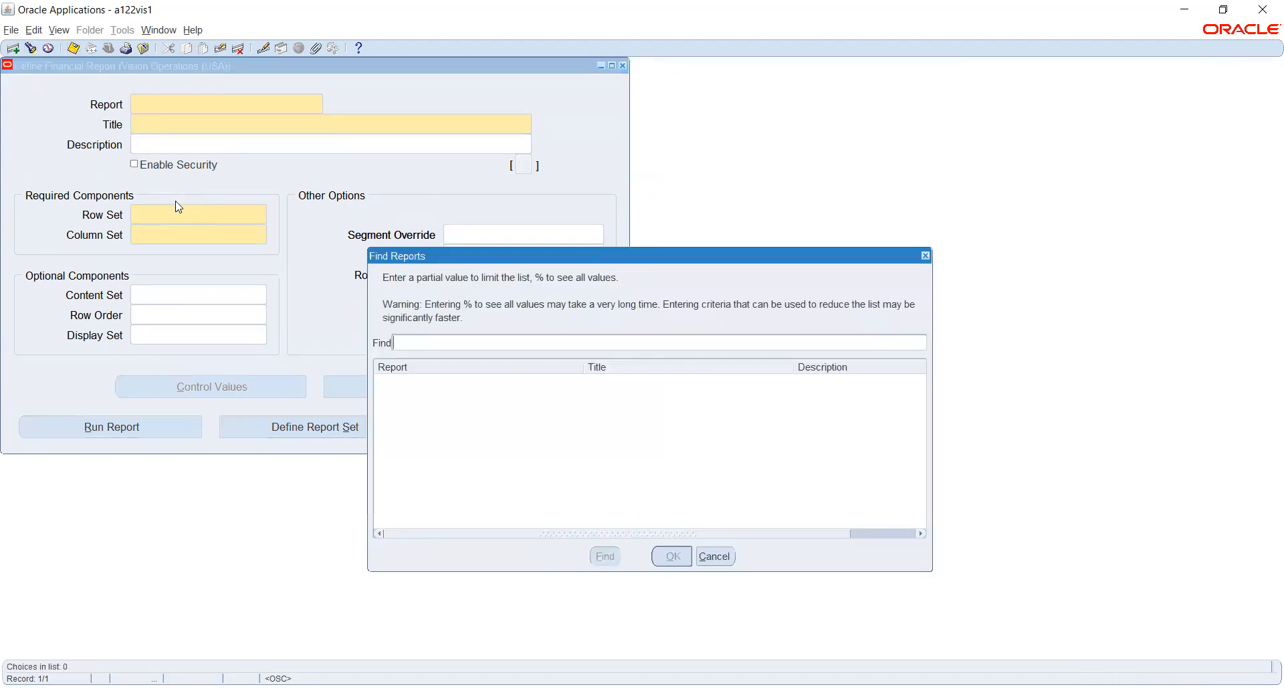
text(%b)
text(alance)
text(%)
key(Return)
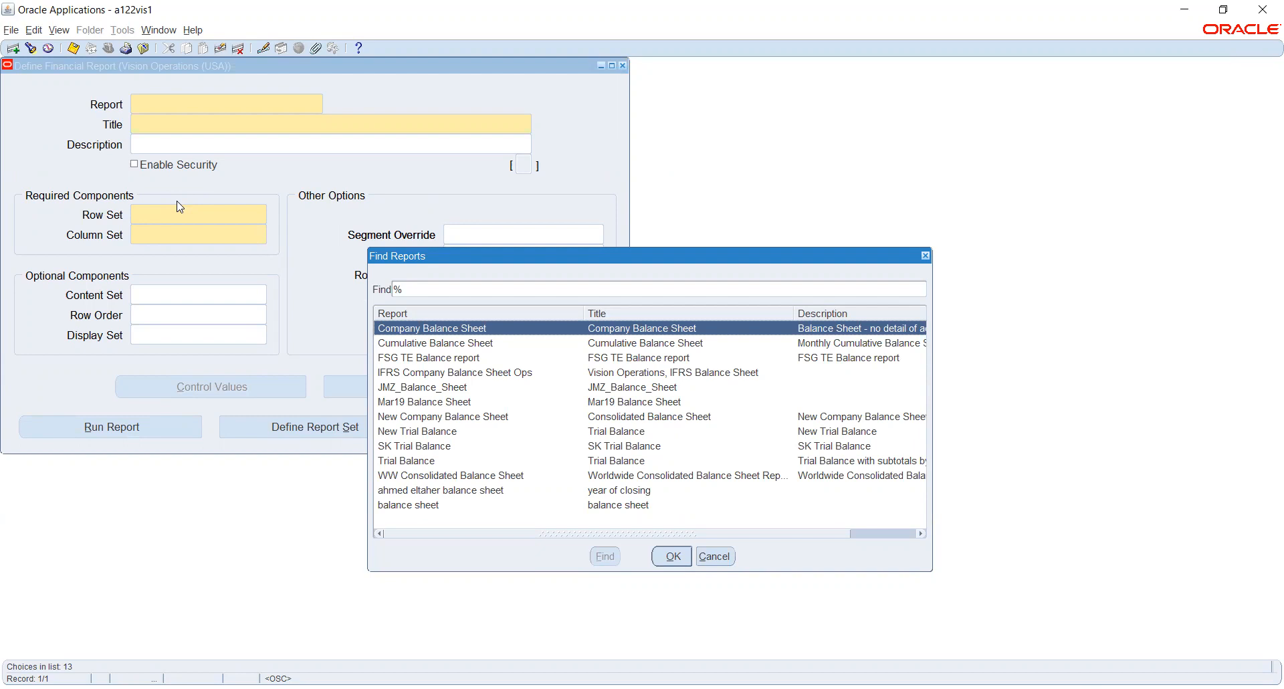
Load the report named balance sheet from the list of found reports.
key(Down)
key(Down)
key(Down)
key(Down)
key(Down)
key(Down)
key(Down)
key(Down)
key(Down)
key(Down)
key(Down)
key(Down)
key(Return)
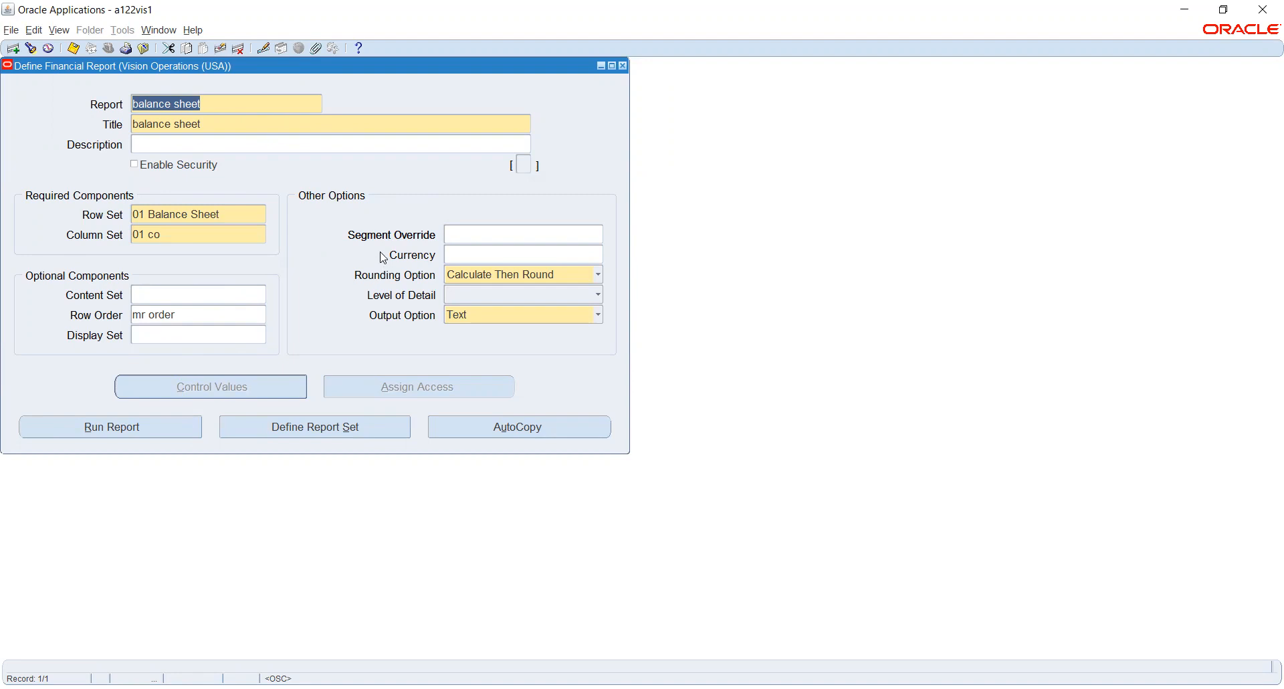
View the account segments available for the report's segment override and cancel without entering any.
click(471, 234)
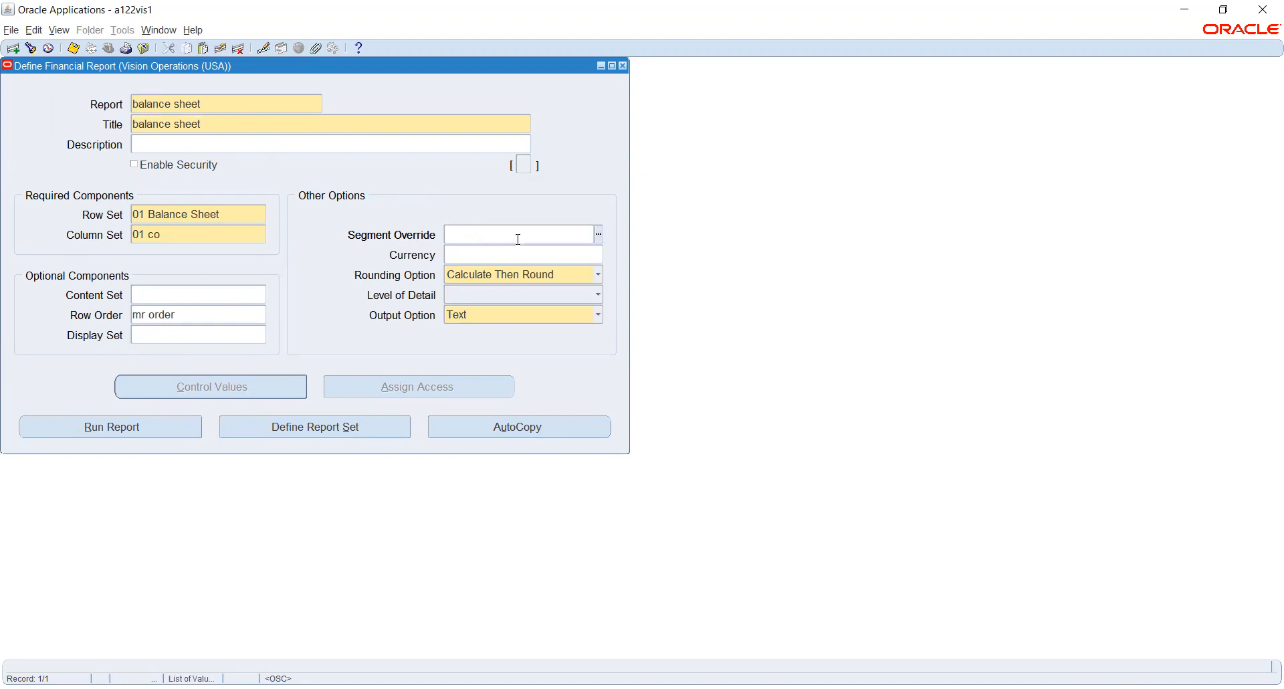
click(600, 236)
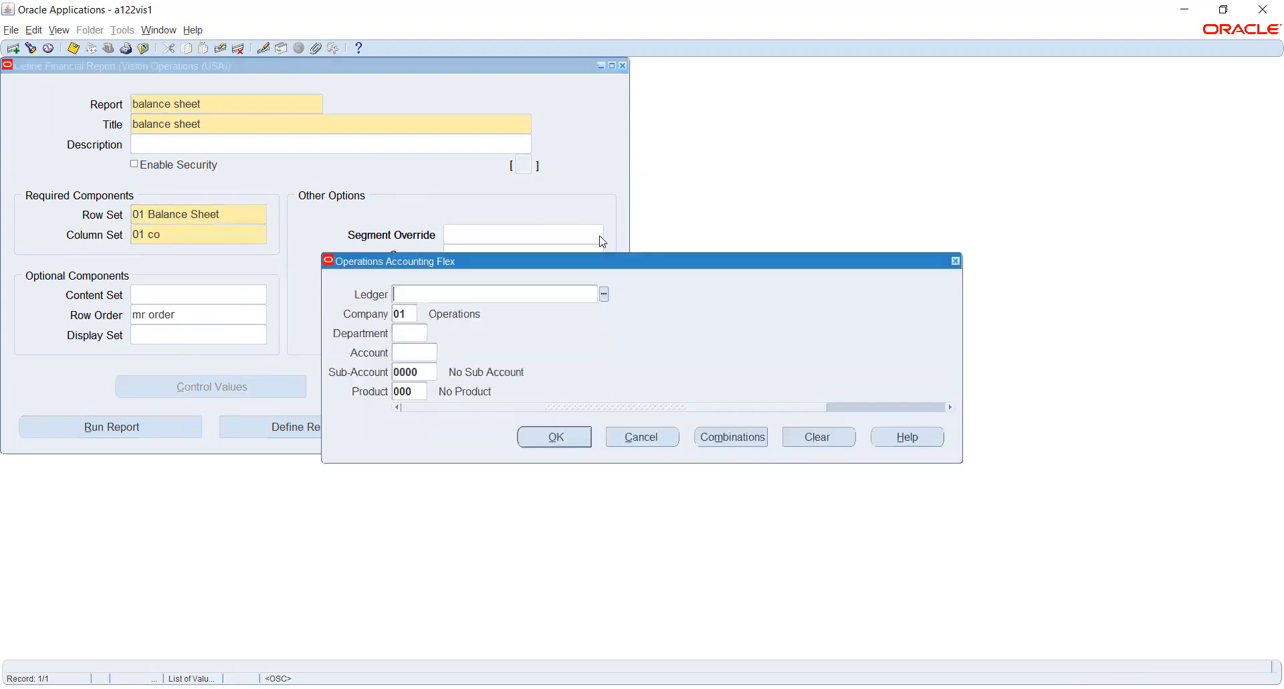
click(642, 438)
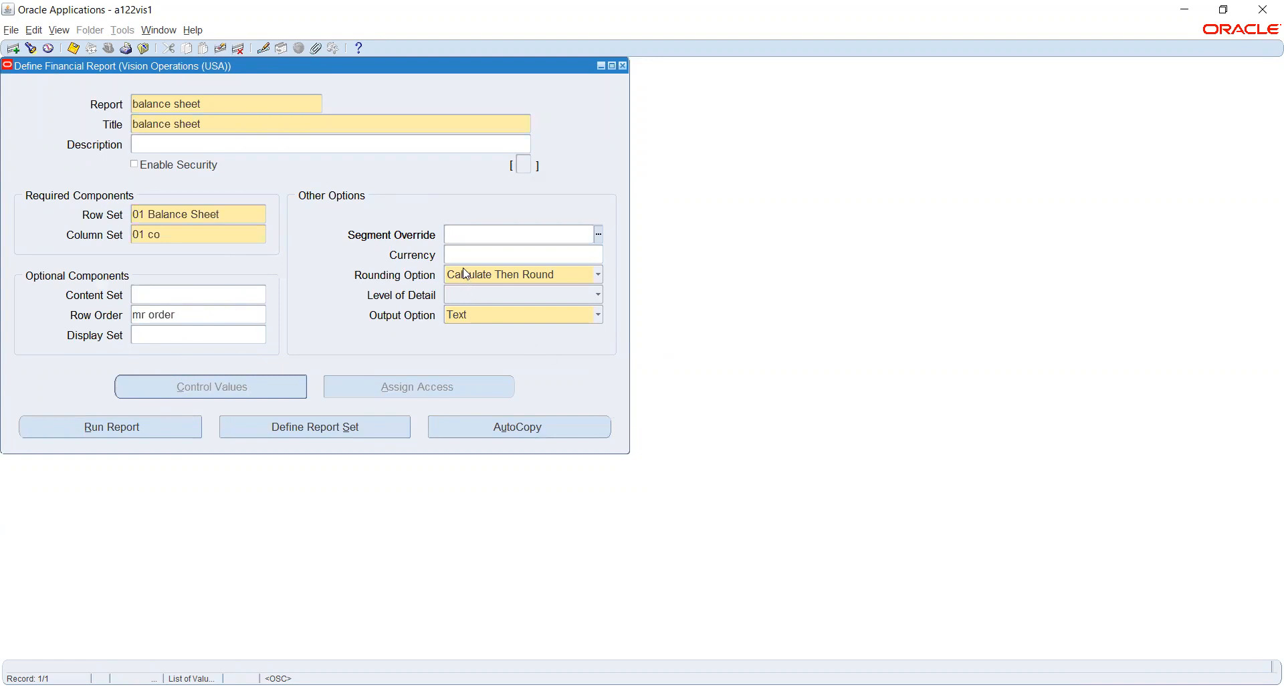
Look over the report's rounding option, level of detail and output option choices without changing them.
click(568, 278)
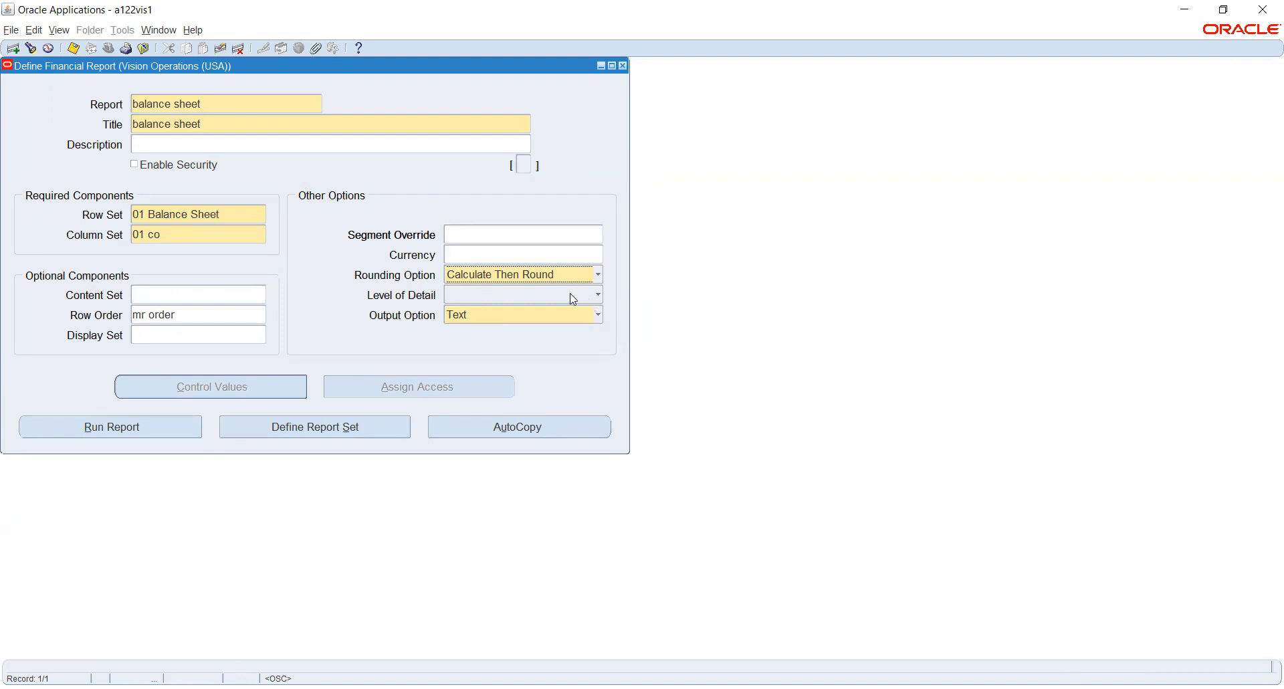
click(573, 299)
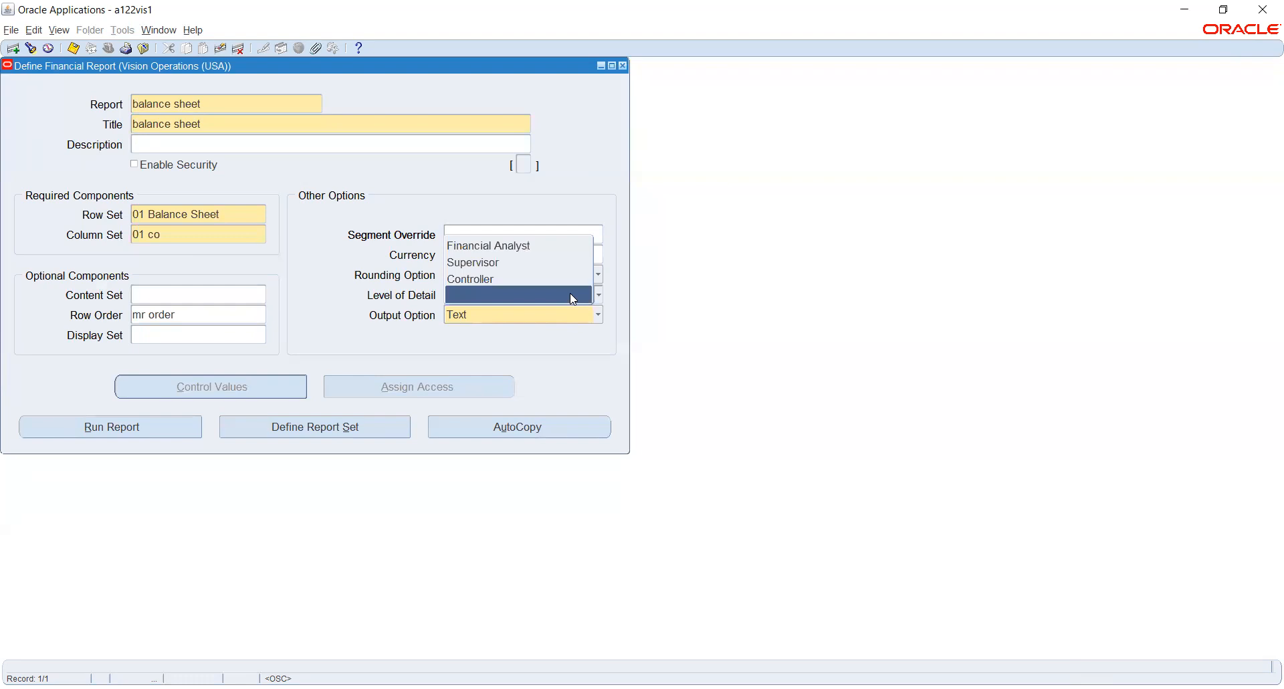
click(615, 304)
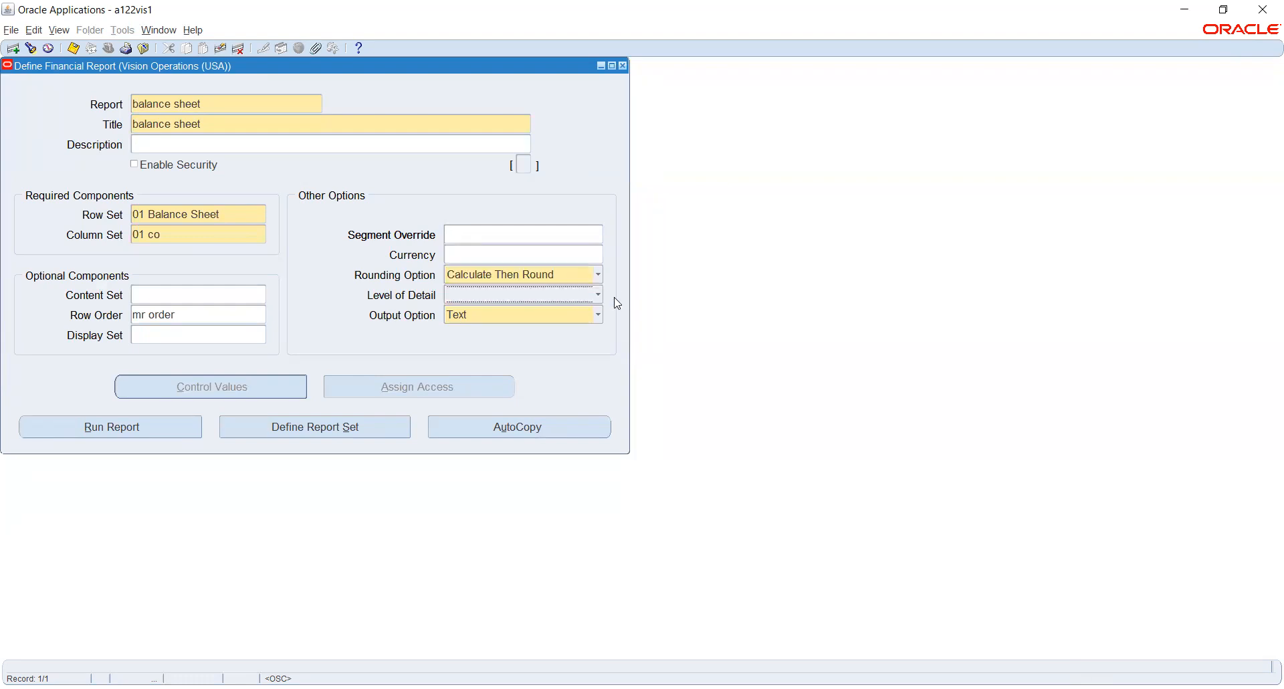
click(572, 317)
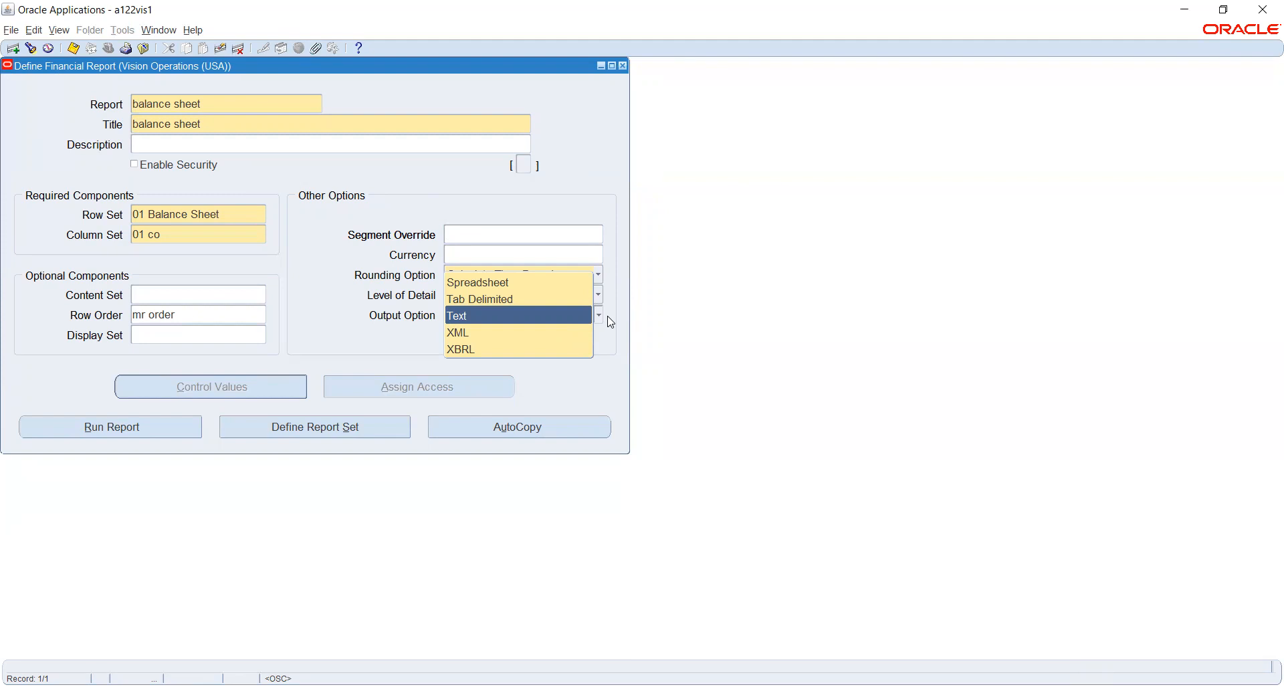
click(609, 317)
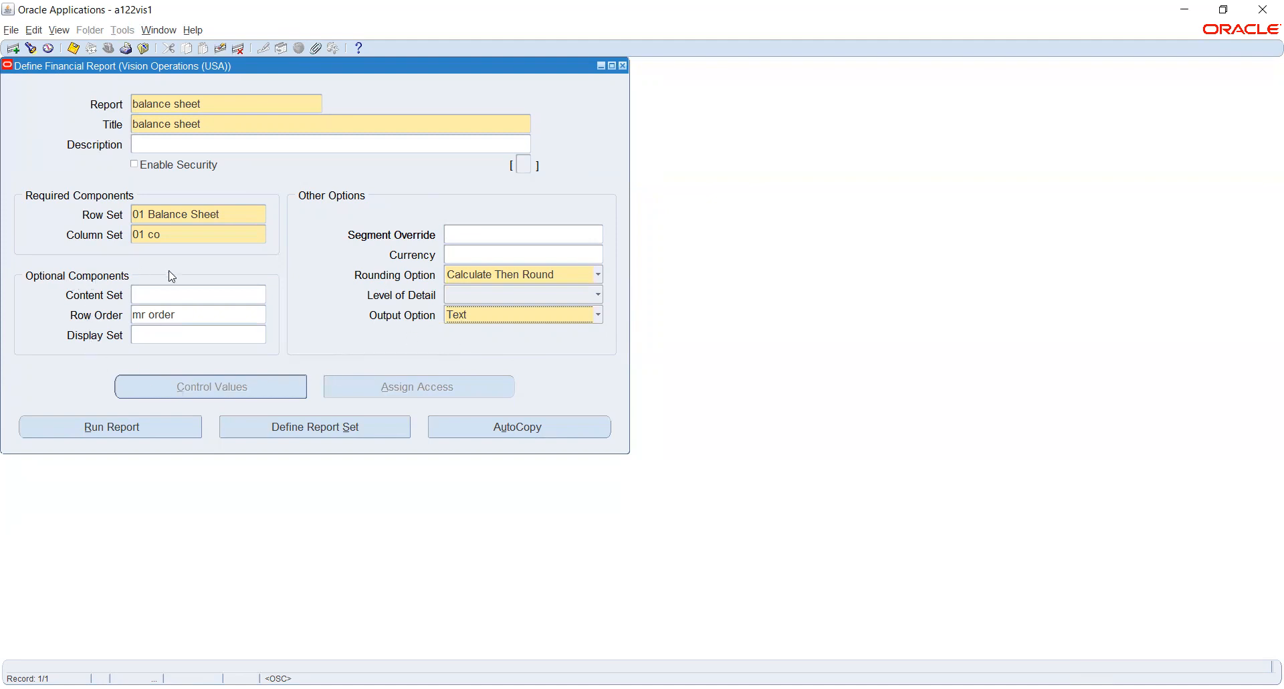
Check the report's content set component, and view the Financial Report Set definition before closing it.
click(169, 293)
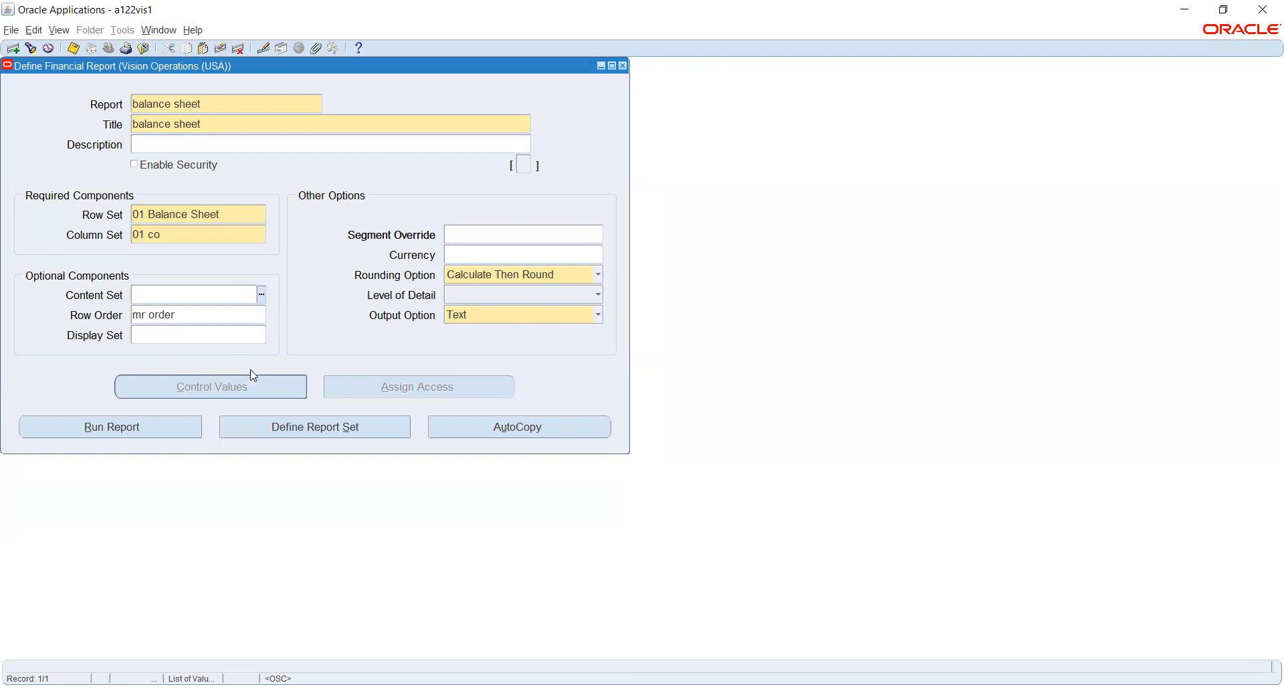
click(308, 433)
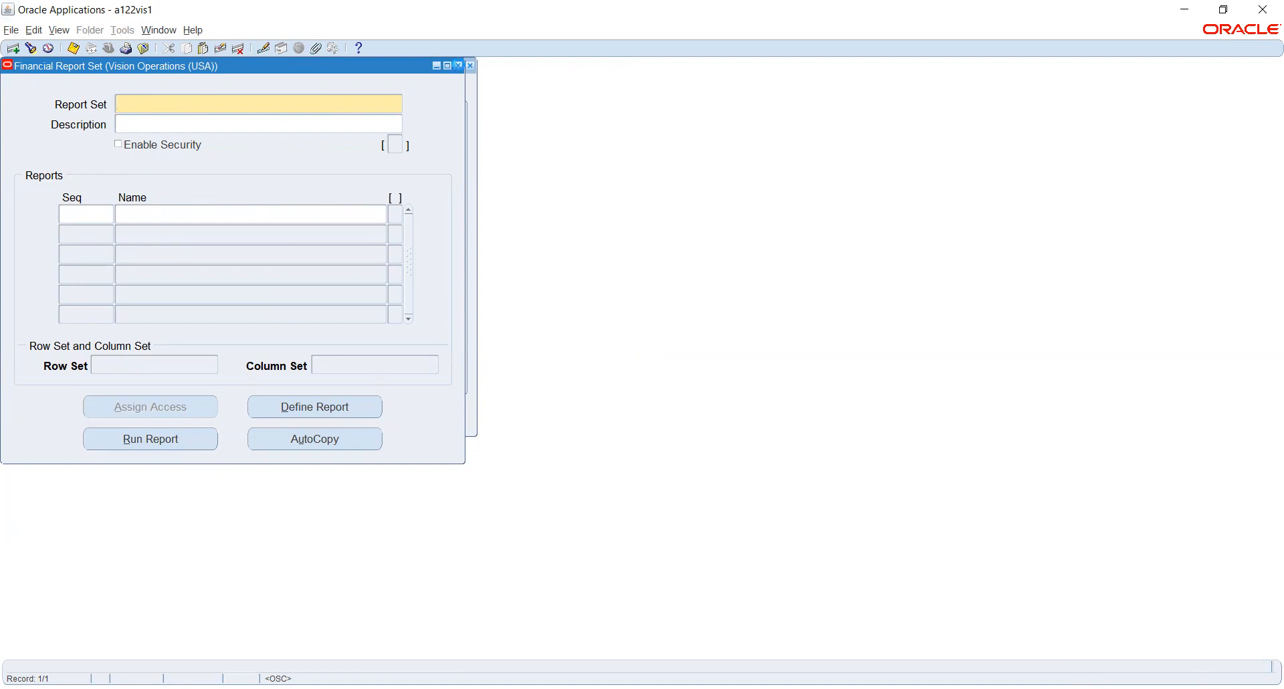
click(458, 65)
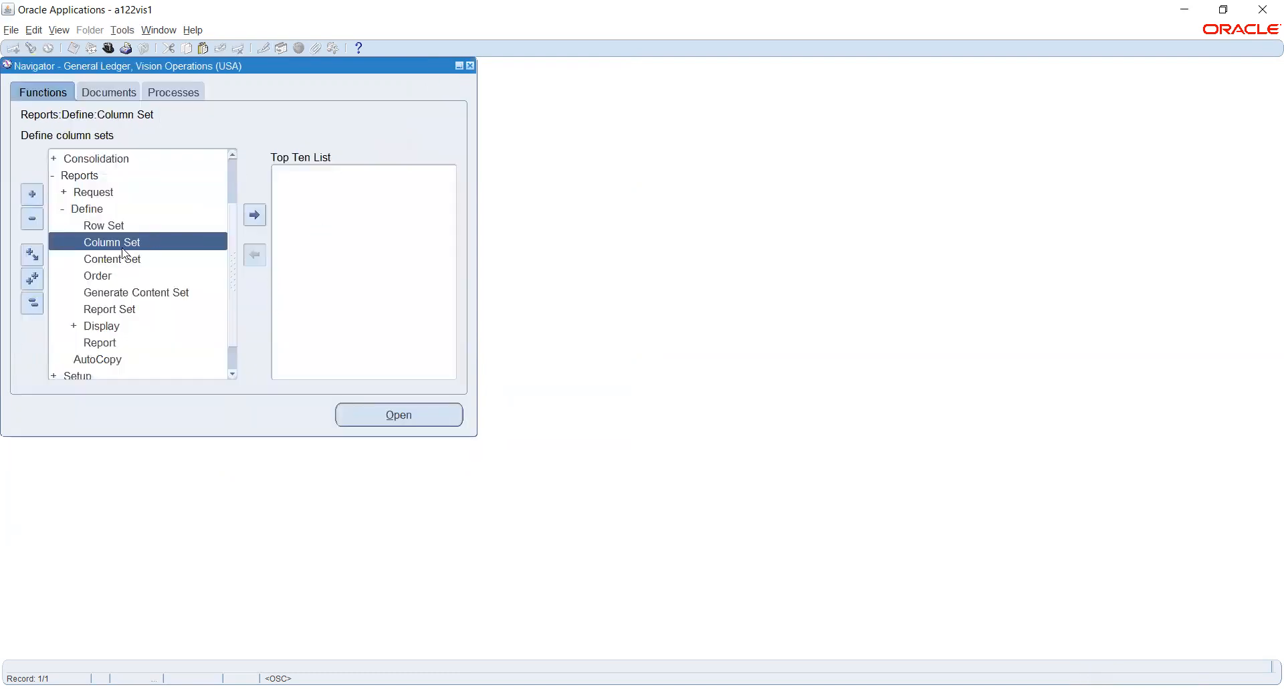
Reopen the Column Set definition, go on to its report definition and find the reports matching %balance% again.
double_click(103, 241)
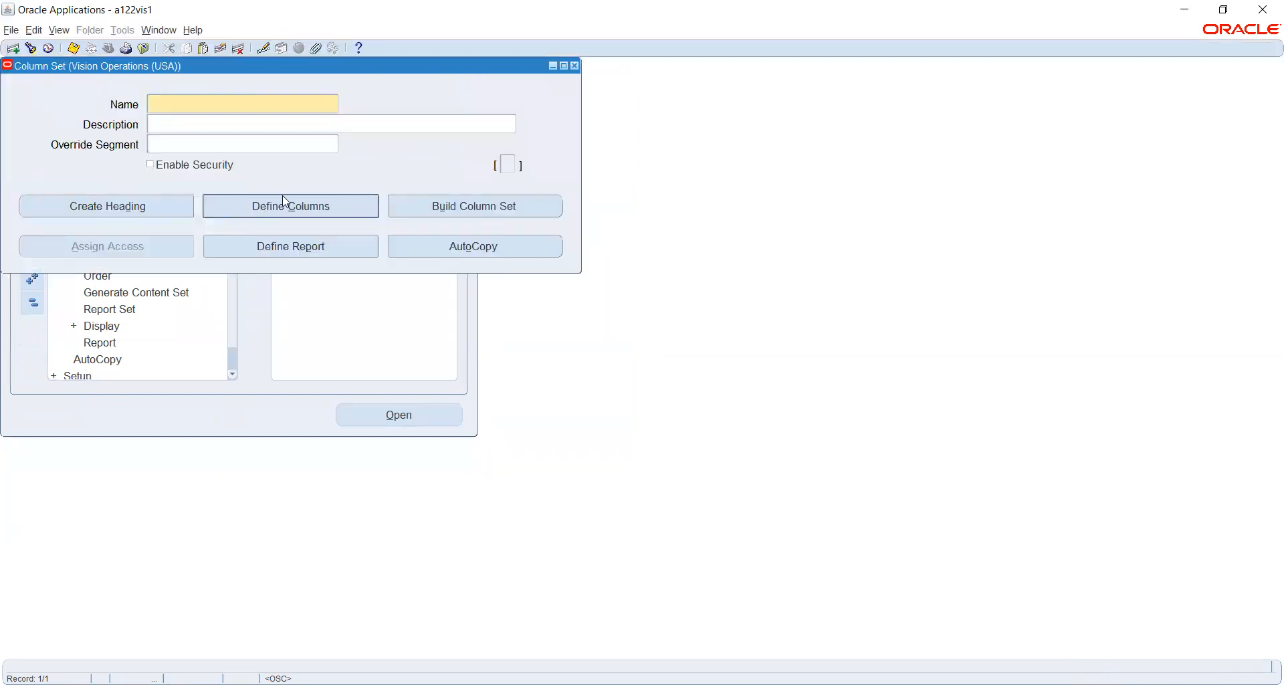
click(319, 248)
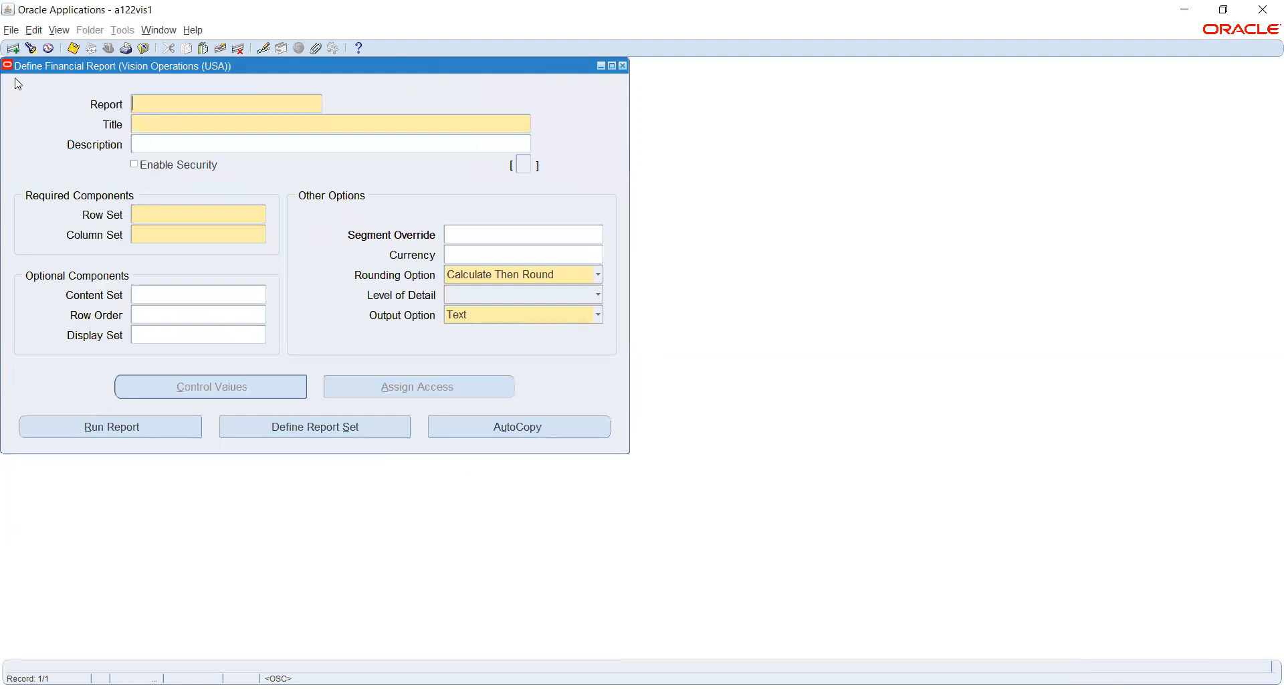
click(30, 48)
text(%)
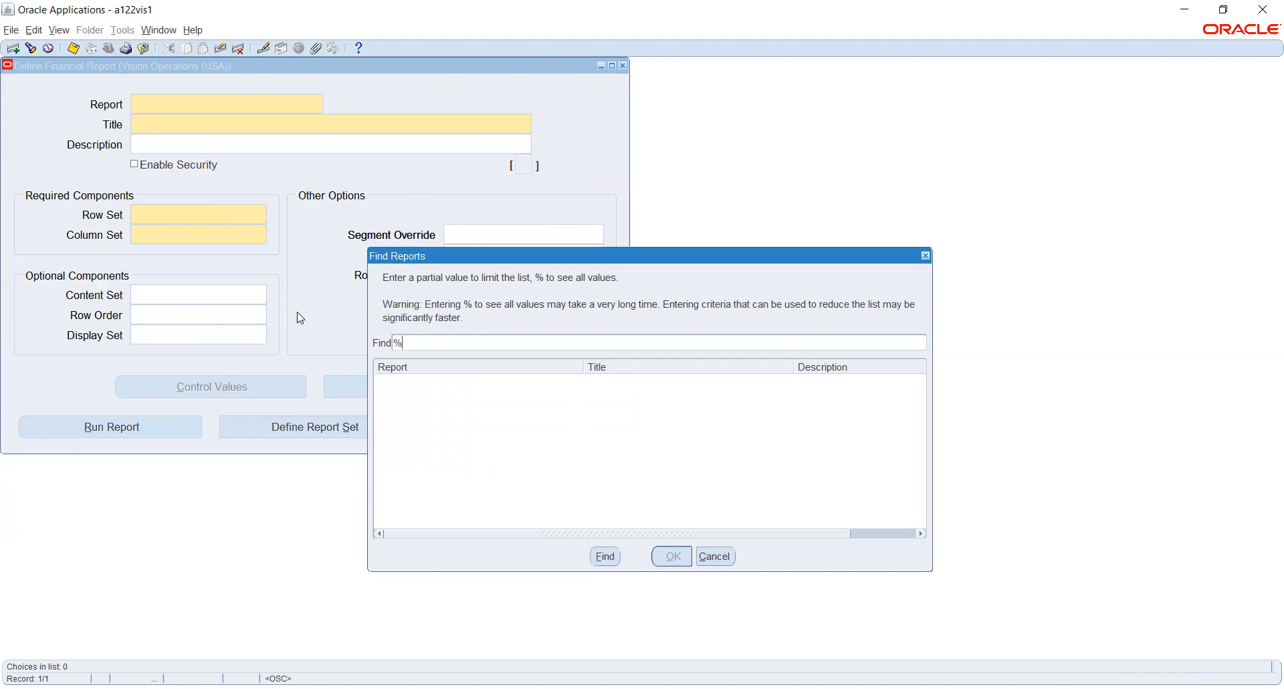
text(balance%)
key(Return)
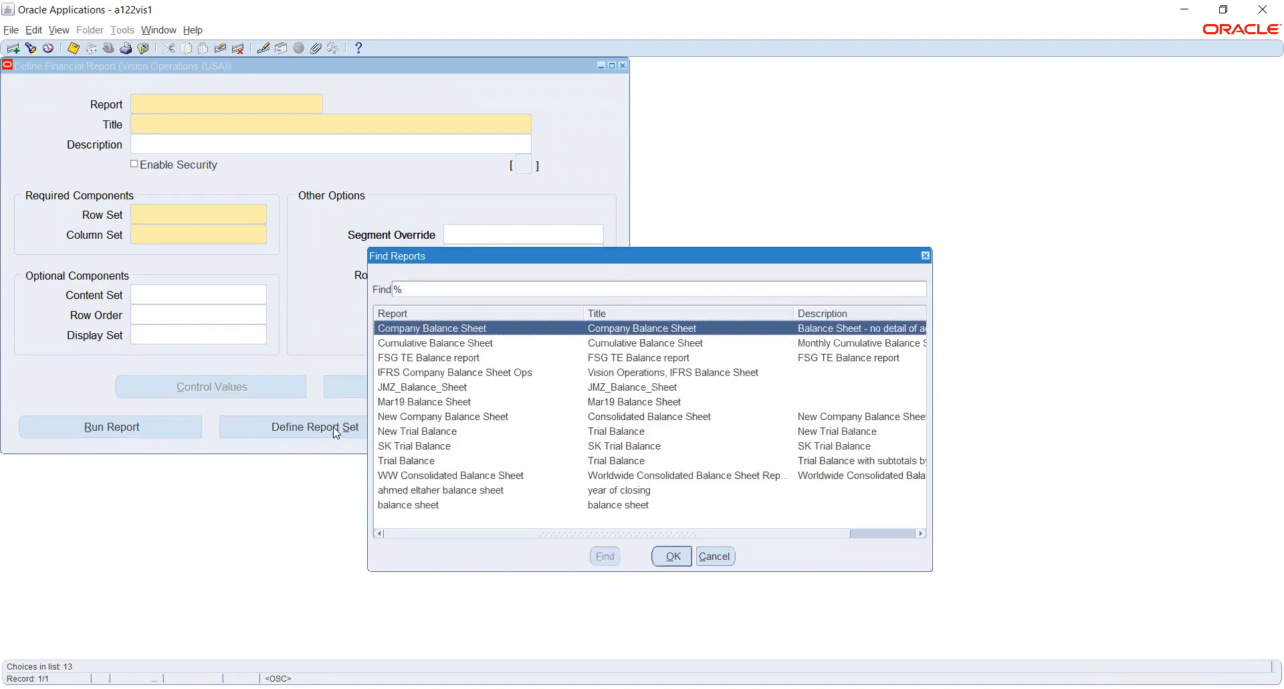
Load the report named balance sheet into the financial report definition and start running it.
click(423, 506)
click(669, 557)
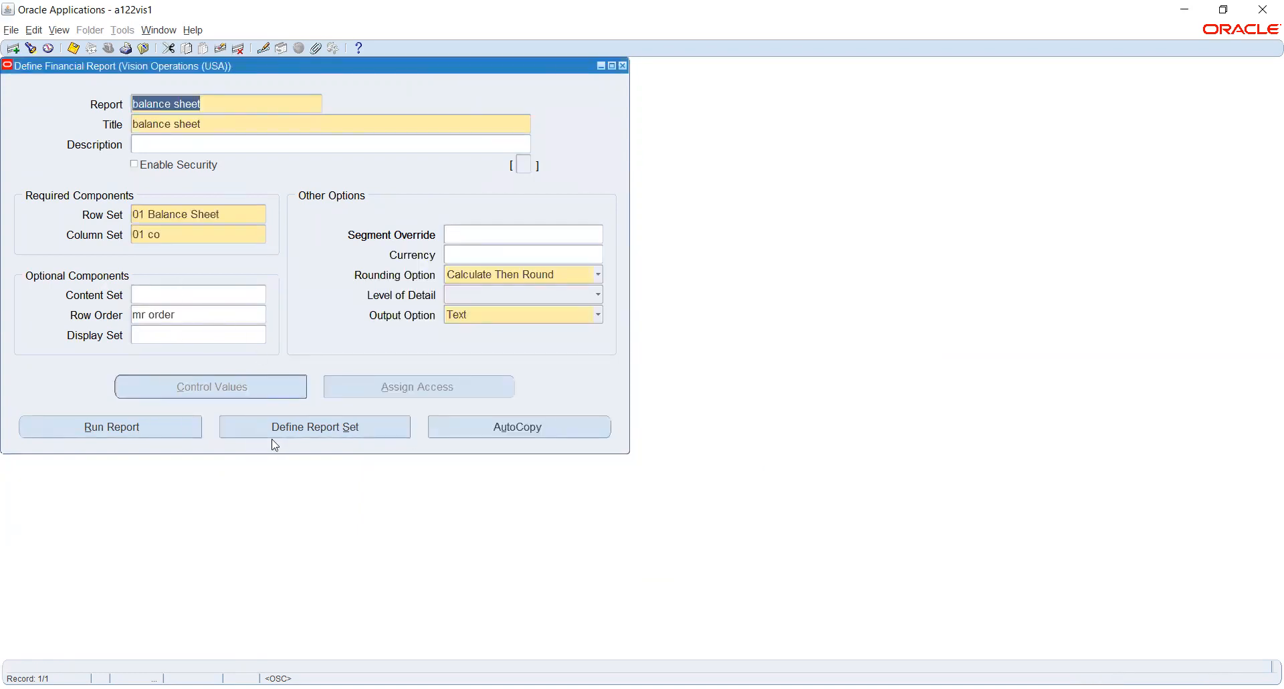
click(106, 436)
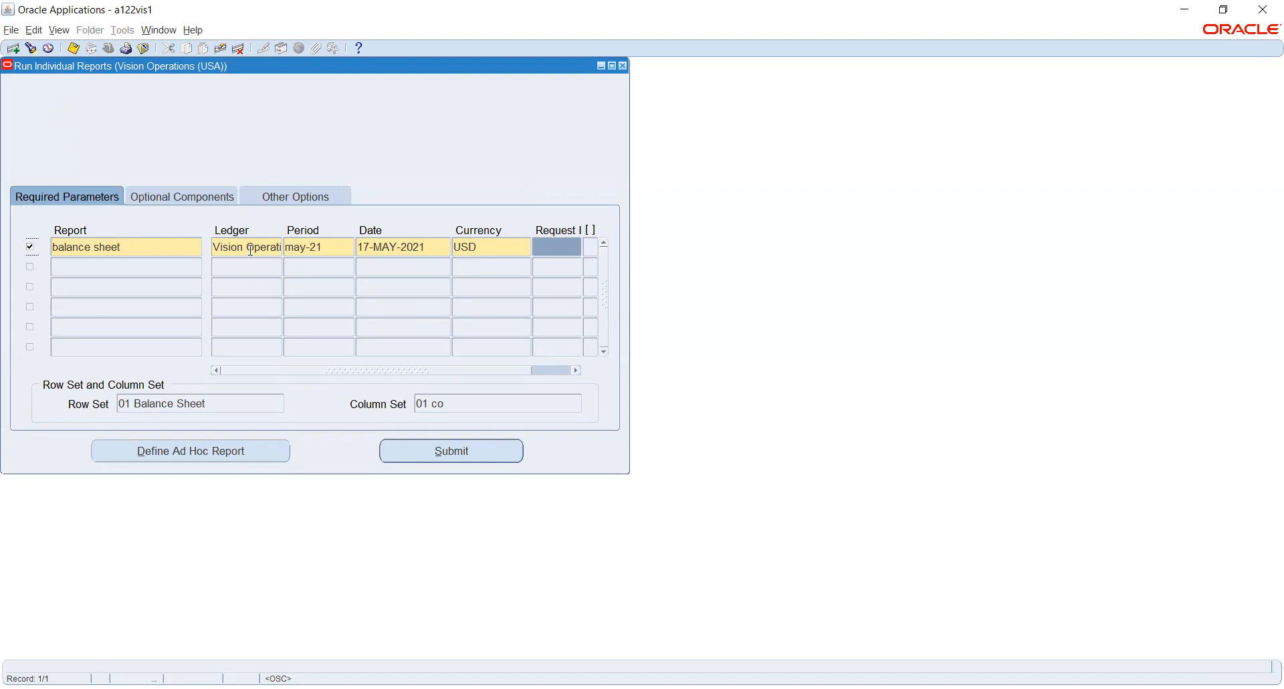
Check the required parameters and submit the balance sheet report for period may-21, date 17-MAY-2021 and currency USD.
click(332, 247)
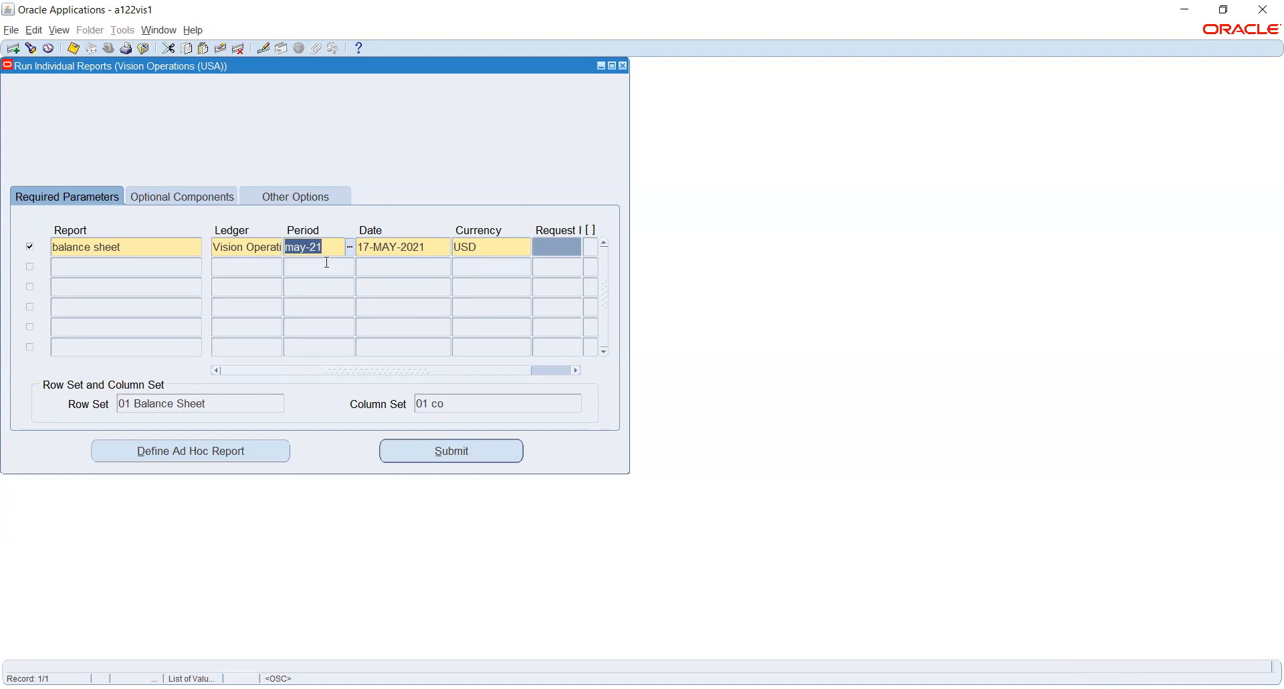
key(Tab)
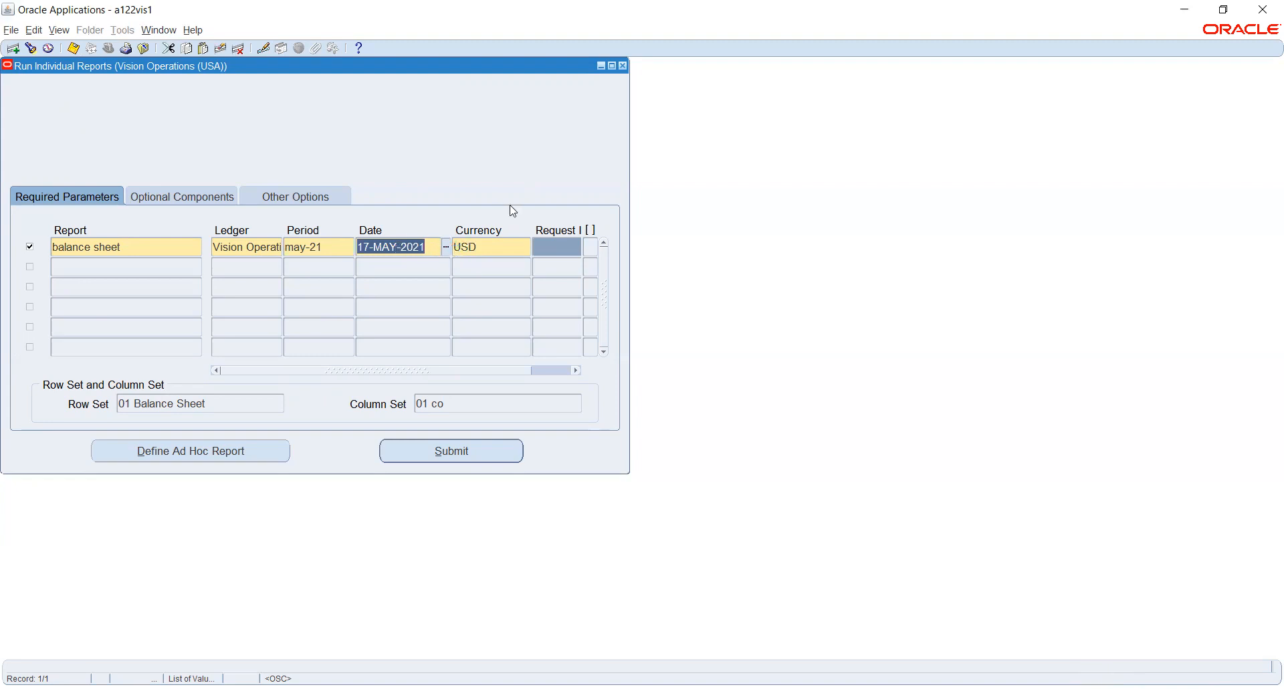
click(503, 248)
double_click(503, 249)
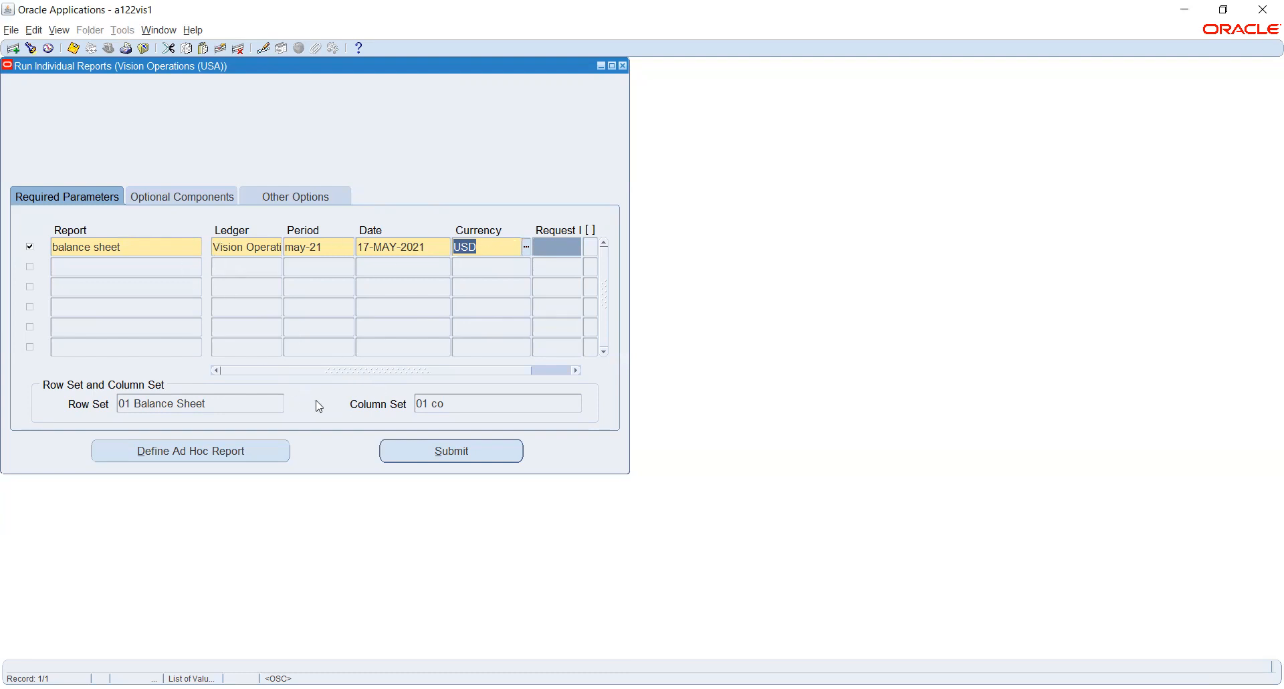
click(407, 446)
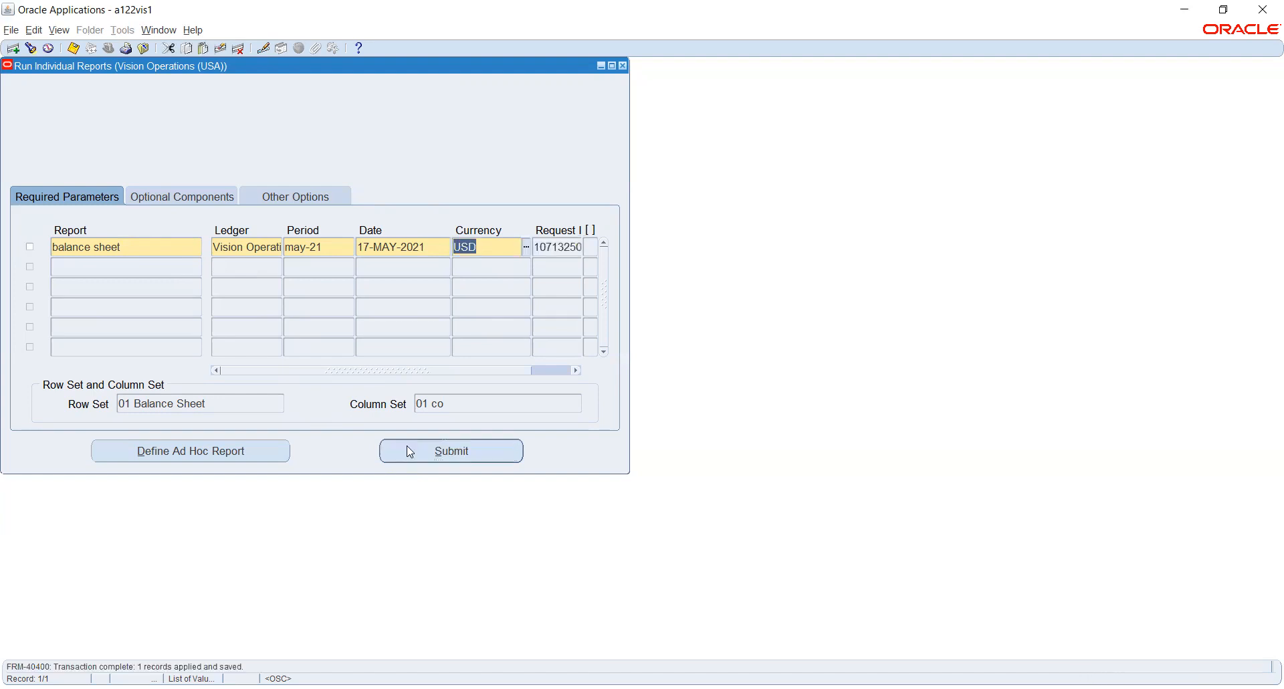
Find all own concurrent requests and refresh the list to follow the balance sheet request's progress.
click(60, 32)
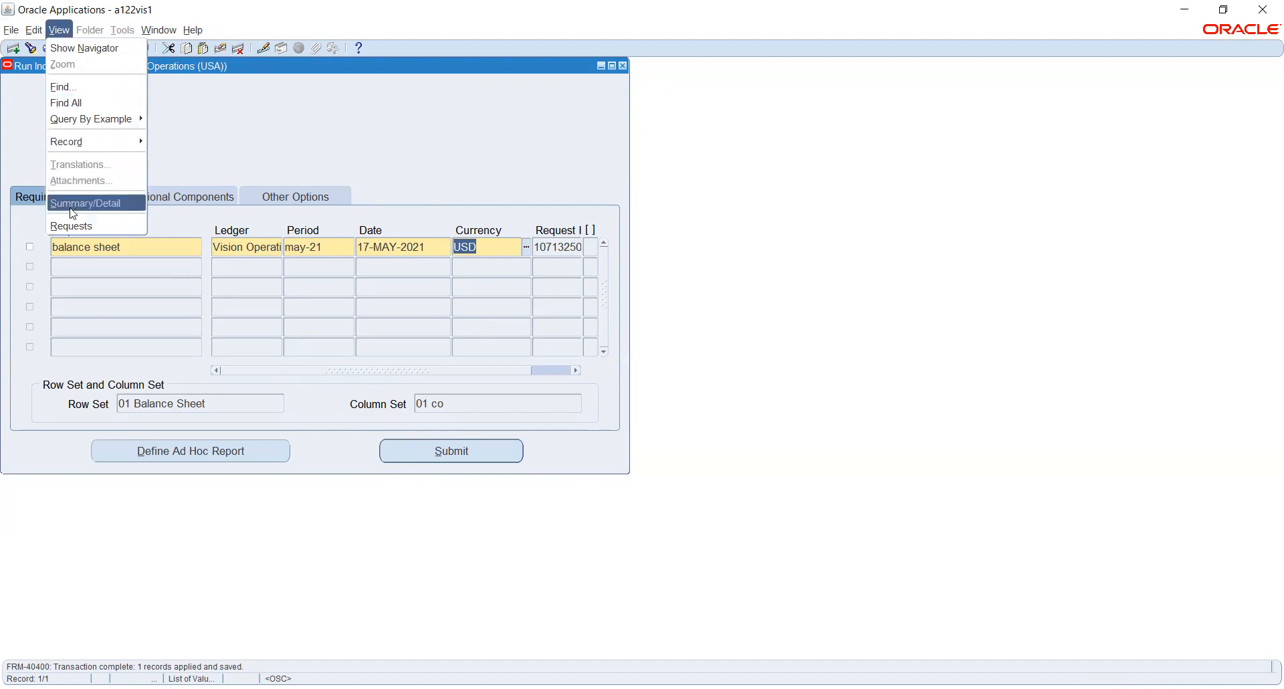
click(83, 228)
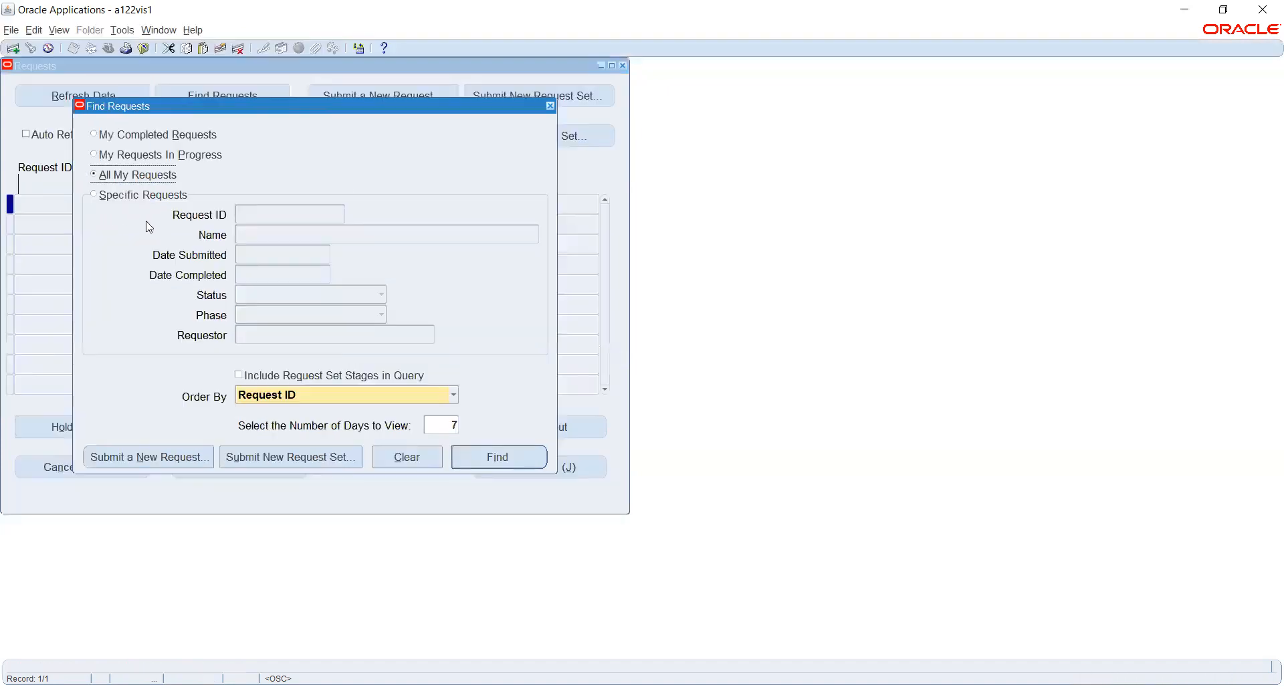
click(485, 460)
click(121, 95)
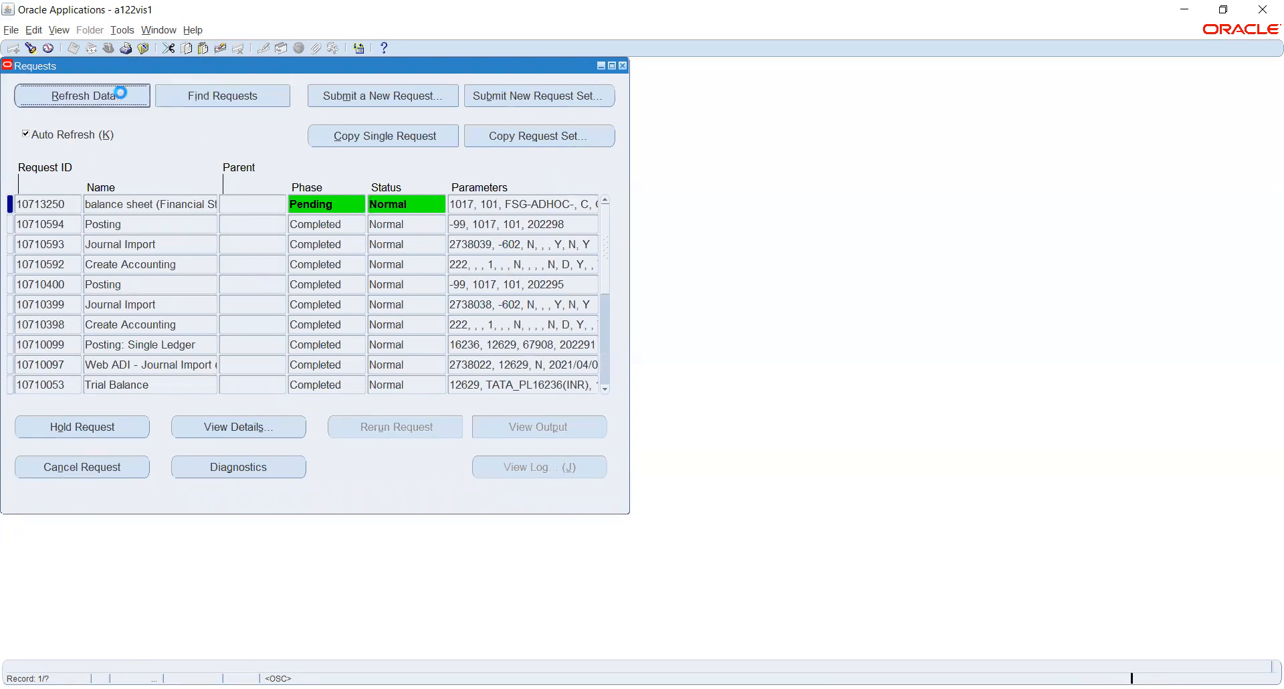
click(122, 95)
click(122, 96)
Try twice to view the output of the balance sheet request, dismissing the note each time.
click(515, 429)
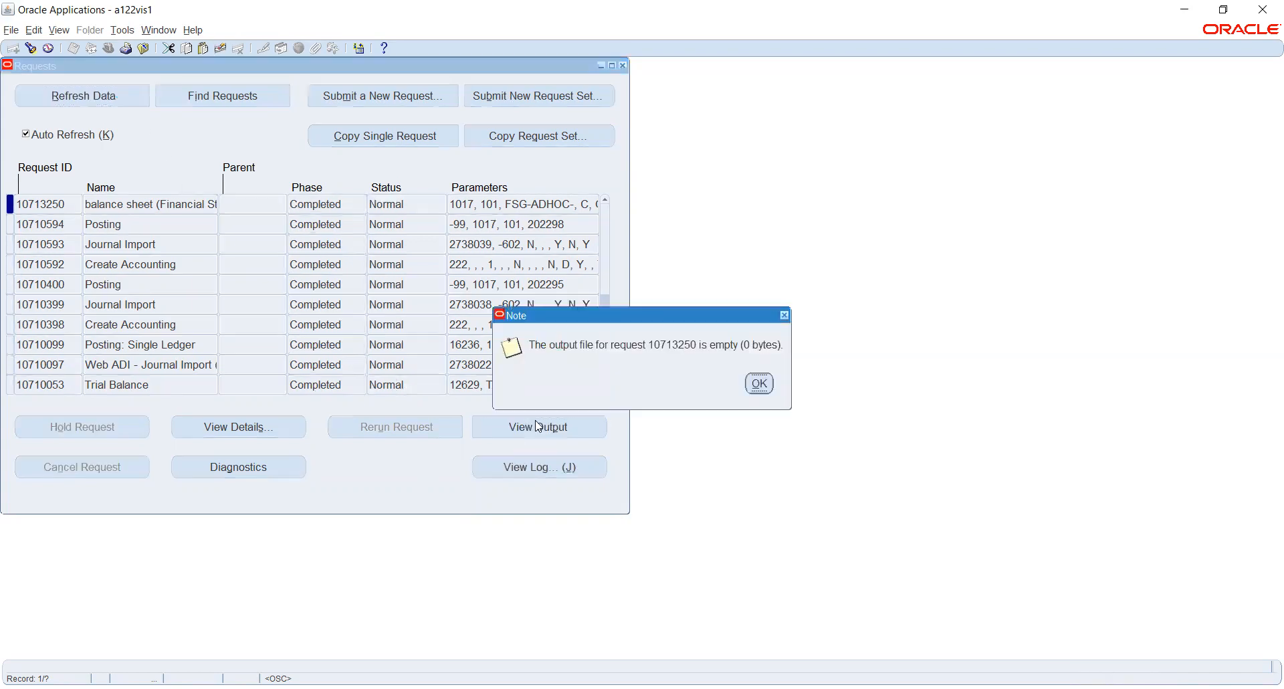
click(758, 386)
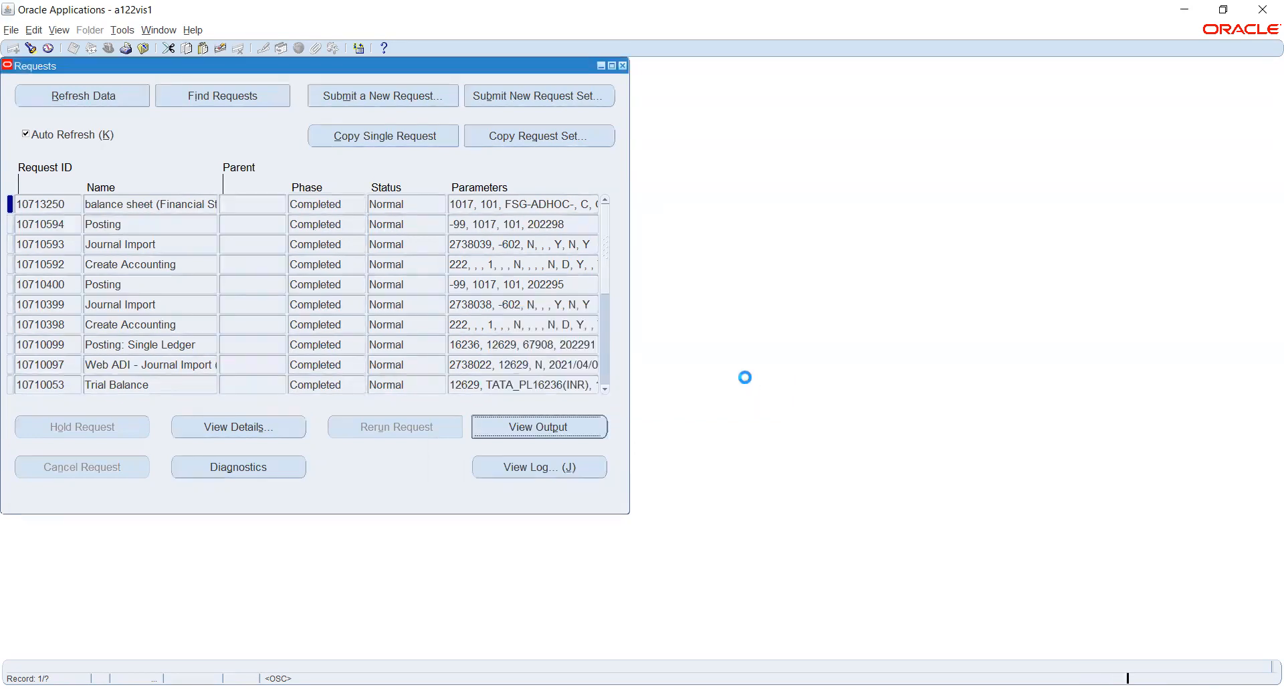
click(127, 203)
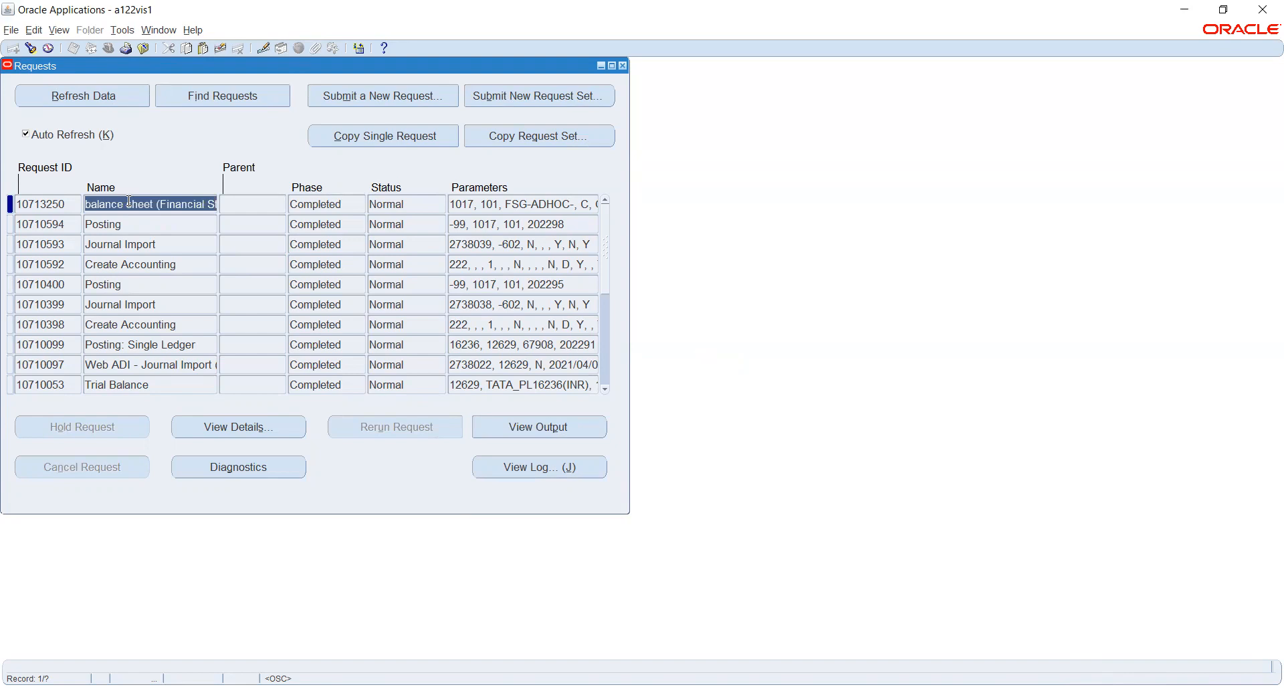
click(527, 421)
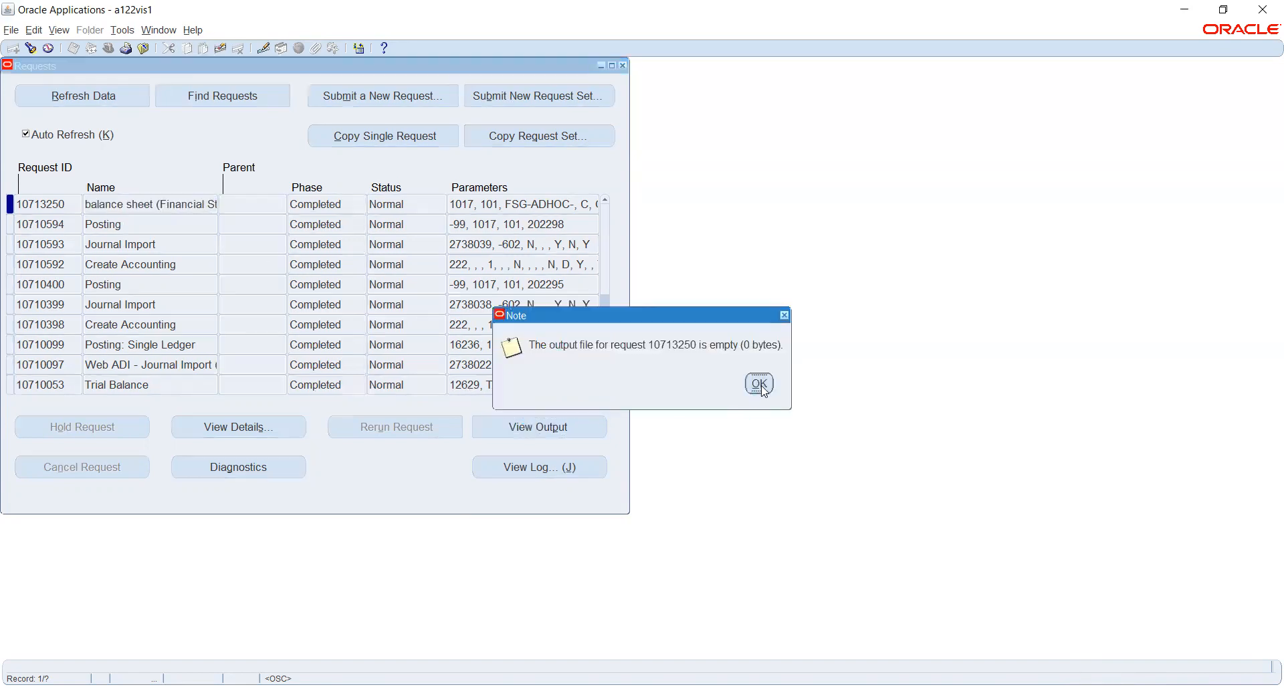
click(760, 384)
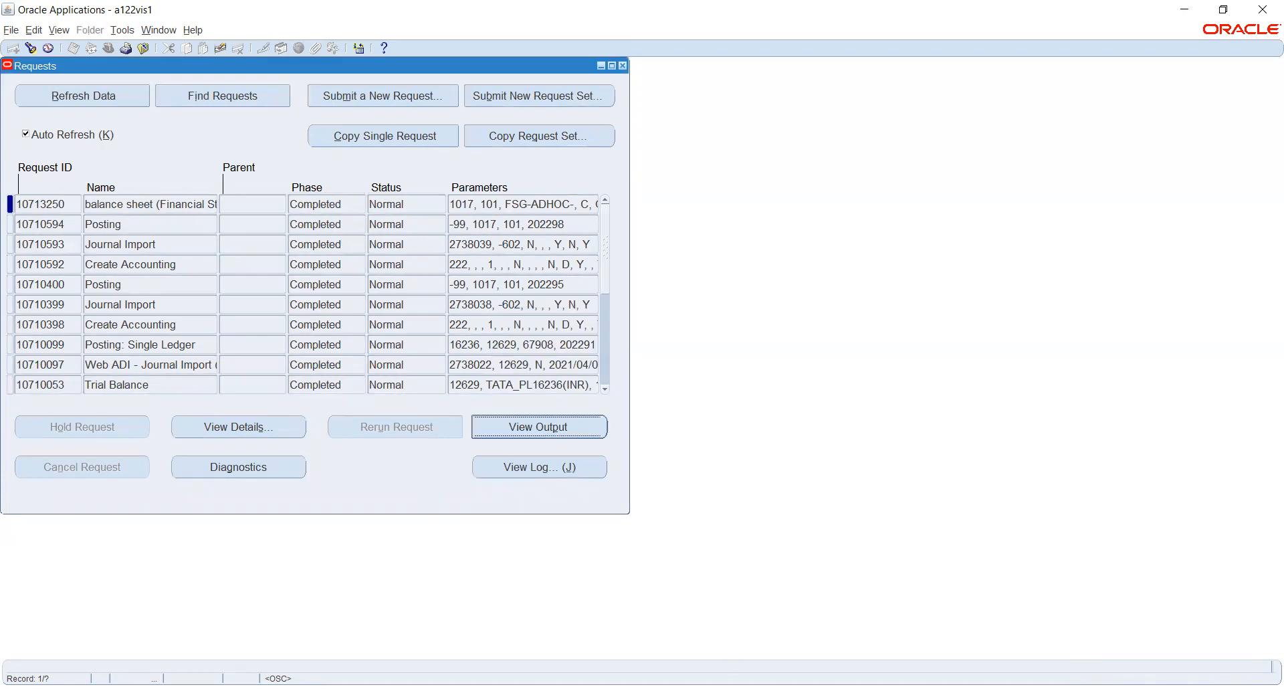
Switch to the browser, examine the Company Balance Sheet output from assets to owner's equity, and return to Oracle Applications.
key(alt+Tab)
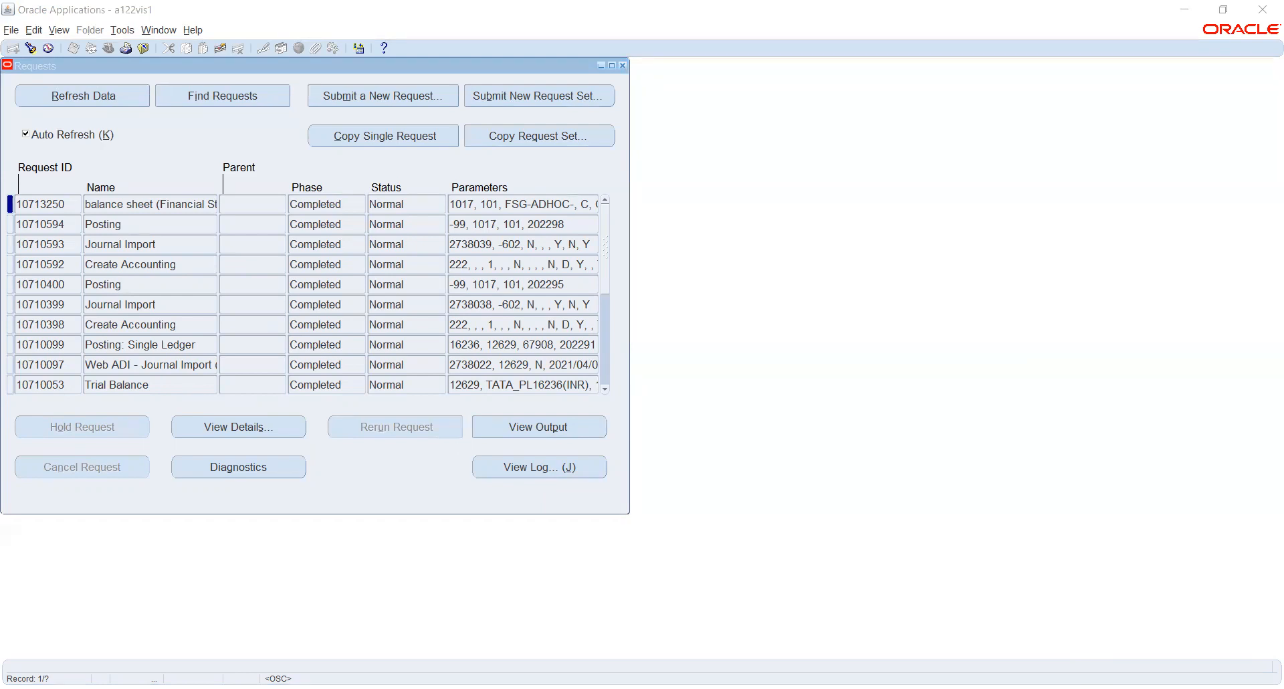
key(alt+Tab)
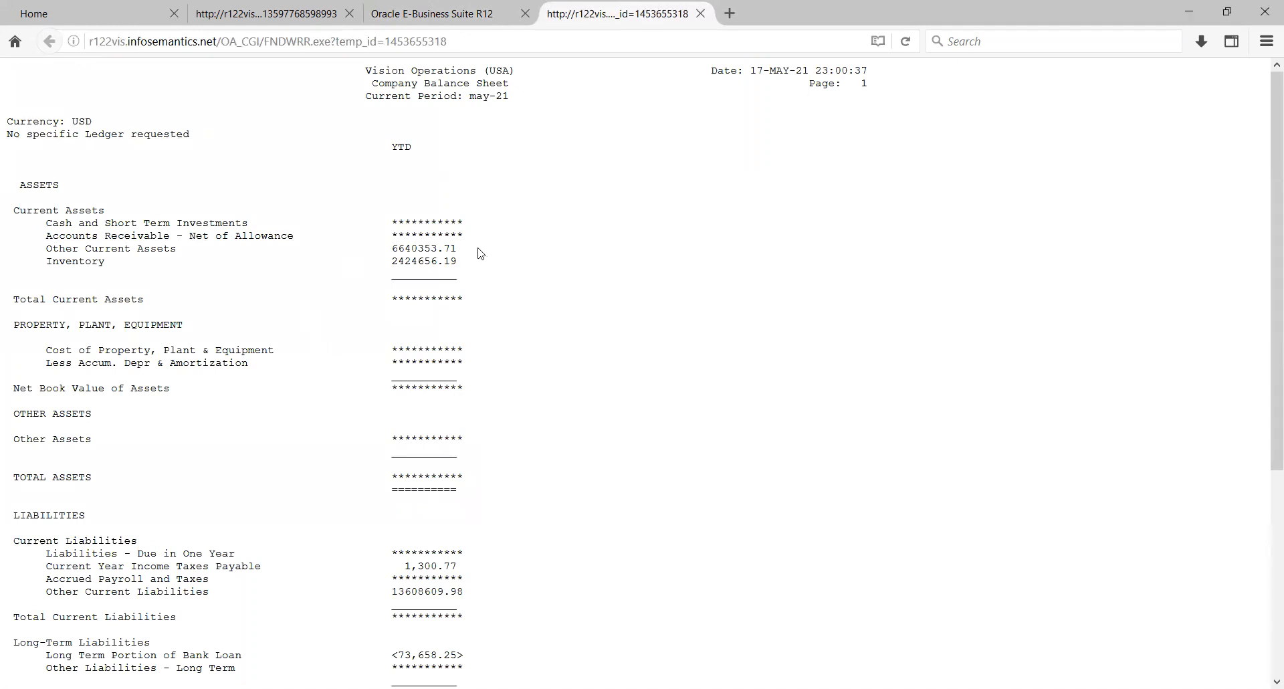
scroll(480, 254, down, 1)
scroll(481, 254, down, 4)
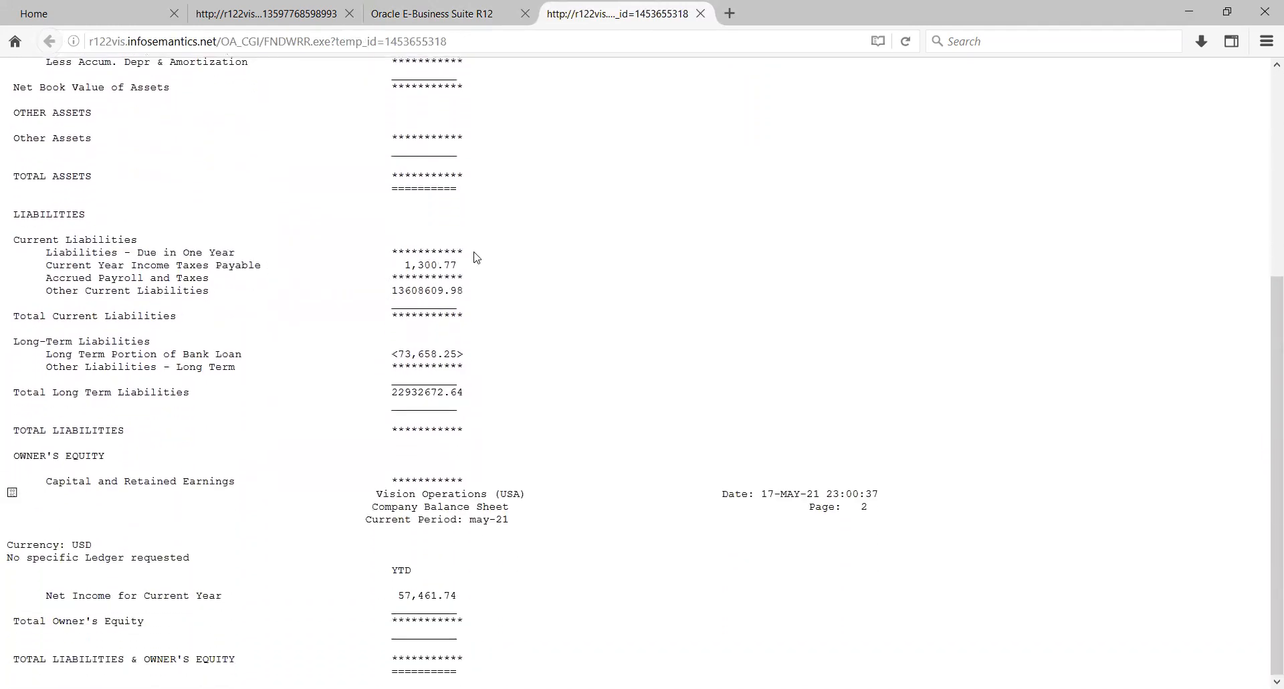
scroll(475, 258, up, 3)
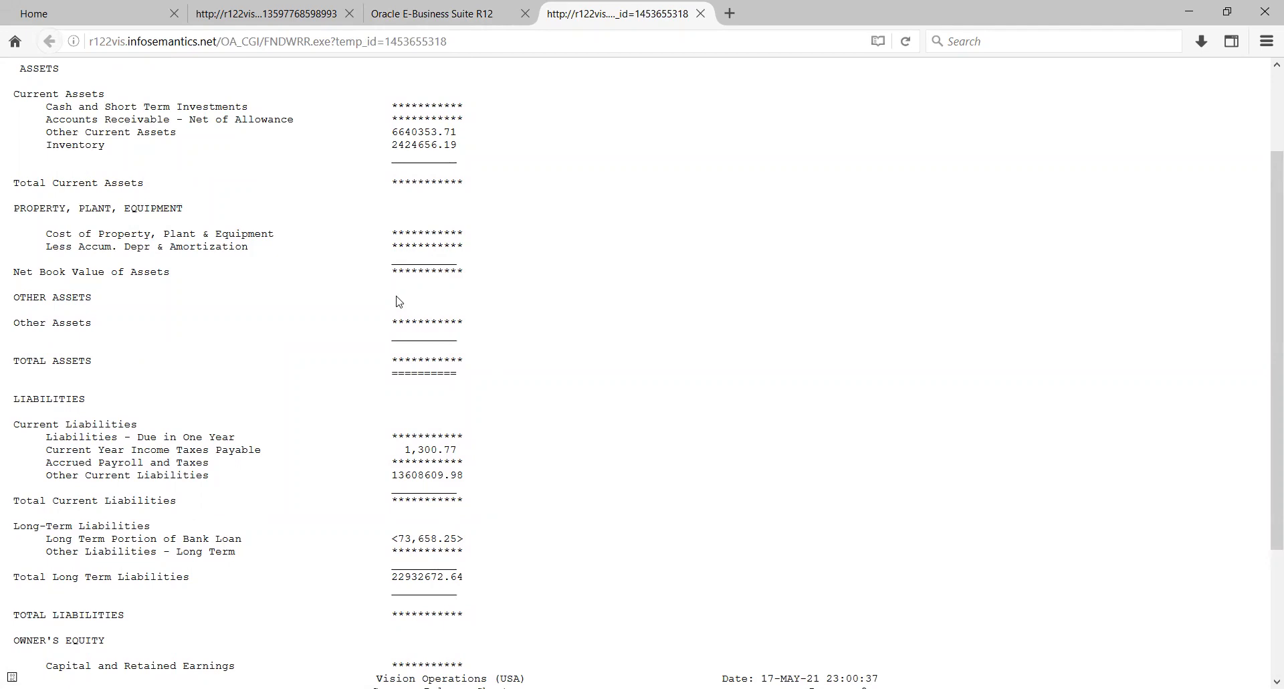
scroll(396, 301, up, 3)
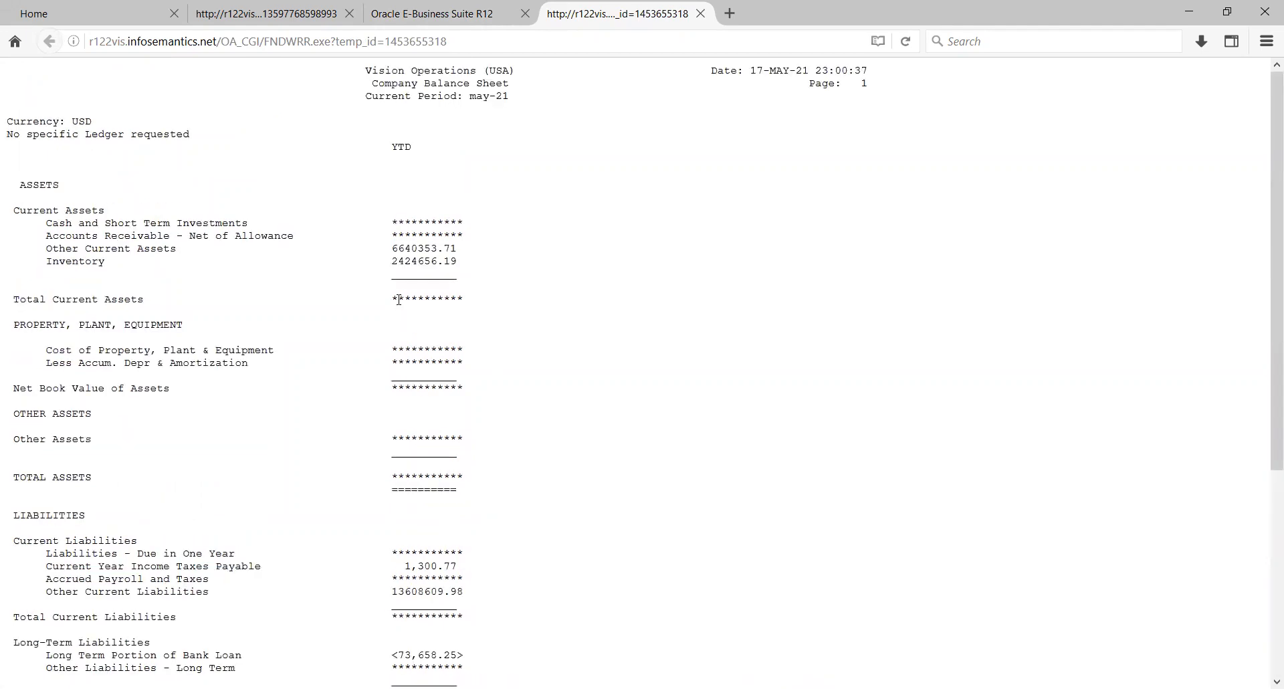
scroll(399, 300, down, 3)
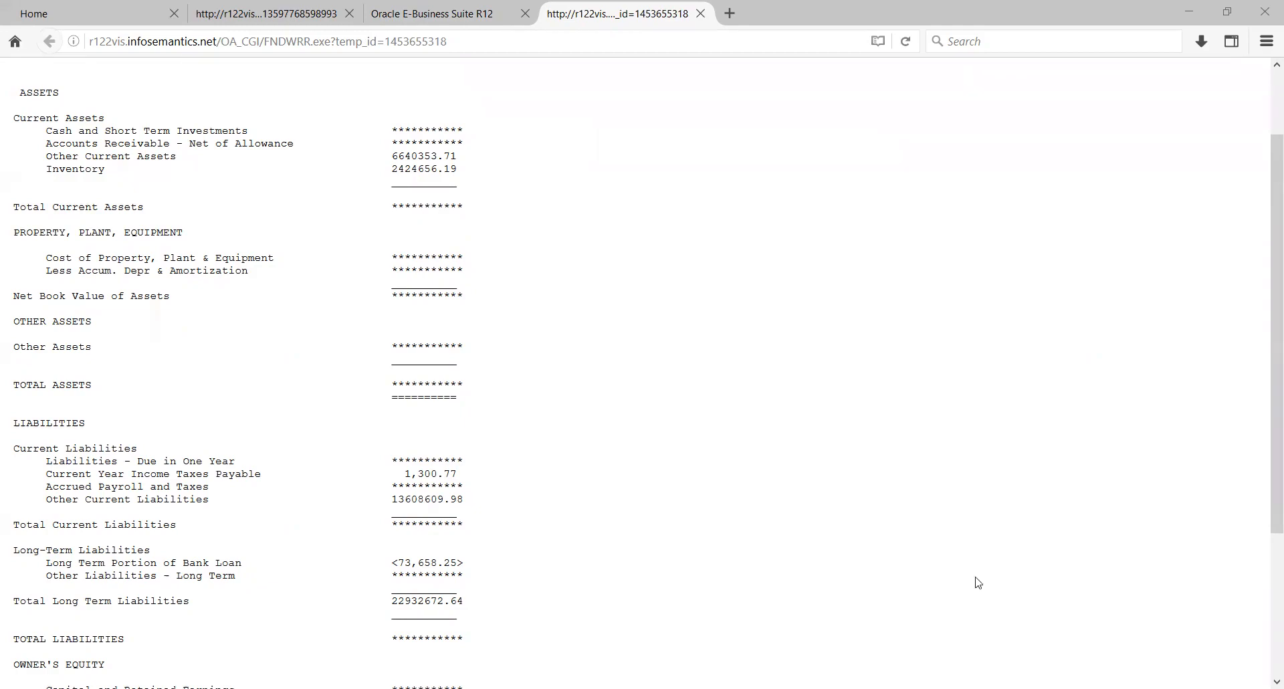
key(alt+Tab)
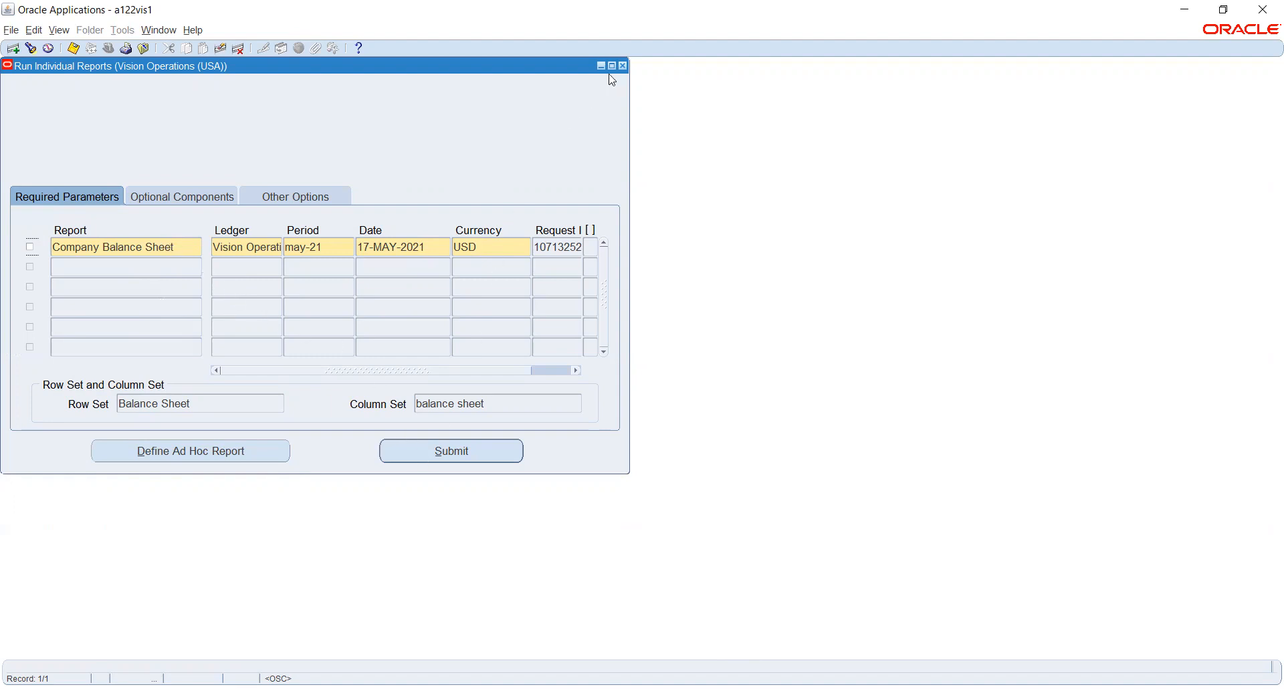
click(59, 30)
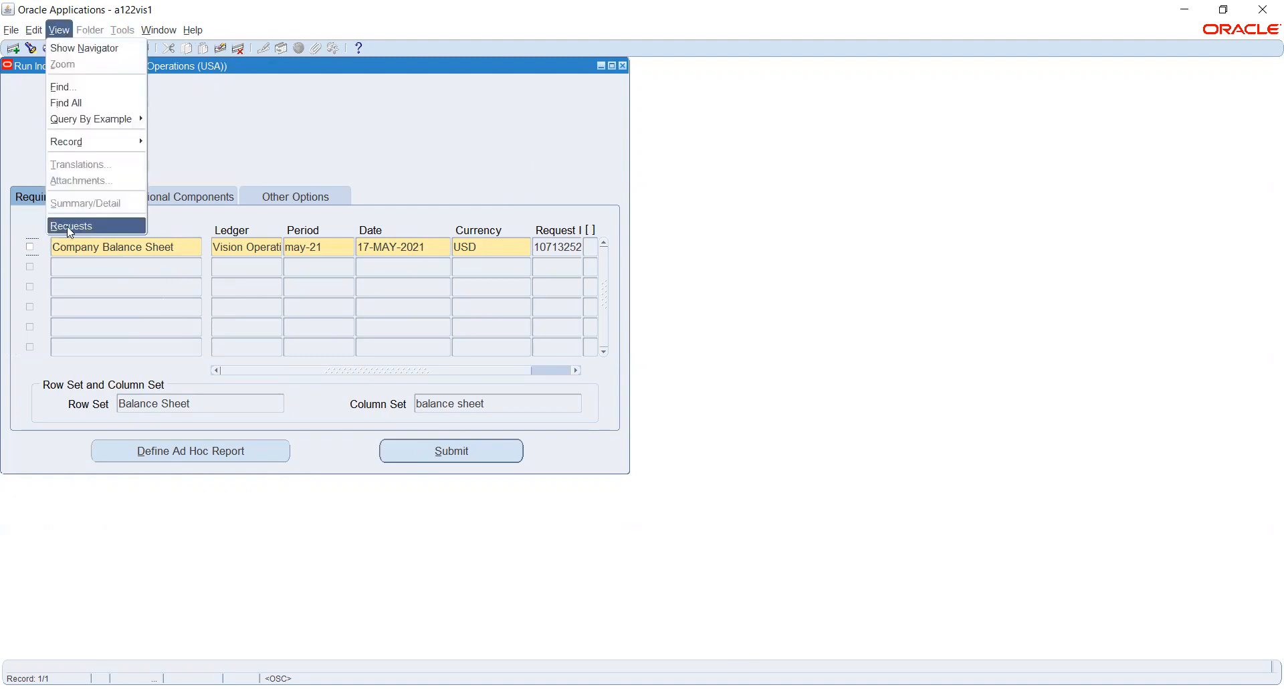
click(576, 441)
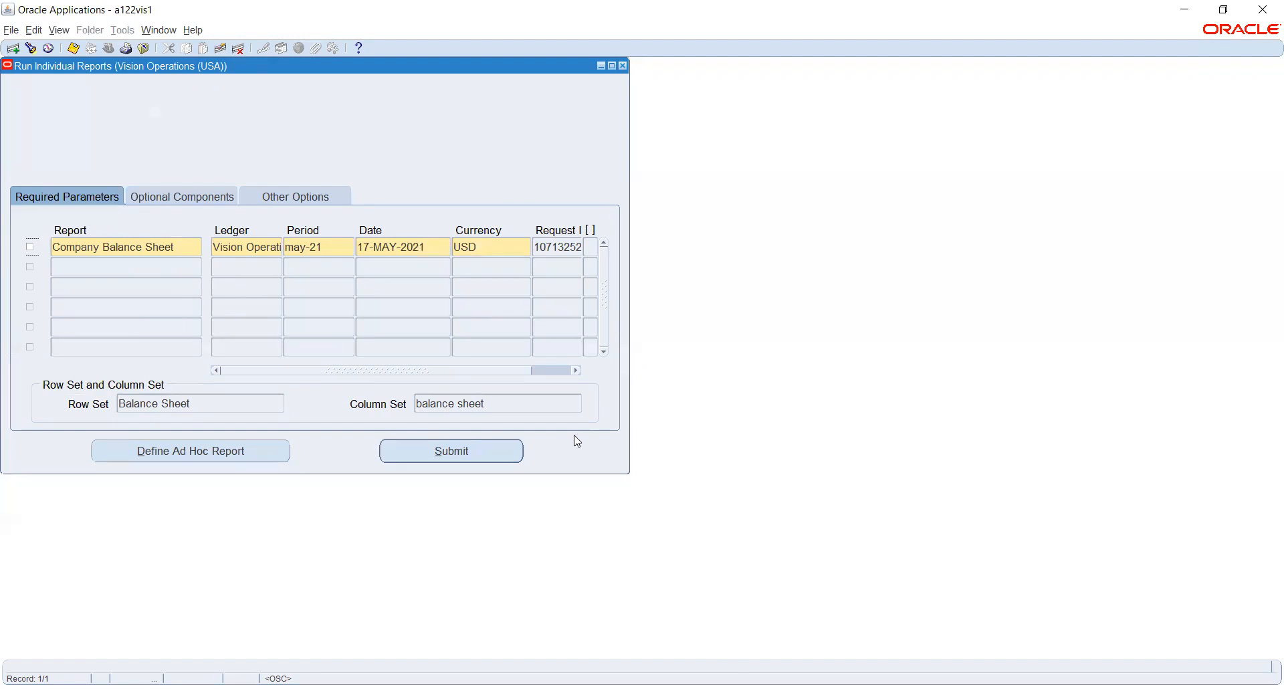
click(554, 249)
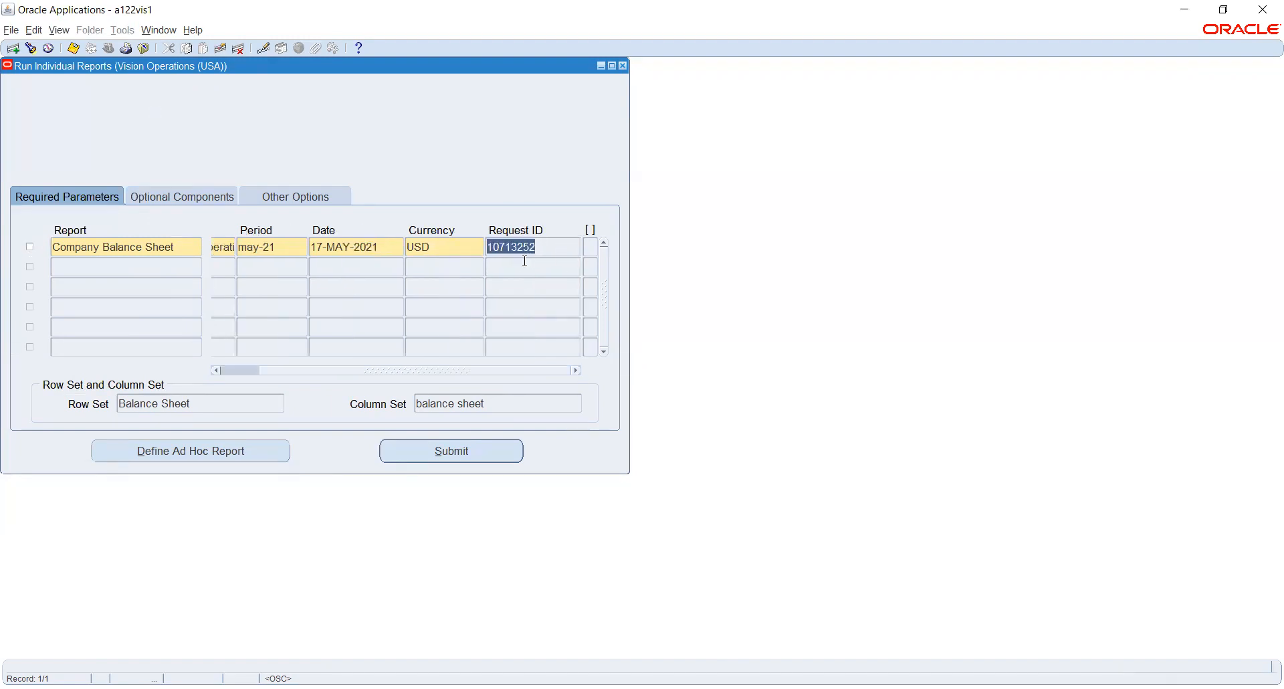
click(60, 30)
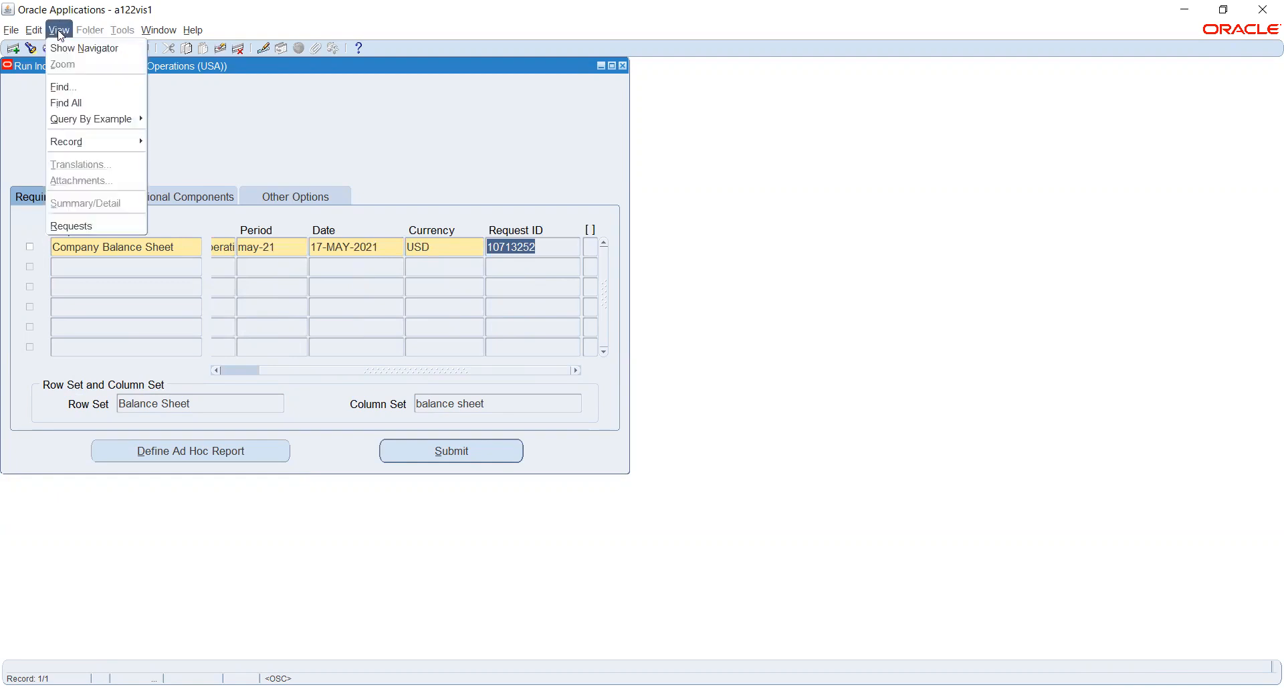
click(67, 226)
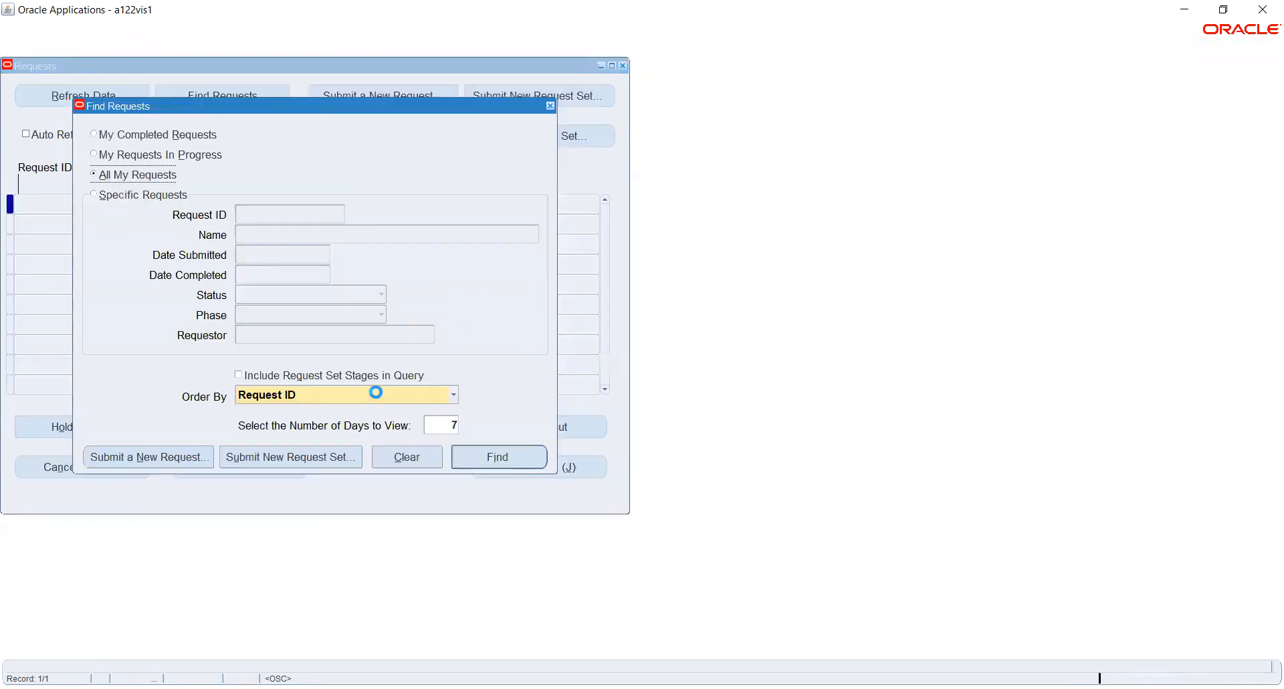
click(110, 194)
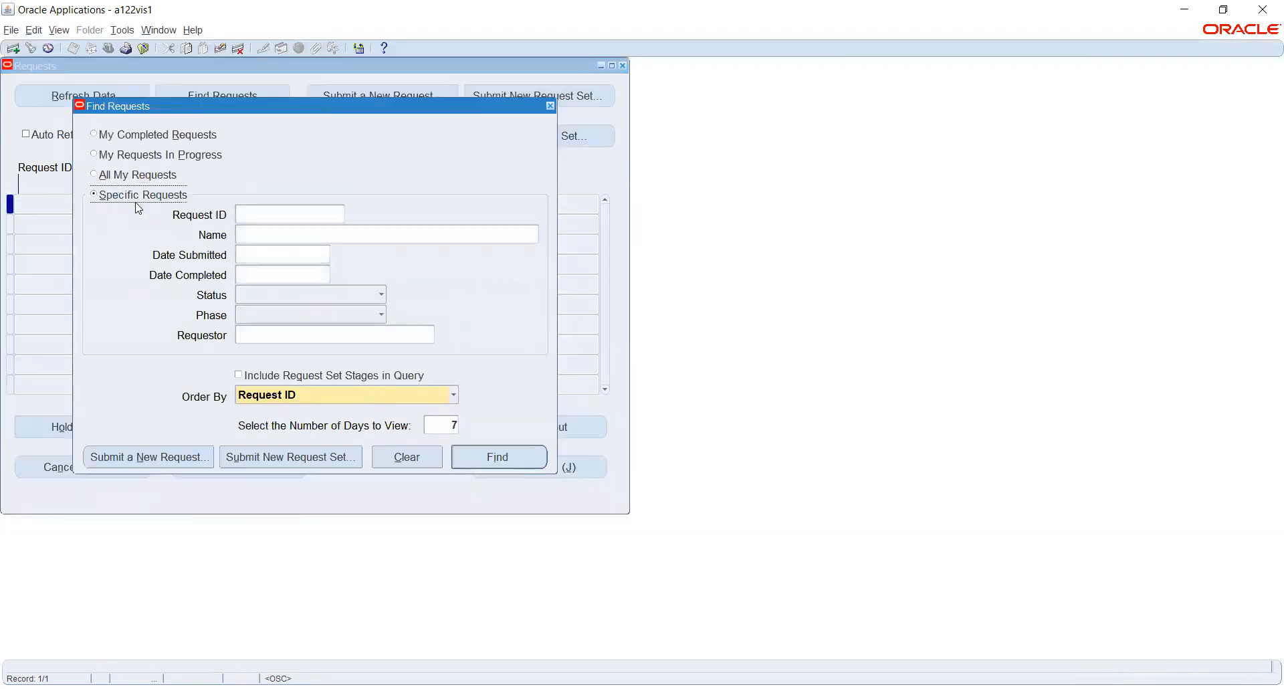
click(252, 214)
click(550, 105)
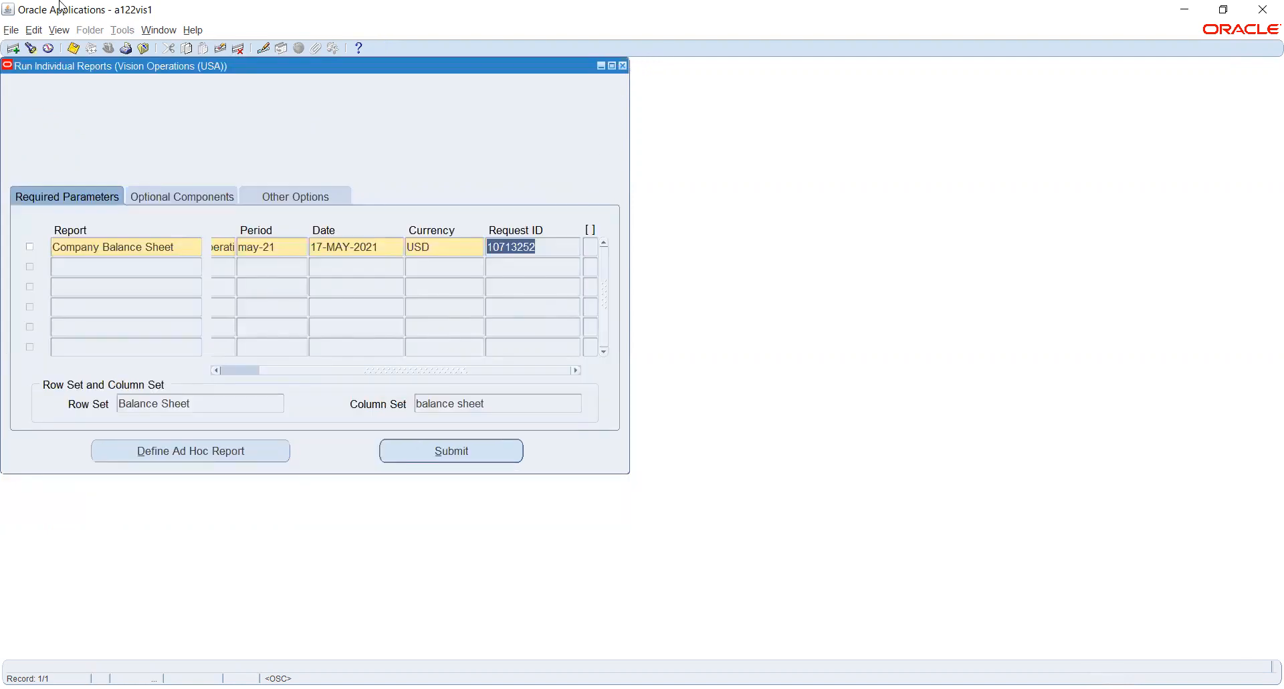
Find the specific concurrent request with request ID 10713252.
click(59, 31)
click(66, 226)
click(142, 195)
click(271, 217)
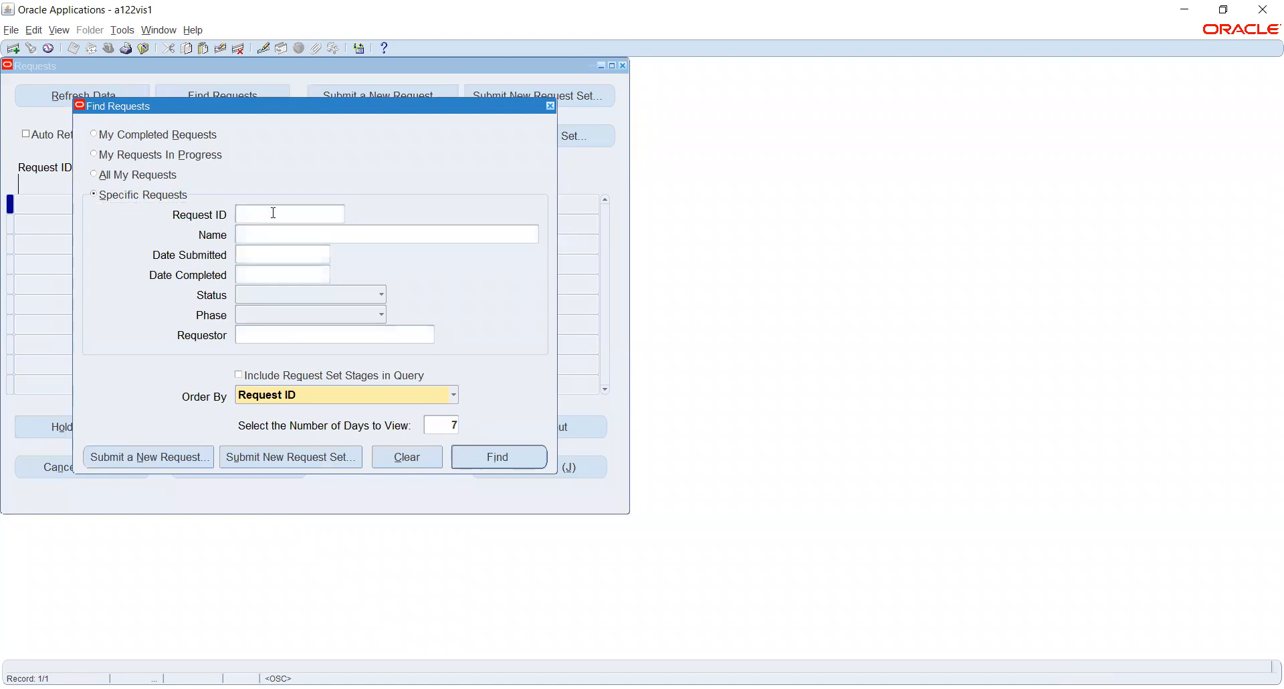
text(10713252)
click(502, 461)
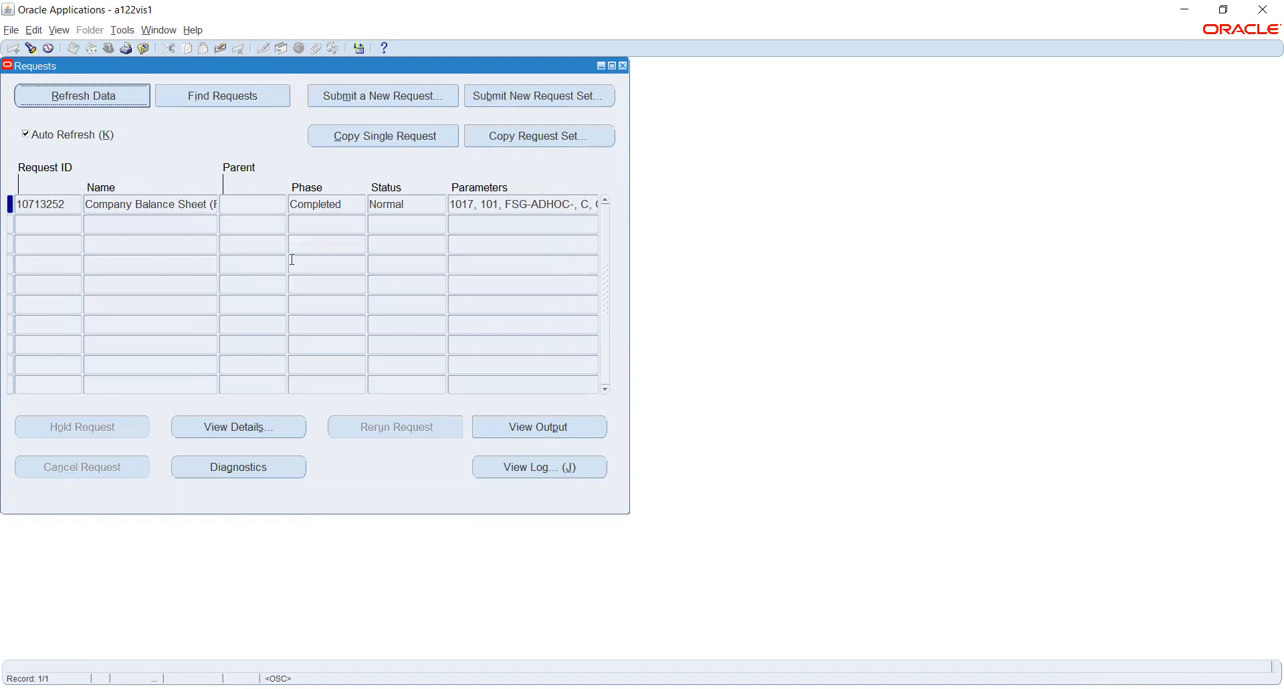
View the Company Balance Sheet request's output in the browser and examine its asset and liability sections, highlighting the Current Assets heading.
click(124, 204)
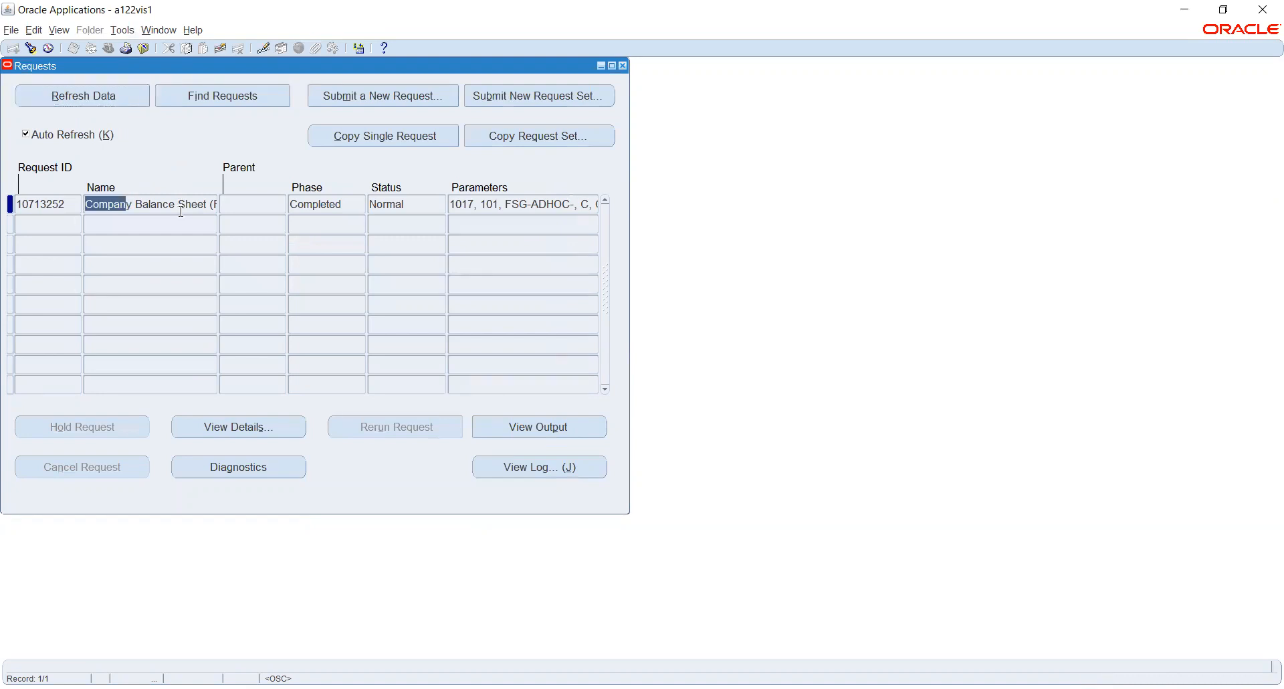
click(527, 434)
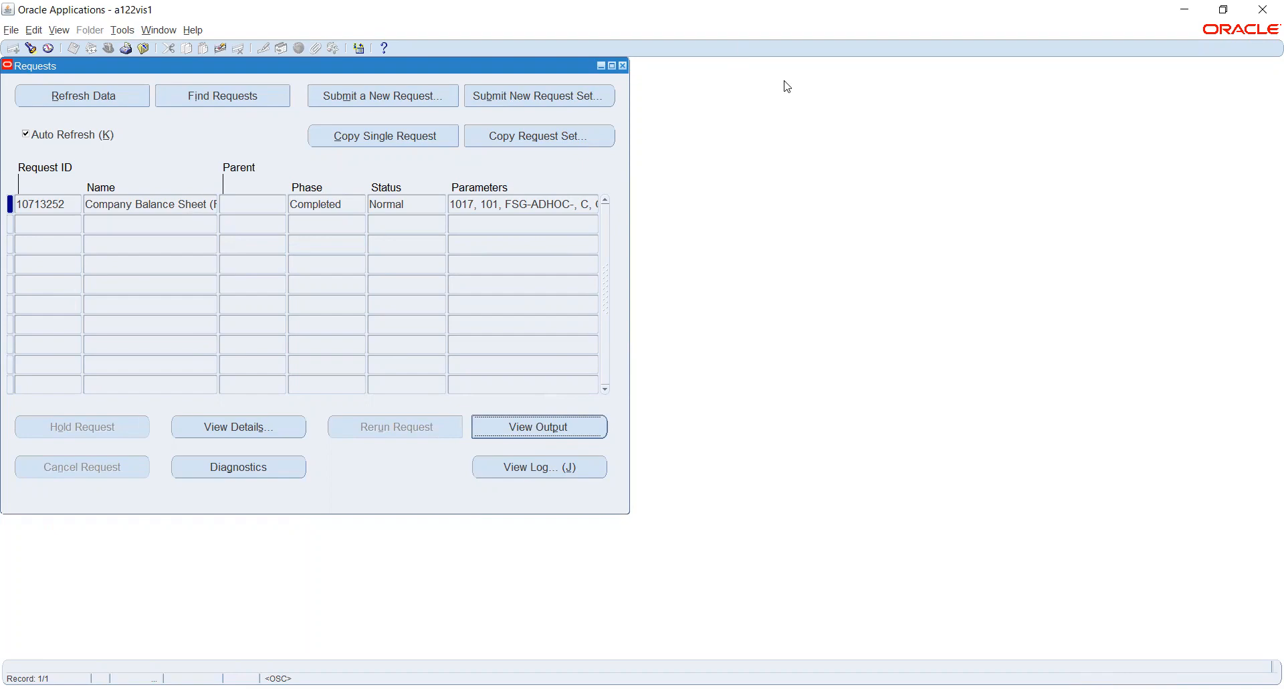
scroll(382, 241, down, 7)
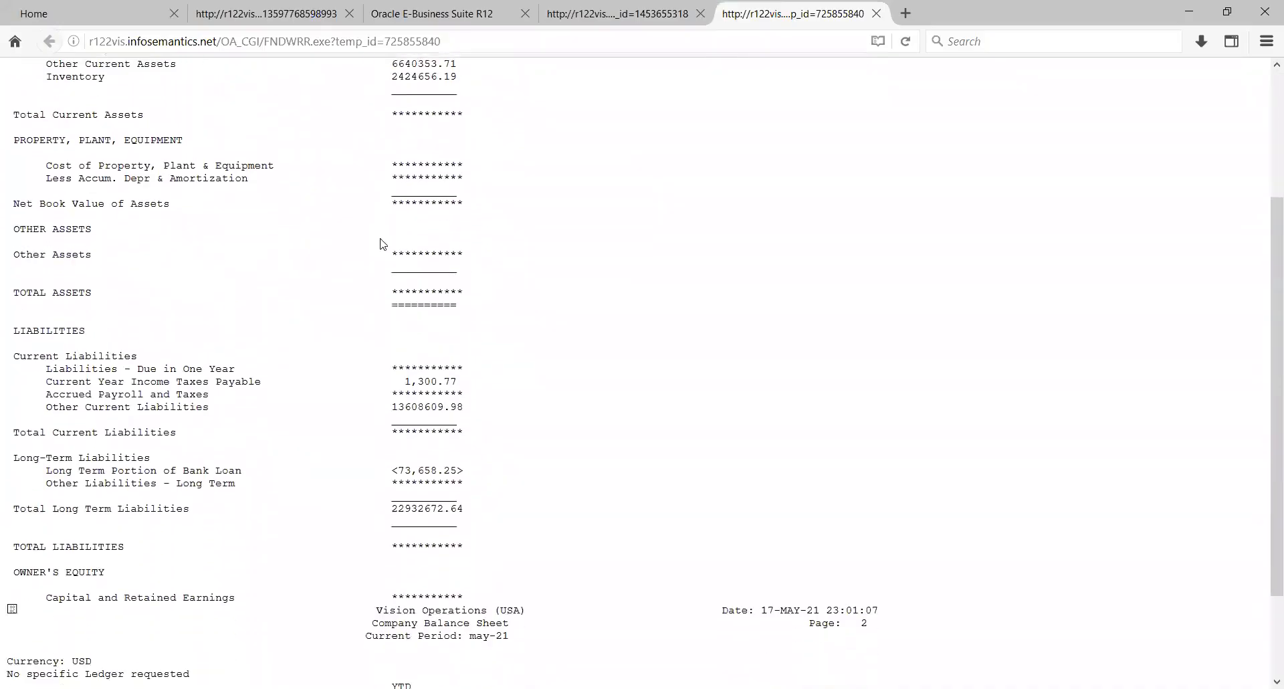
scroll(383, 243, up, 3)
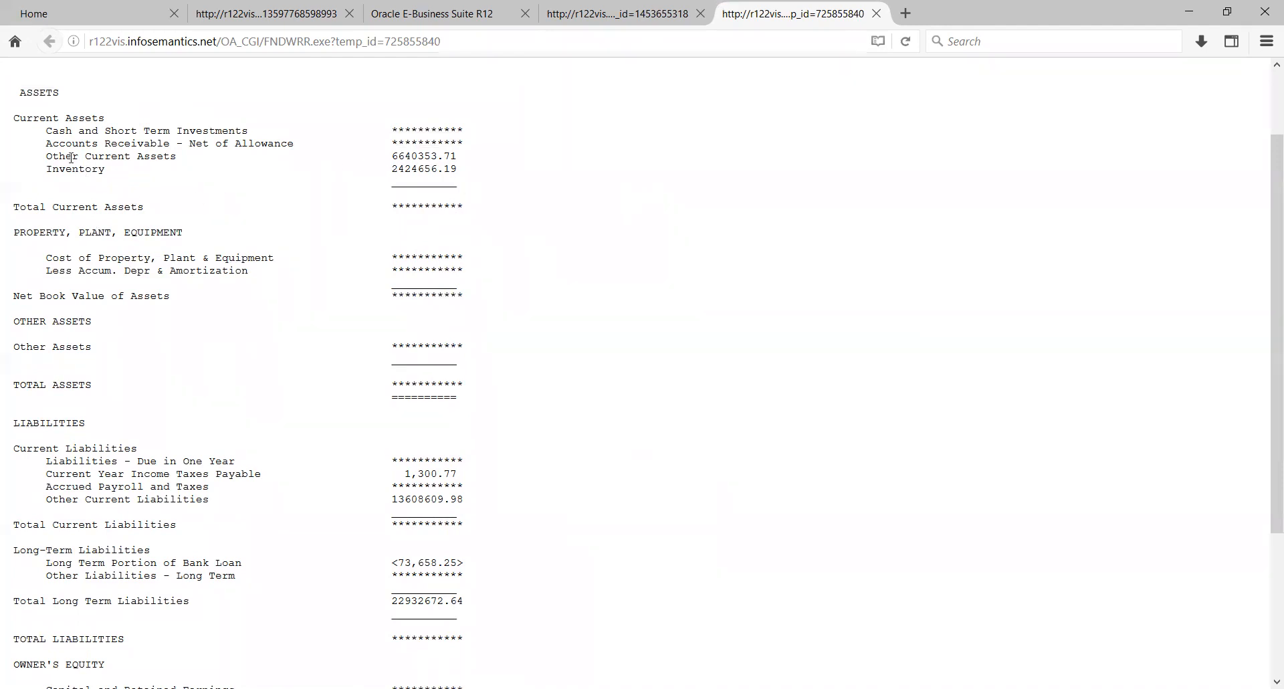
drag(19, 91, 117, 118)
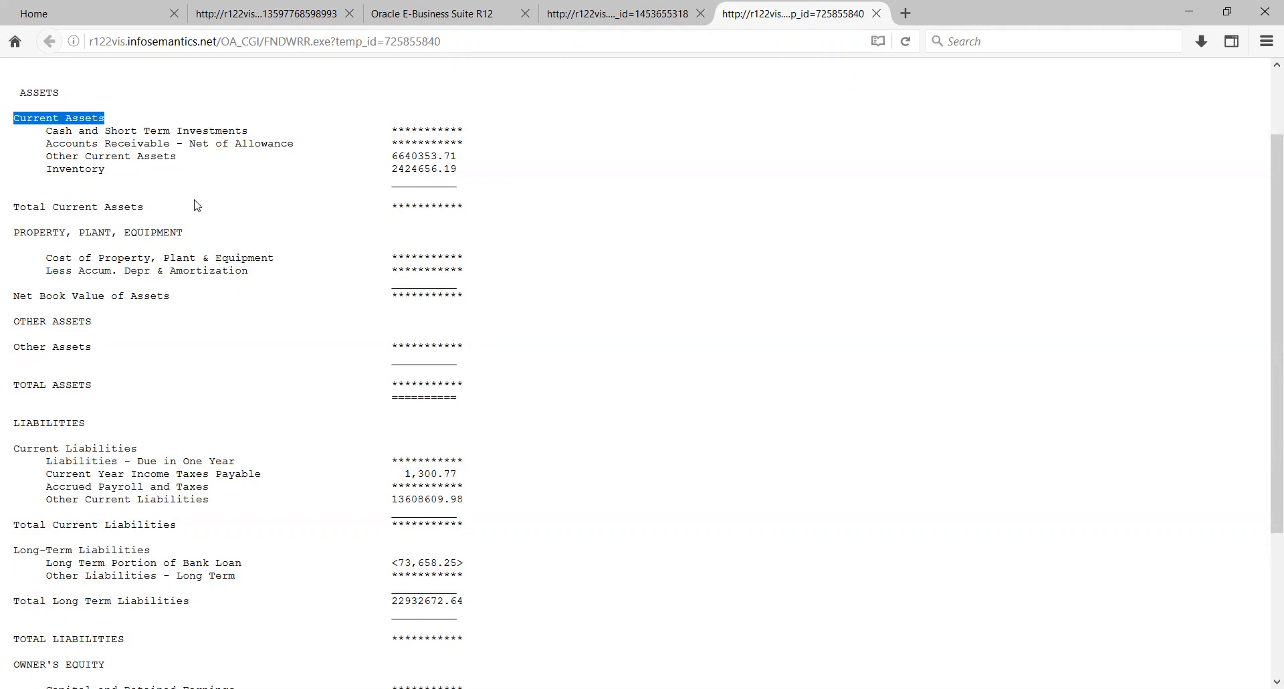
Examine the rest of the Company Balance Sheet output down to total liabilities and owner's equity, highlighting the Net Income for Current Year line.
scroll(197, 206, down, 3)
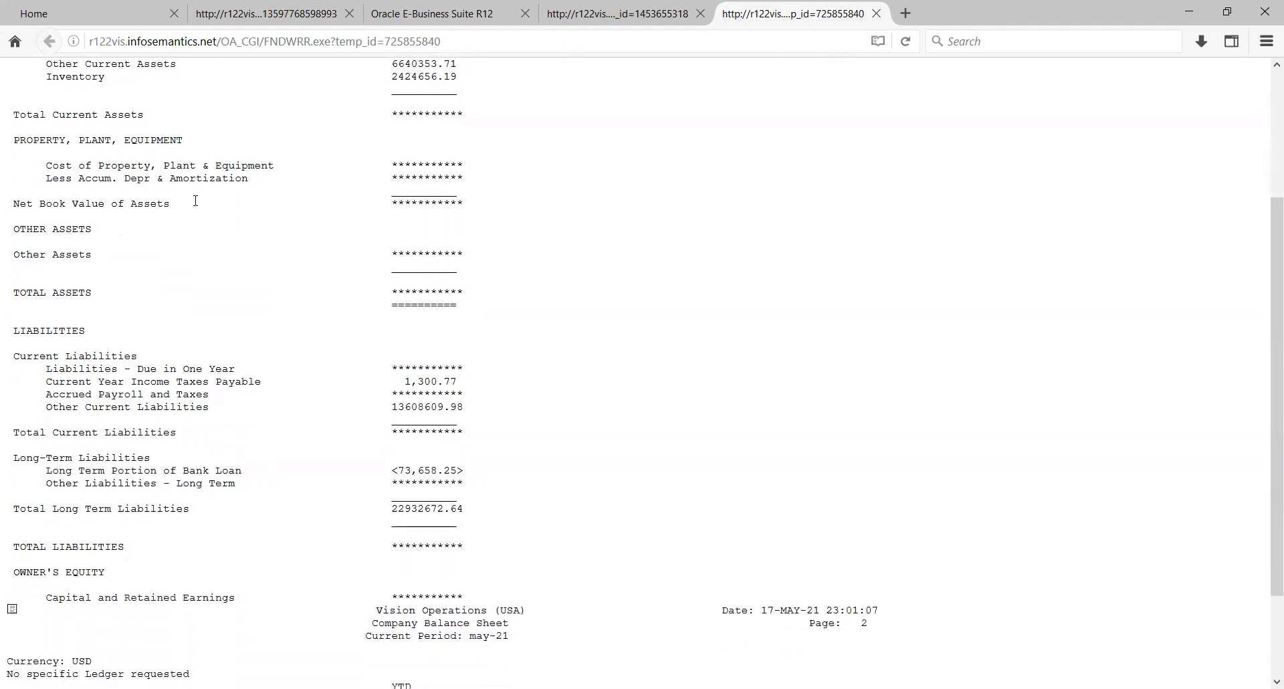
scroll(196, 201, down, 3)
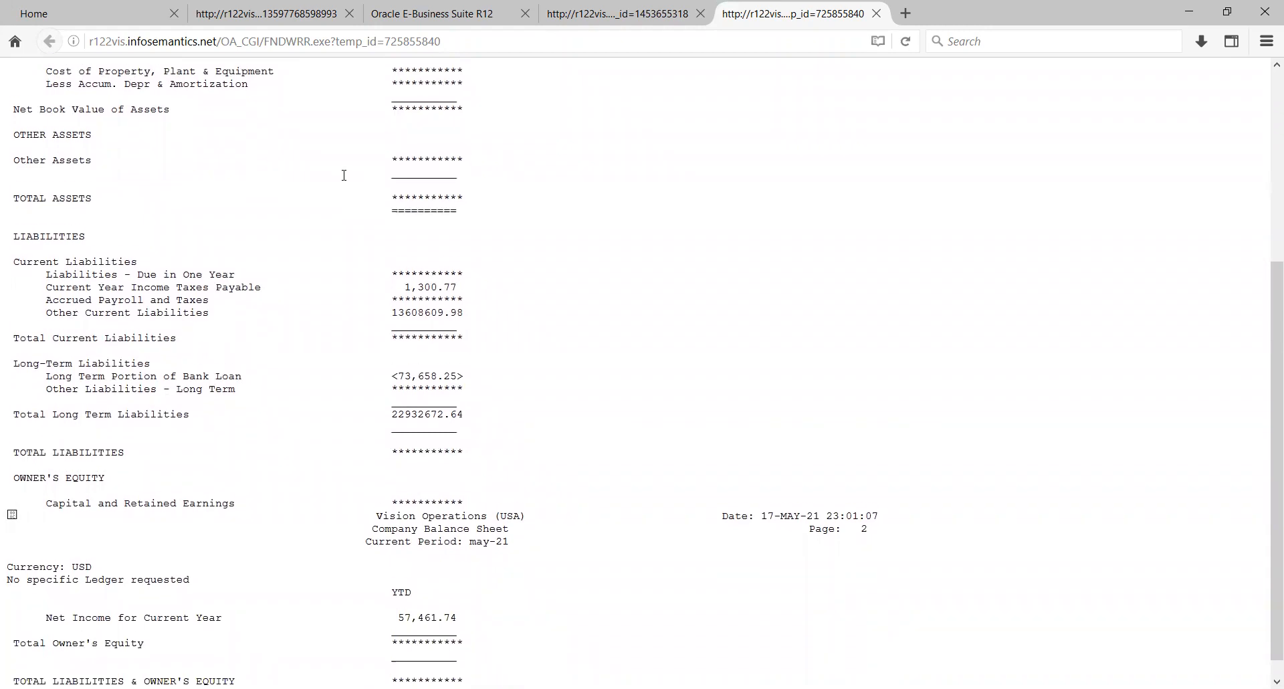
scroll(345, 175, down, 1)
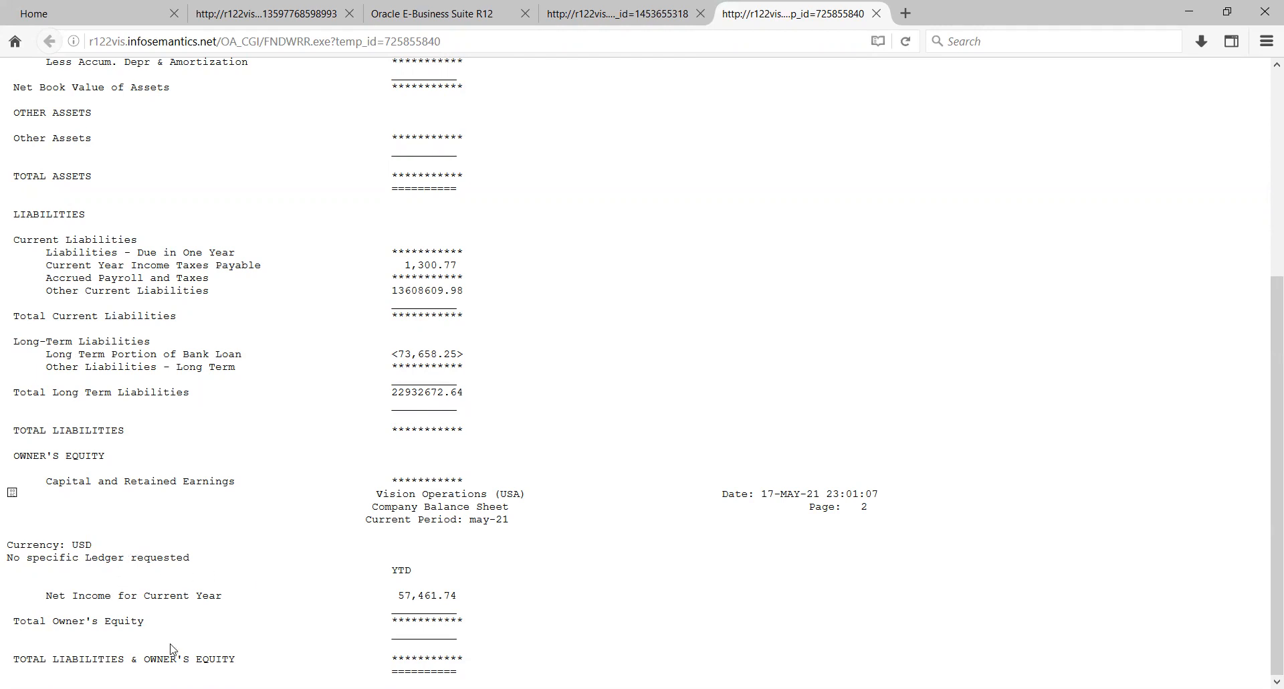
drag(124, 596, 235, 595)
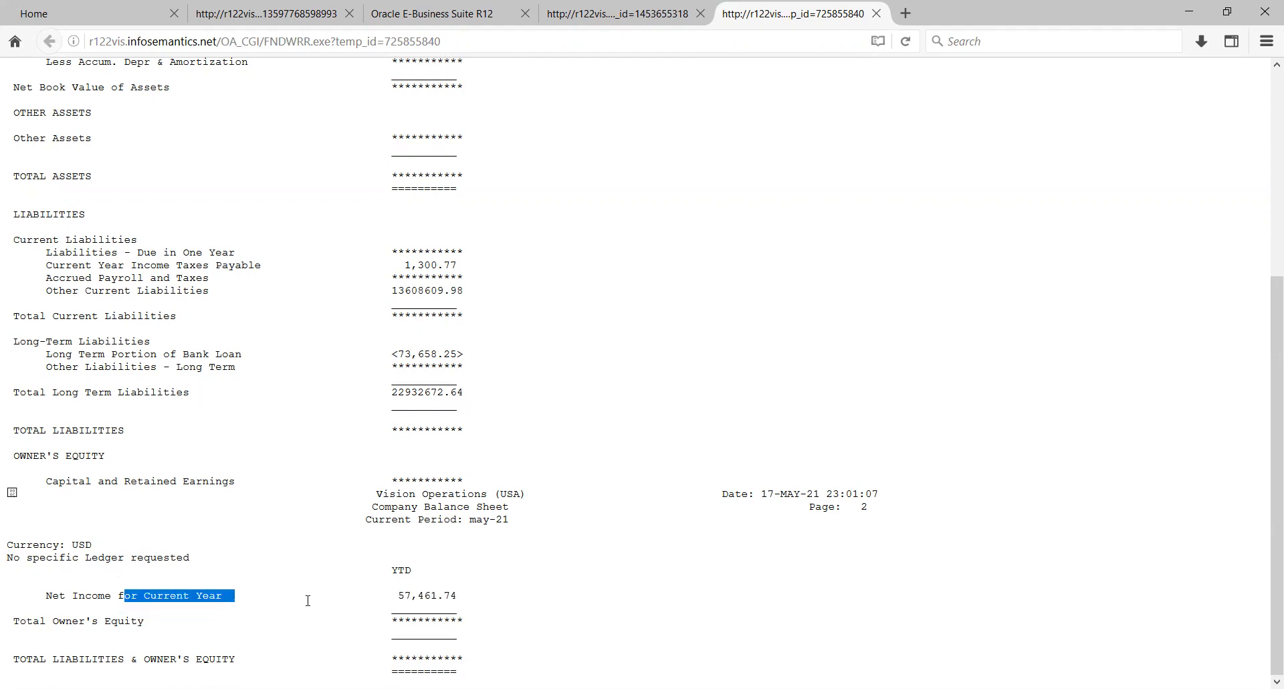
drag(401, 595, 479, 600)
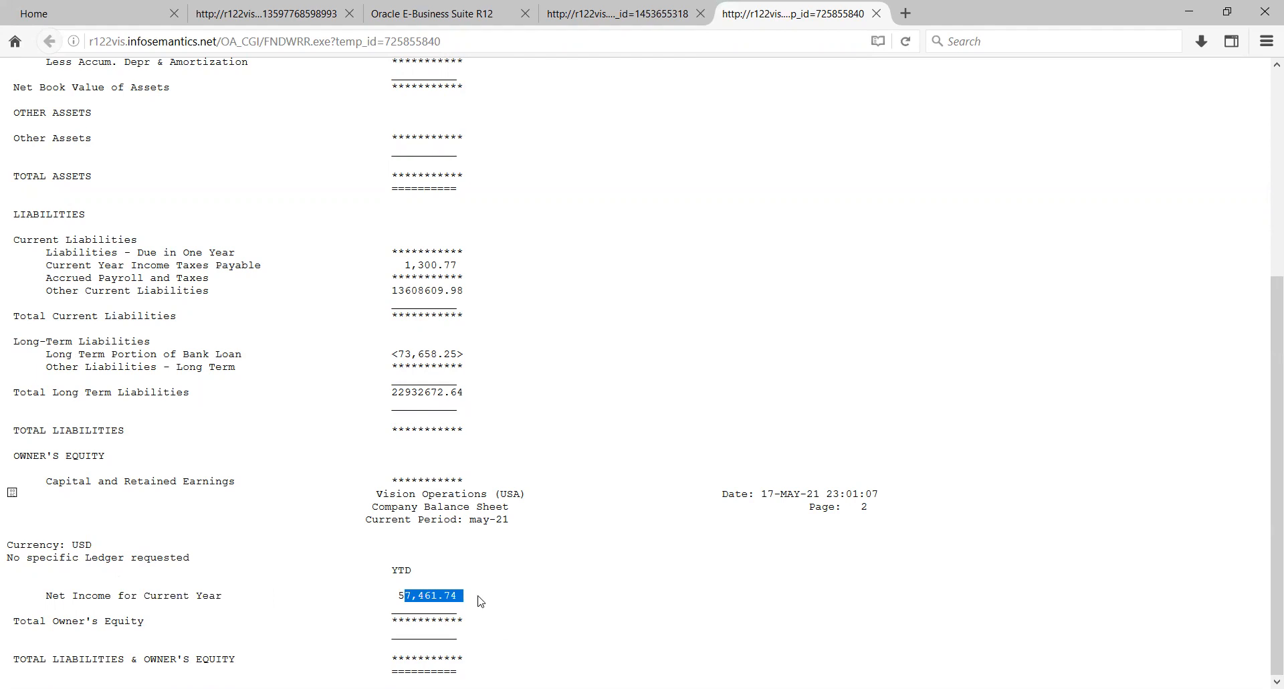
click(504, 576)
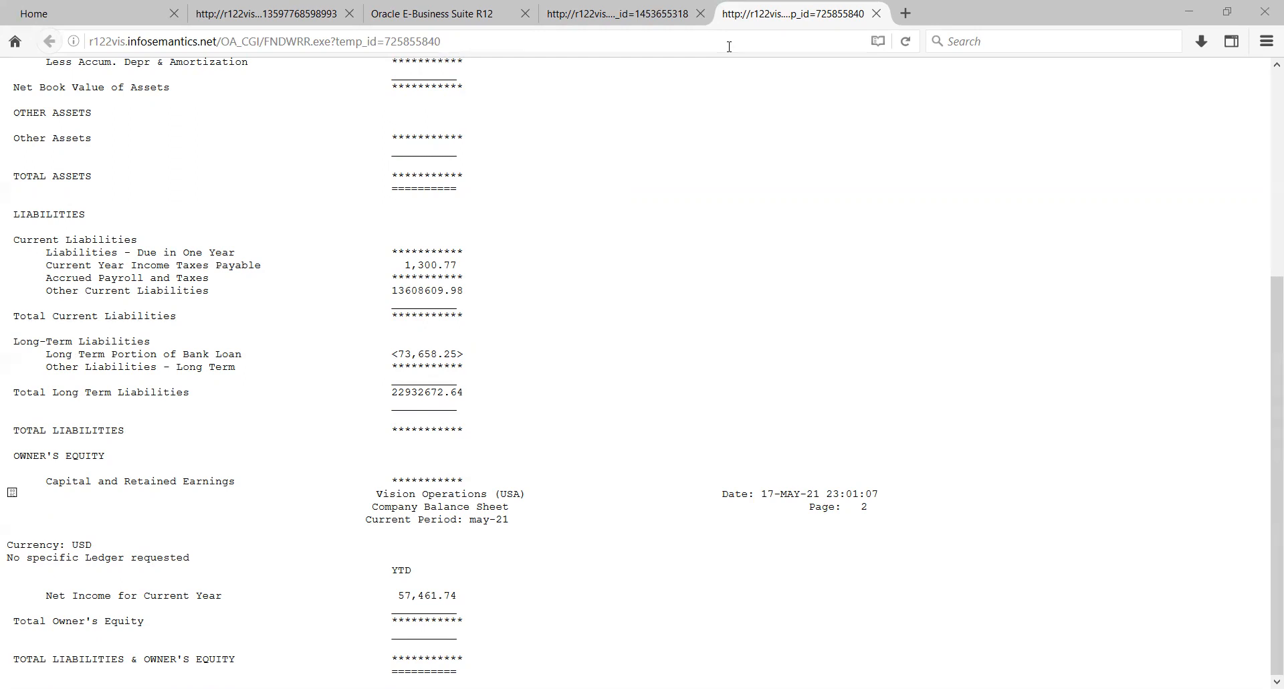
Return to Oracle Applications, close the Run Individual Reports and Define Financial Report forms, and collapse the whole Navigator function tree.
key(alt+Tab)
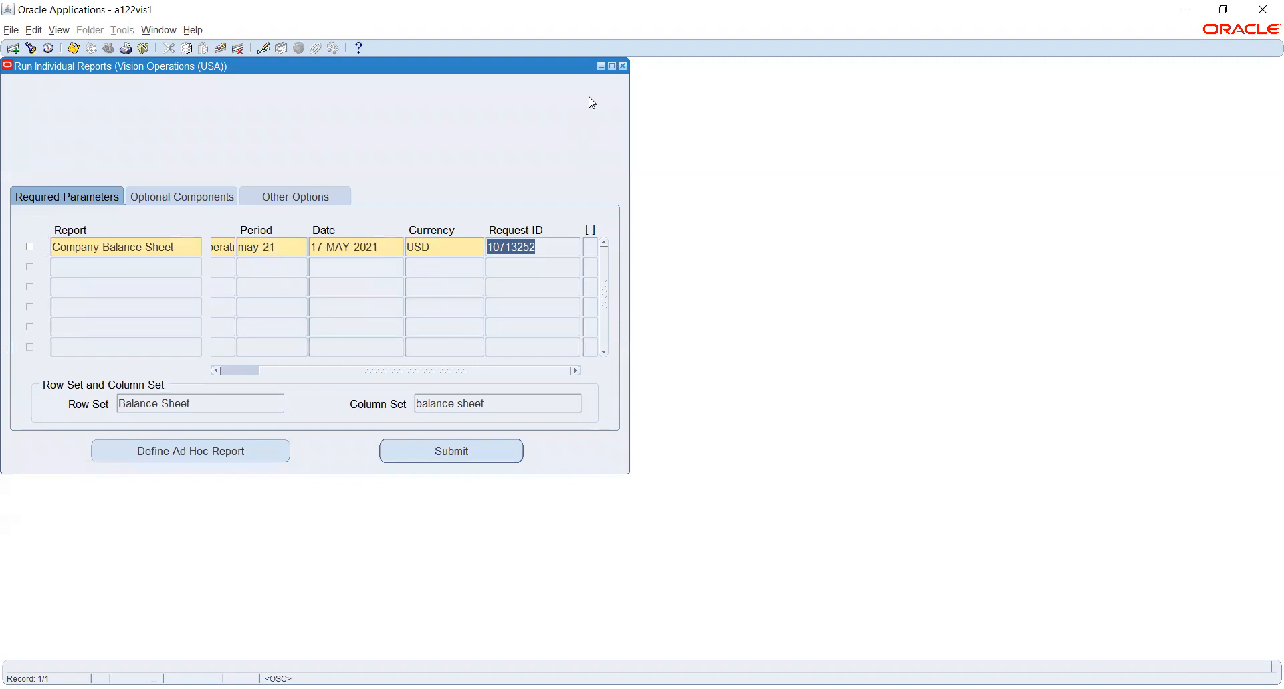
click(624, 67)
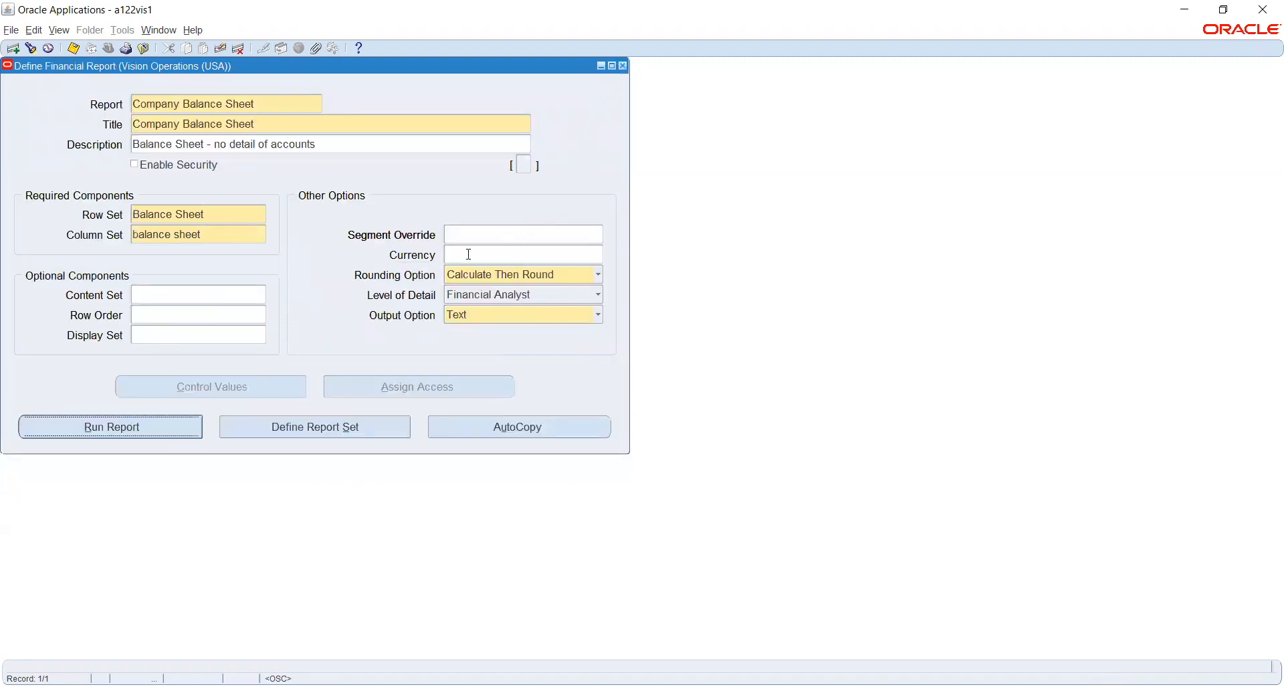
click(623, 66)
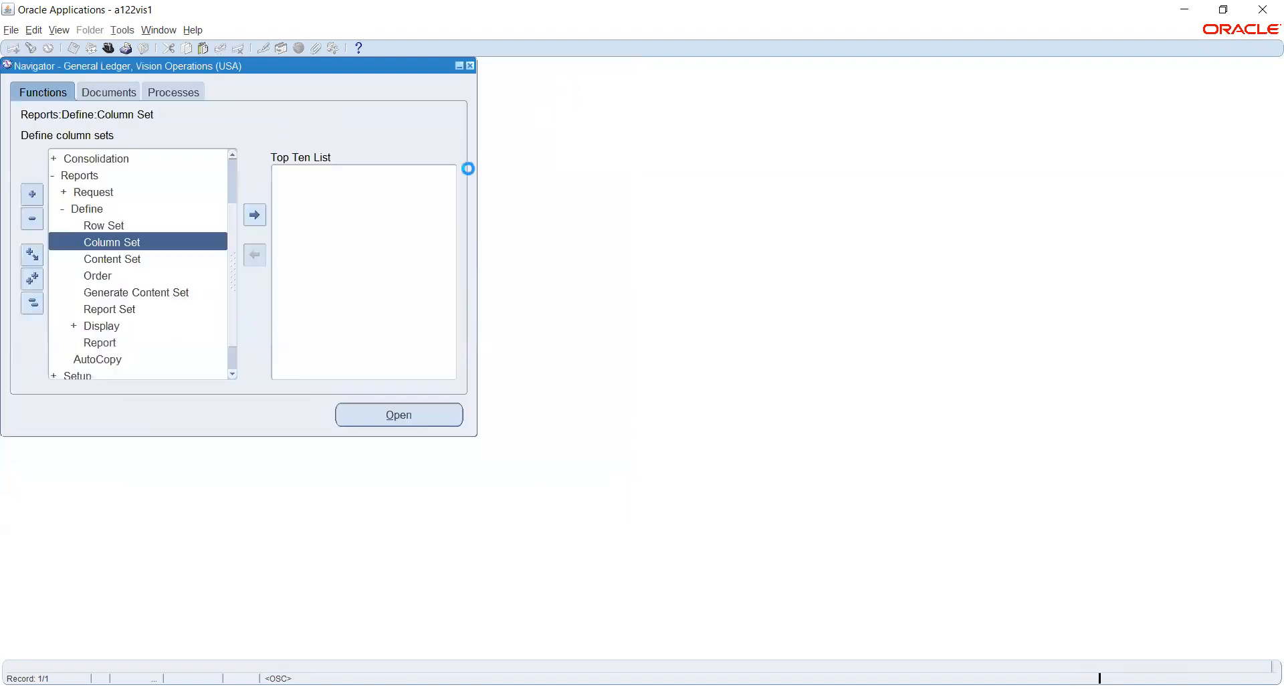
click(32, 303)
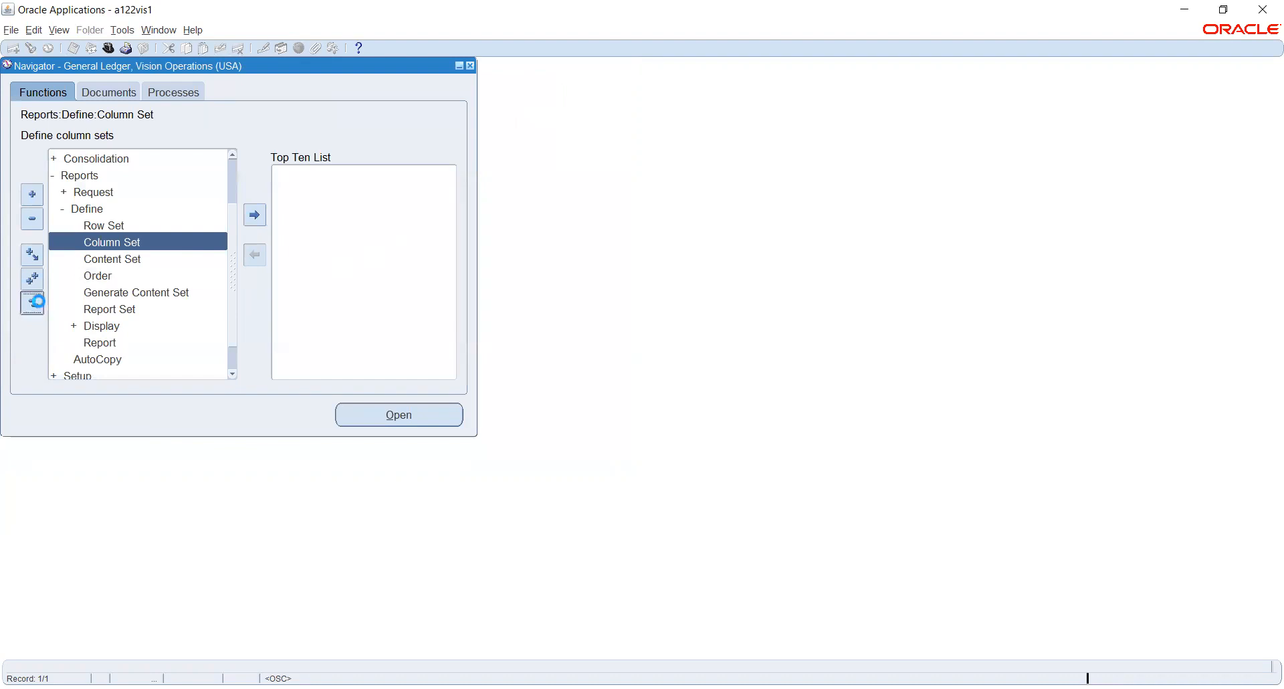
key(alt+Tab)
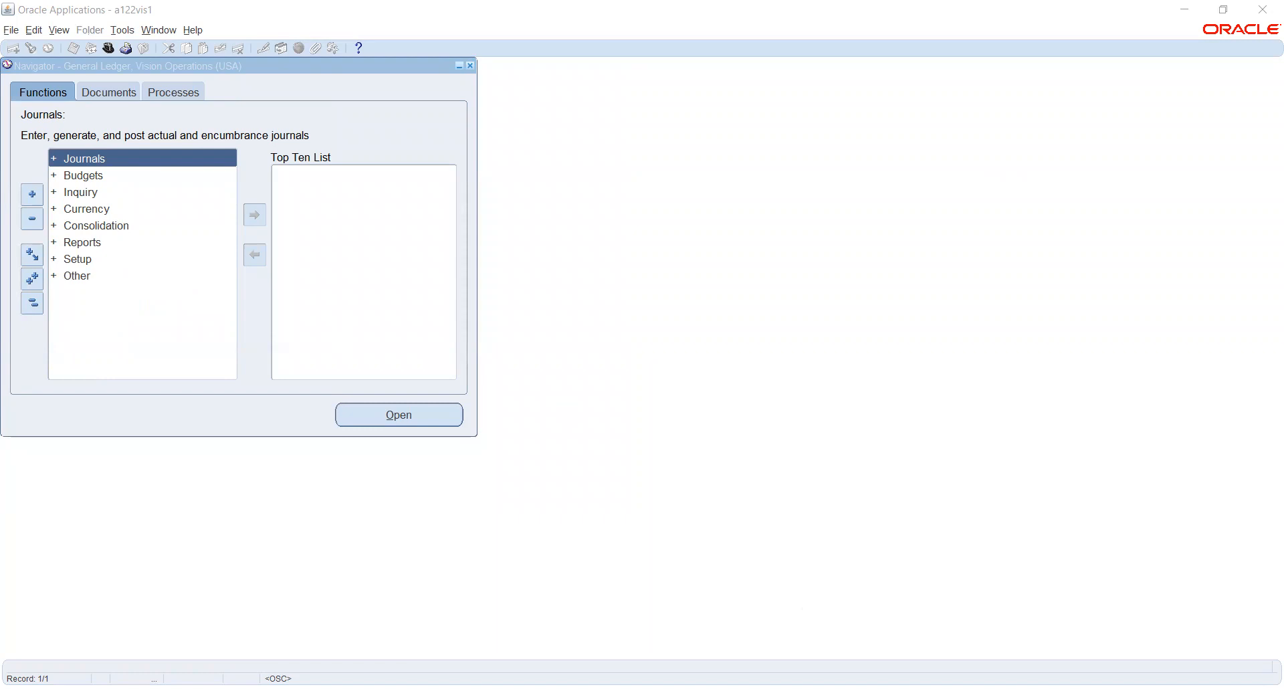
click(98, 148)
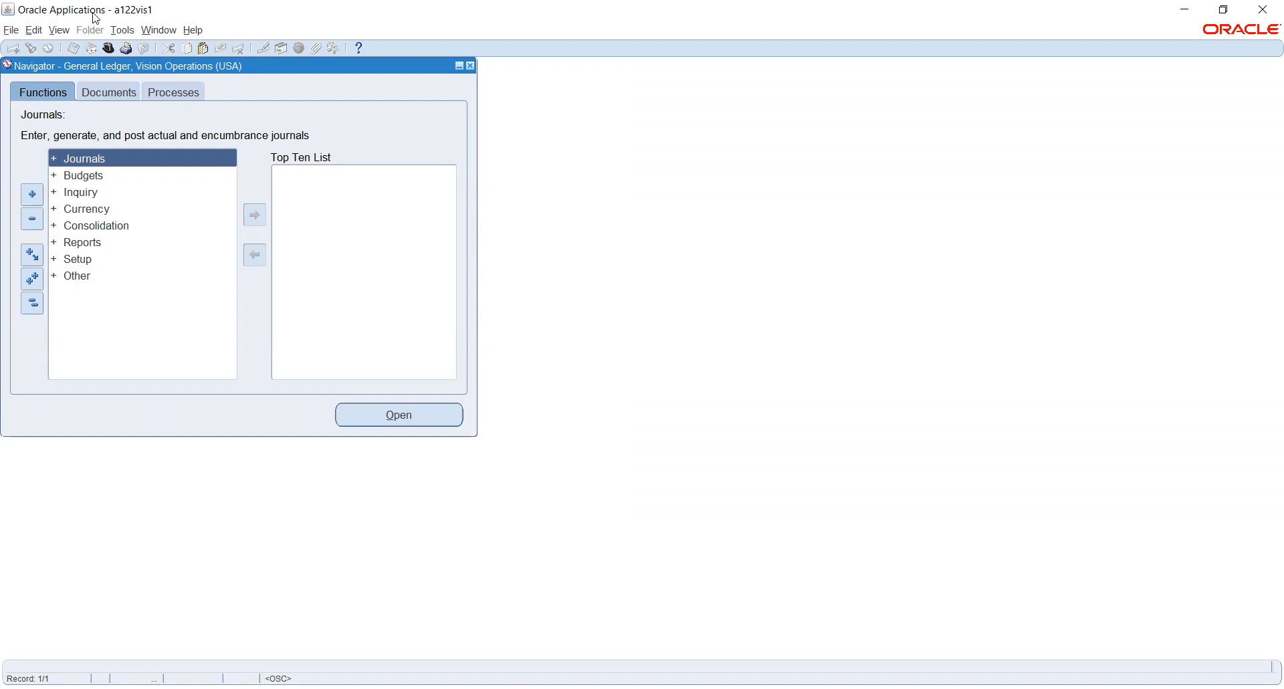
Start a new concurrent request and choose the Account Analysis - (180 Char) report from the names matching %accoun%.
click(58, 30)
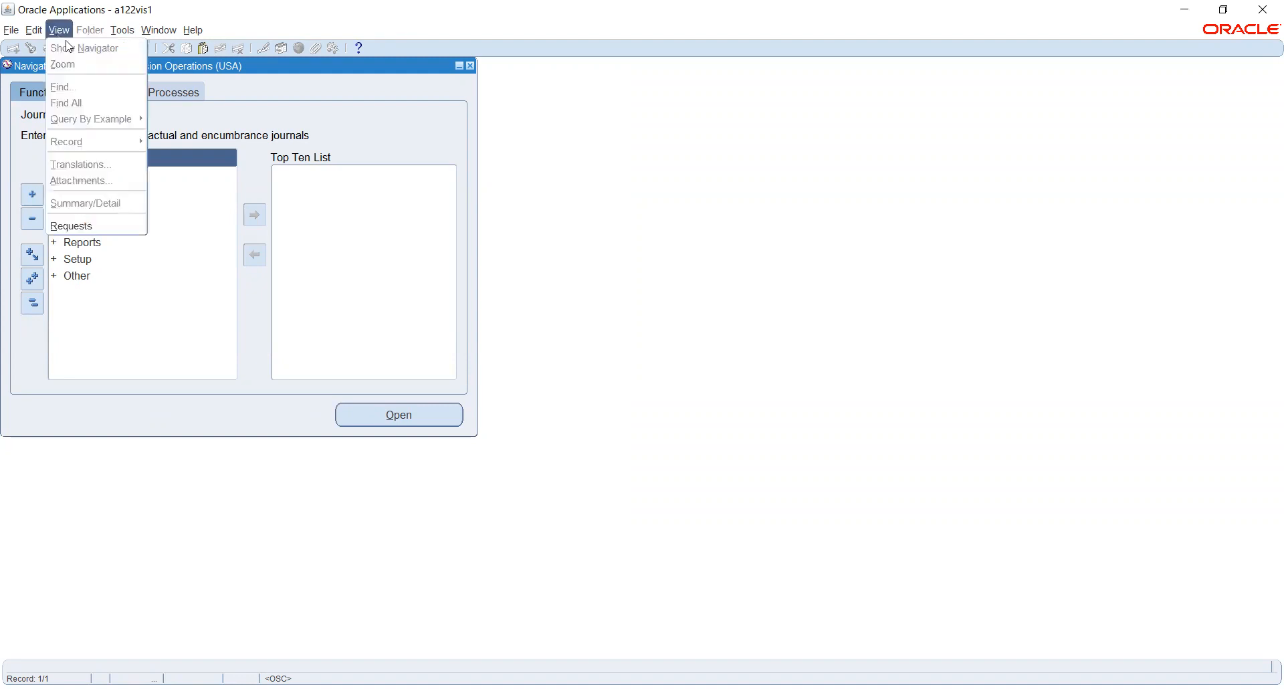
click(76, 227)
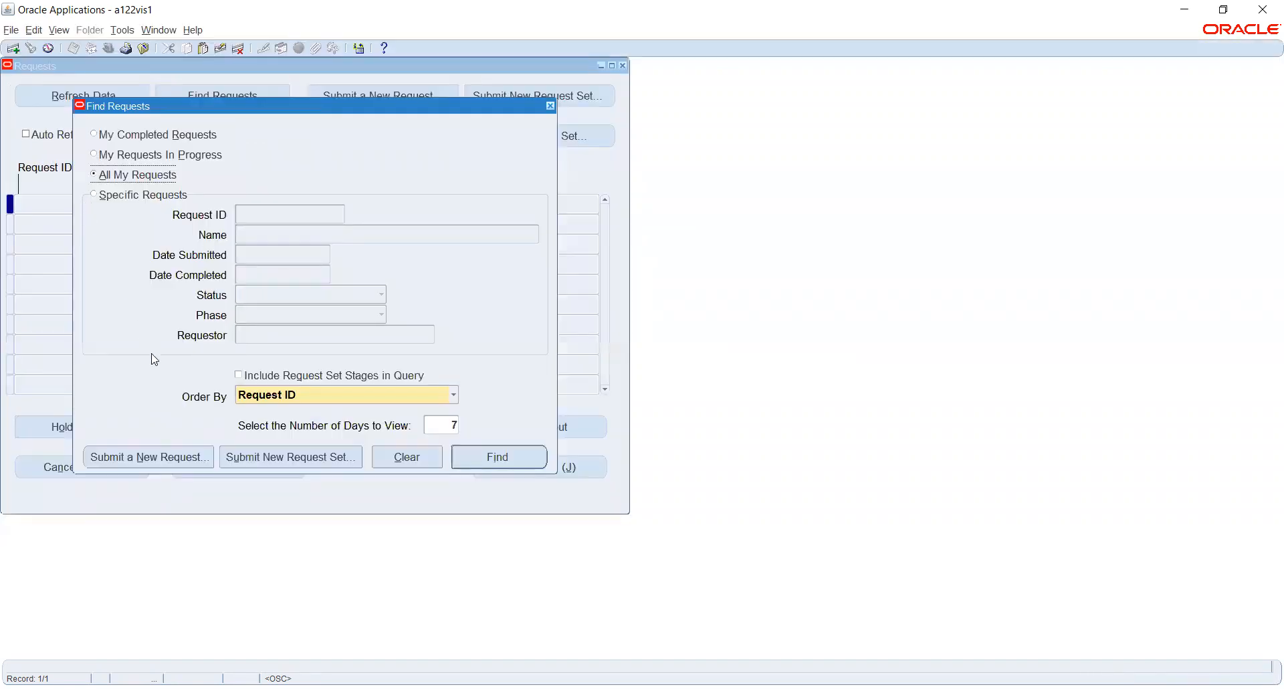
click(159, 459)
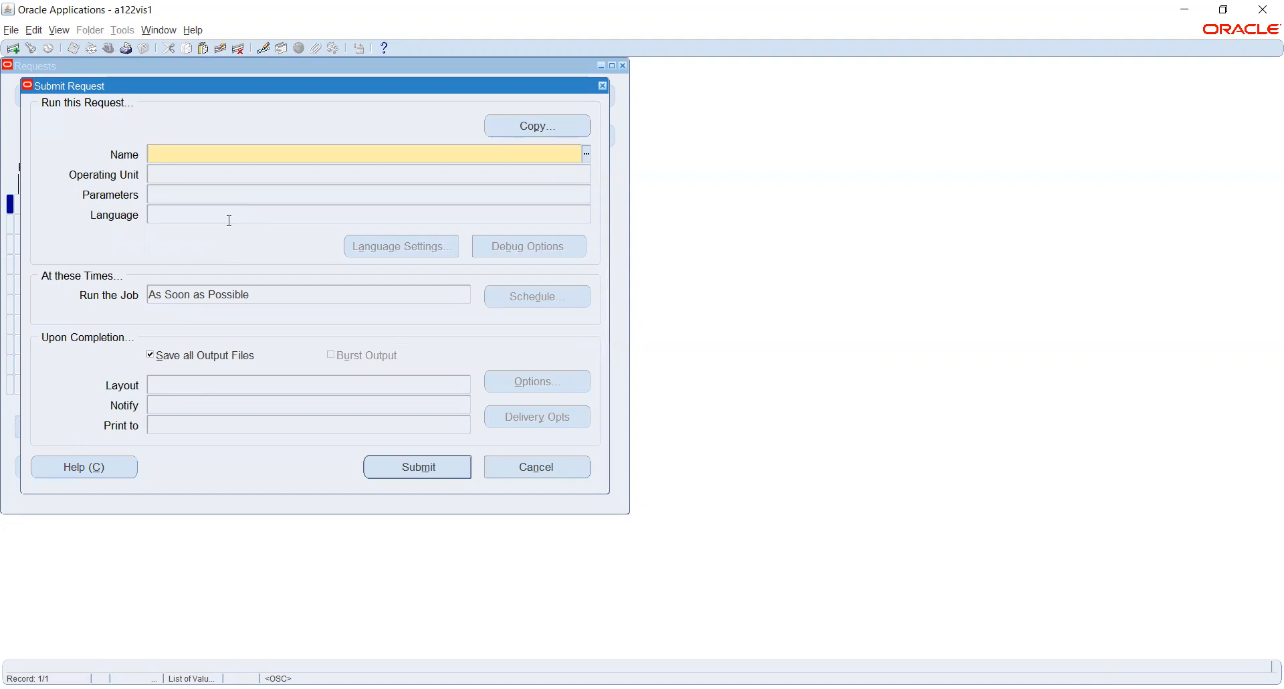
text(%accoun%)
key(Tab)
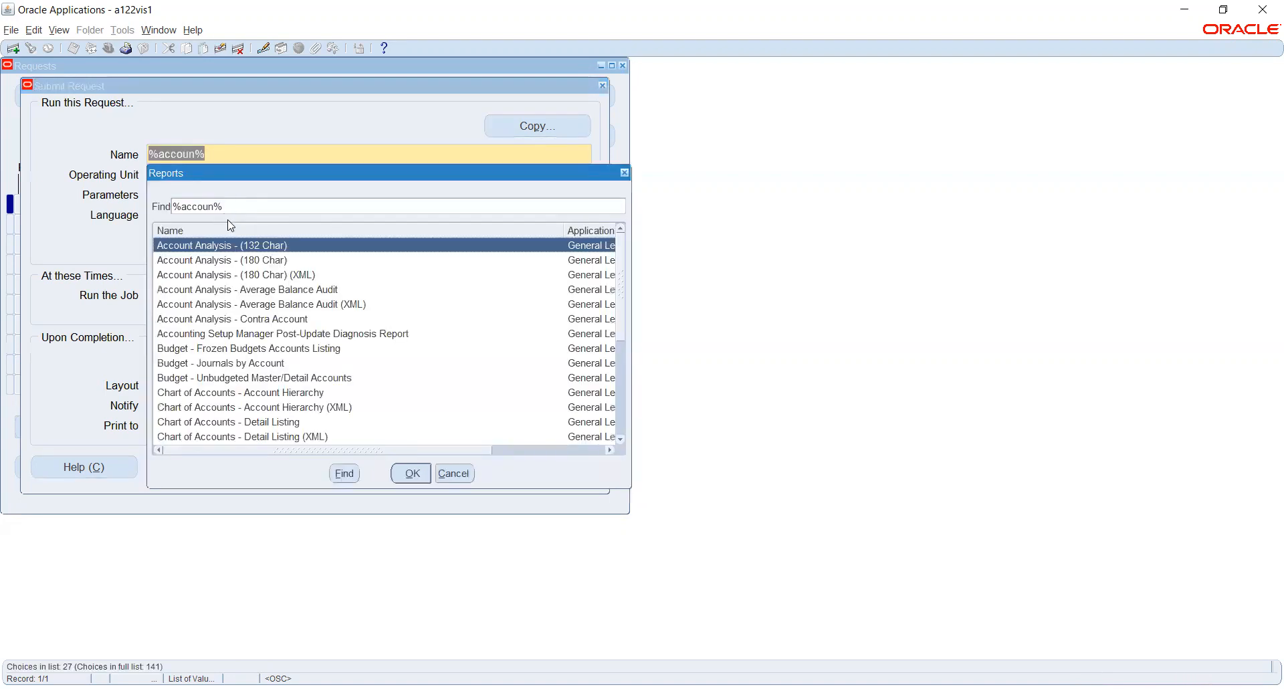
key(Down)
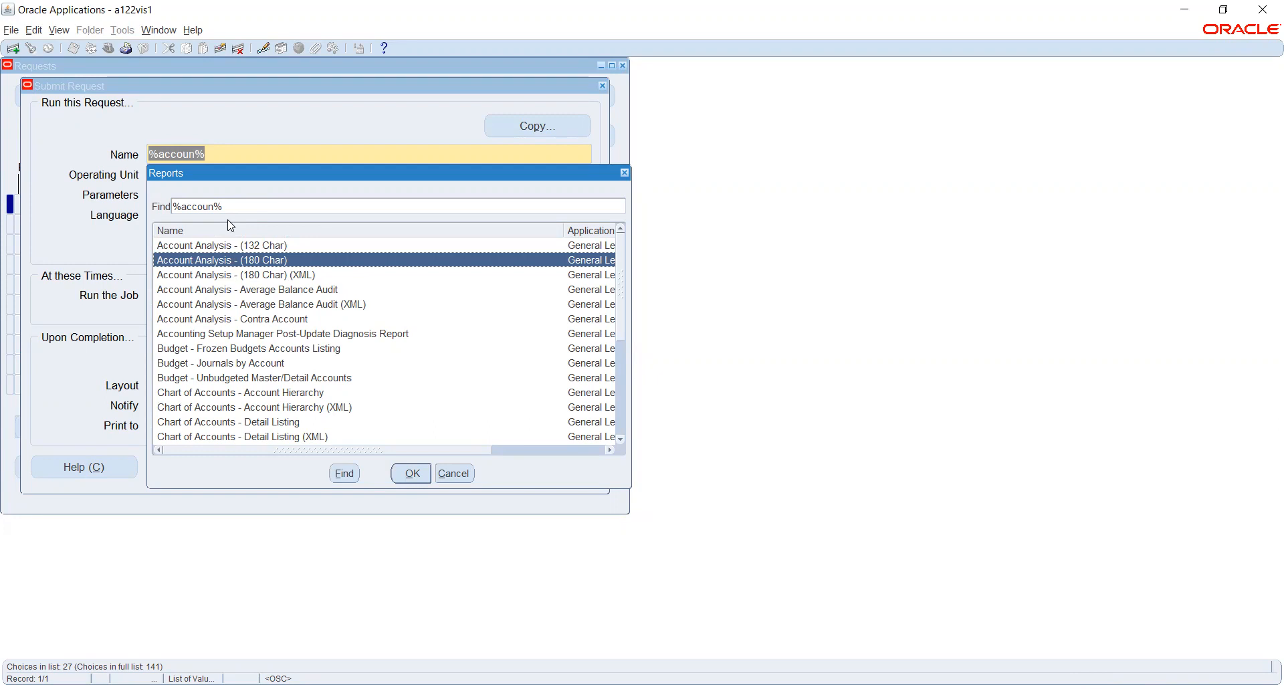
key(Return)
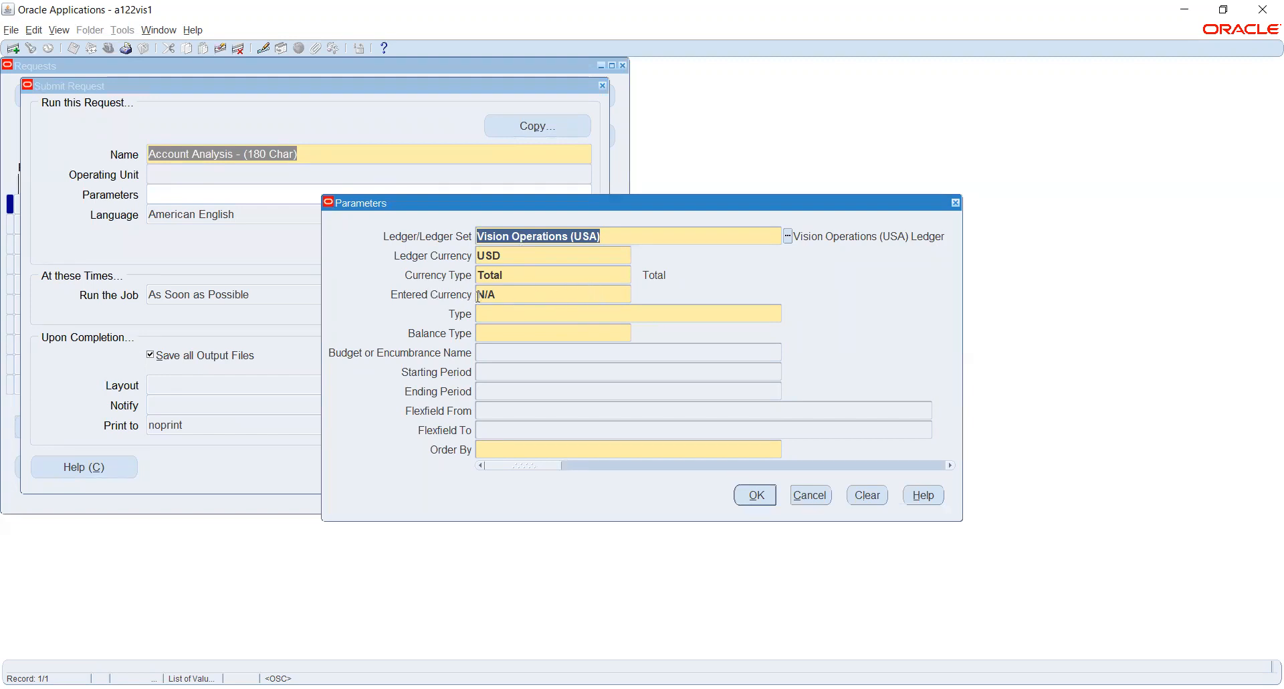
click(596, 274)
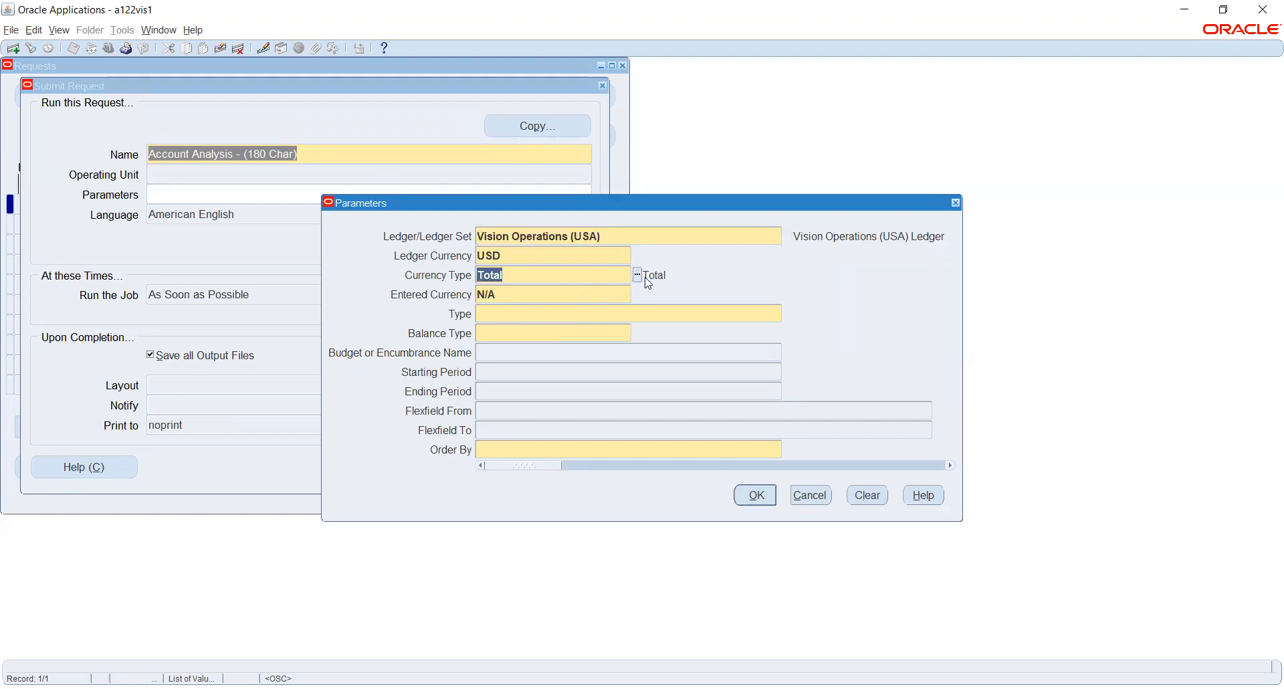
click(637, 275)
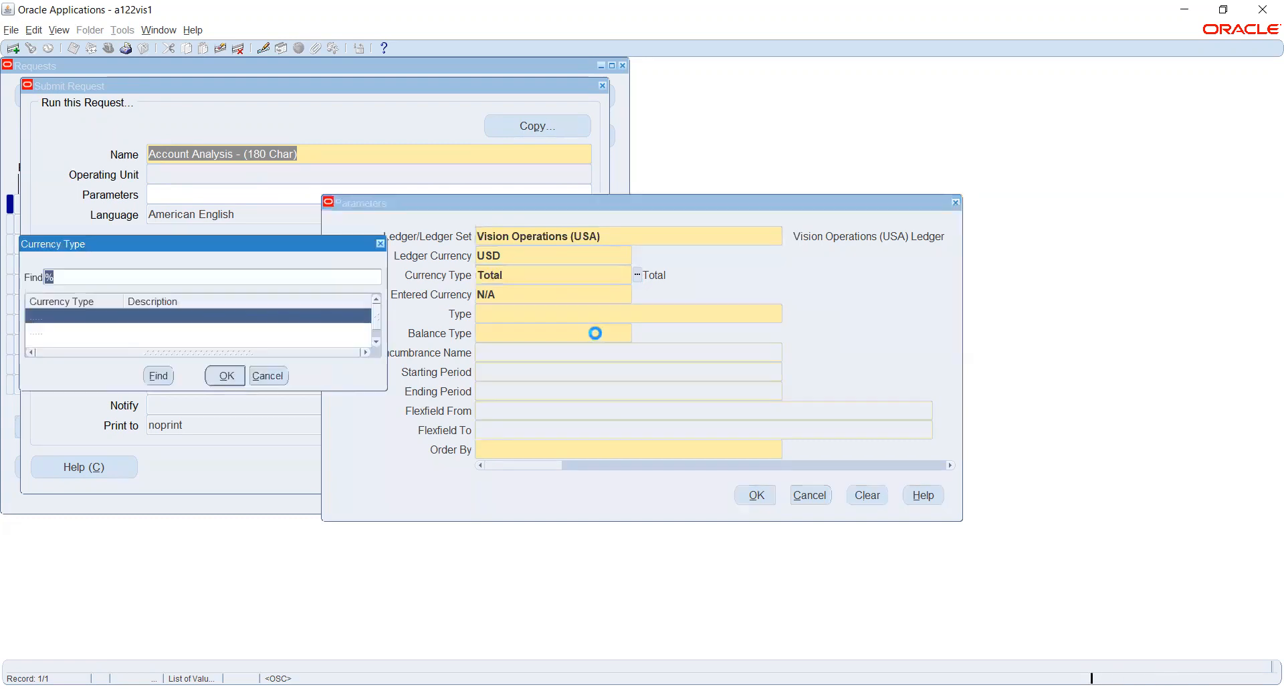
click(268, 376)
Set the report's Type parameter to Source Item and its Balance Type to A.
click(497, 313)
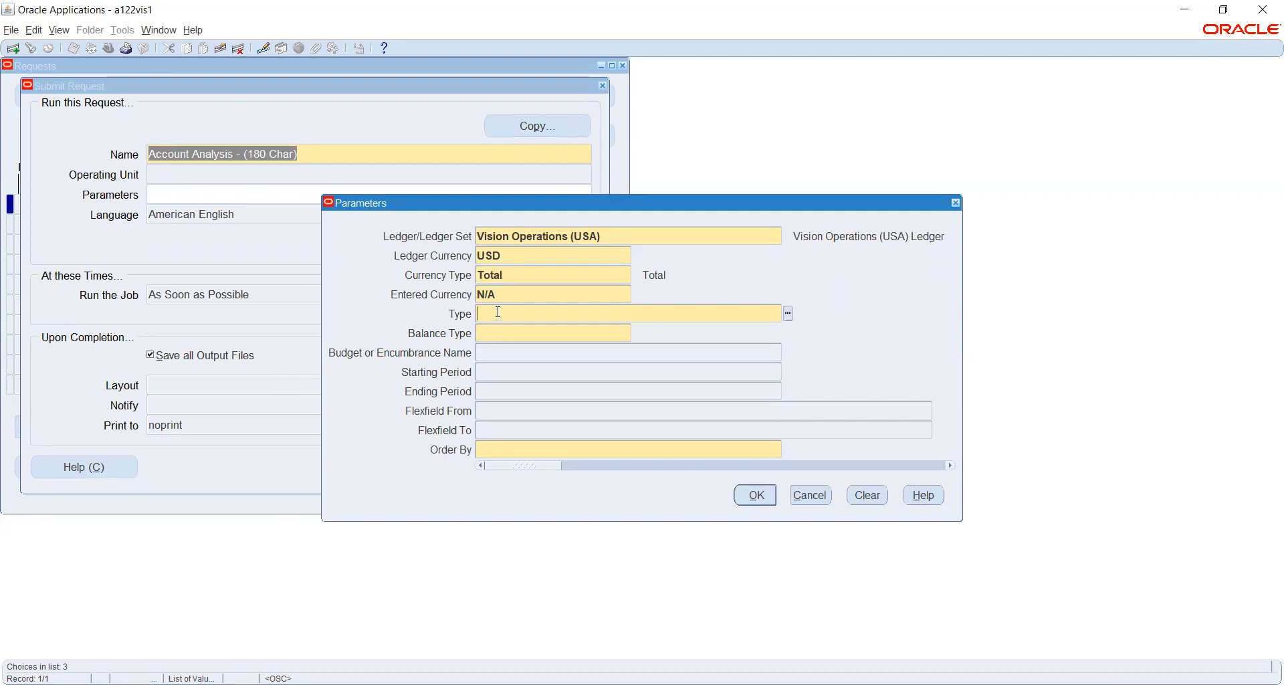
click(788, 314)
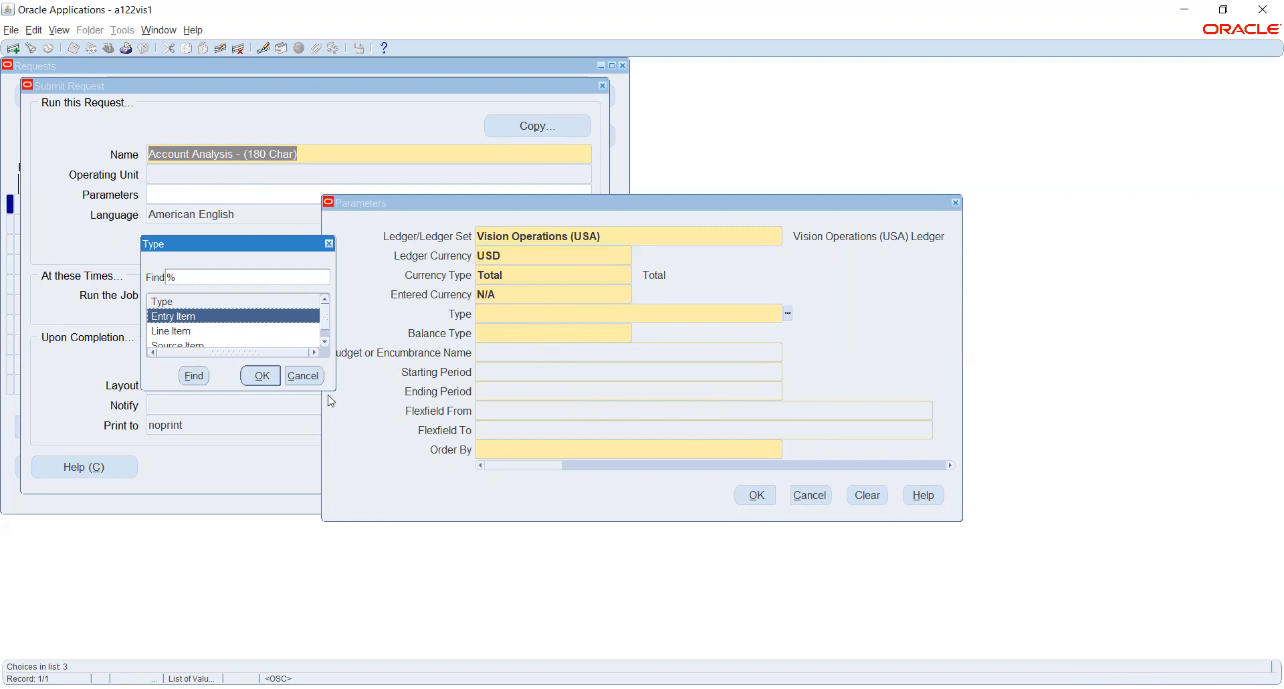
key(s)
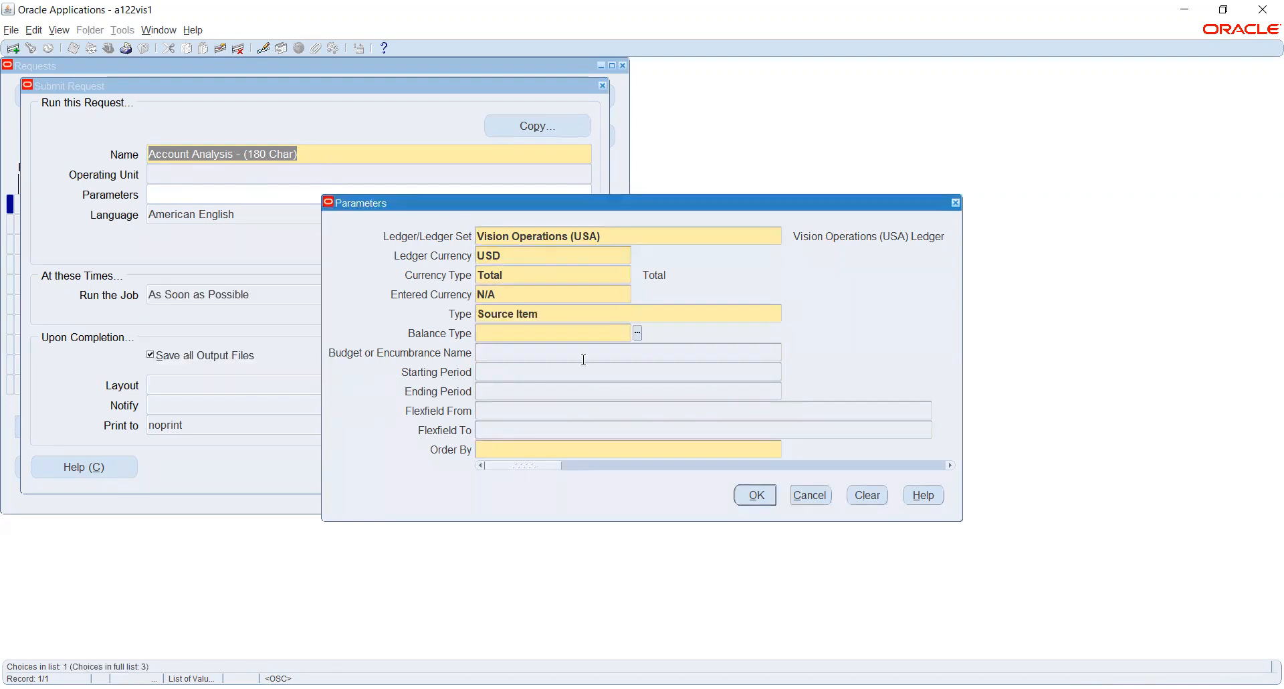
text(A)
key(Tab)
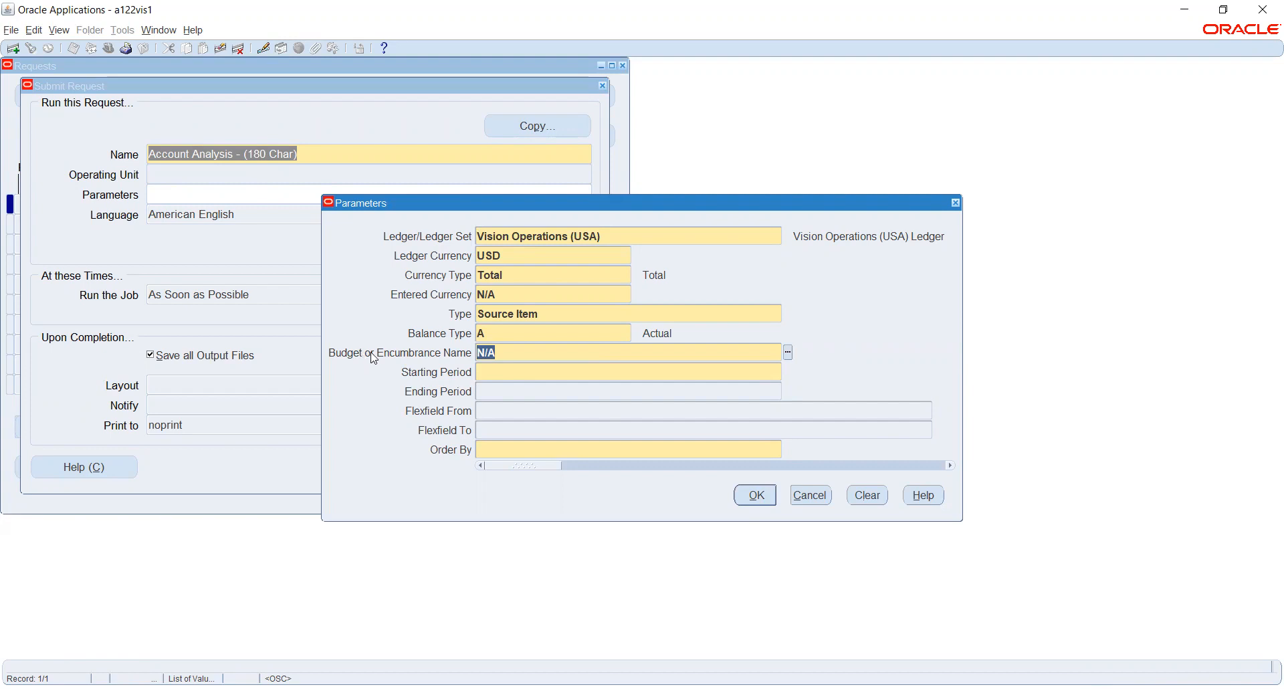
Set the report's Starting Period to apr-21 and its Ending Period to may-21.
click(723, 372)
click(788, 373)
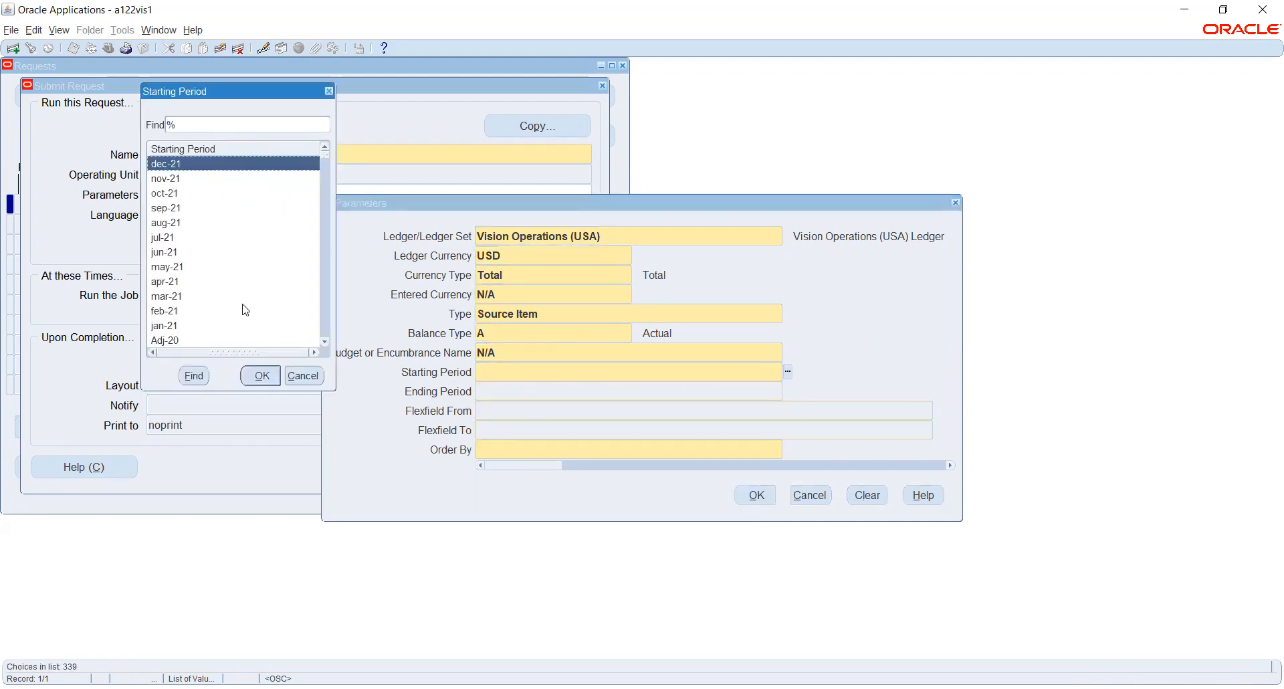
text(apr-)
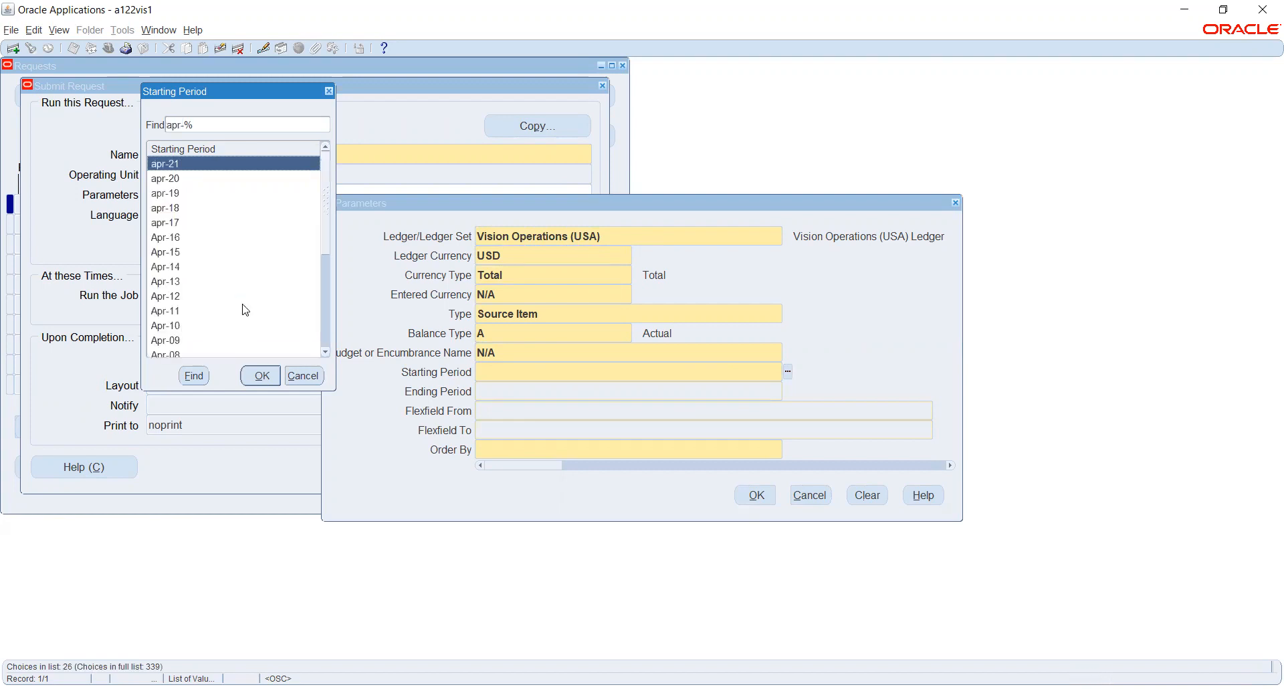
key(Return)
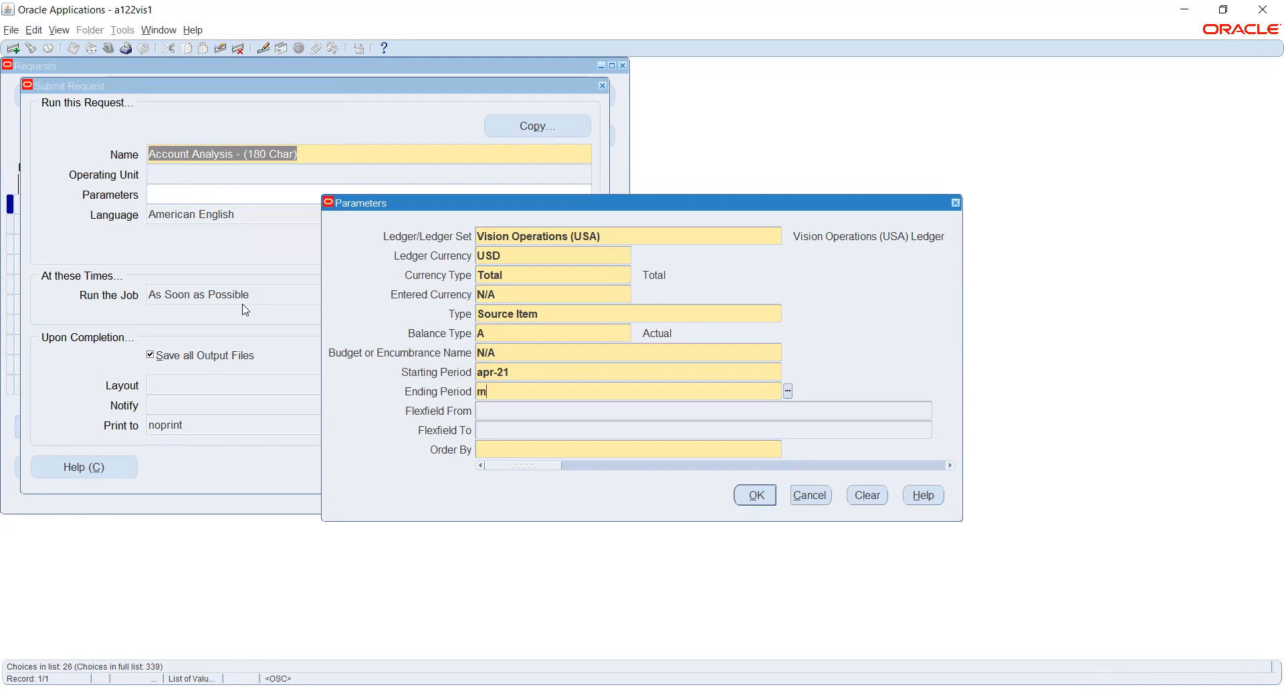
key(Tab)
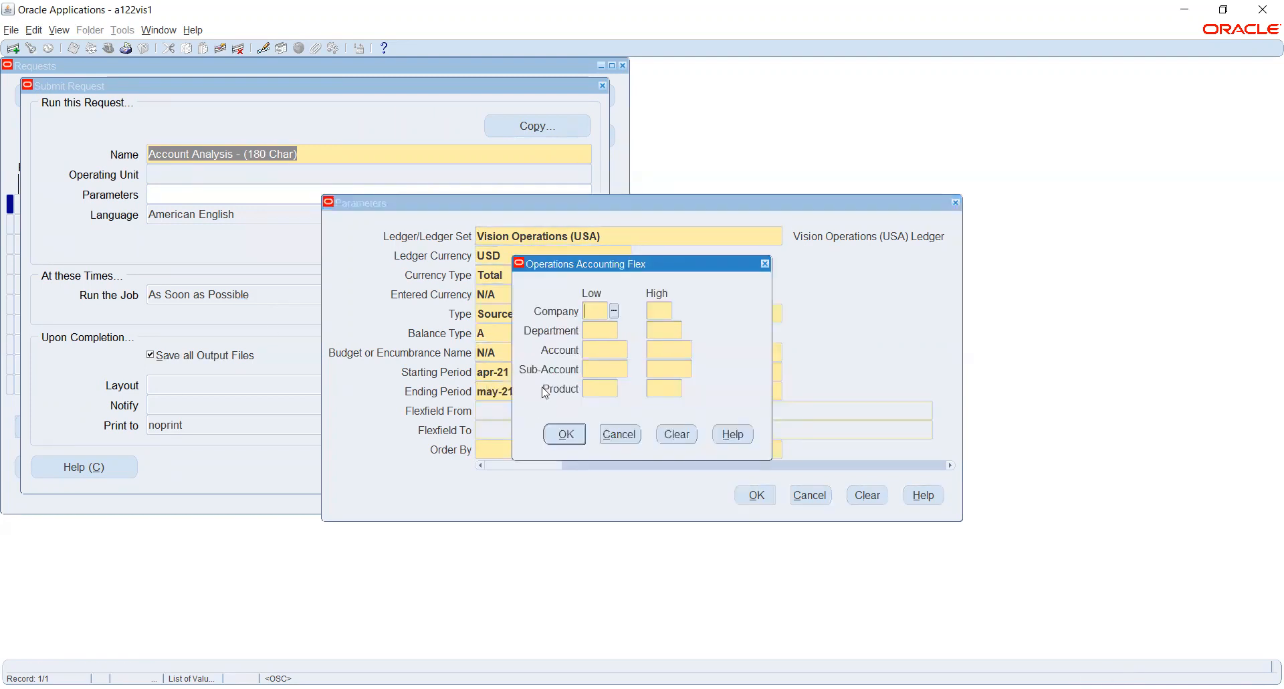
Set the low Company value of the accounting flexfield range to 00 (Default).
click(614, 311)
drag(315, 173, 299, 350)
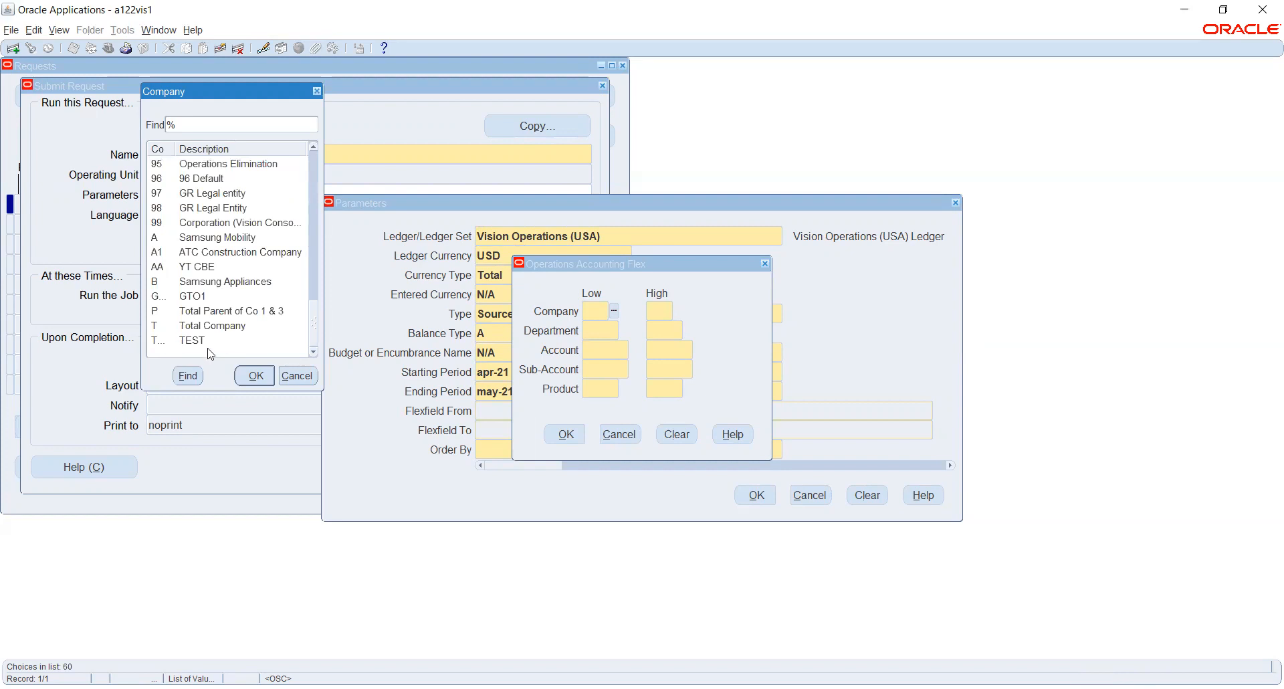
click(205, 341)
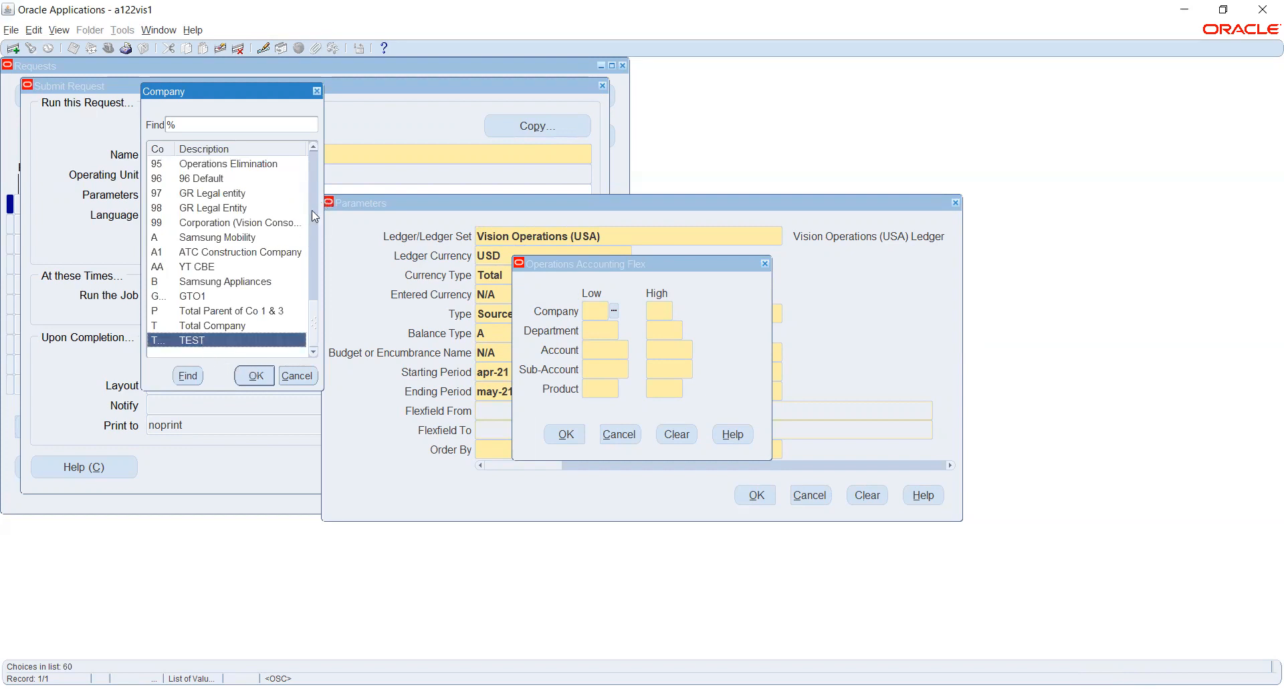
drag(312, 318, 323, 134)
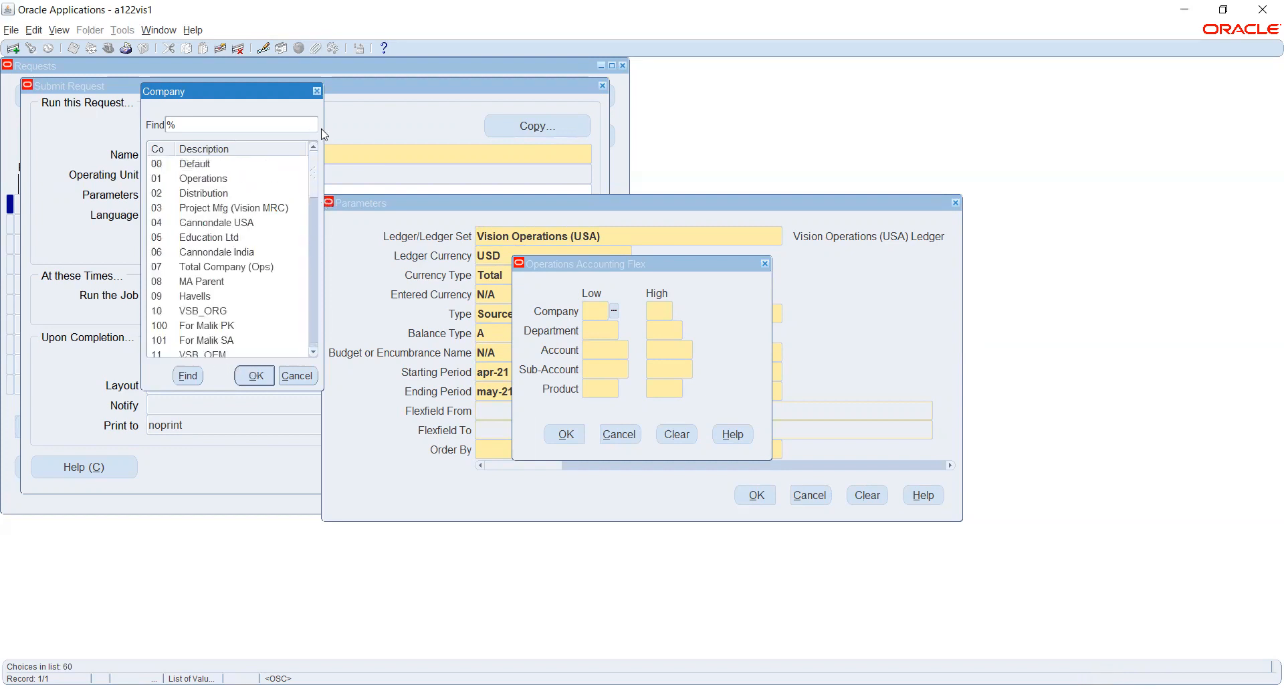
click(209, 165)
click(255, 375)
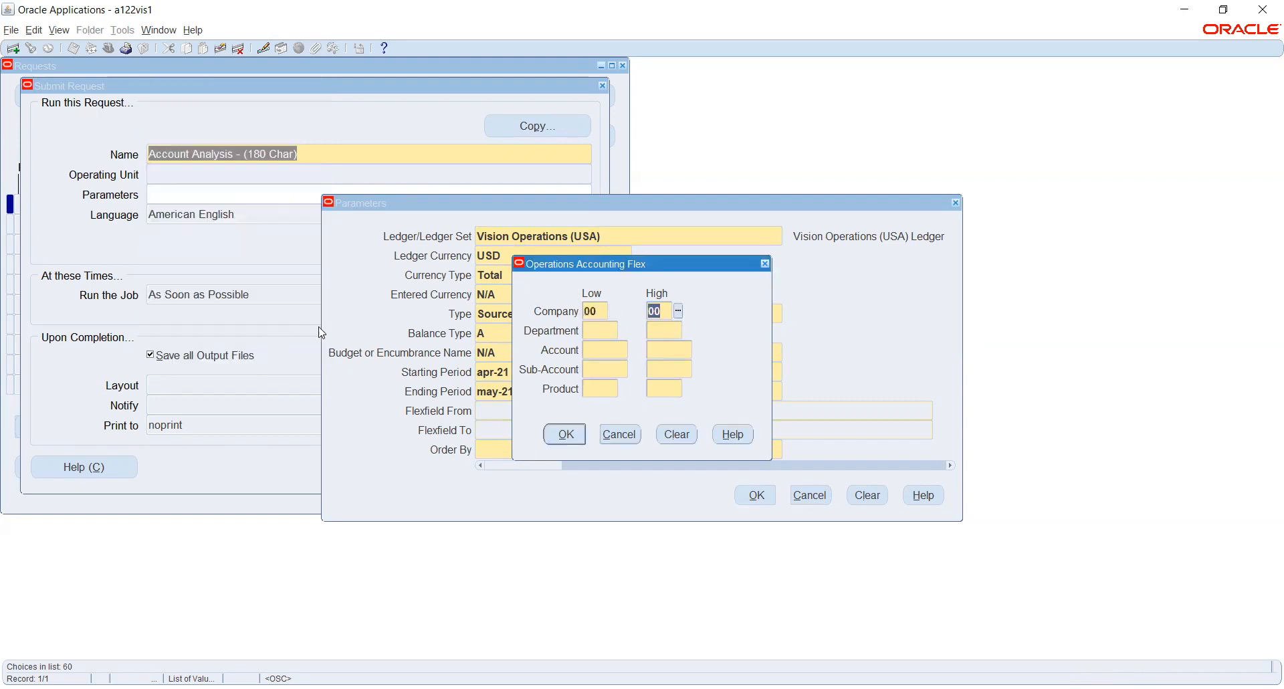
Set the high Company value of the accounting flexfield range to TEST.
click(678, 311)
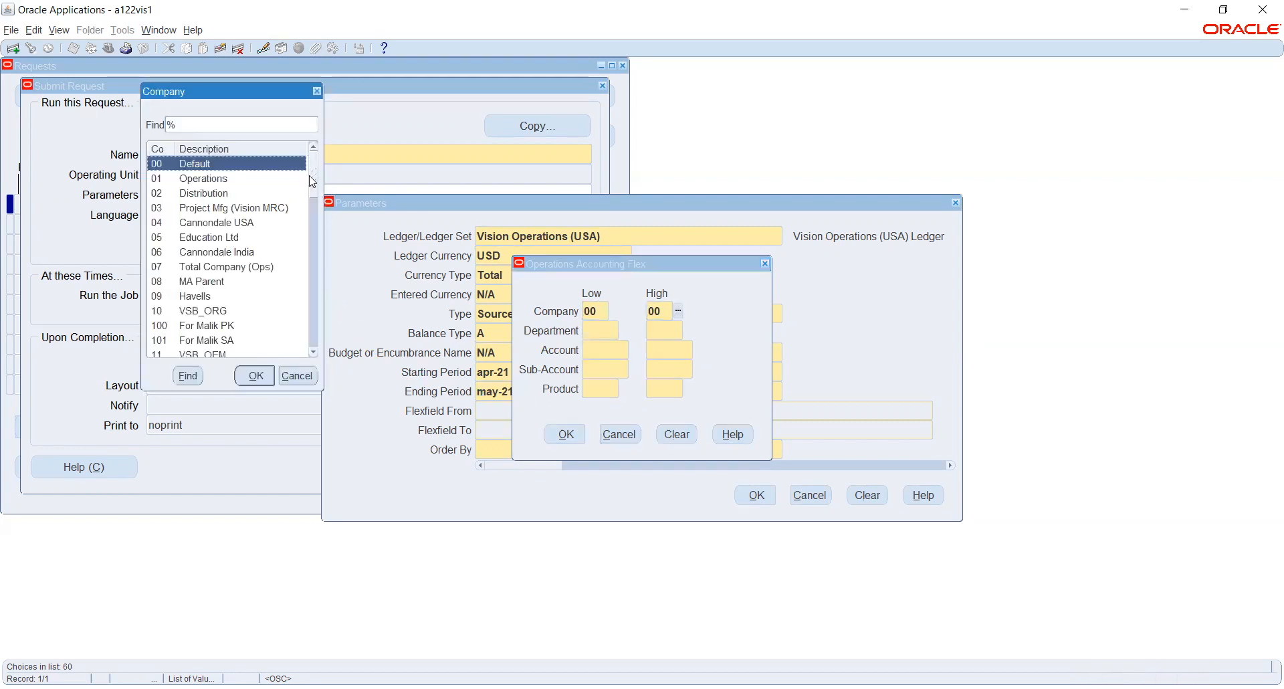
drag(313, 180, 312, 336)
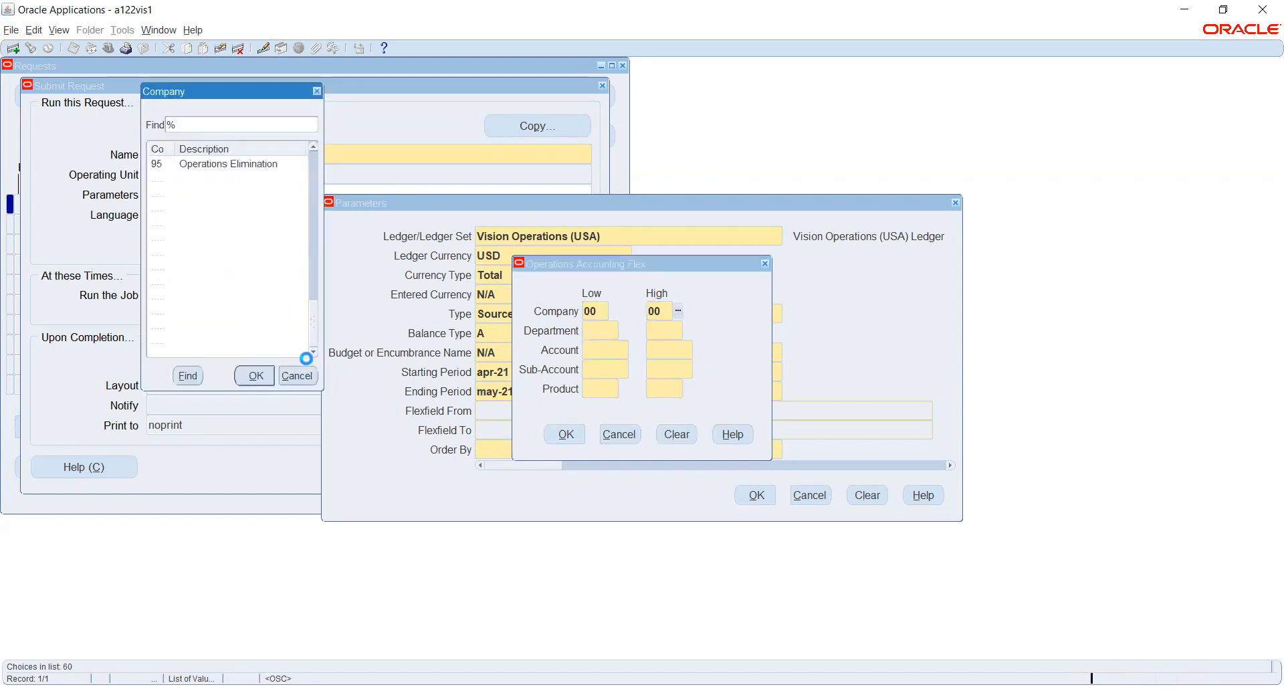
click(206, 342)
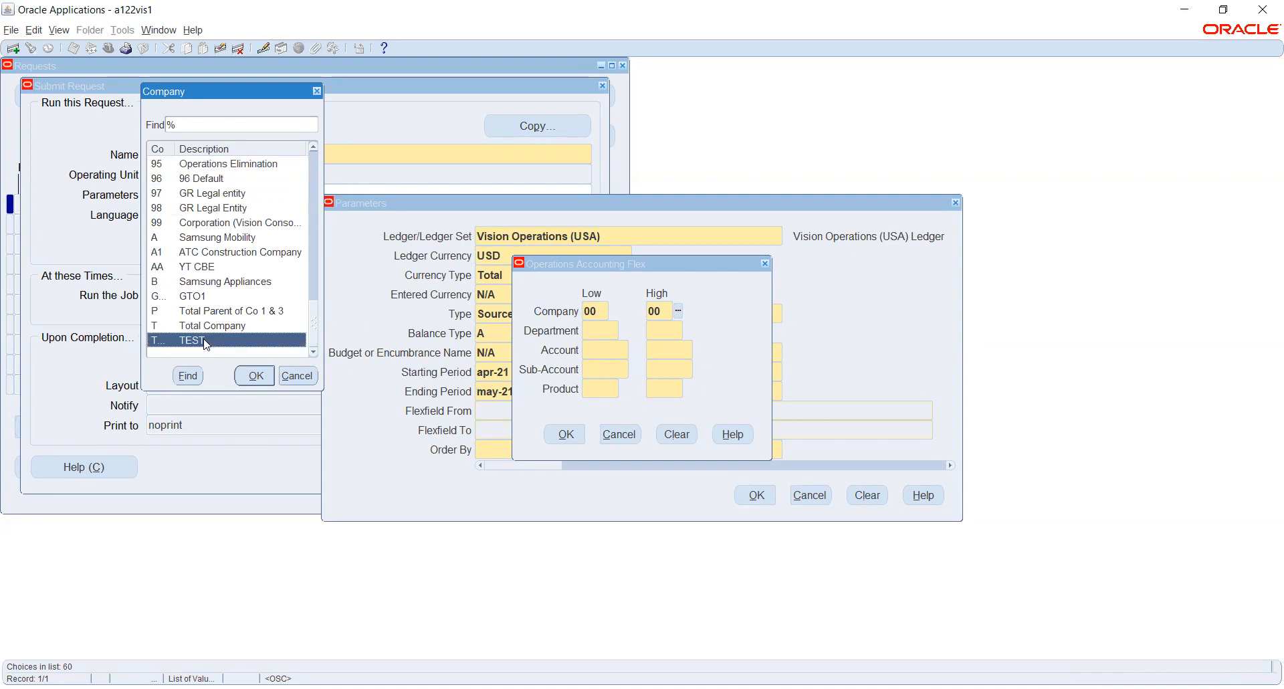
click(254, 376)
Set the Department range of the accounting flexfield from 00 (Head Office) to USW.
click(623, 328)
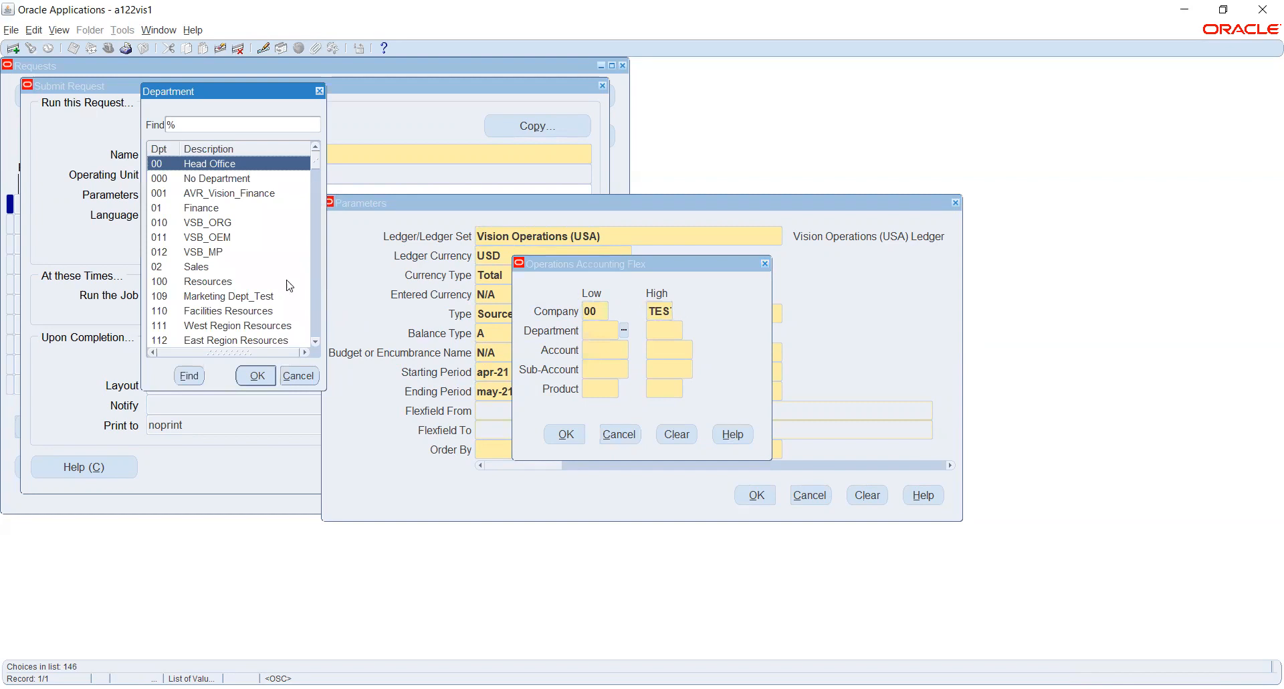
click(257, 376)
click(687, 331)
drag(317, 161, 310, 351)
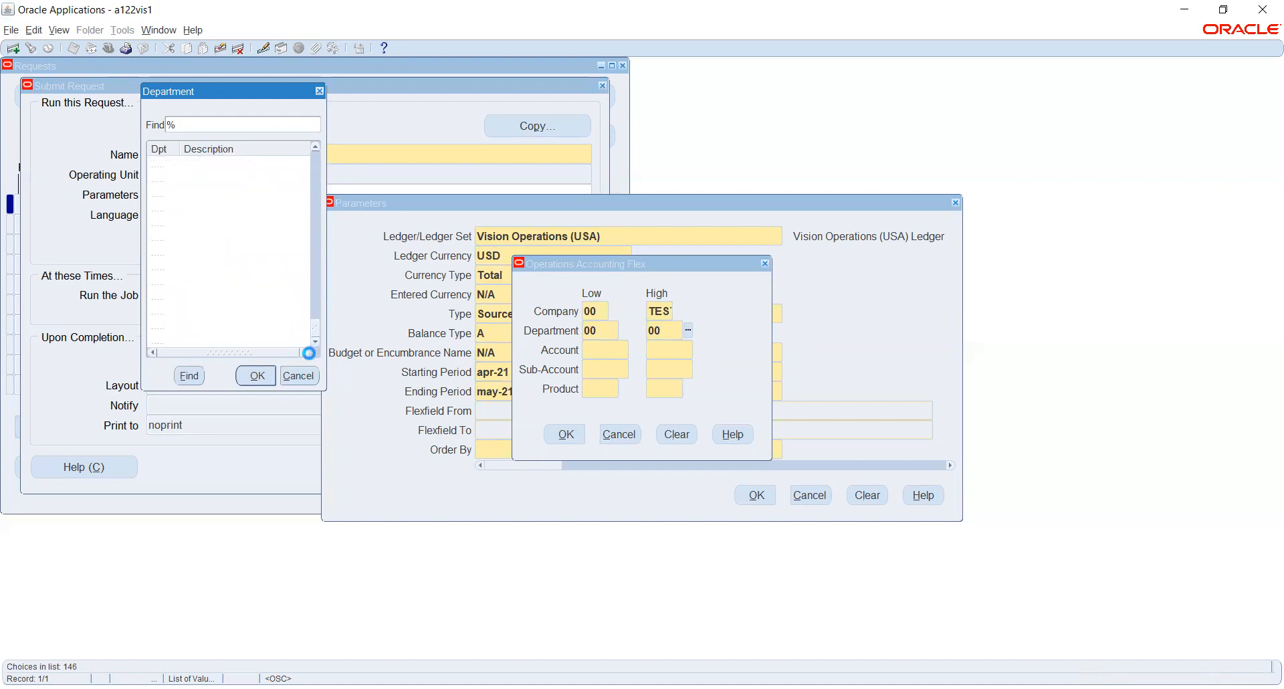
click(251, 340)
click(256, 375)
Set the Account range of the accounting flexfield from 0001 (PLANT1) to UF (Usage Factor).
click(634, 350)
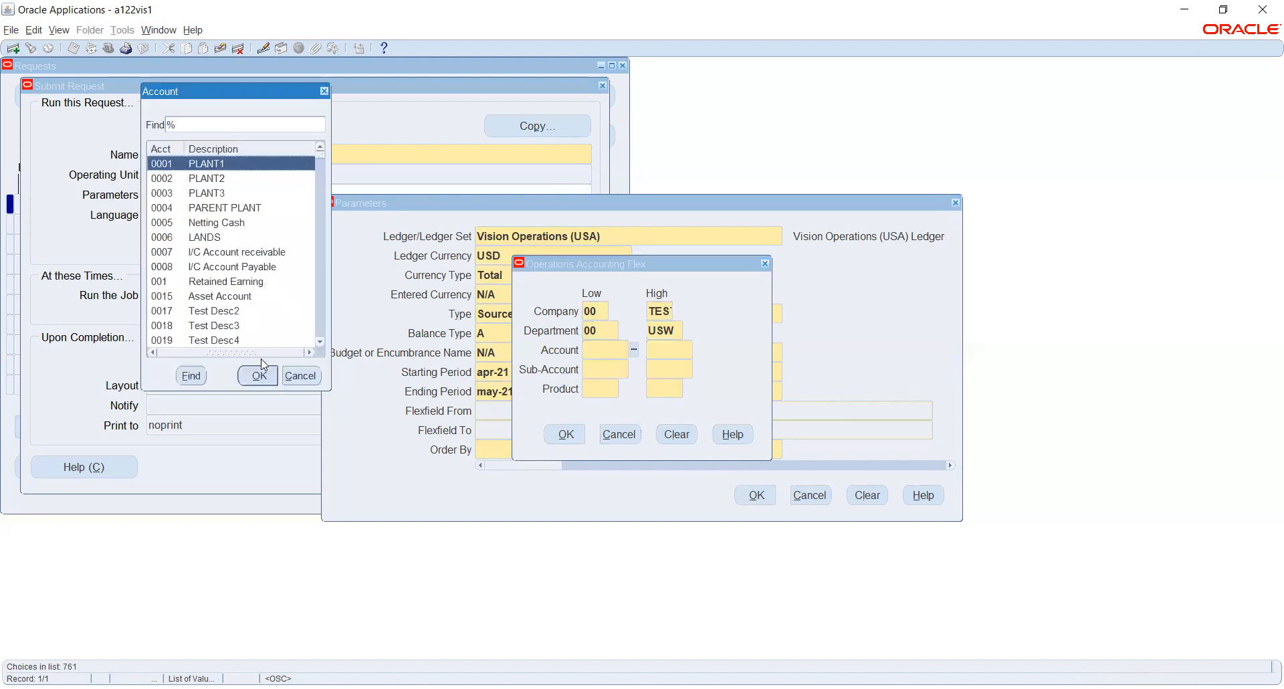
click(259, 376)
click(698, 350)
drag(320, 153, 295, 354)
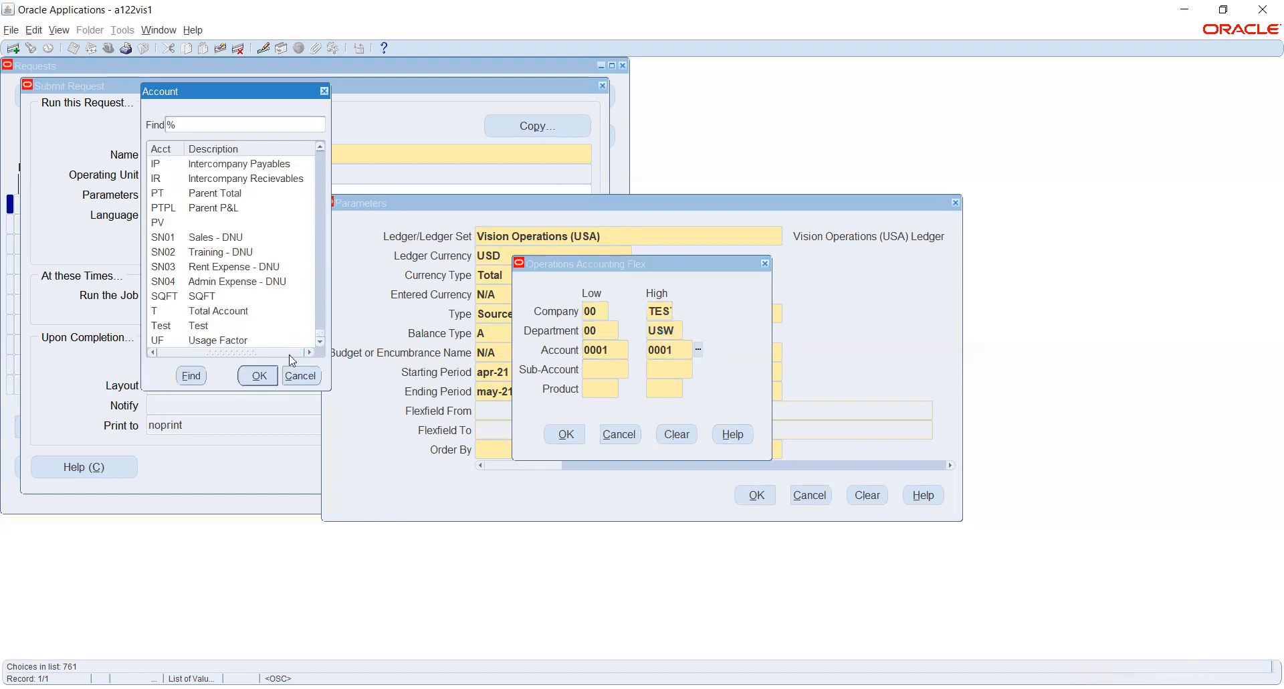
click(198, 340)
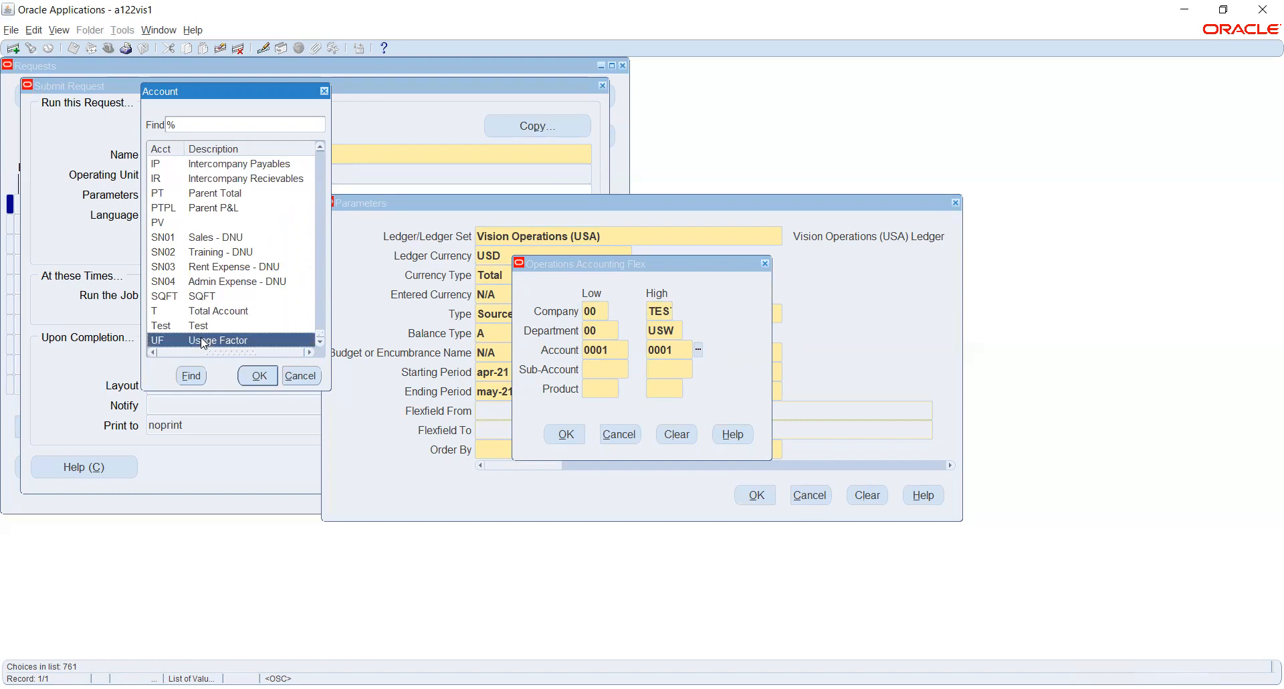
click(267, 379)
Set the Sub-Account range of the accounting flexfield from 0000 (No Sub Account) to USW (Washington).
click(634, 369)
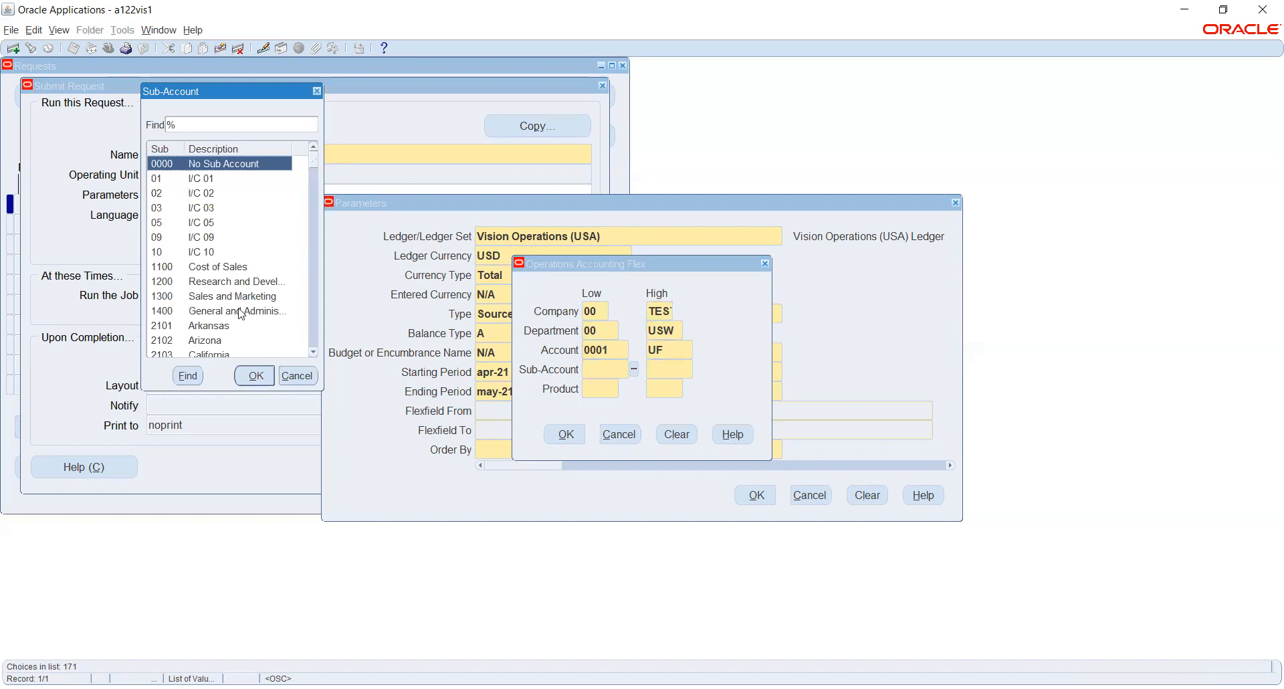
click(257, 376)
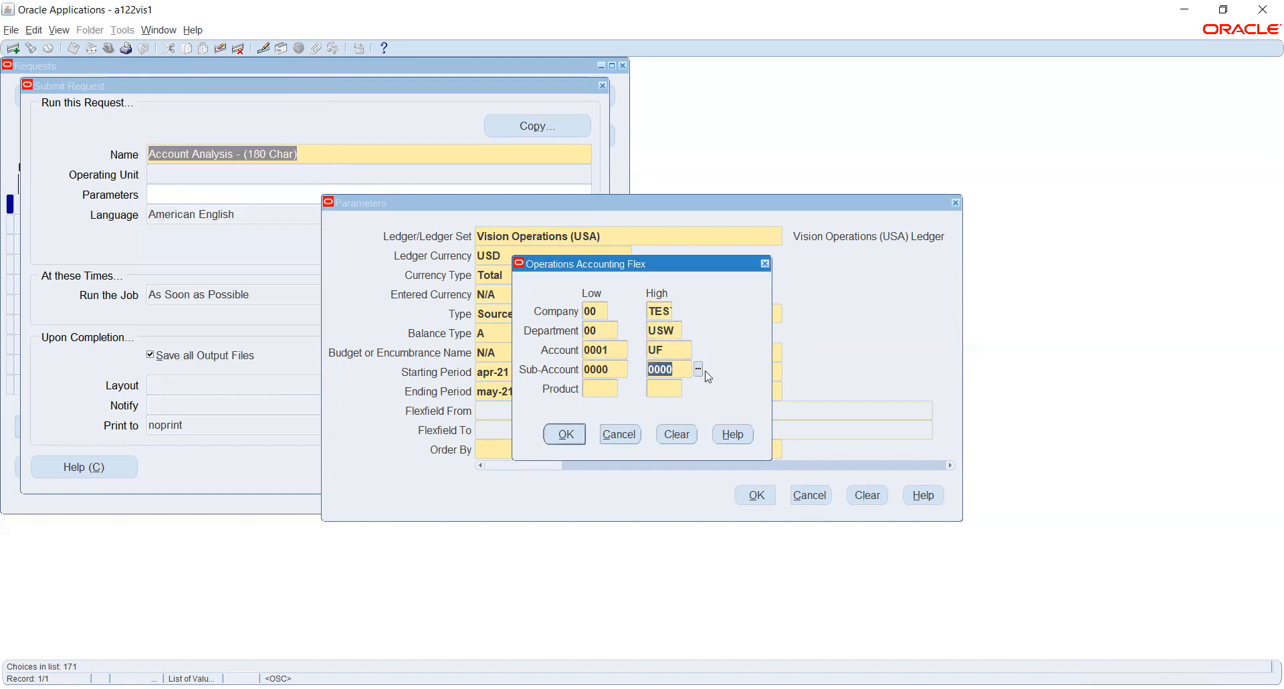
click(699, 369)
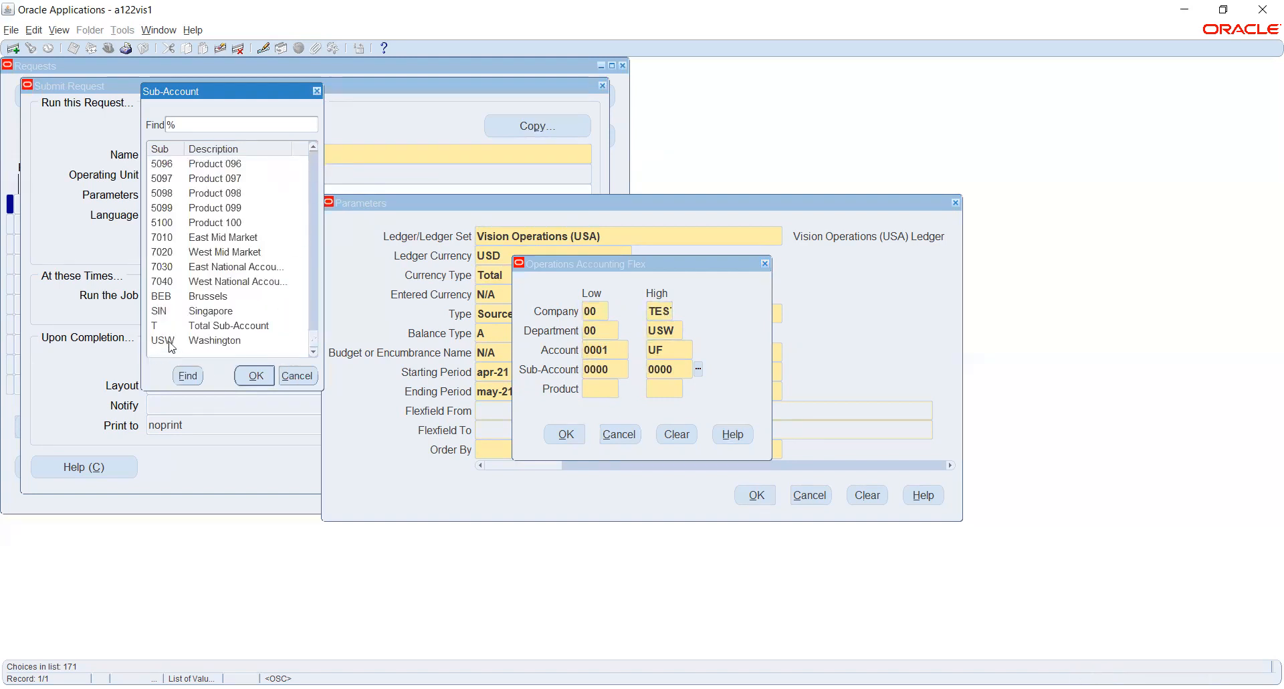
click(172, 341)
click(249, 375)
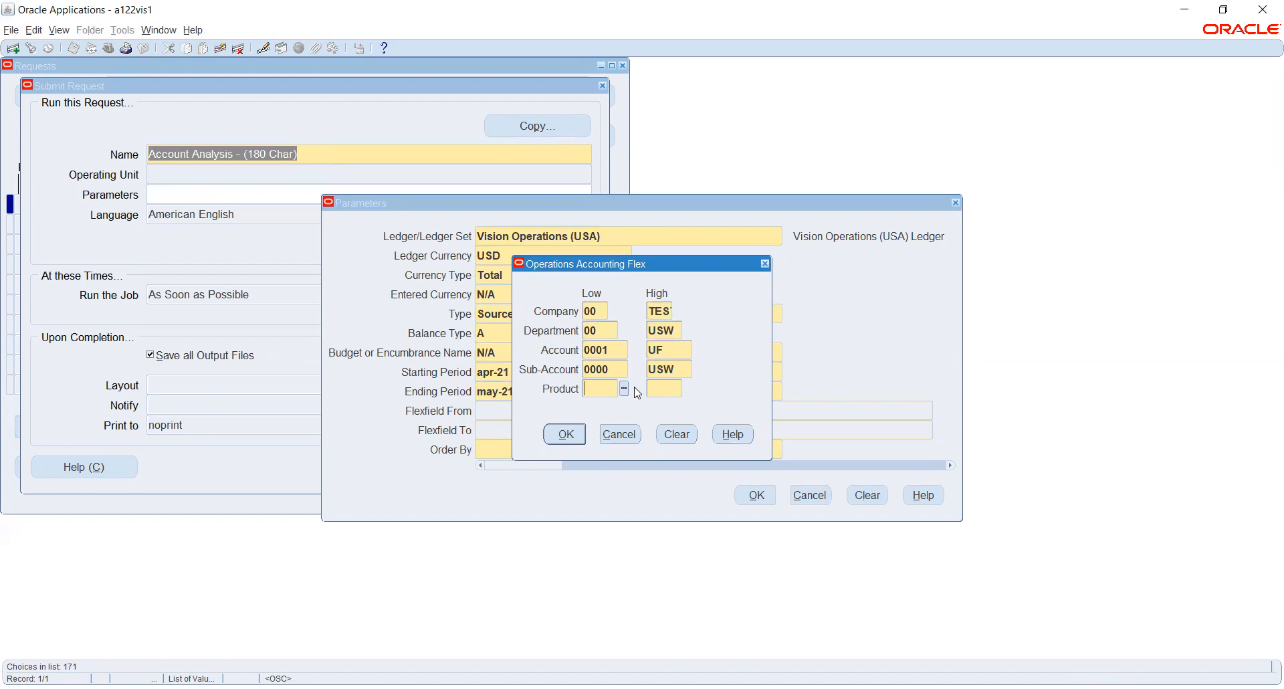
Set the Product range of the accounting flexfield from 000 to W2 and accept the flexfield values.
click(625, 389)
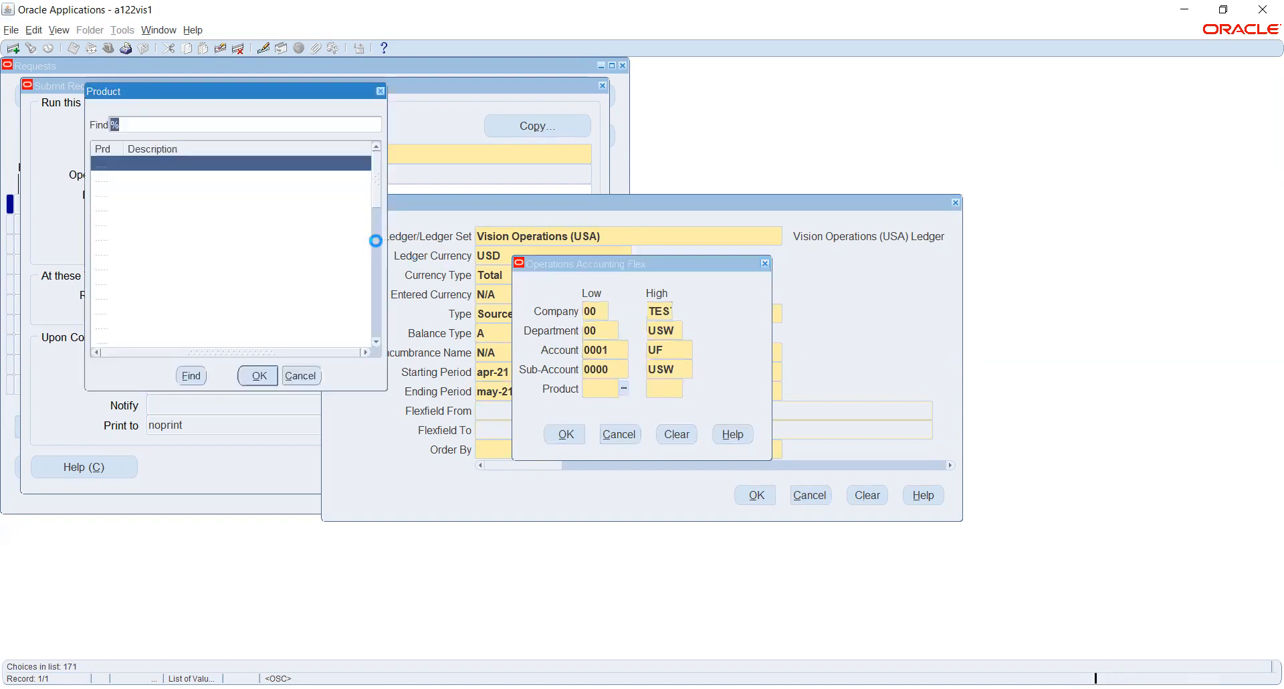
click(266, 375)
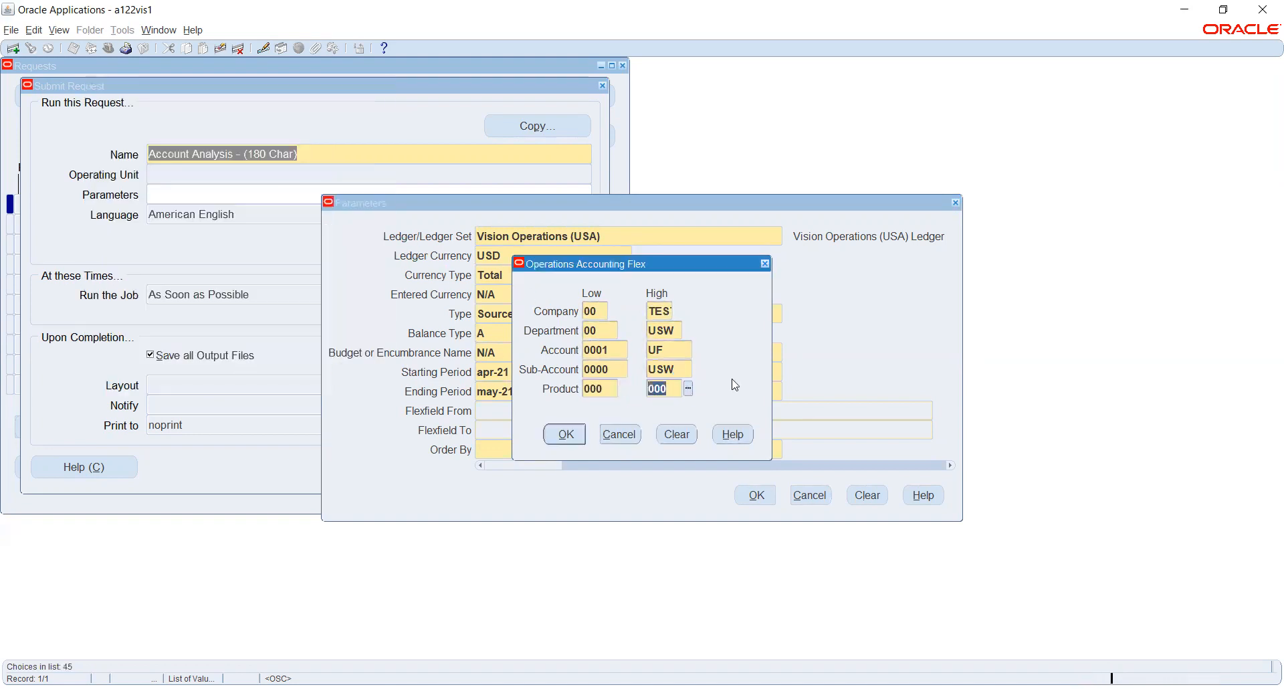
click(688, 390)
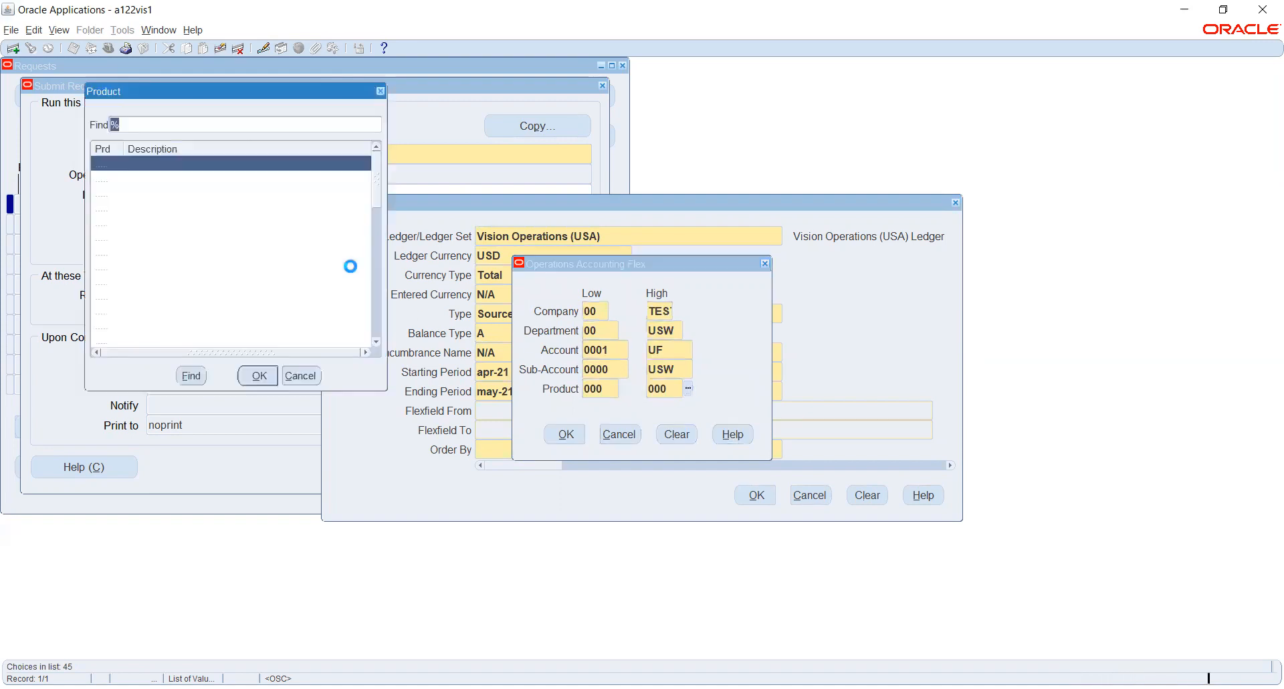
drag(376, 178, 364, 301)
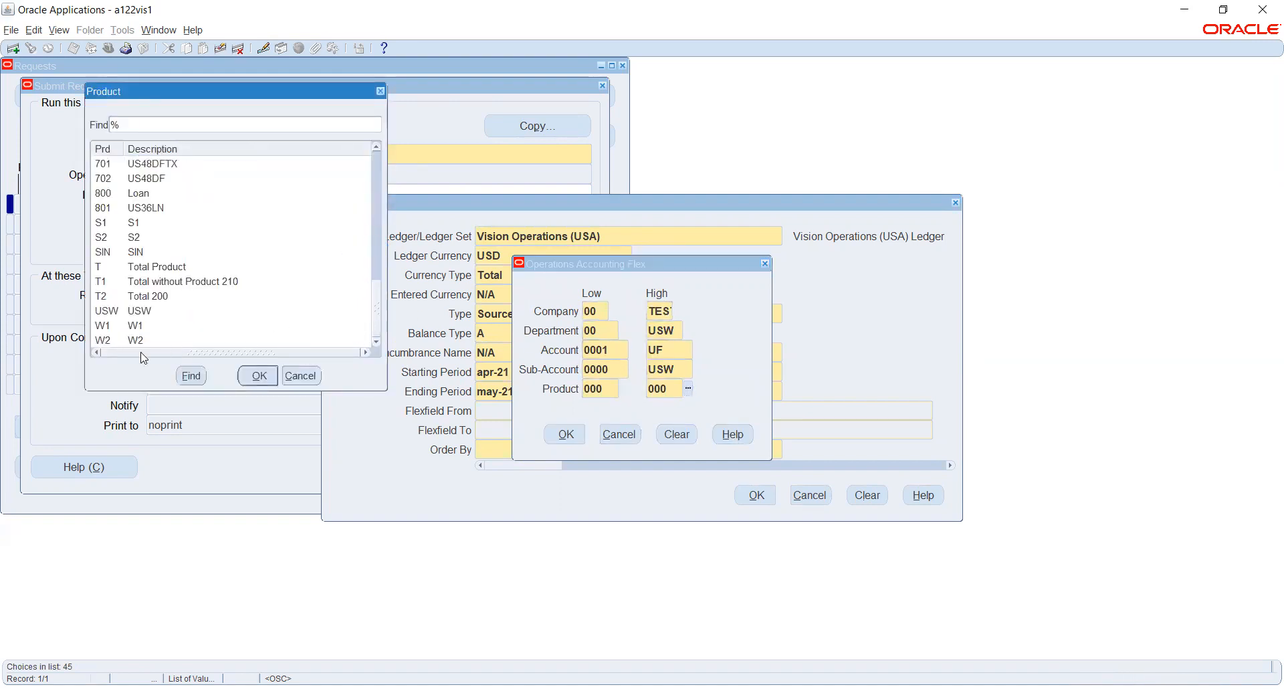
click(136, 340)
click(258, 376)
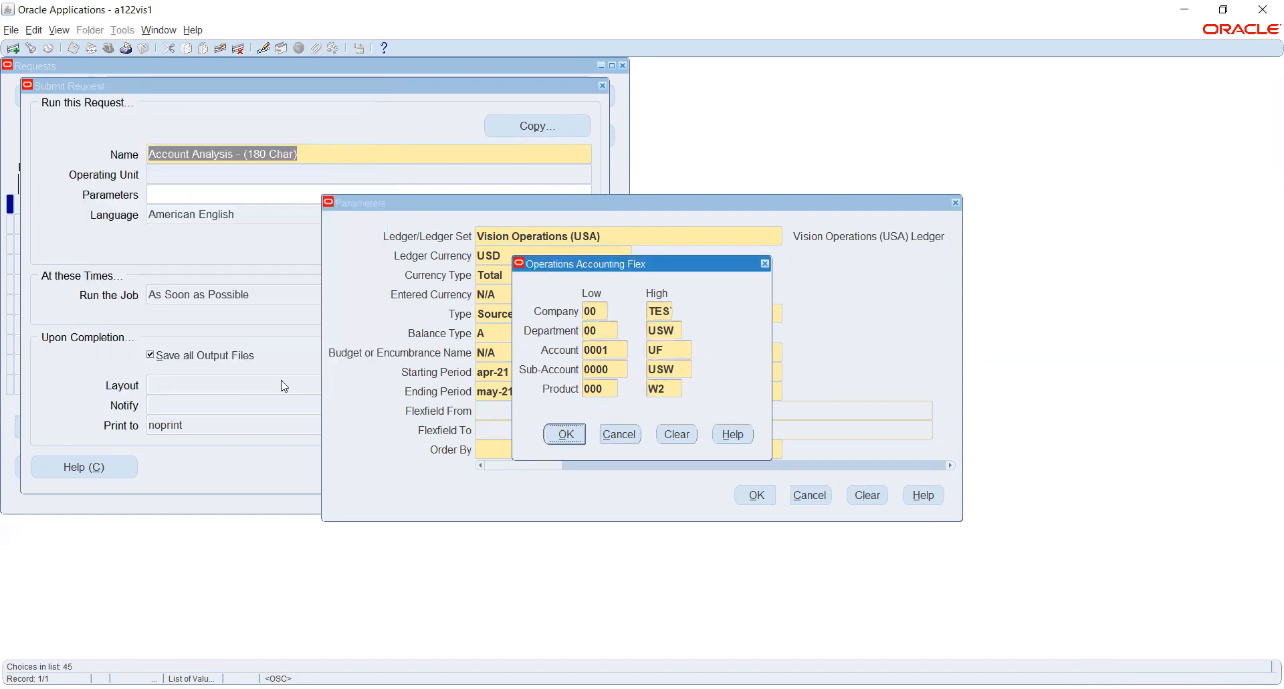
click(565, 434)
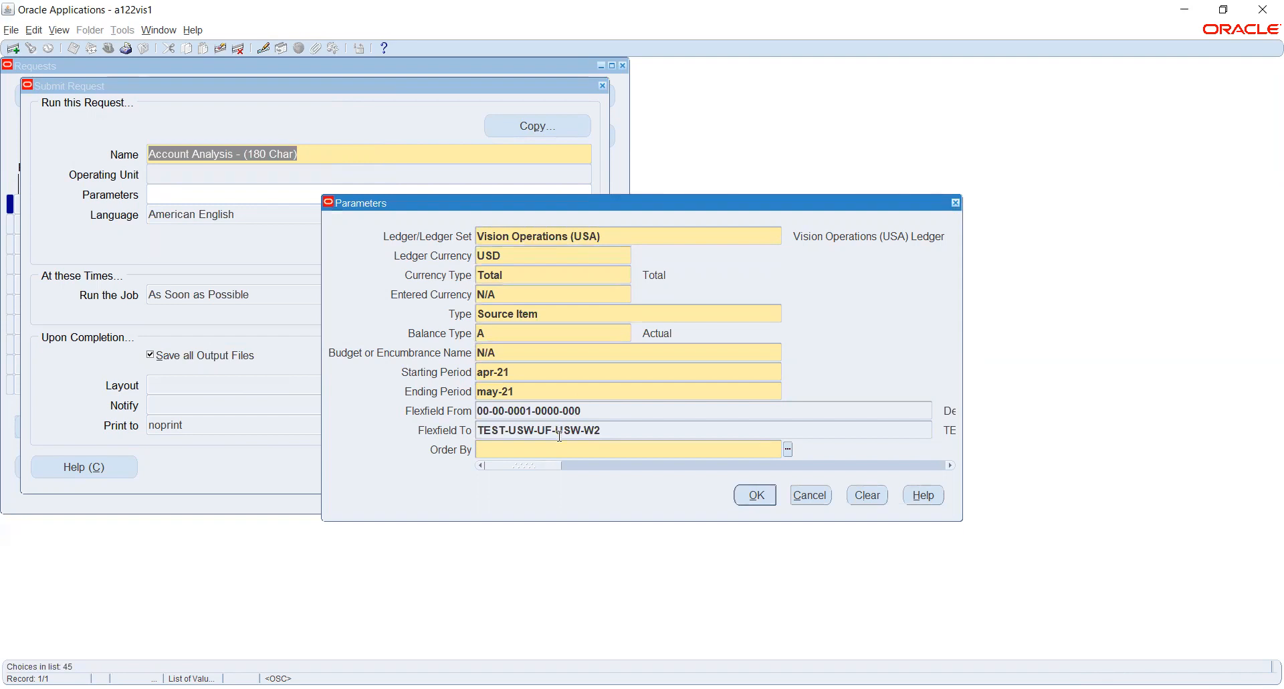
Set the report's Order By parameter to Source.
click(789, 449)
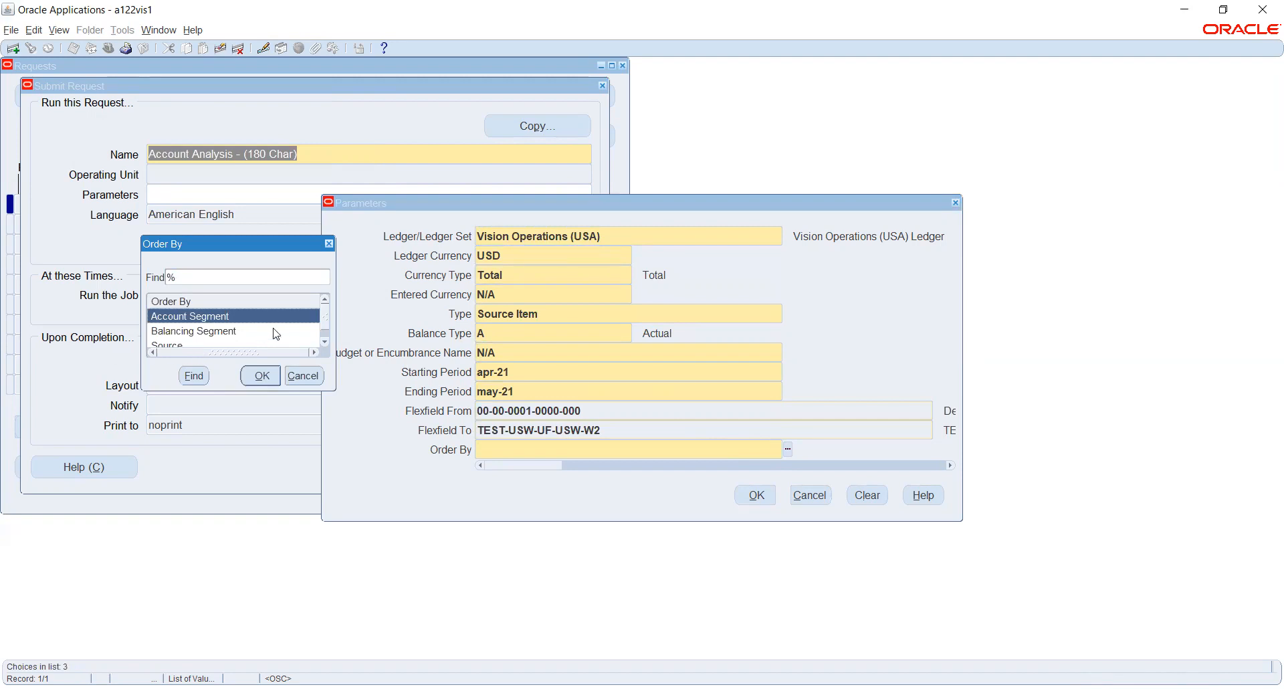
scroll(276, 333, down, 1)
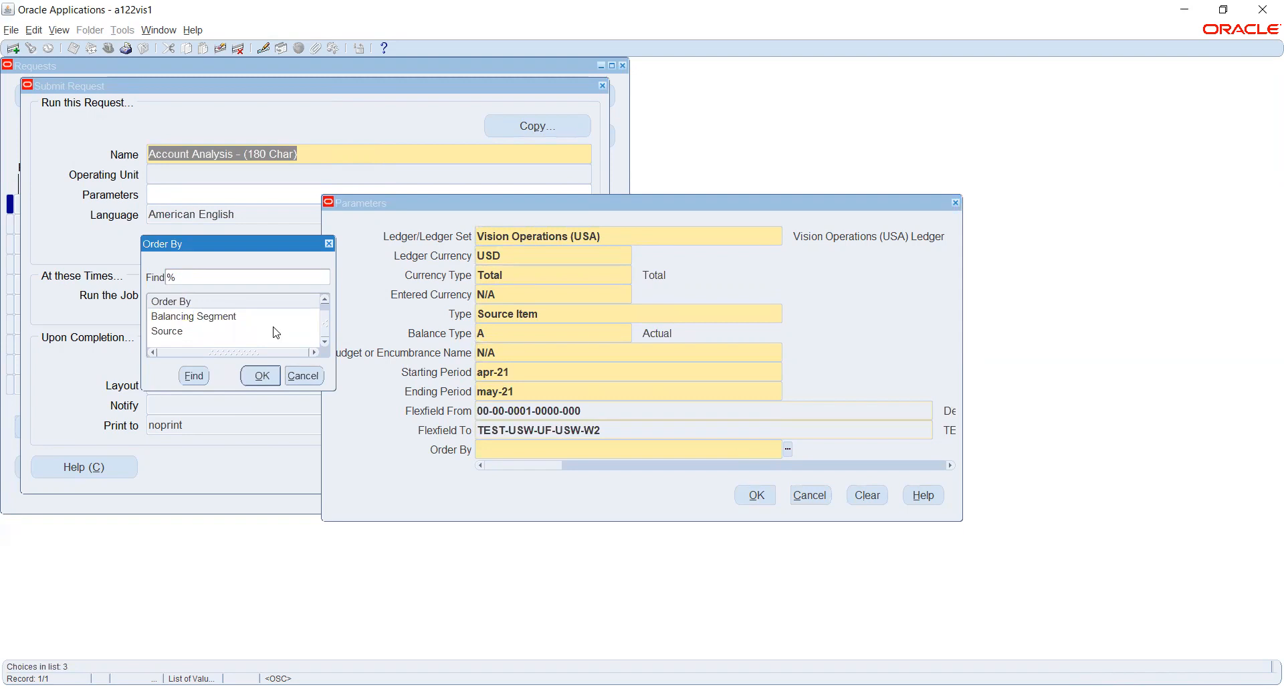
scroll(276, 333, up, 1)
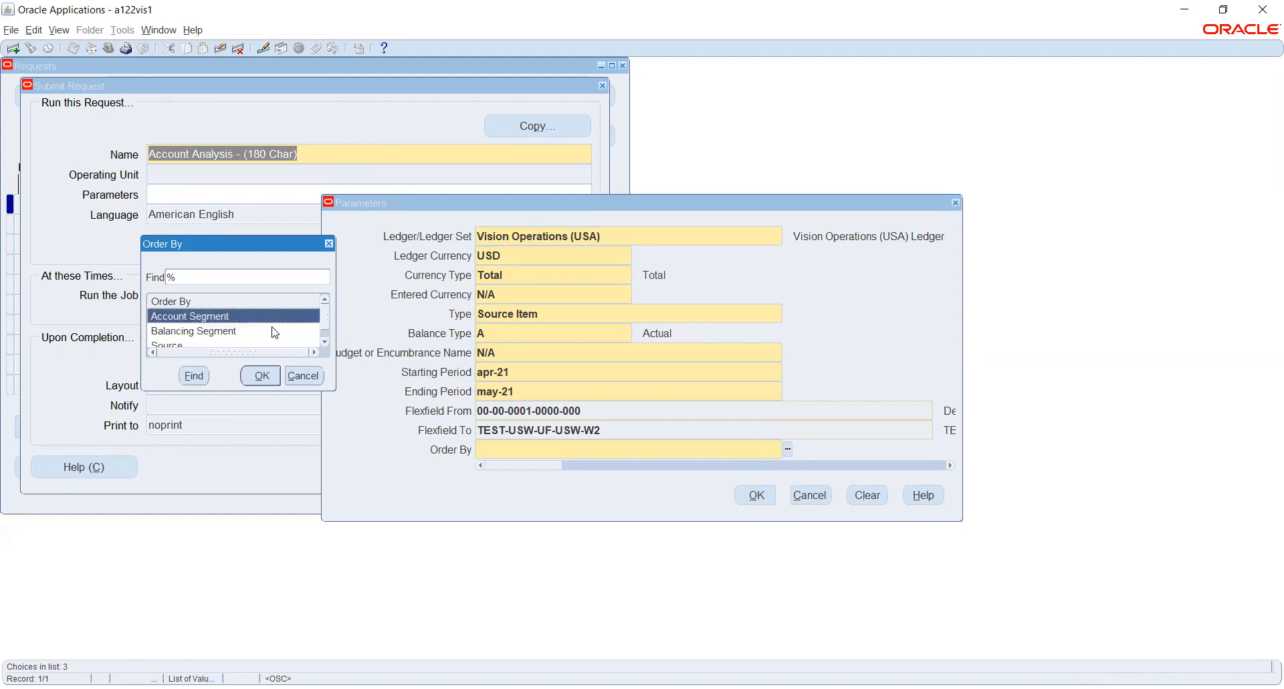
scroll(276, 330, down, 1)
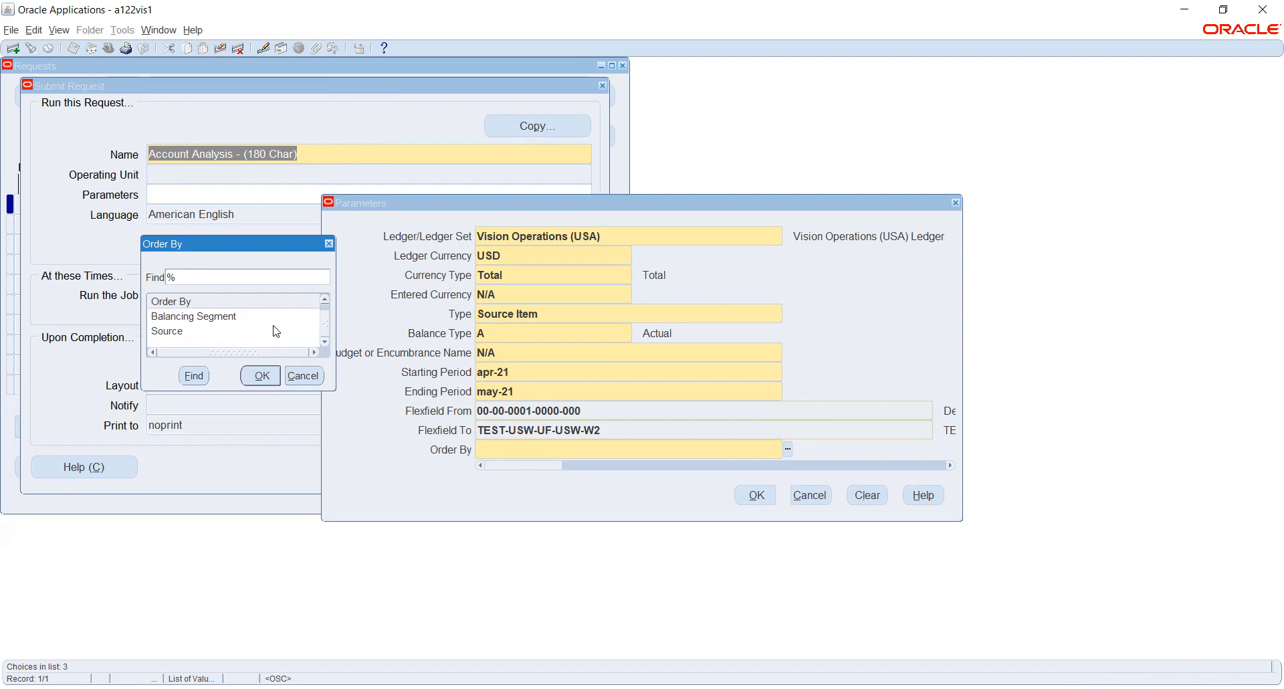
click(201, 331)
click(269, 376)
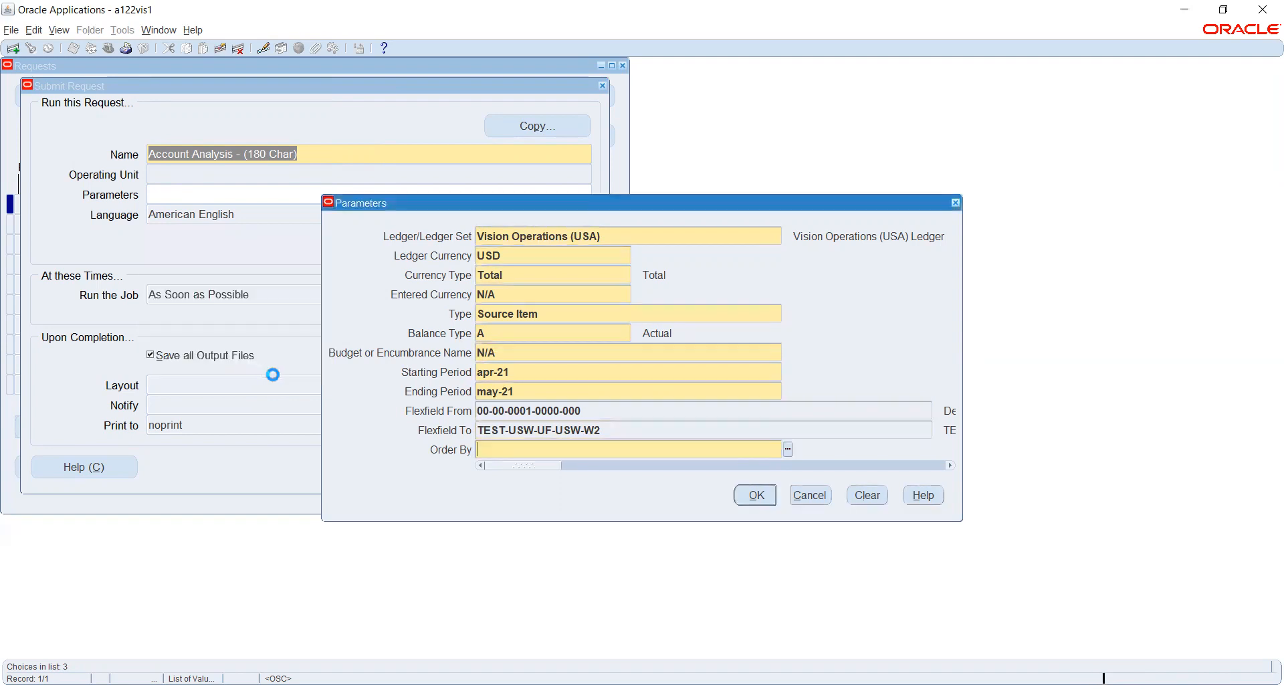
Accept the parameters and submit the Account Analysis - (180 Char) request without submitting another one.
click(749, 495)
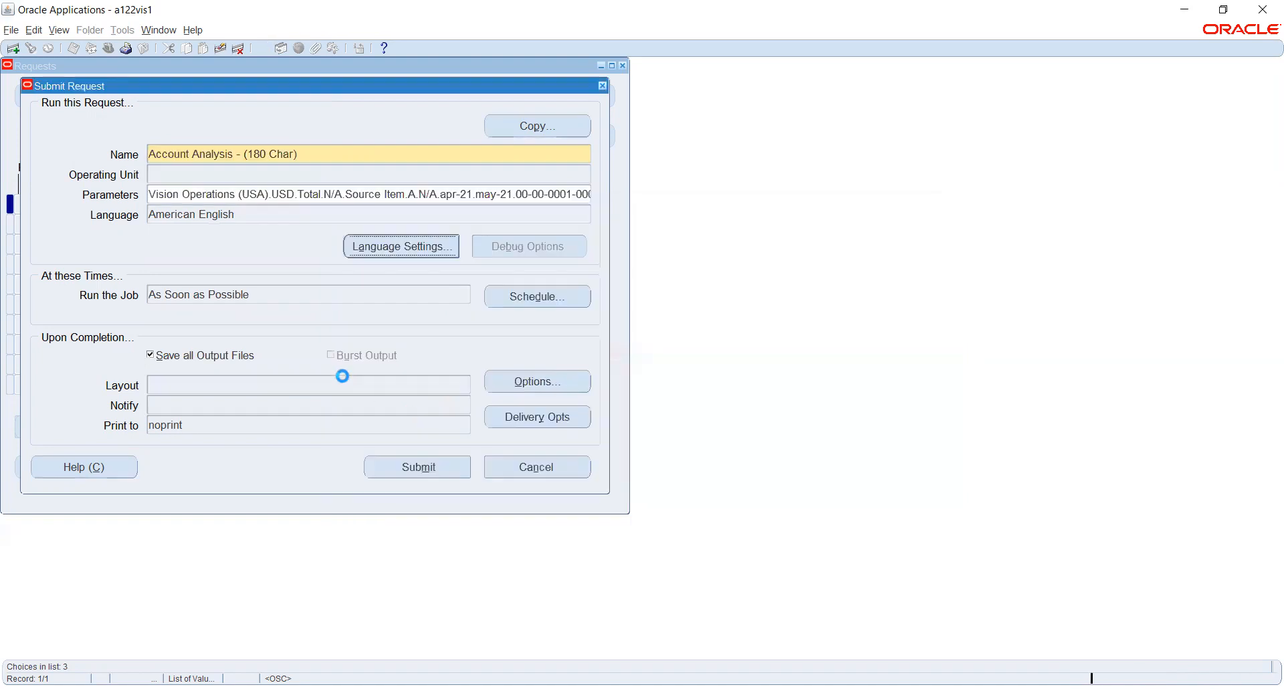
click(416, 471)
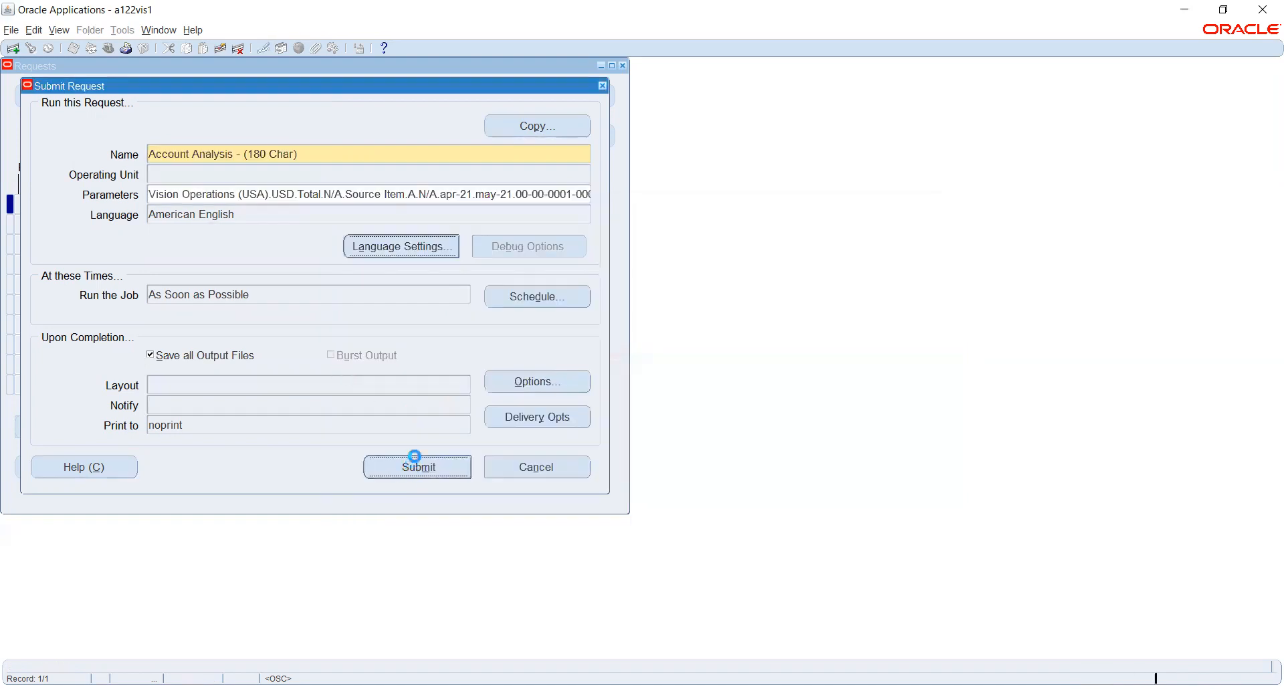
click(688, 400)
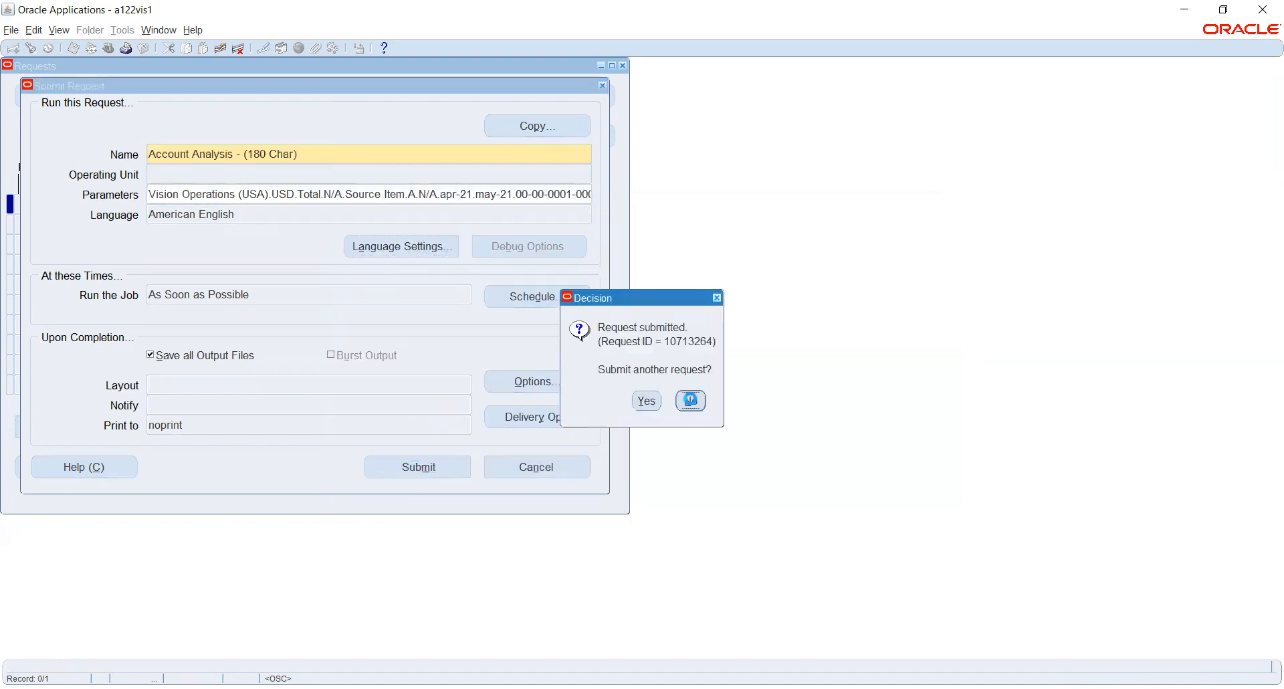
List all own requests and refresh the data until the Account Analysis - (180 Char) request is completed.
click(497, 448)
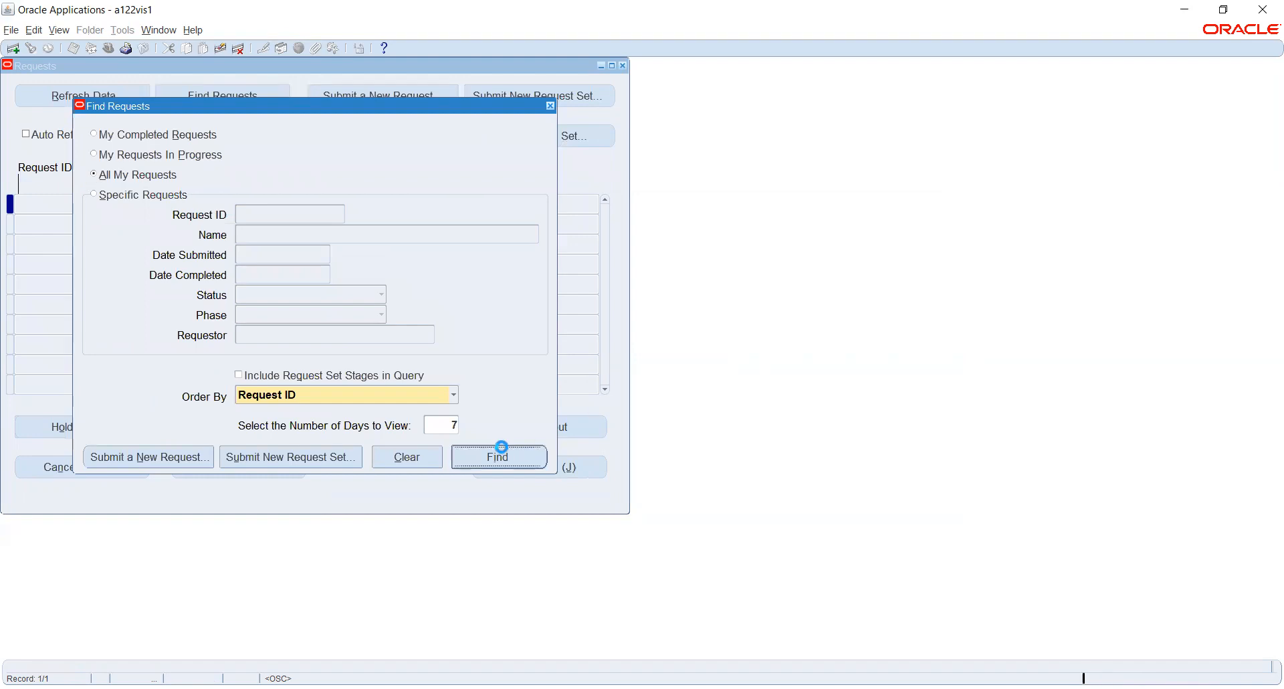
click(110, 97)
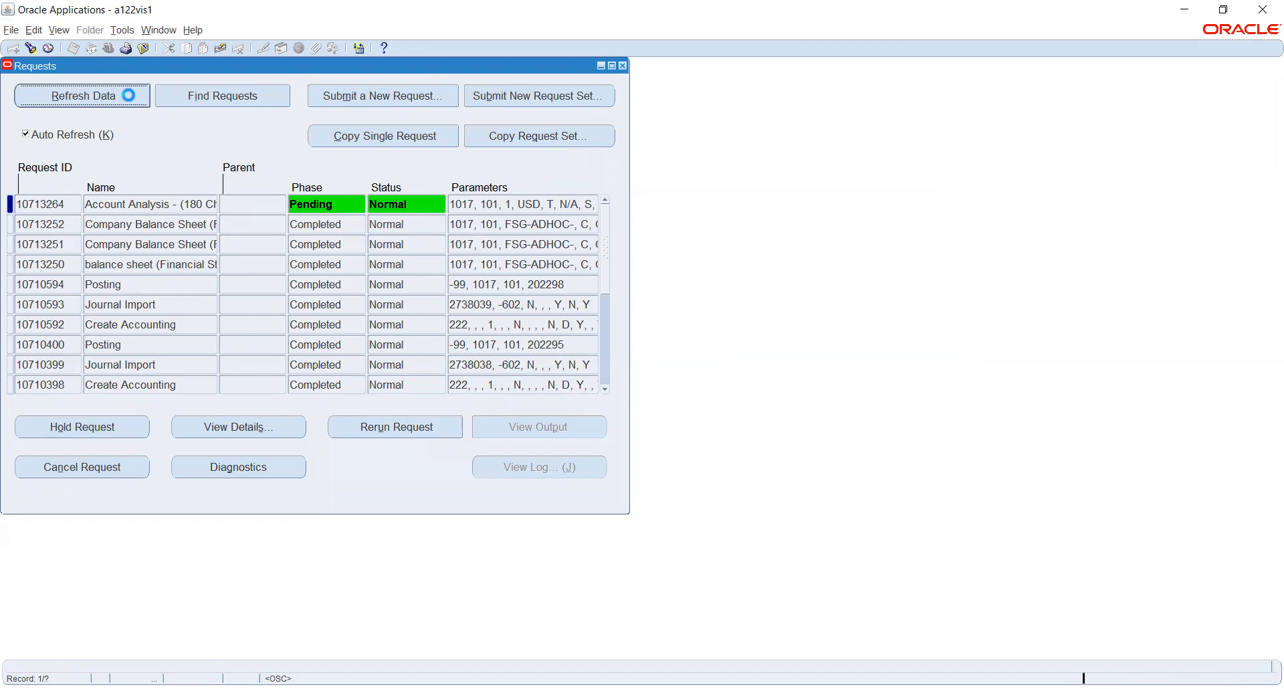
click(128, 95)
click(129, 95)
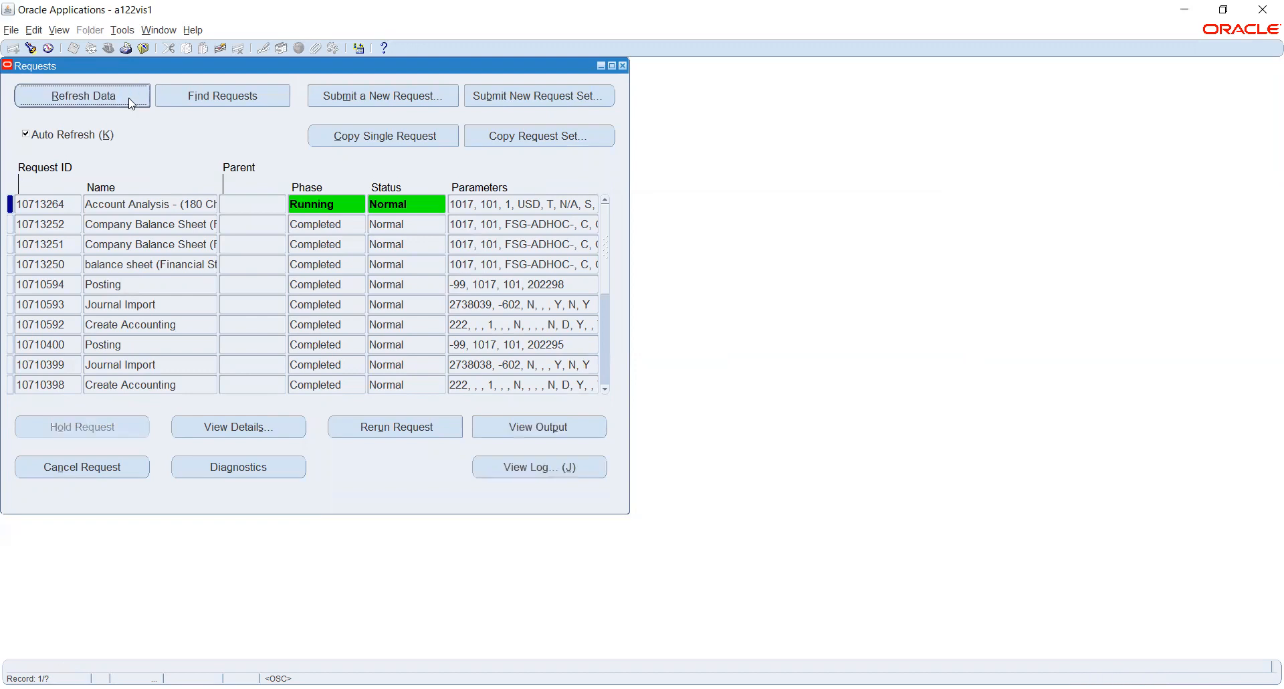
click(129, 96)
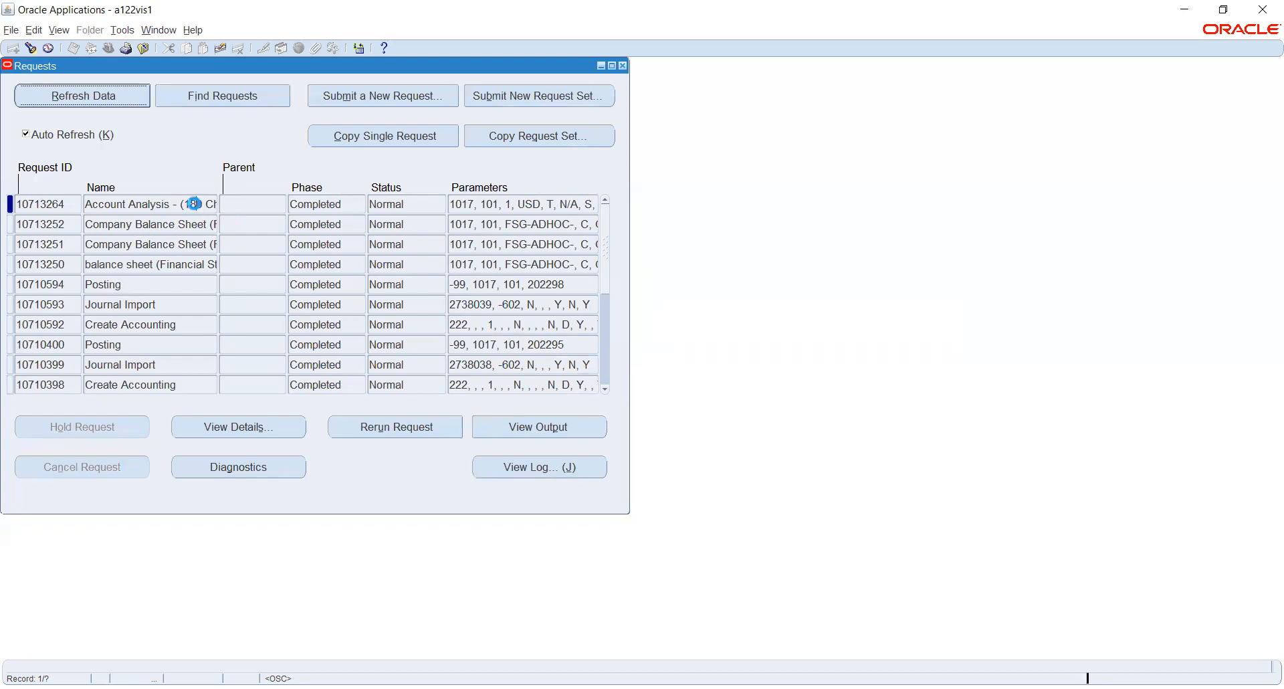
Open the output of the Account Analysis - (180 Char) request and review its apr-21 and may-21 journal lines.
click(196, 204)
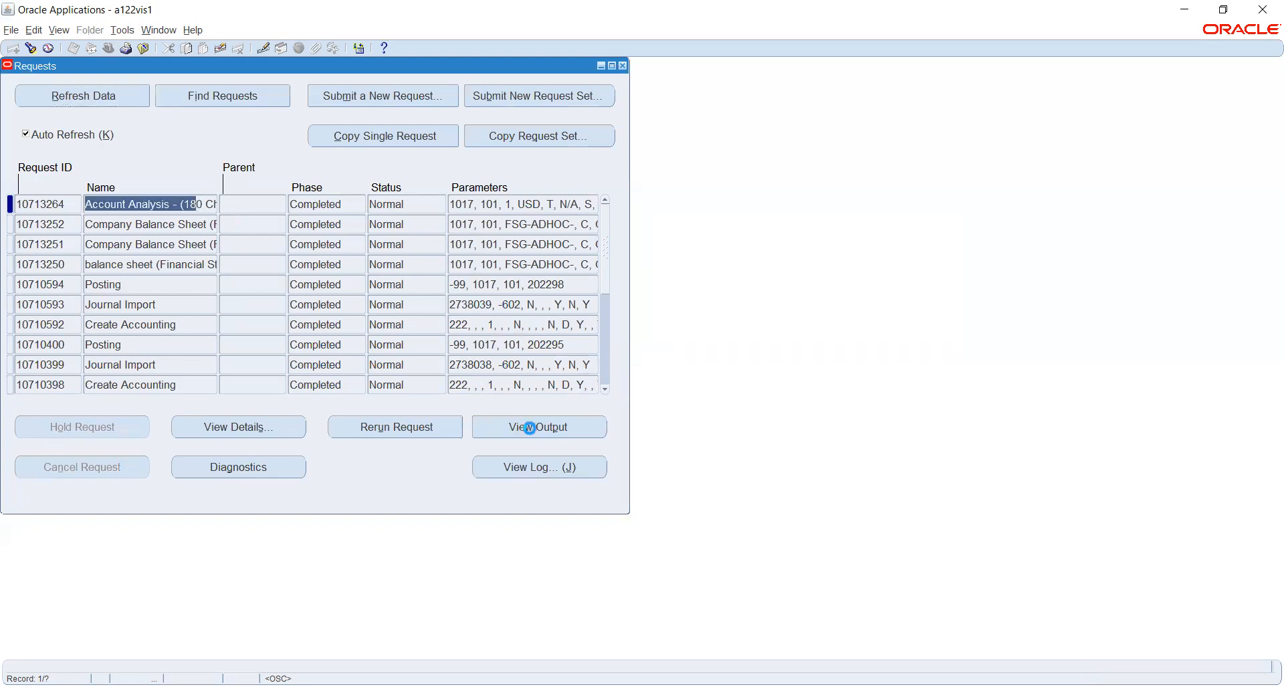
click(528, 427)
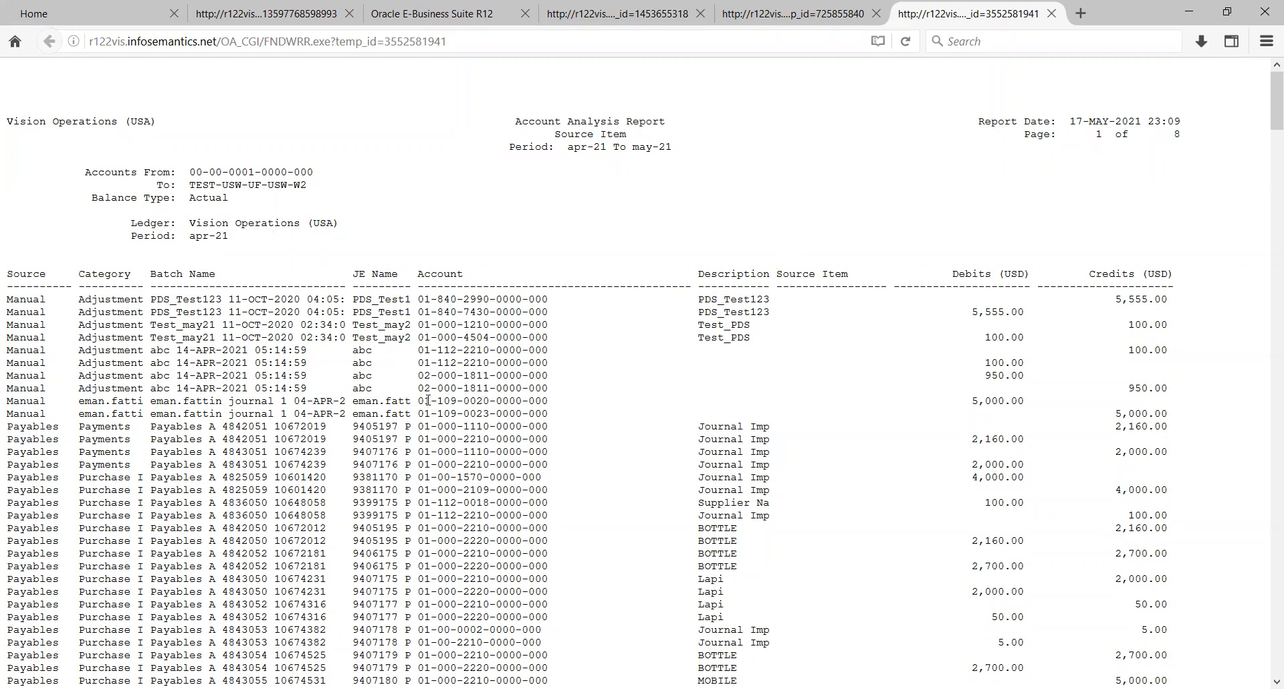
scroll(618, 420, down, 5)
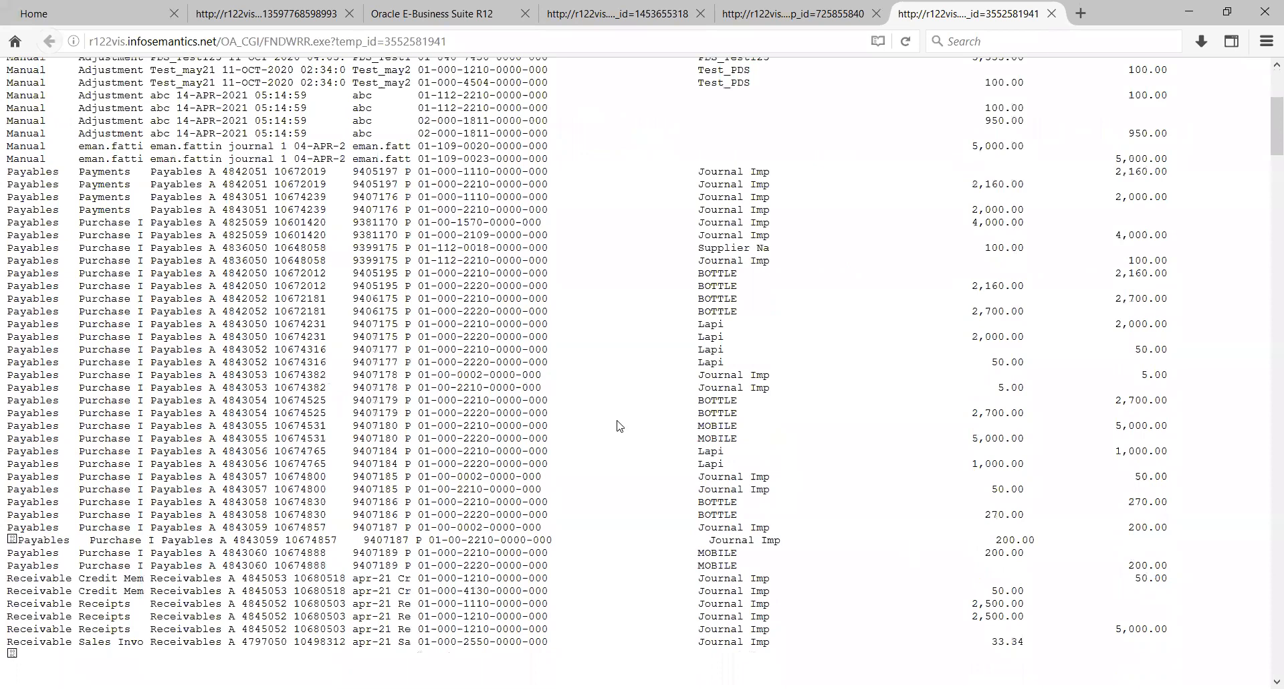
scroll(618, 424, down, 14)
scroll(617, 421, up, 5)
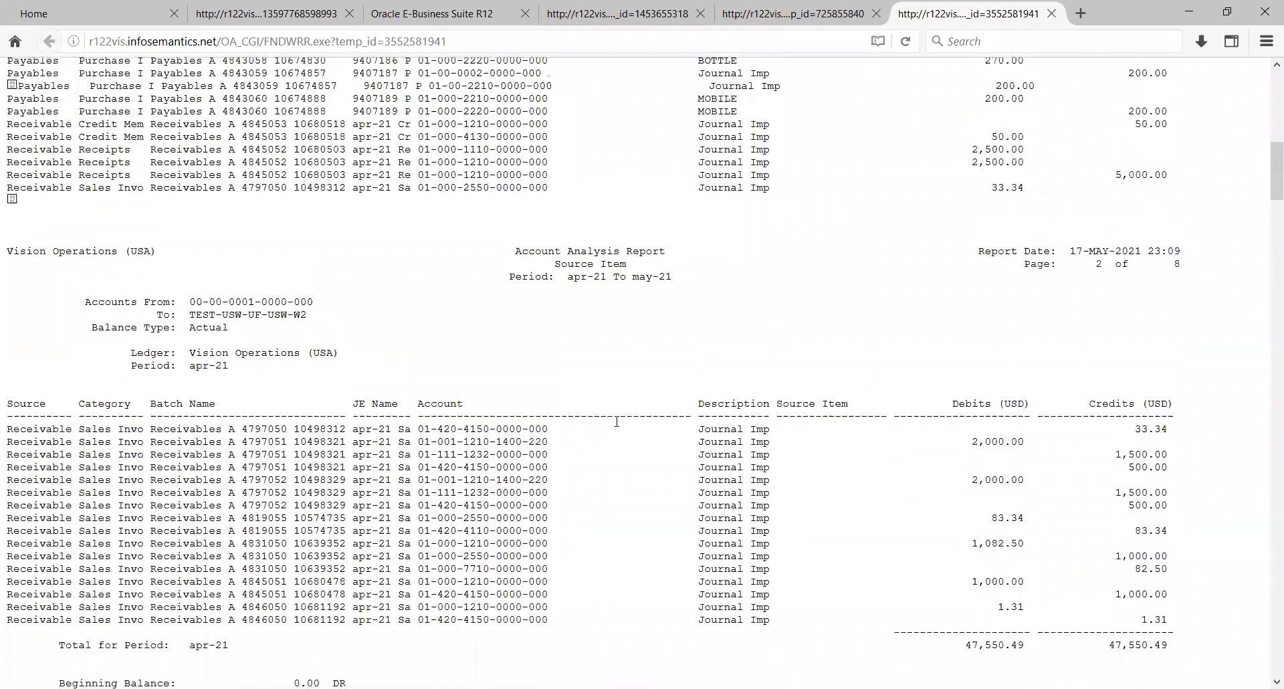
scroll(616, 421, up, 1)
scroll(619, 426, down, 15)
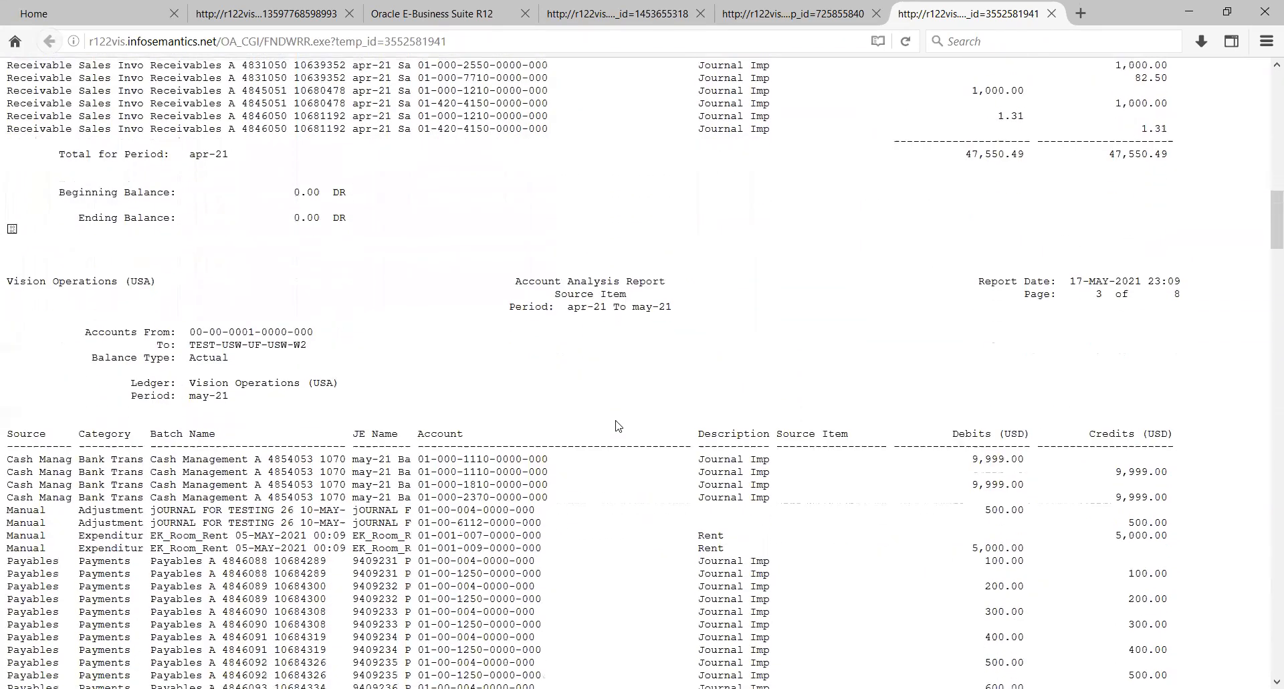
Examine the Account Analysis Report's may-21 journal lines through the grand total, including the Receivables source entries on the last page.
scroll(617, 425, down, 20)
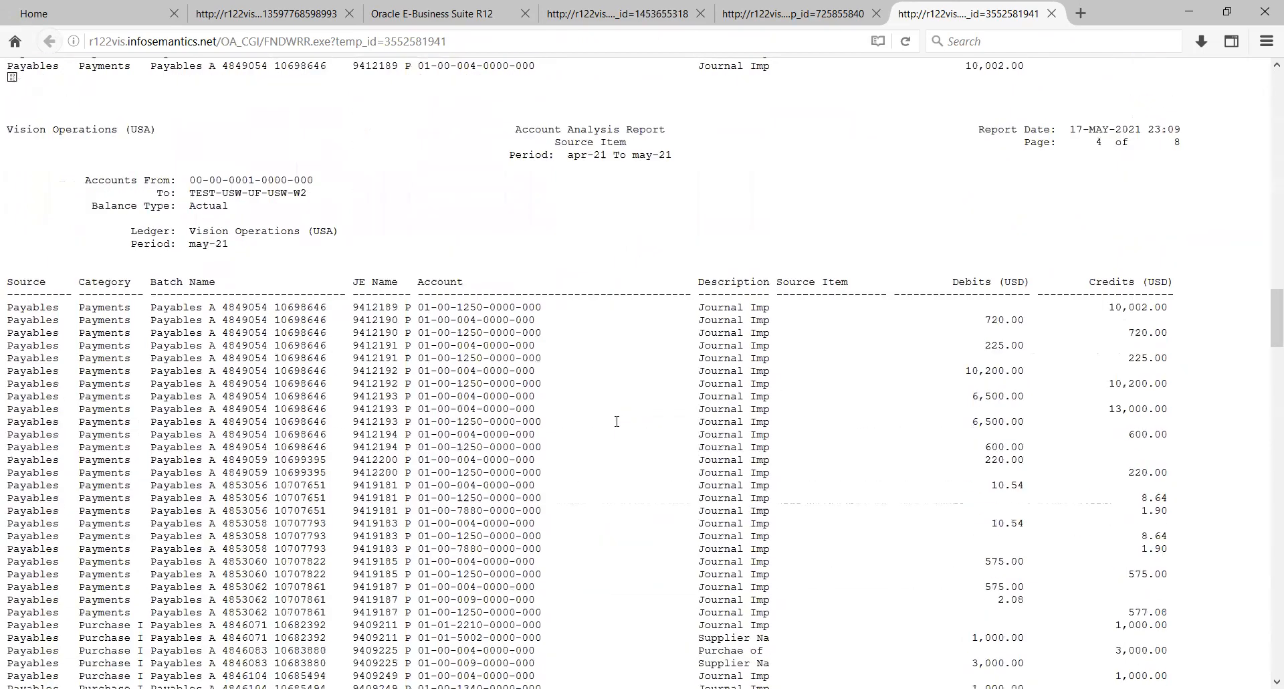
scroll(617, 421, down, 17)
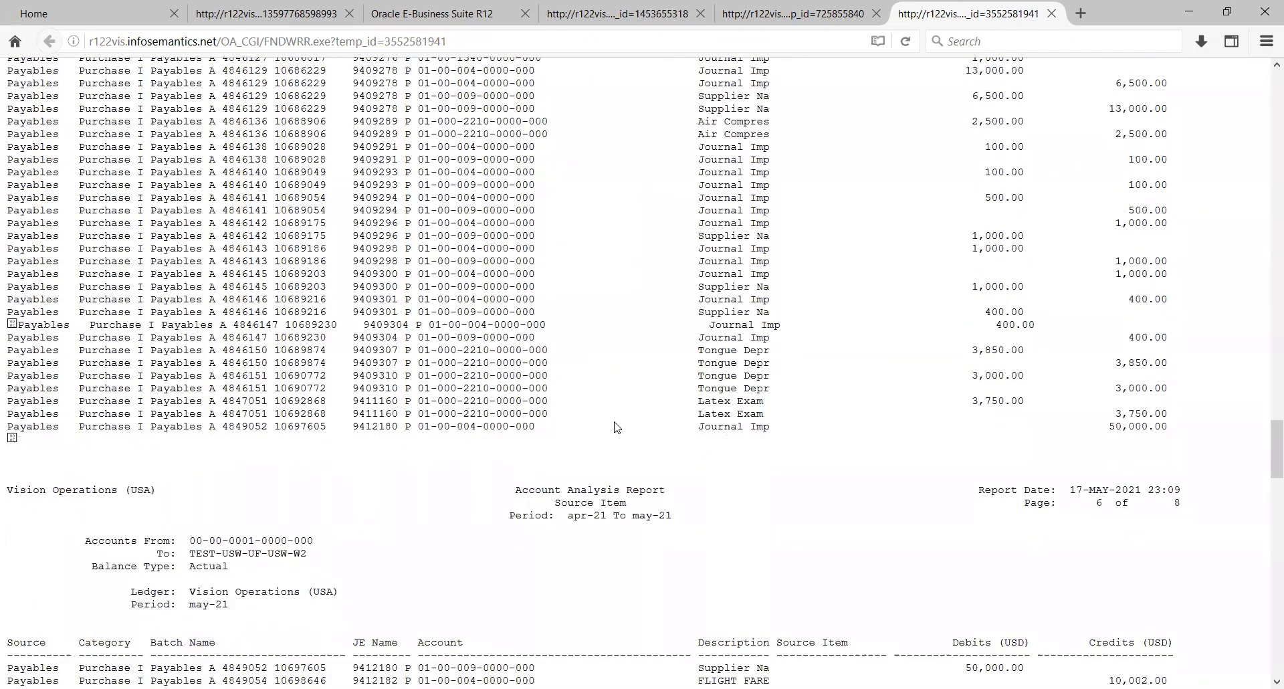
scroll(615, 422, down, 20)
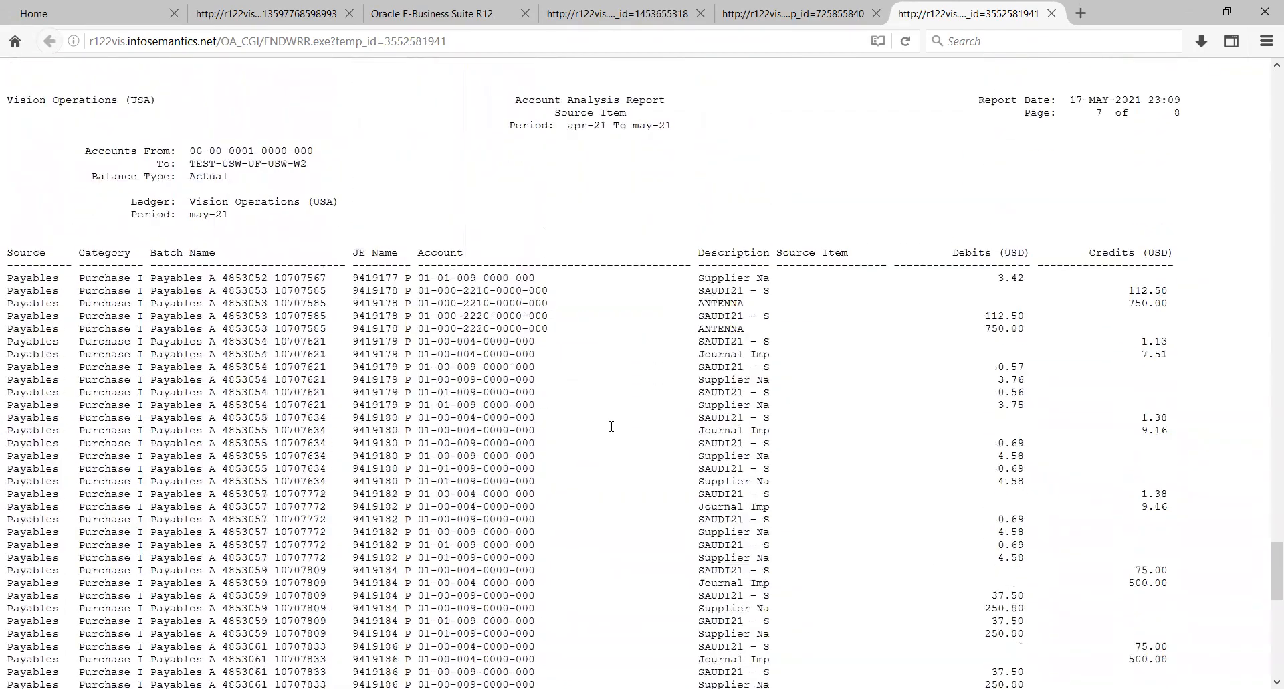
scroll(616, 410, down, 3)
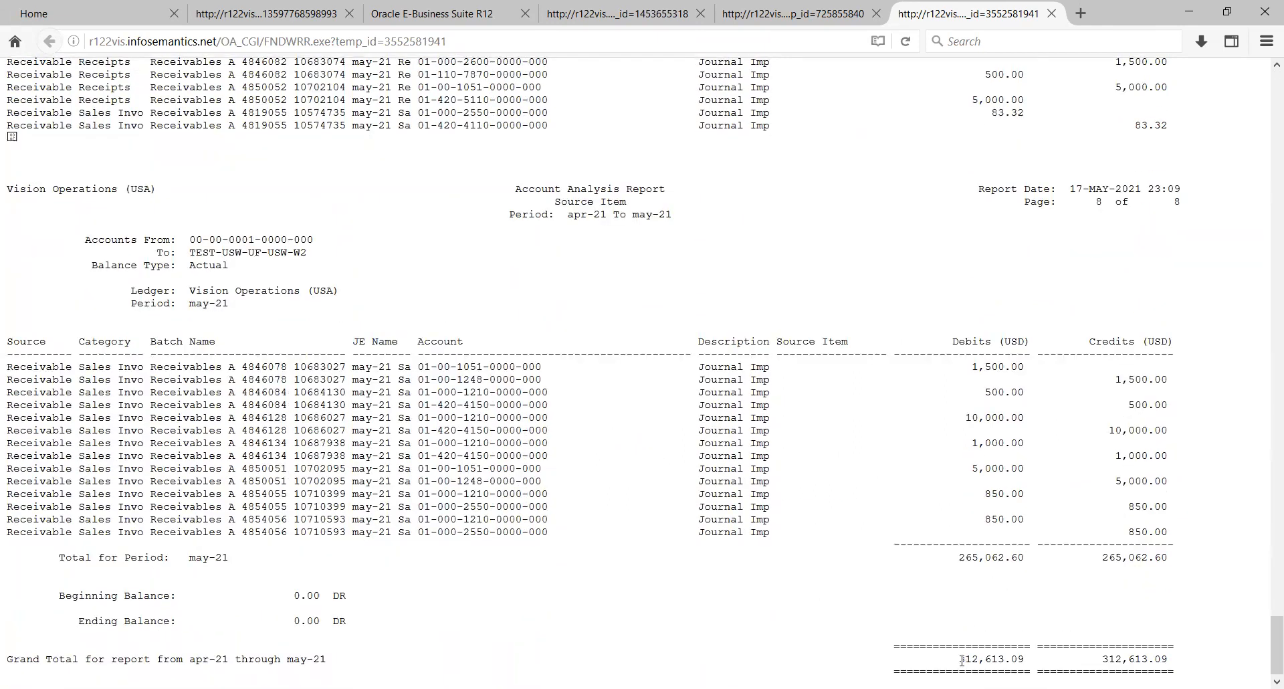
drag(962, 662, 1014, 662)
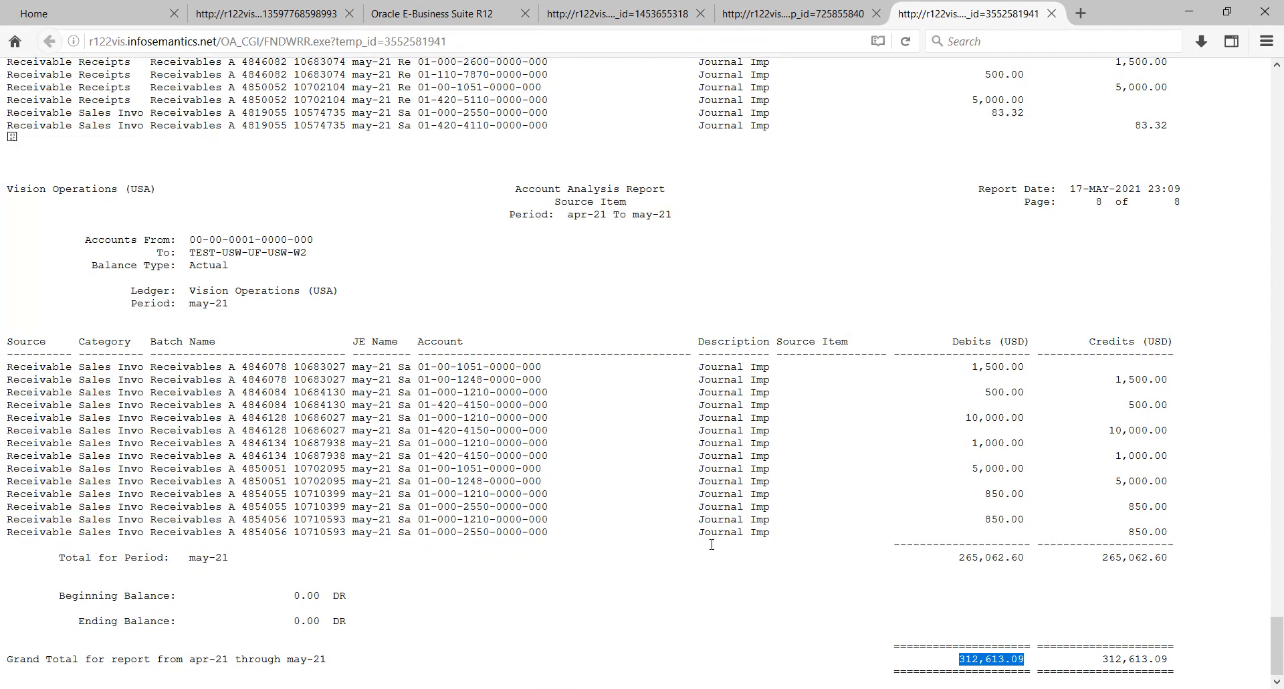
scroll(70, 471, up, 3)
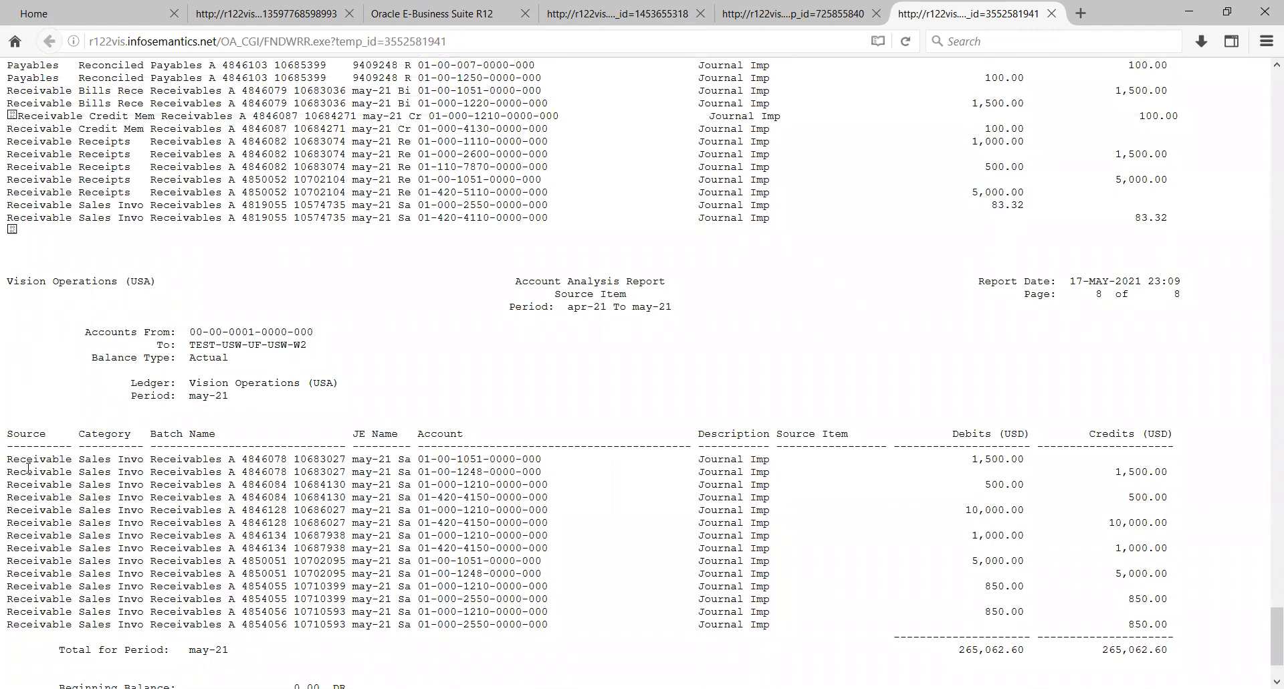
drag(28, 468, 57, 462)
click(46, 486)
Review the report's may-21 Payables purchase invoice and payment lines back to the first apr-21 page.
scroll(870, 417, up, 15)
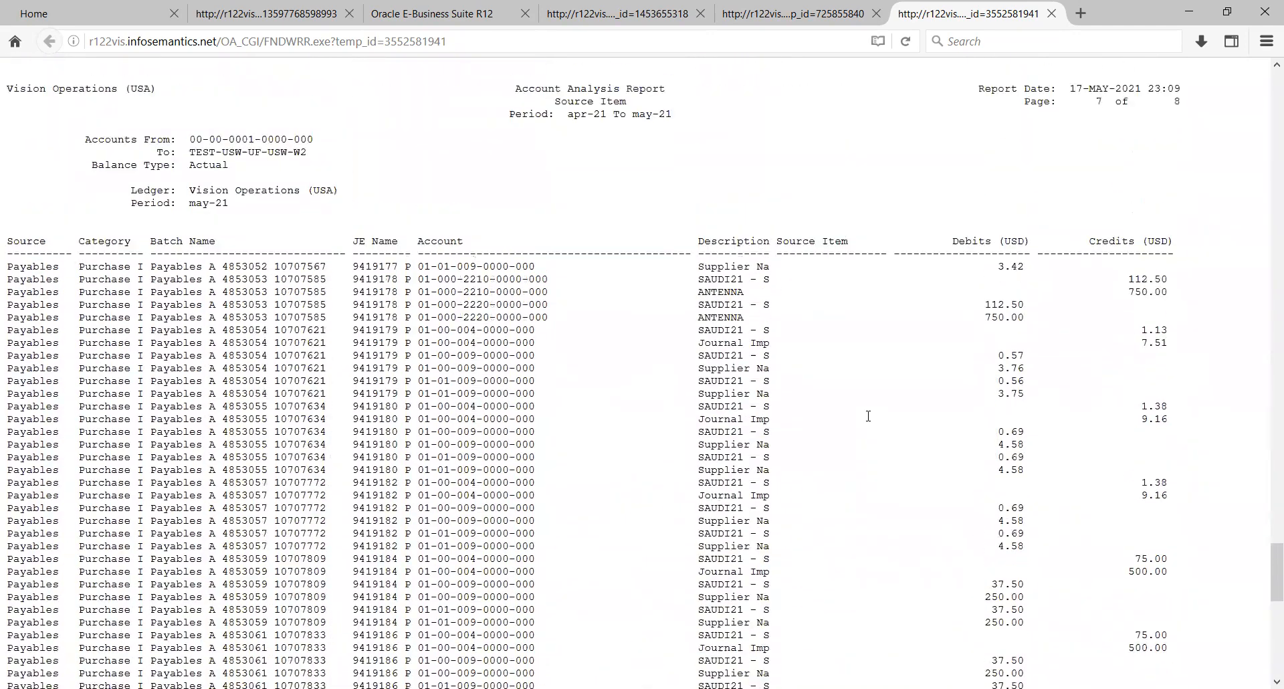
scroll(893, 355, up, 10)
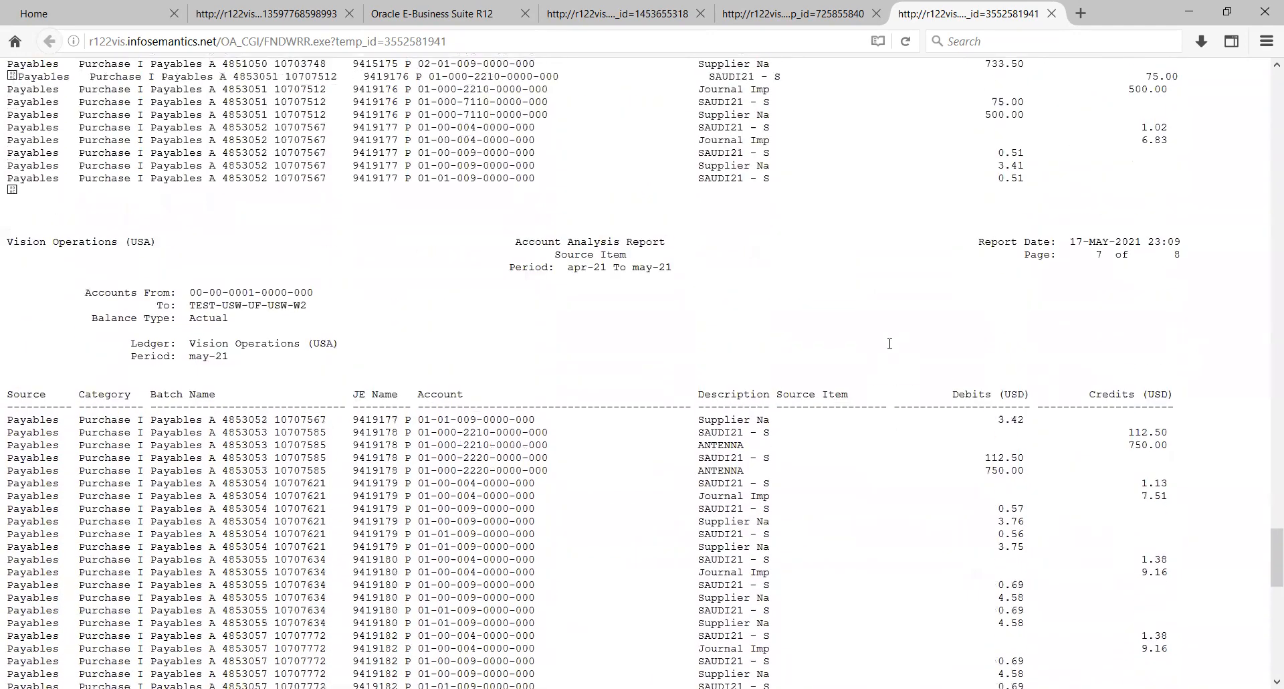
scroll(891, 348, up, 5)
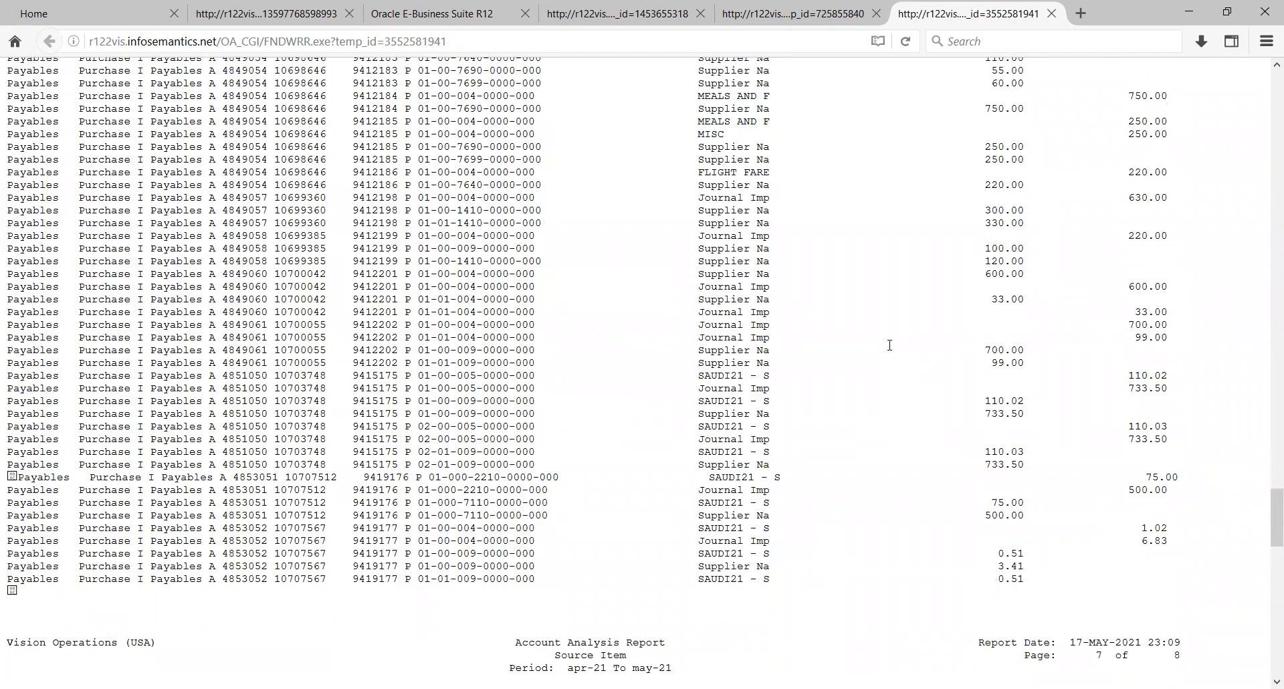
scroll(890, 346, up, 8)
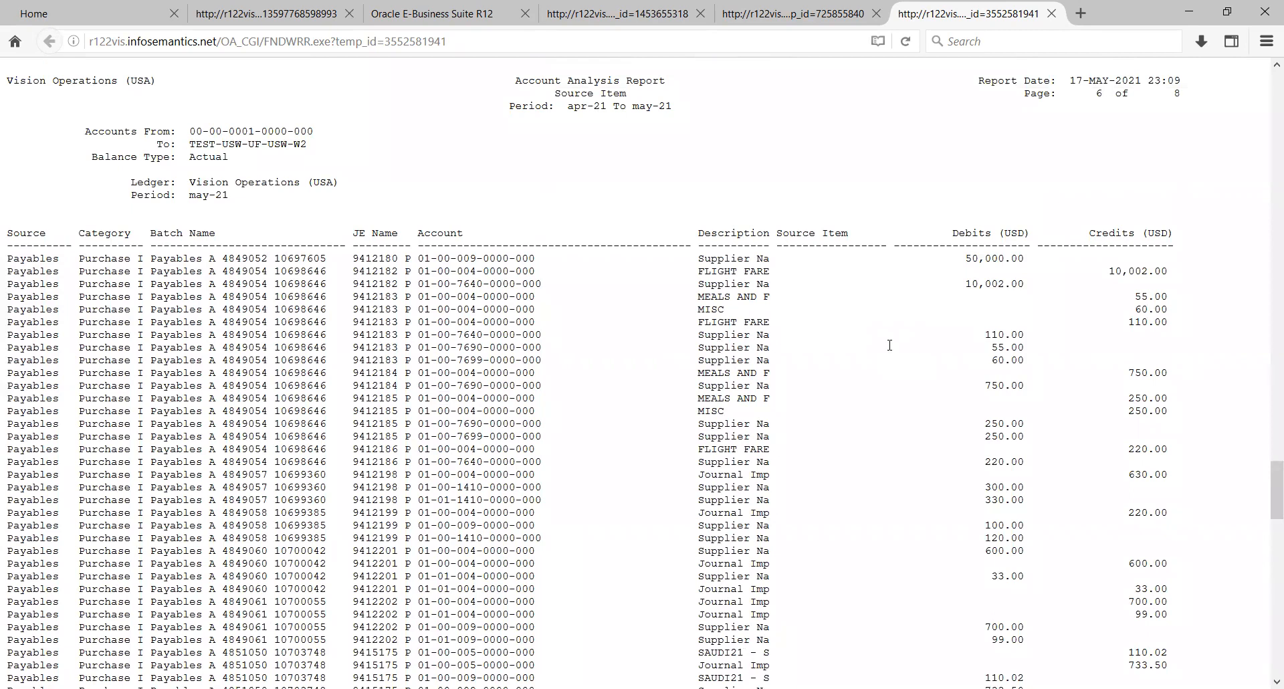
scroll(890, 345, up, 5)
scroll(891, 349, up, 12)
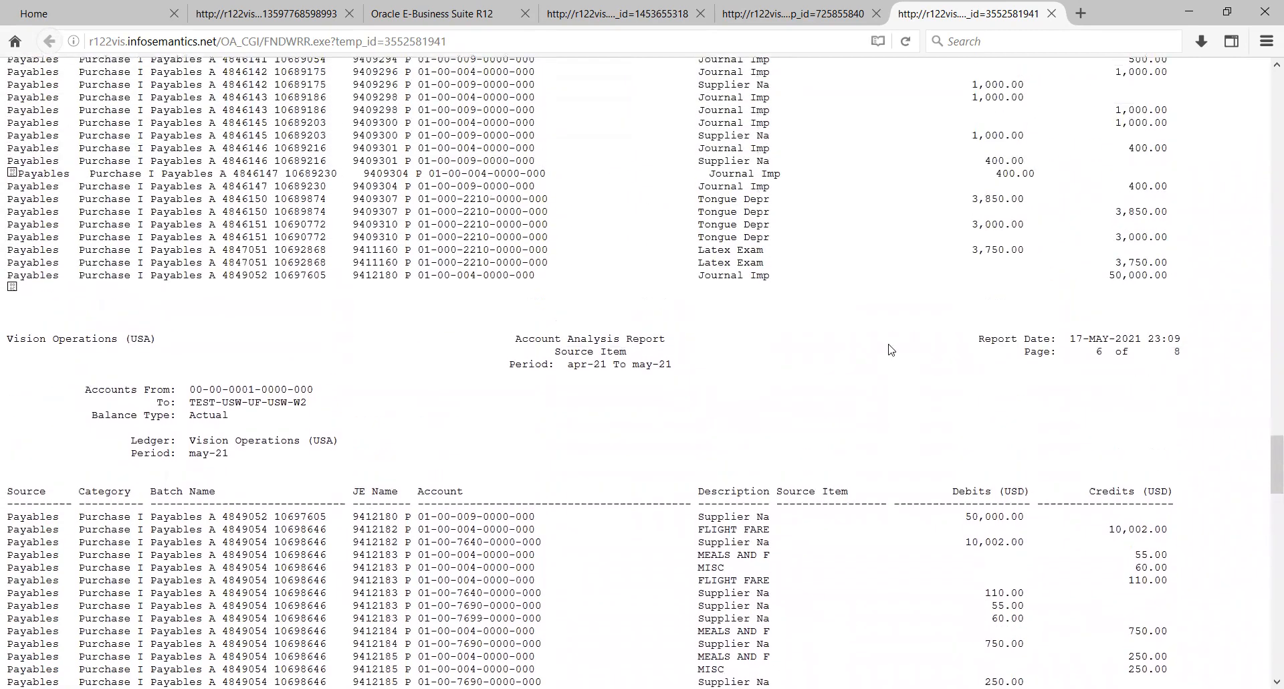
scroll(890, 350, up, 6)
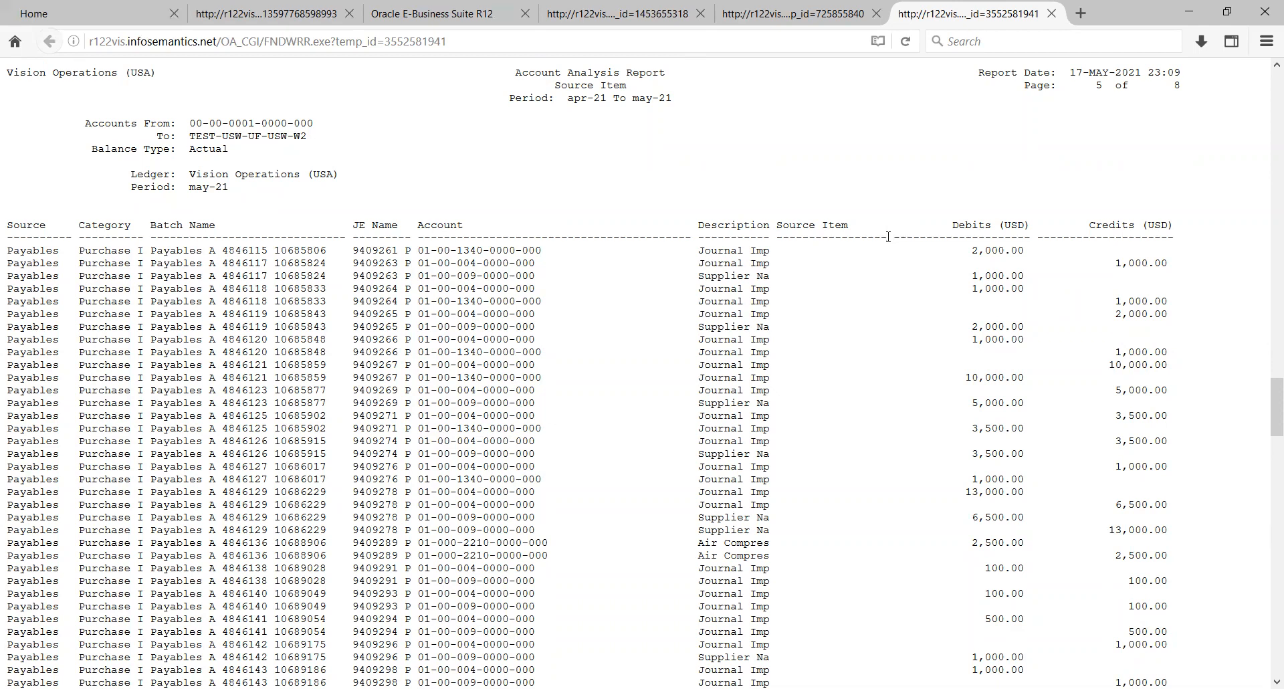
scroll(740, 295, up, 12)
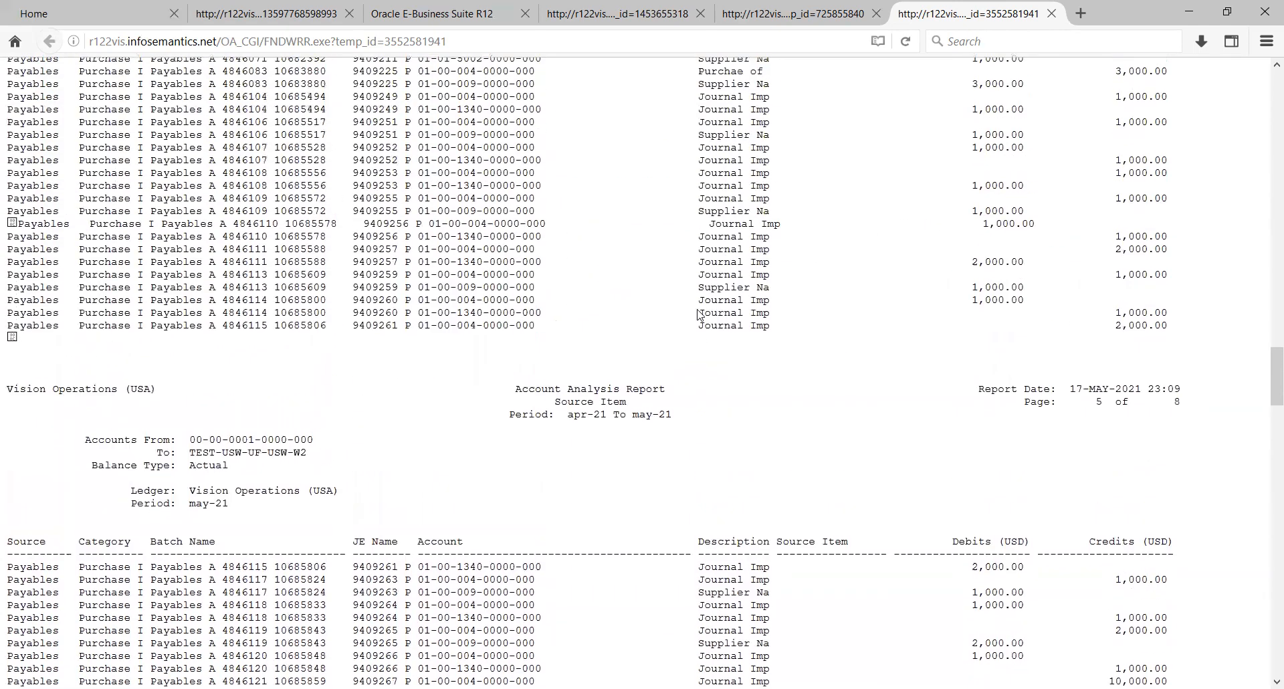
scroll(700, 306, up, 20)
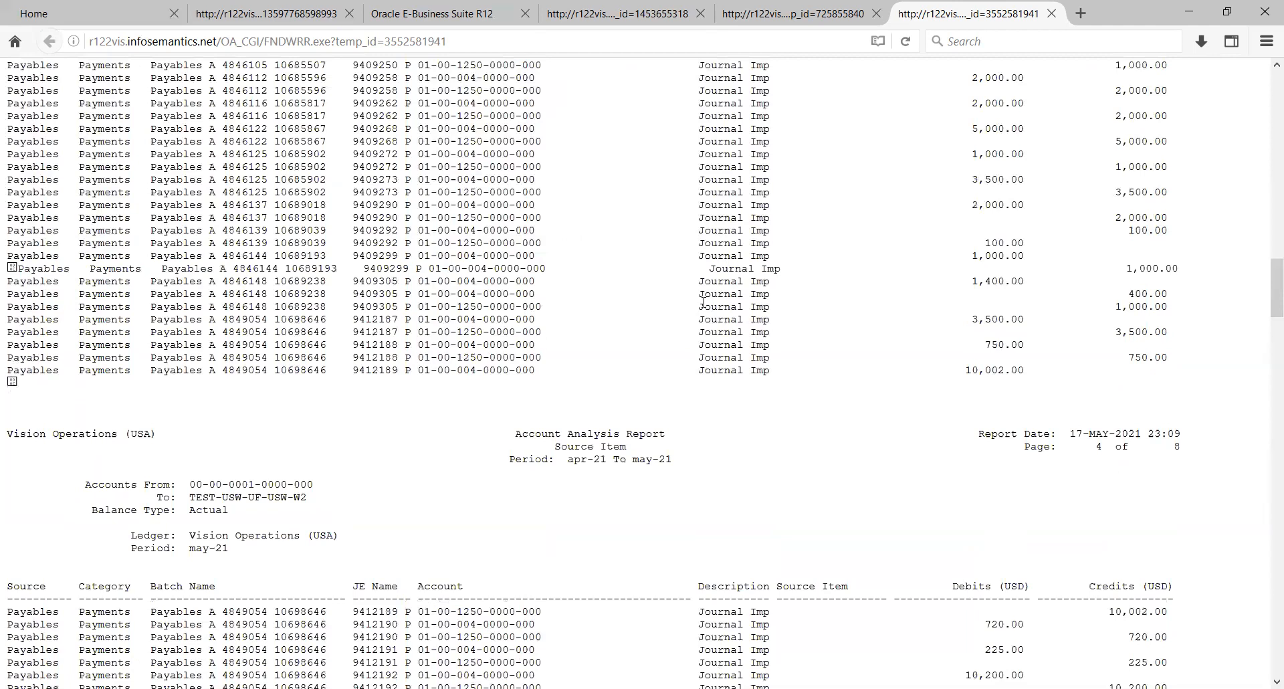
scroll(707, 306, up, 20)
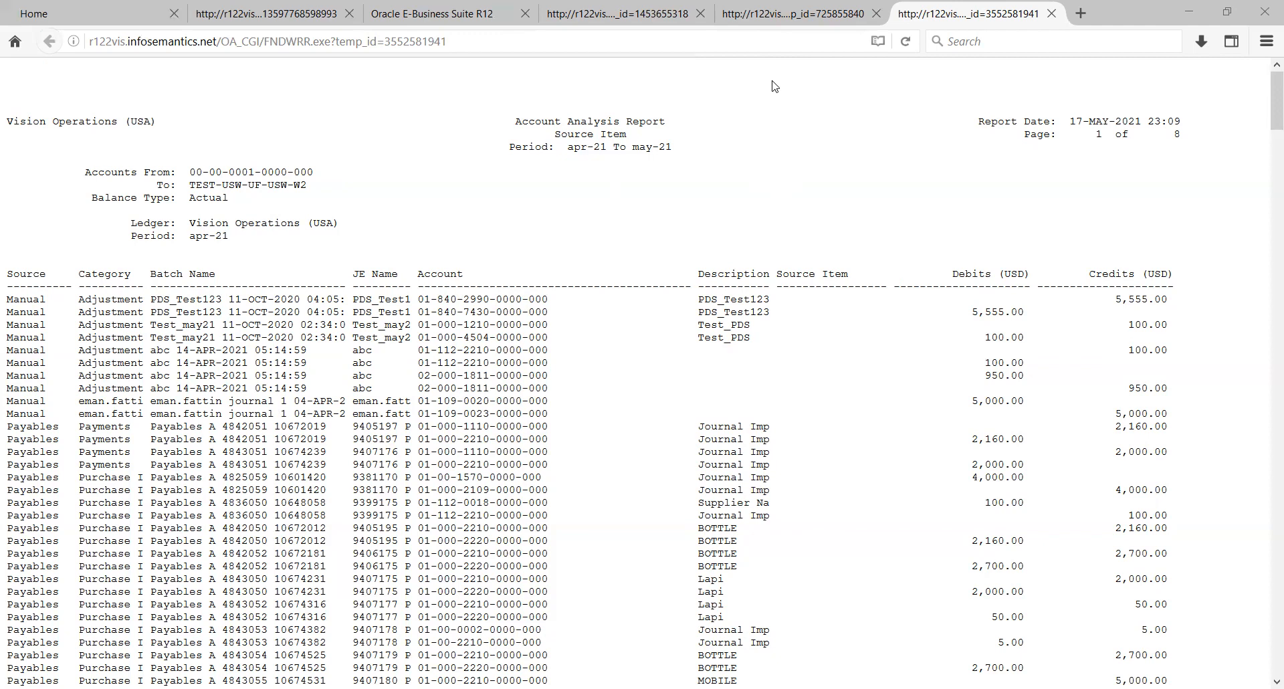
Switch back to Oracle Applications, close the Requests window and open the Account inquiry function.
key(alt+Tab)
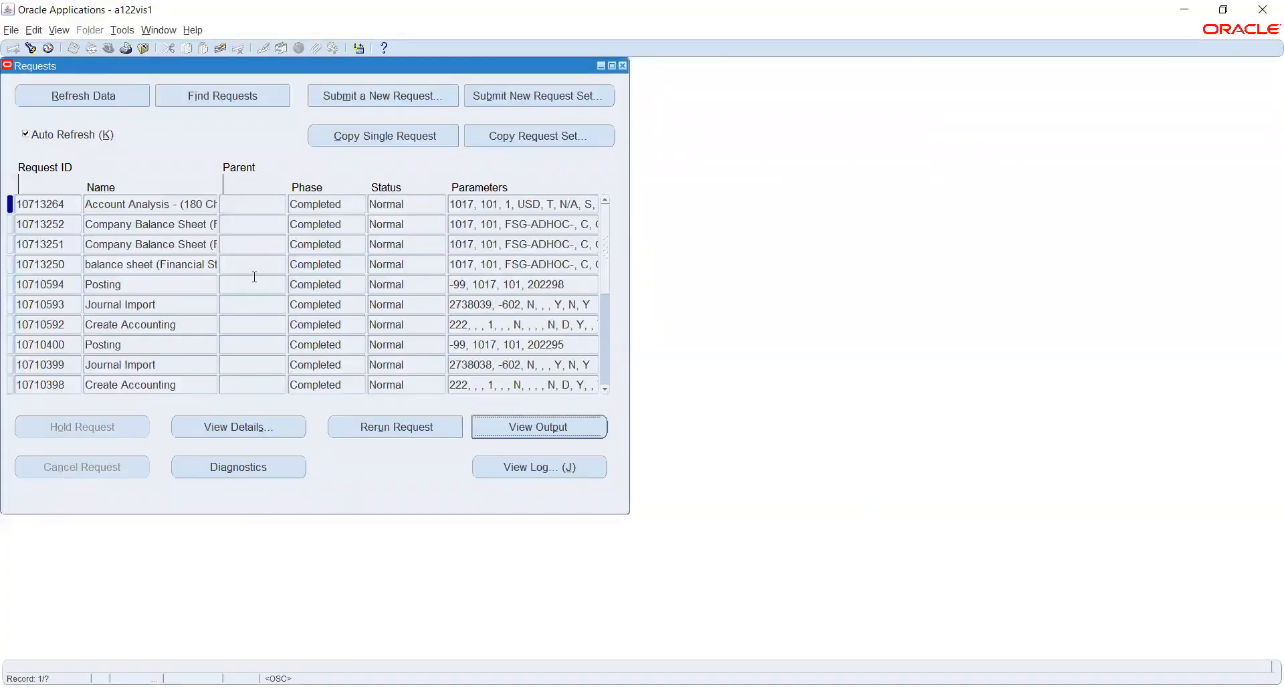
click(623, 66)
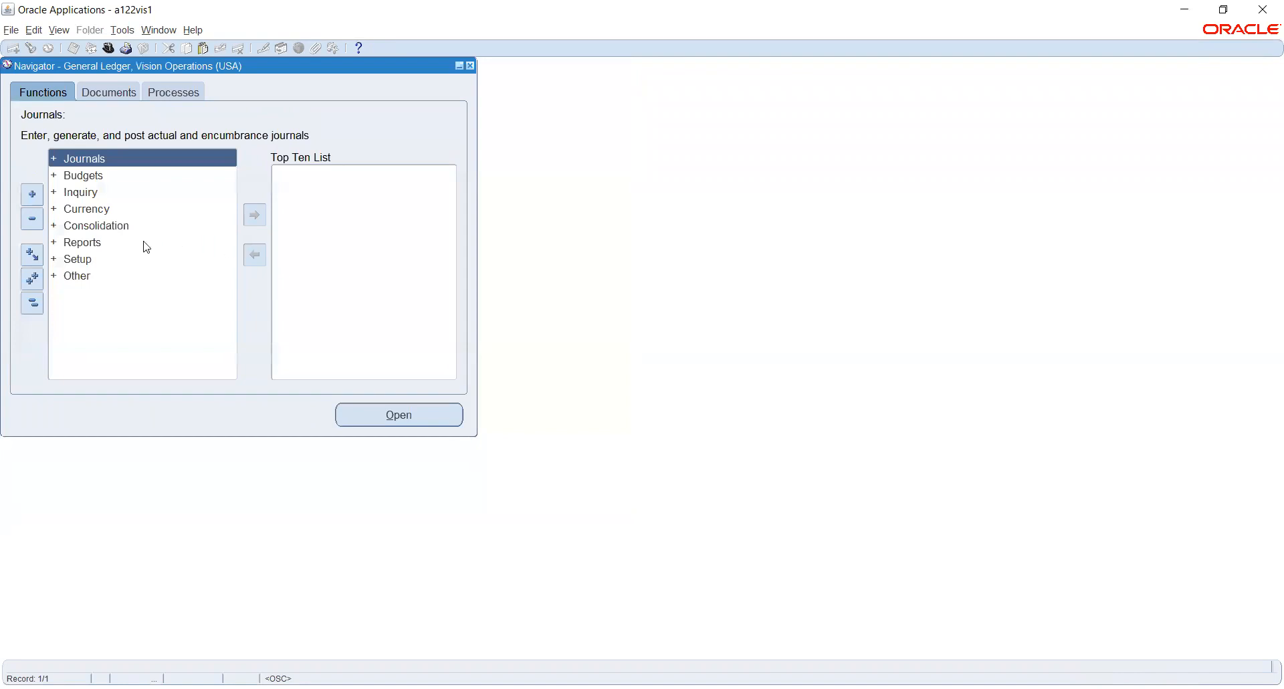
double_click(77, 195)
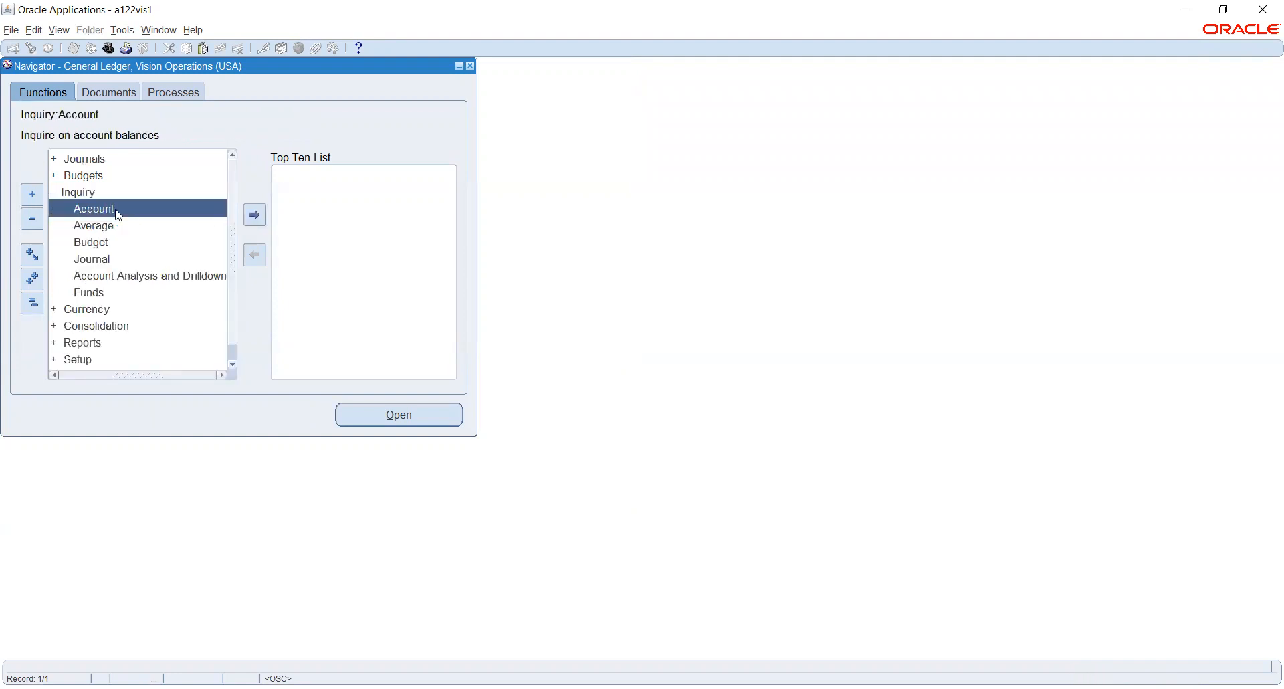
double_click(109, 212)
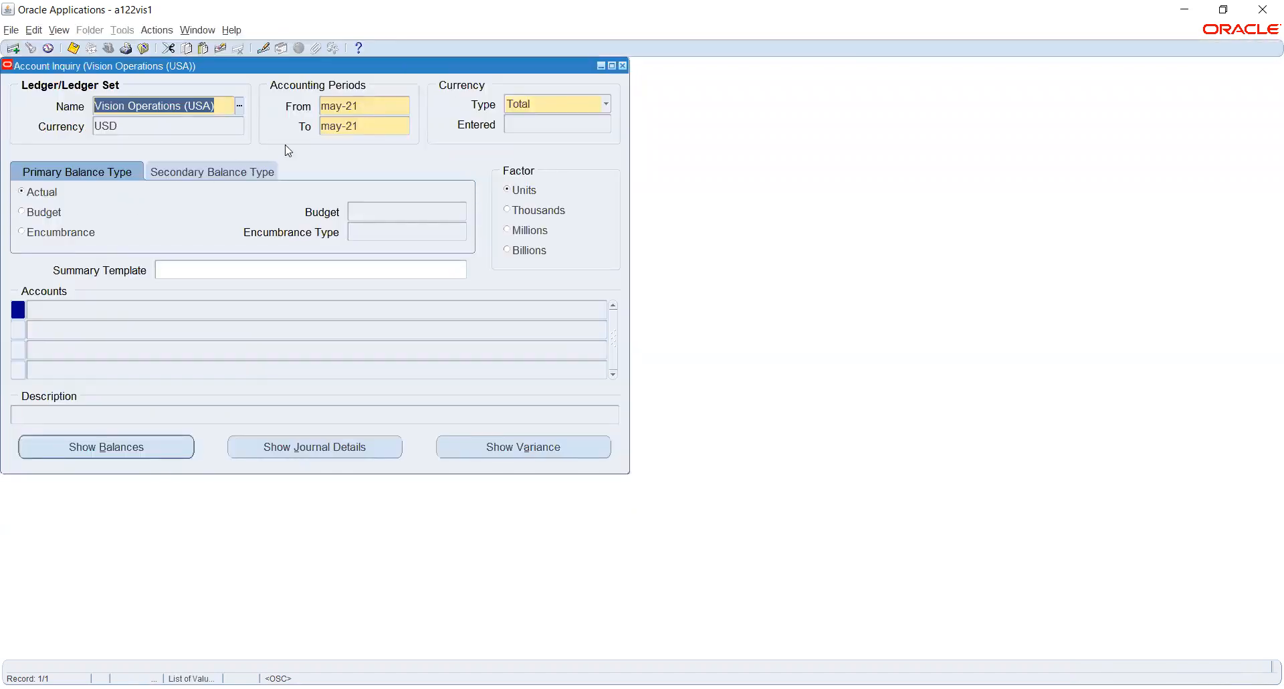
Set the inquiry's accounting periods from apr-21 to may-21.
click(375, 105)
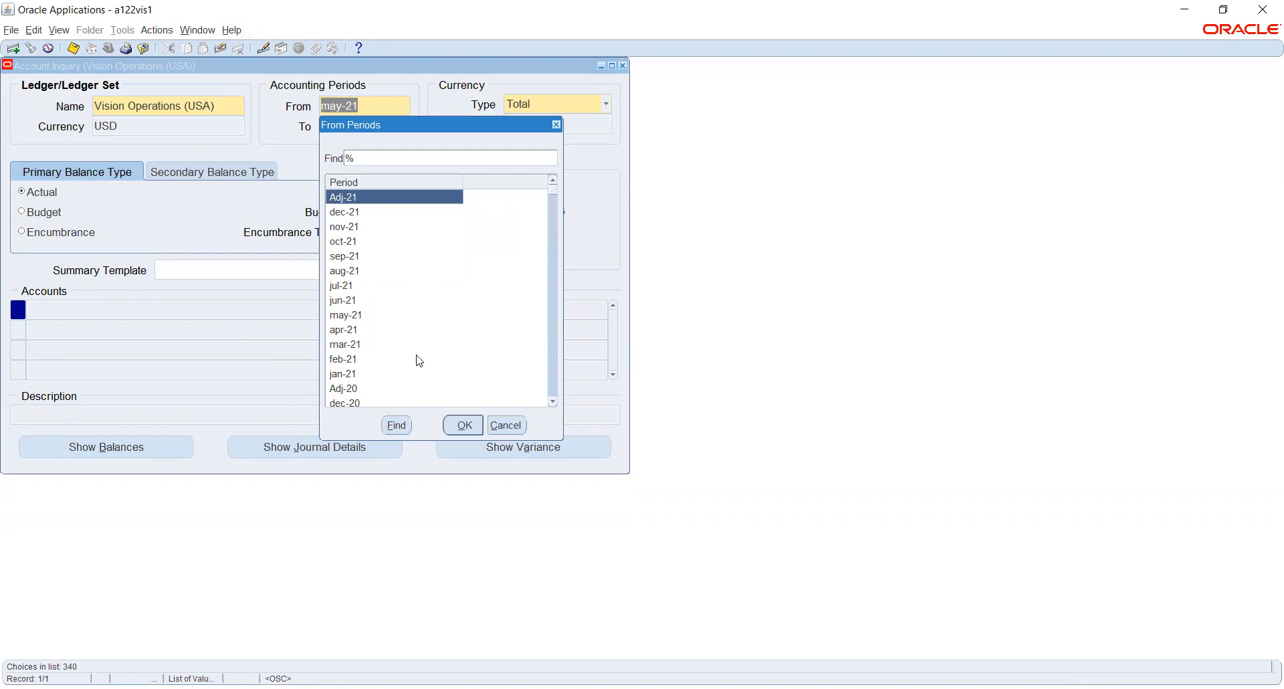
text(apr-)
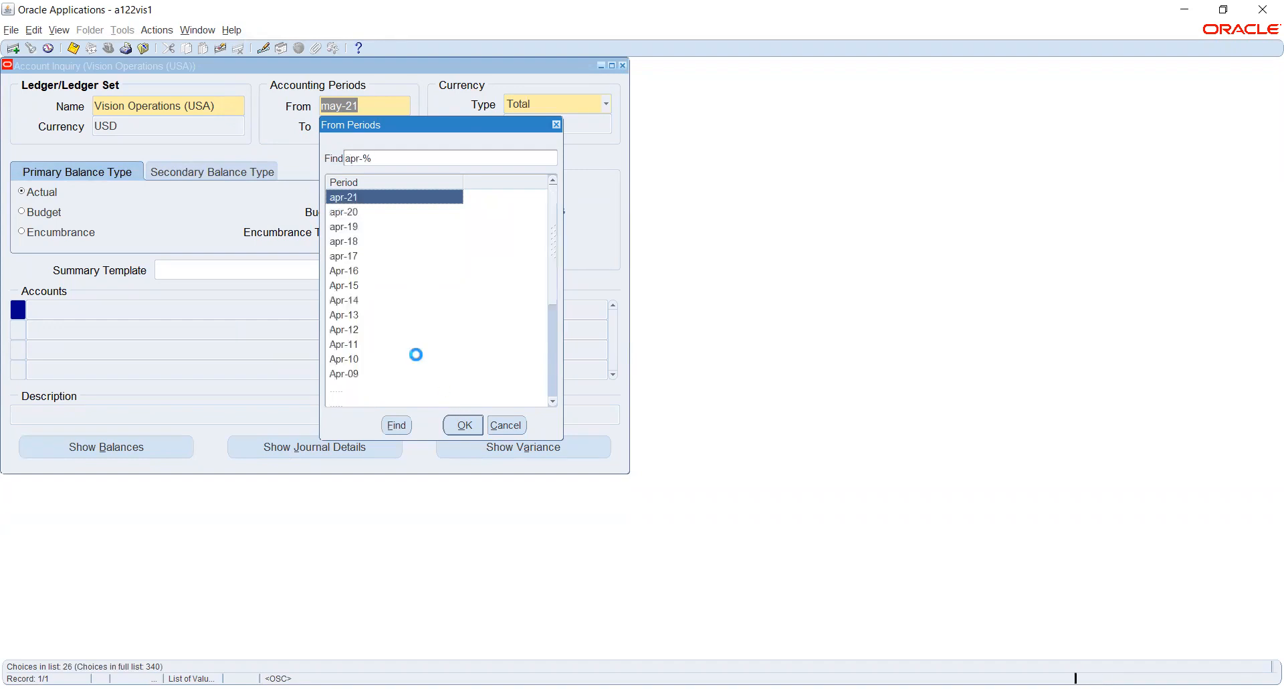
click(455, 424)
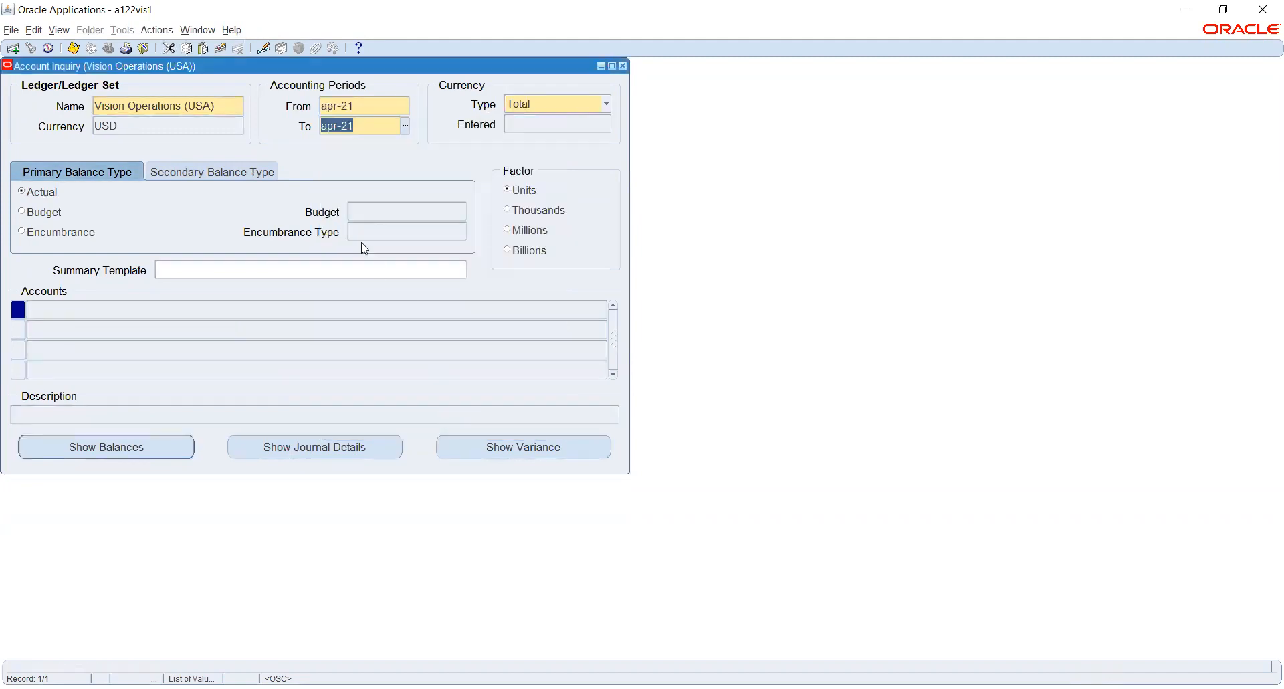
text(may-21)
key(Tab)
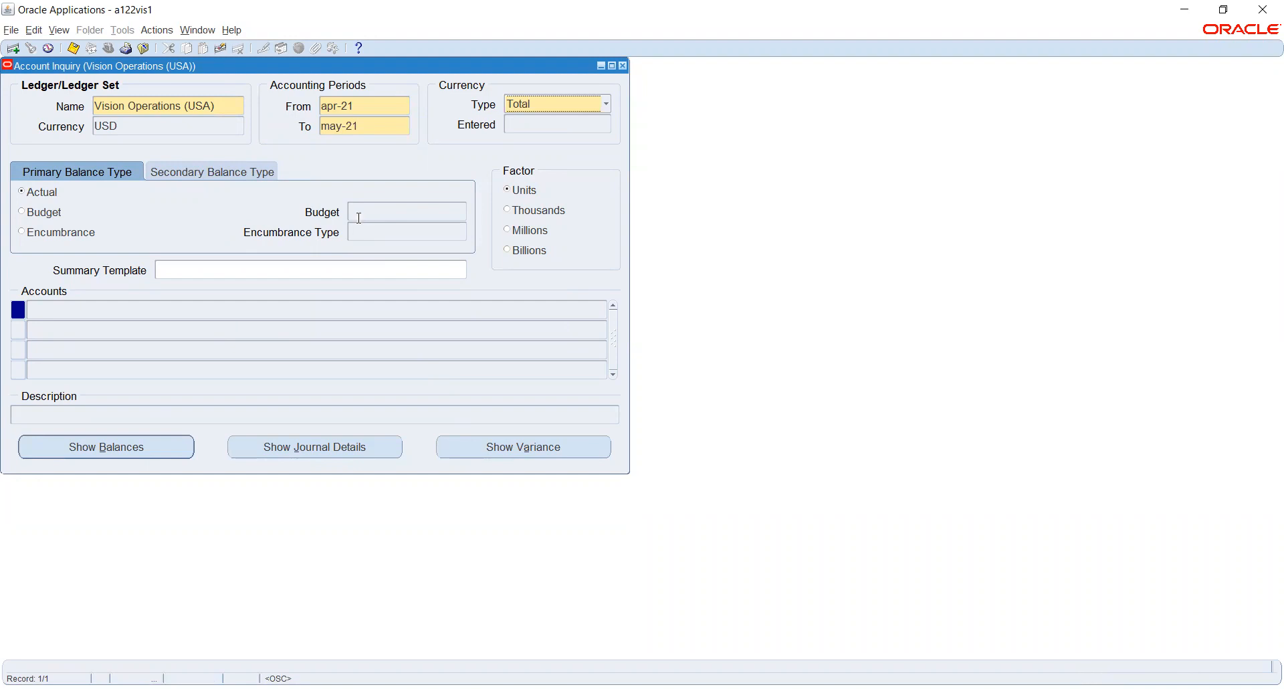
Find the accounts for the inquiry using 007 (Cash) as the account segment value.
click(263, 309)
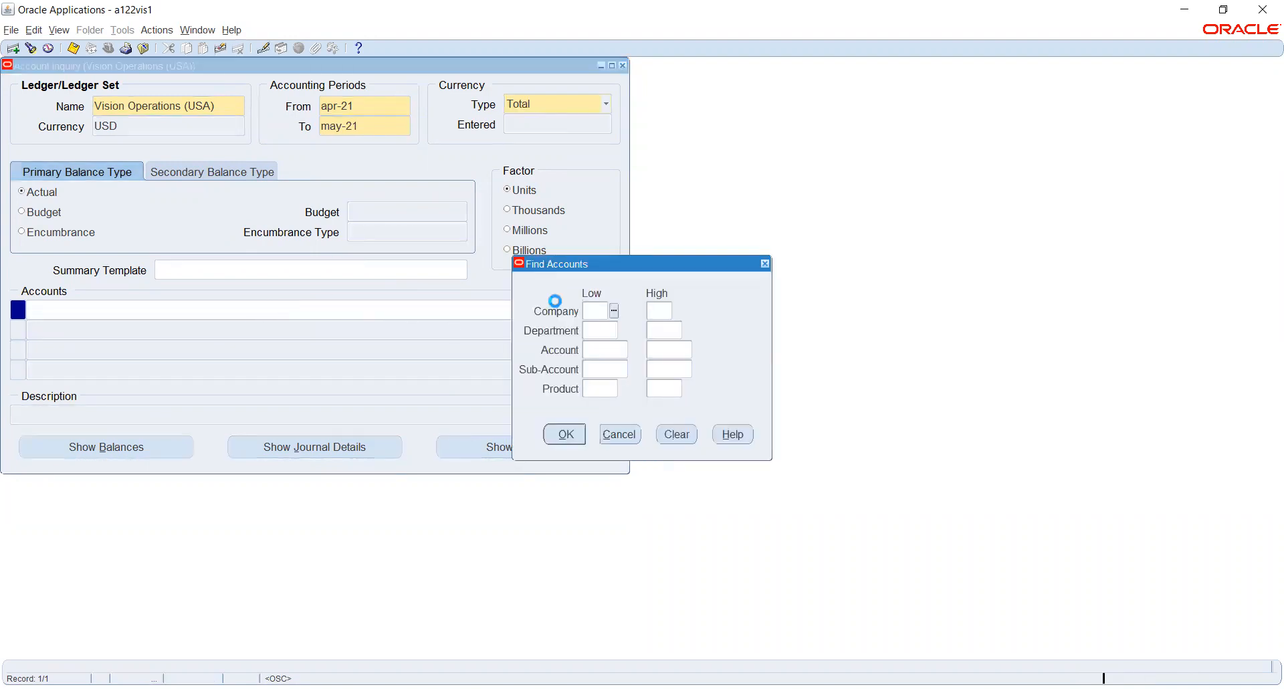
click(611, 350)
click(634, 350)
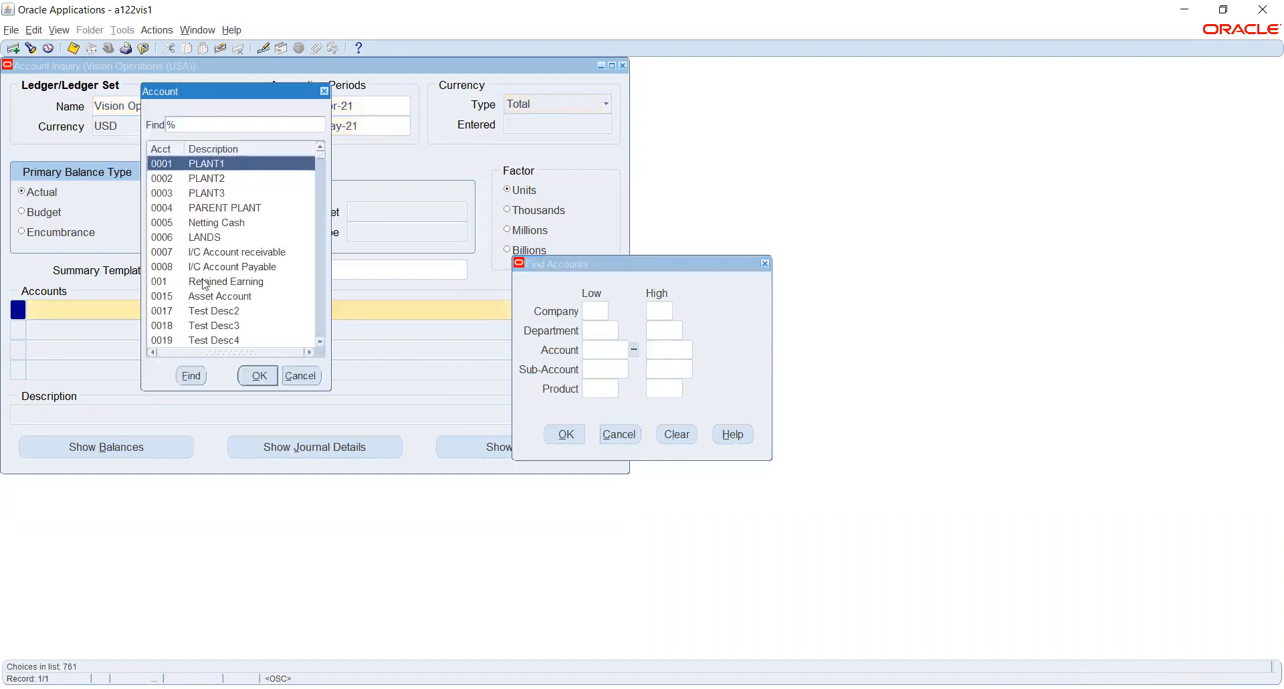
scroll(226, 272, down, 3)
scroll(226, 271, down, 1)
scroll(227, 276, down, 5)
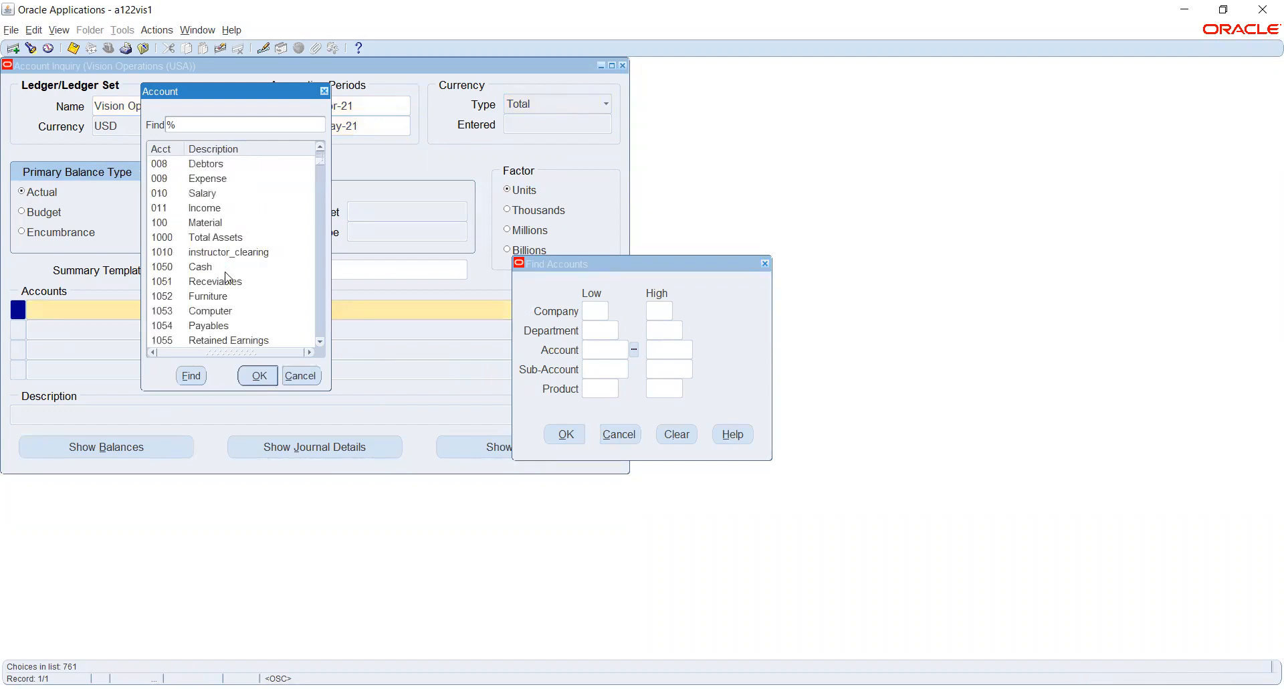
scroll(224, 271, up, 1)
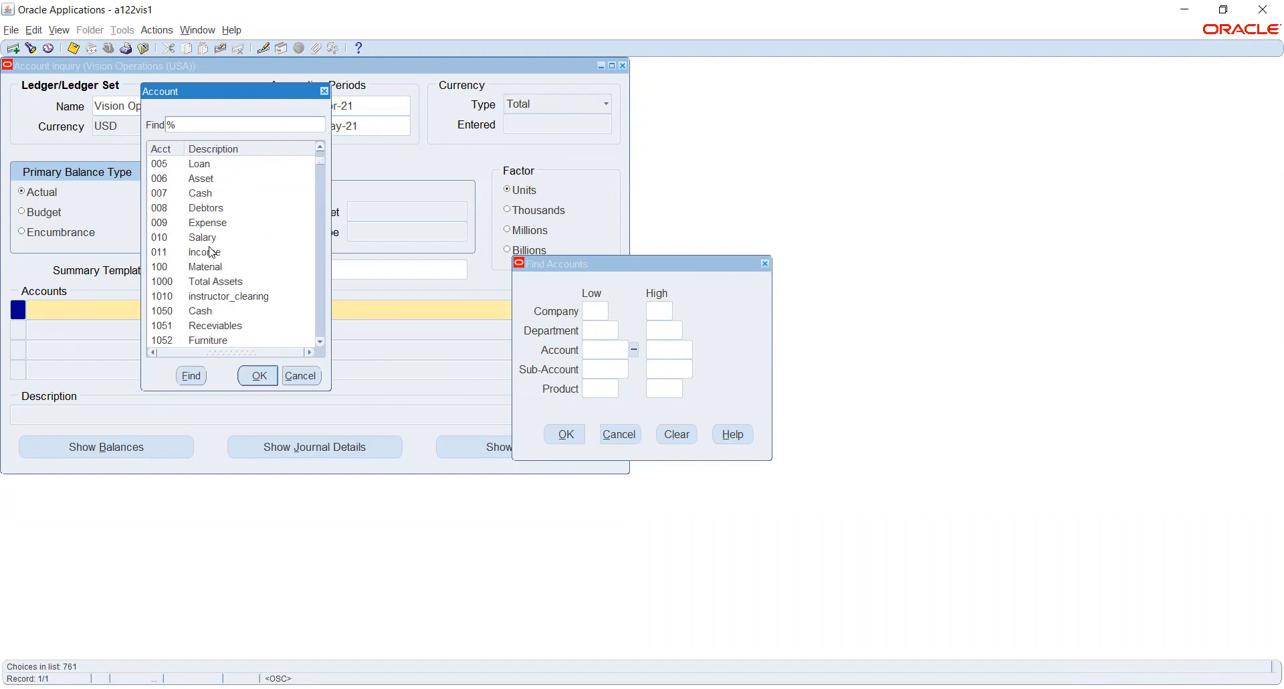
click(202, 195)
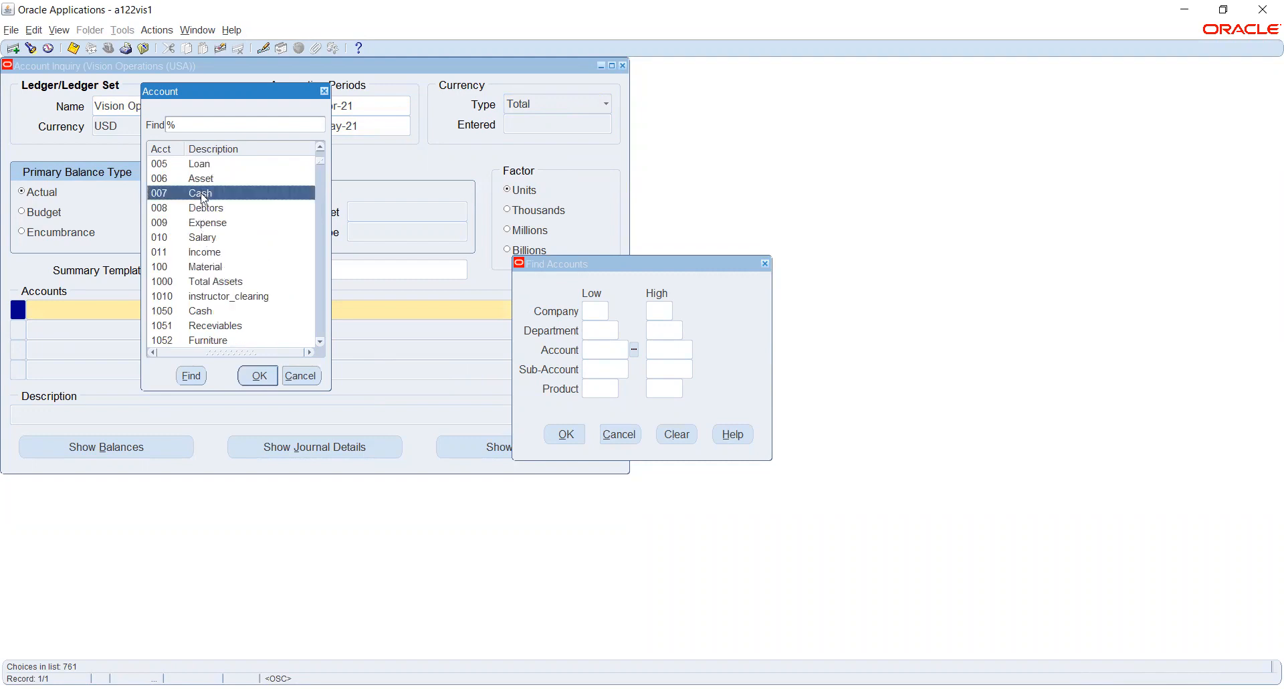
click(257, 375)
click(562, 436)
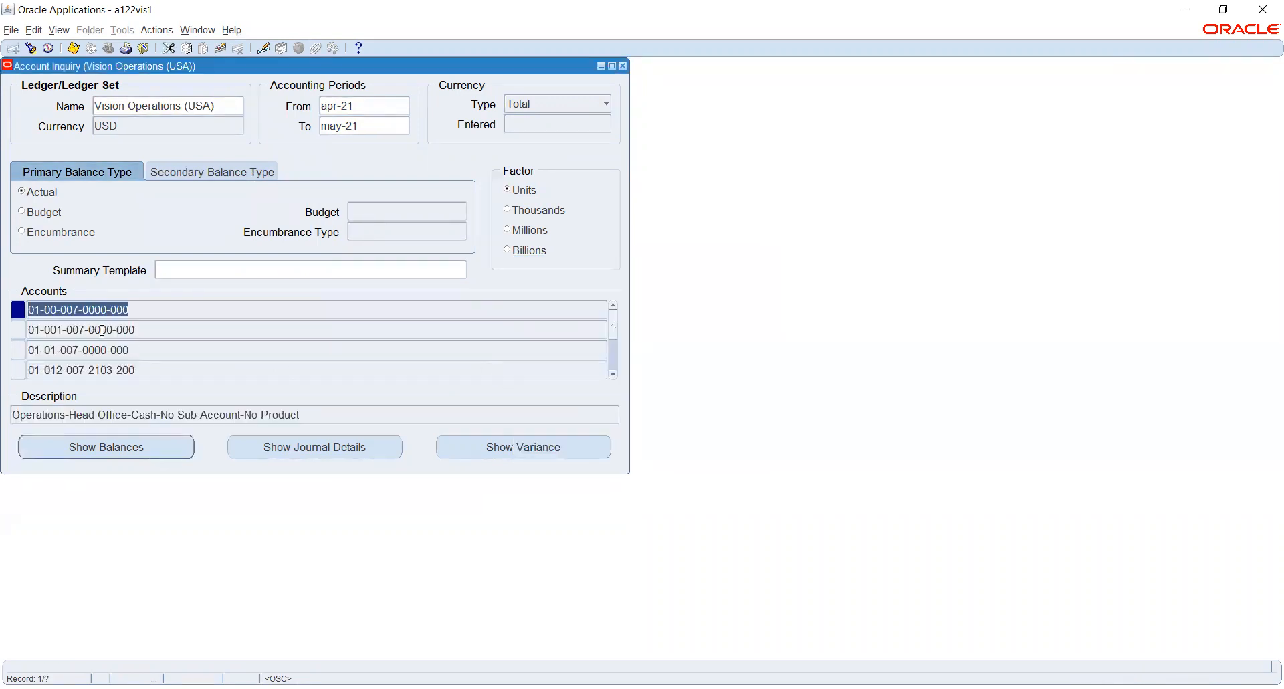
click(609, 349)
scroll(607, 350, up, 2)
click(107, 448)
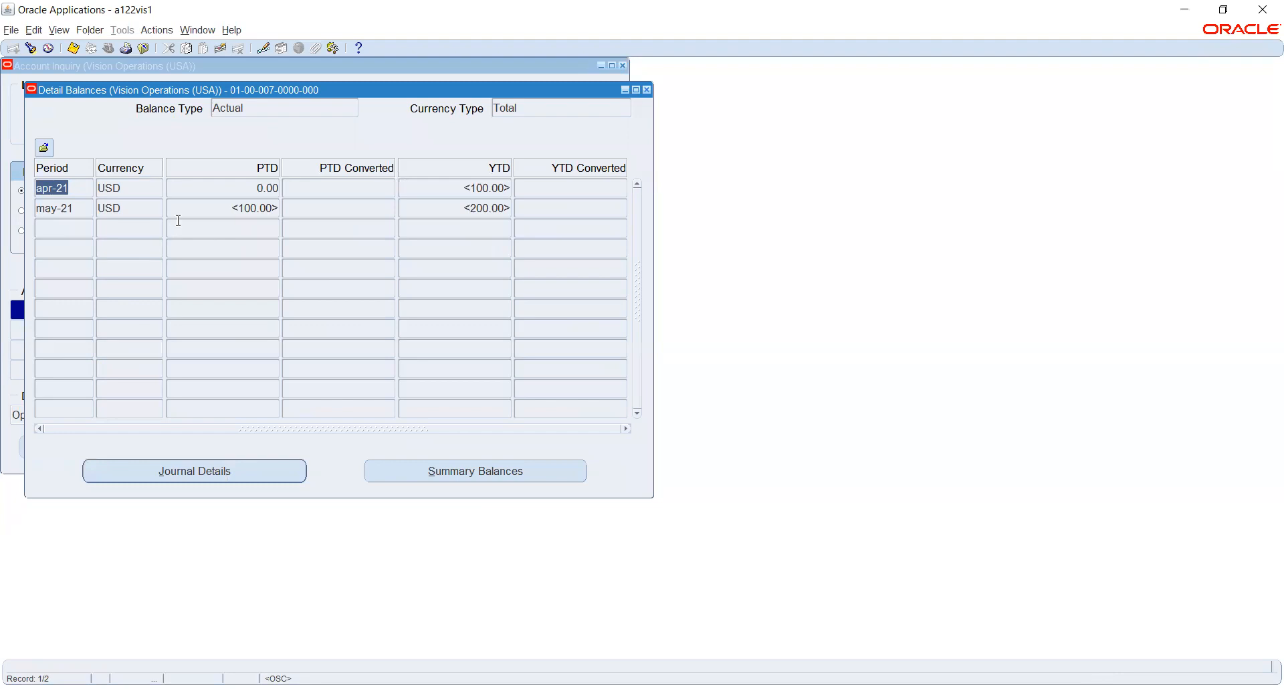
click(231, 192)
click(66, 209)
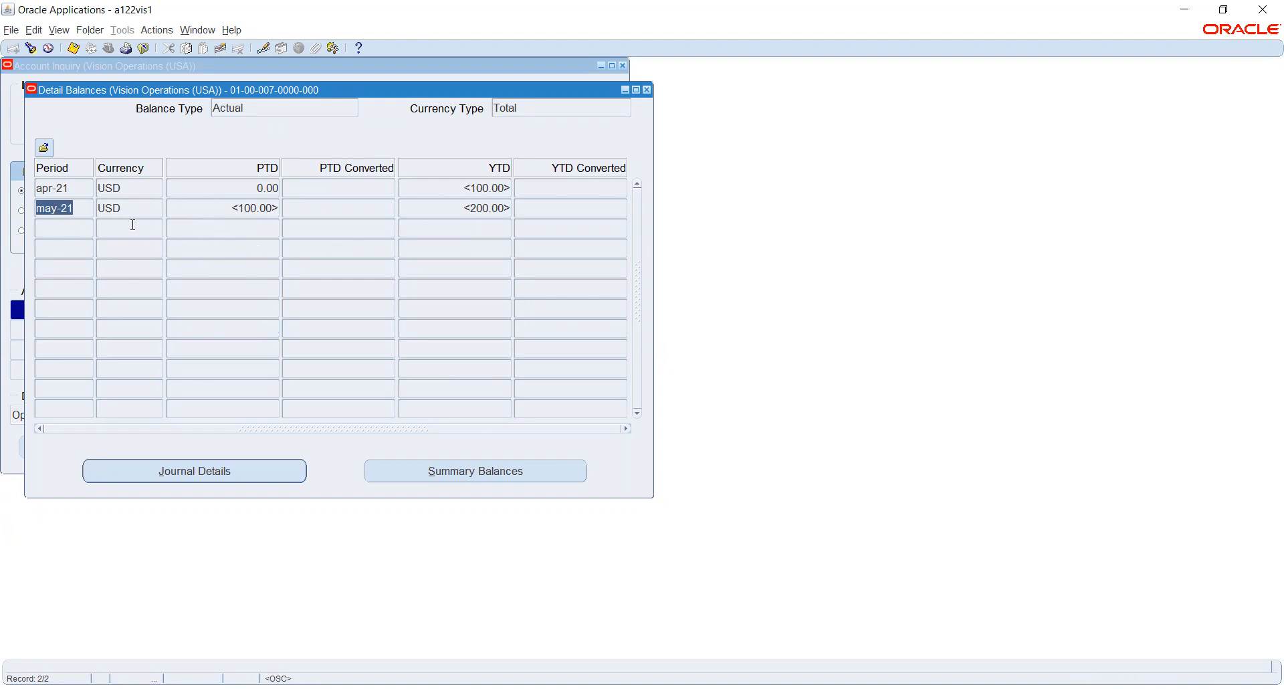
Inspect both lines of the full journal behind the may-21 balance, and return to the account inquiry.
click(216, 467)
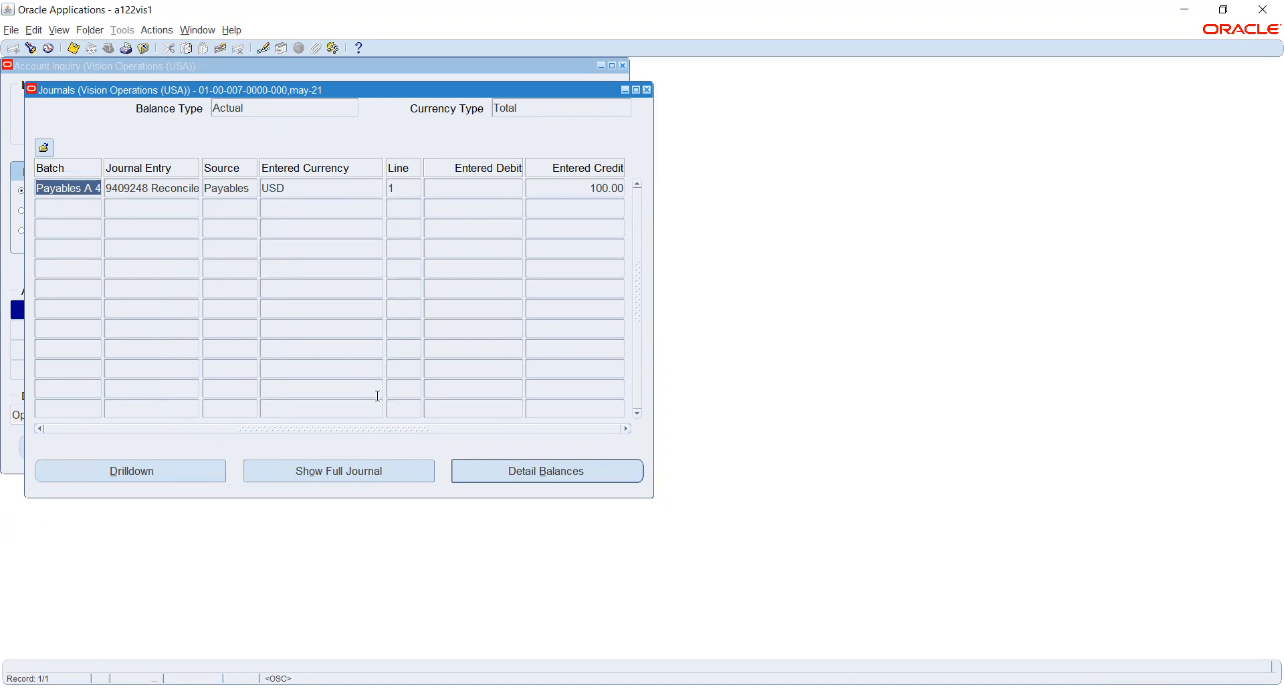
click(344, 478)
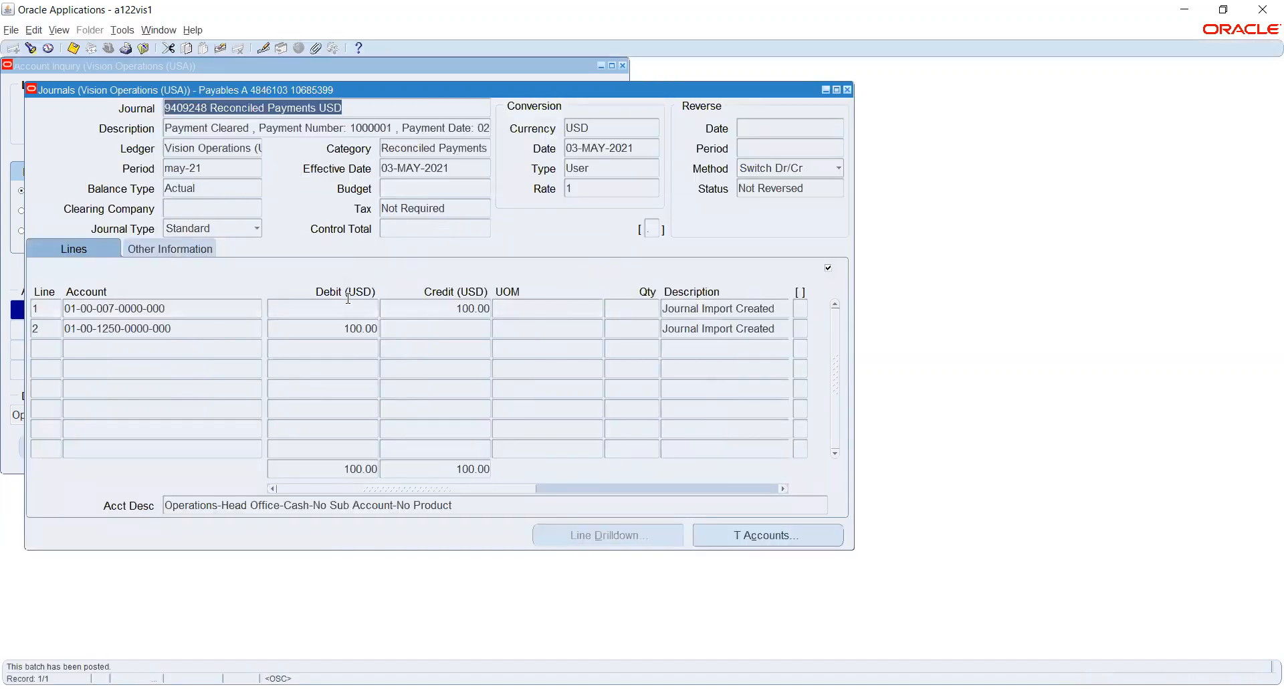
click(229, 308)
click(227, 328)
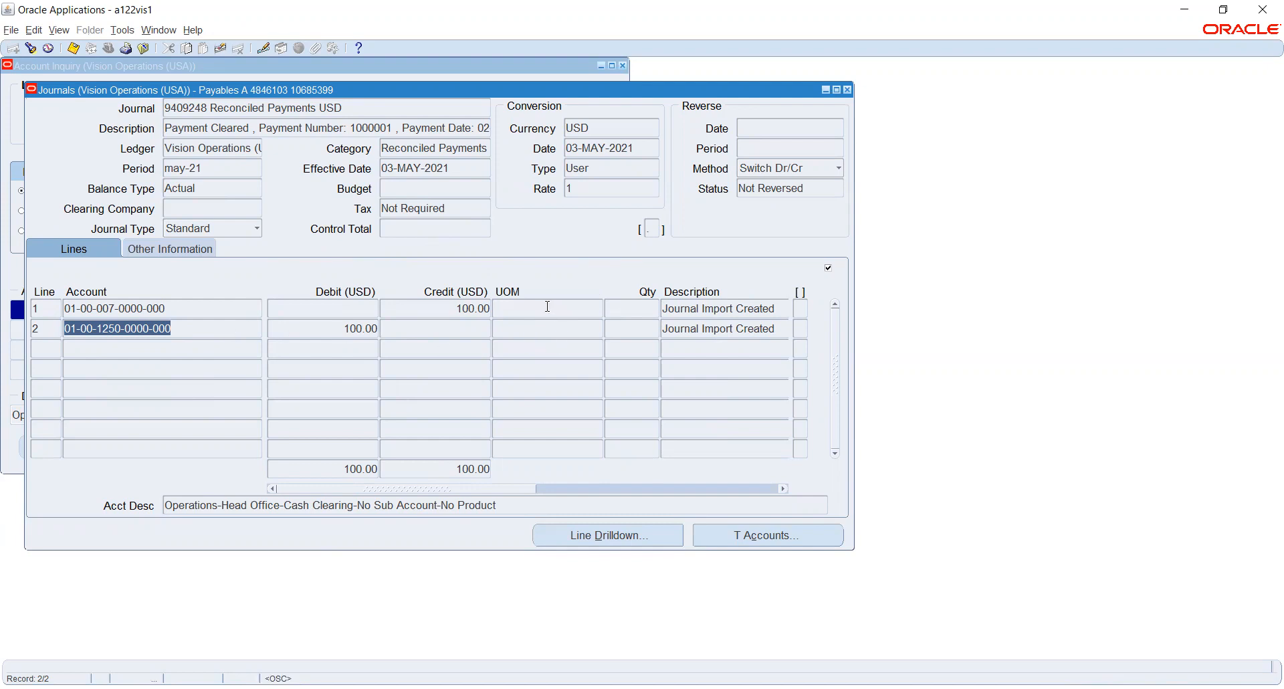
click(848, 90)
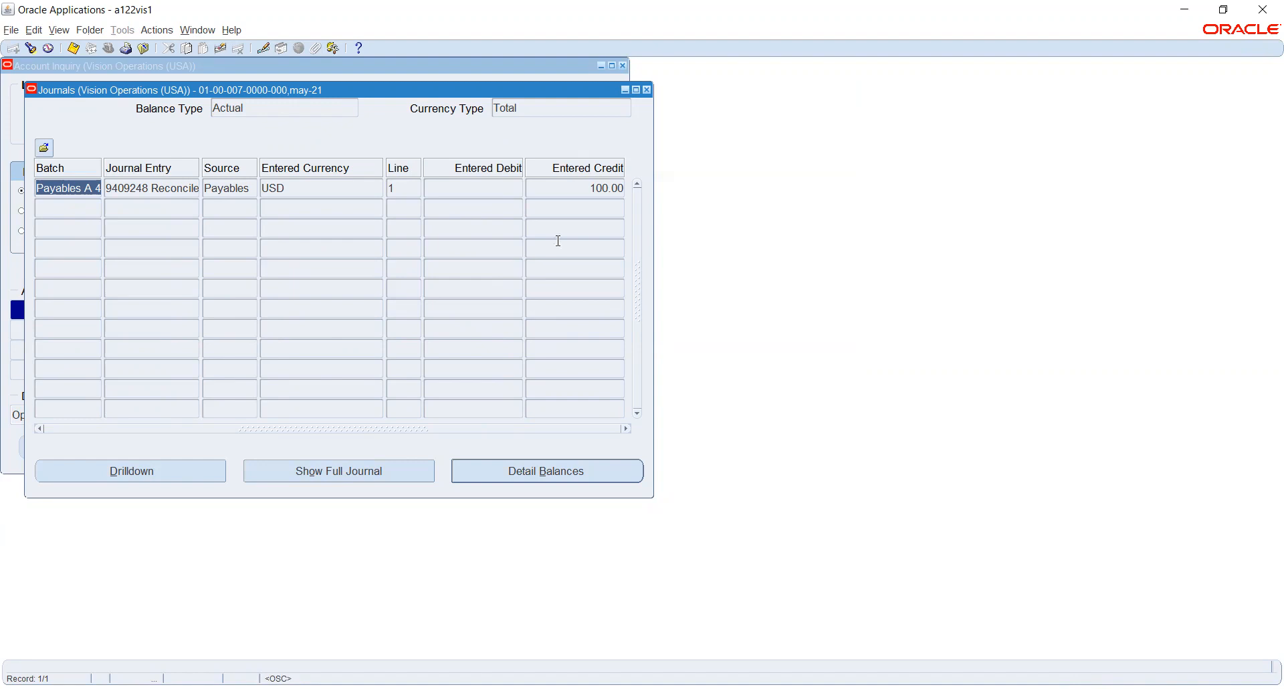
click(646, 90)
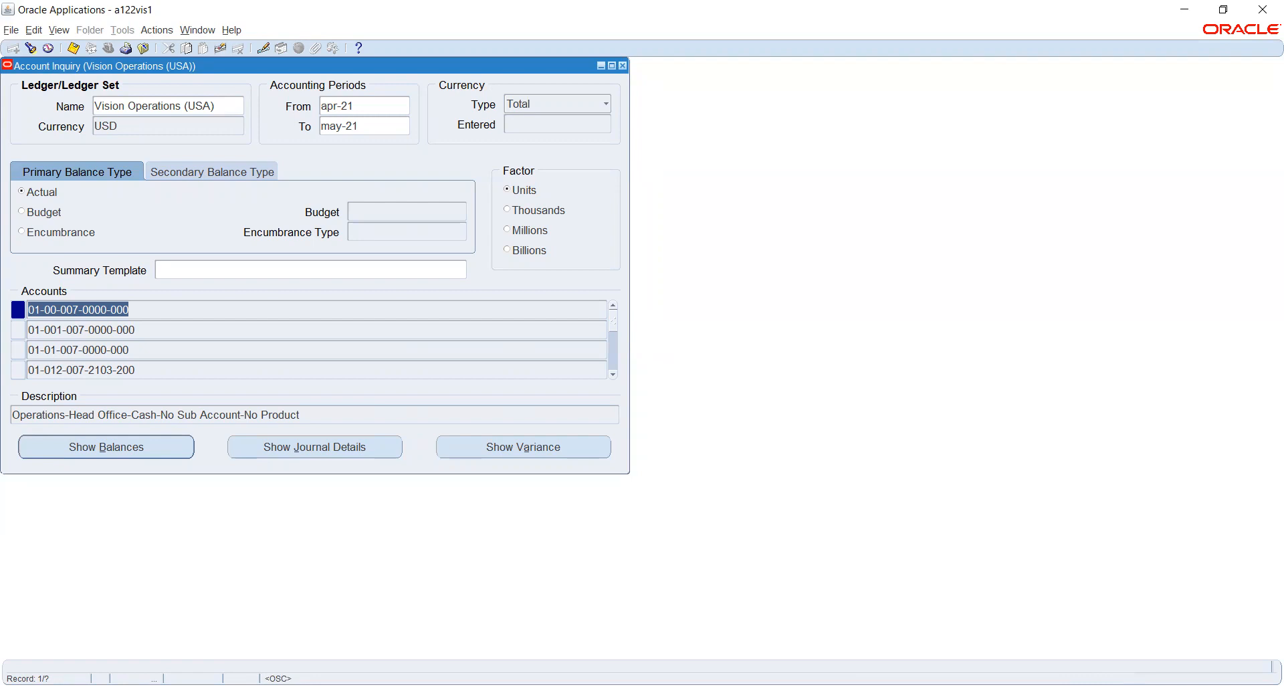
key(alt+Tab)
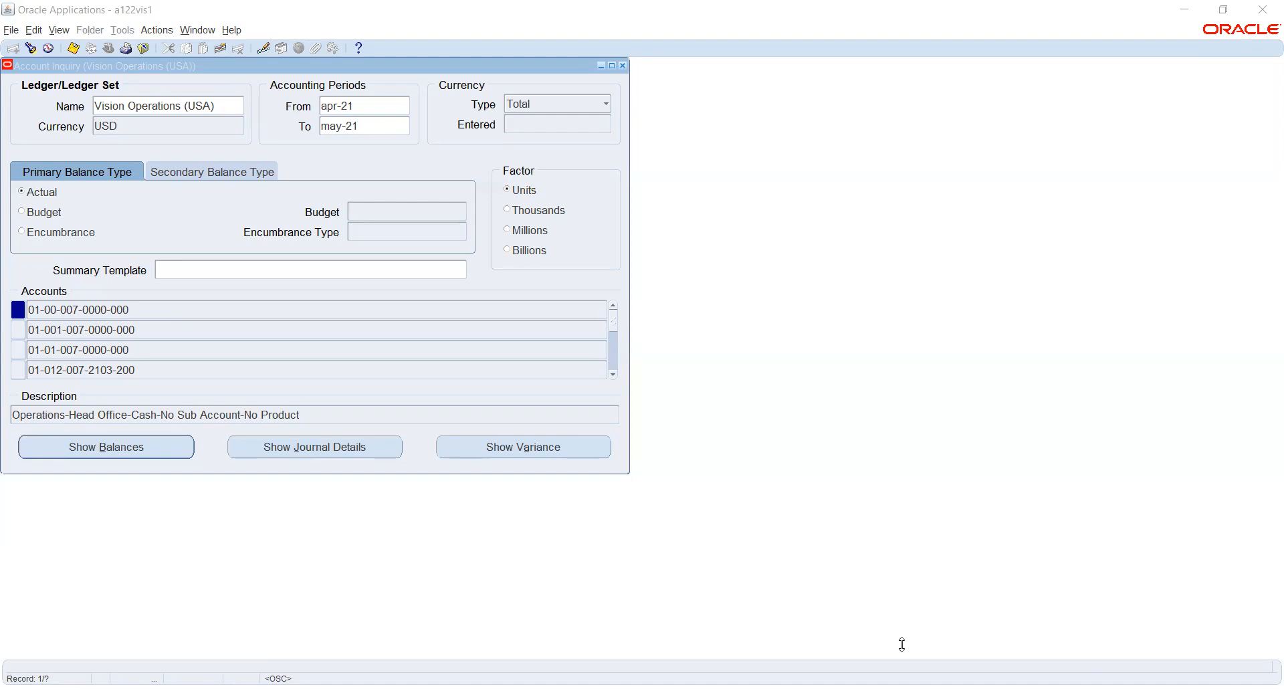
click(408, 167)
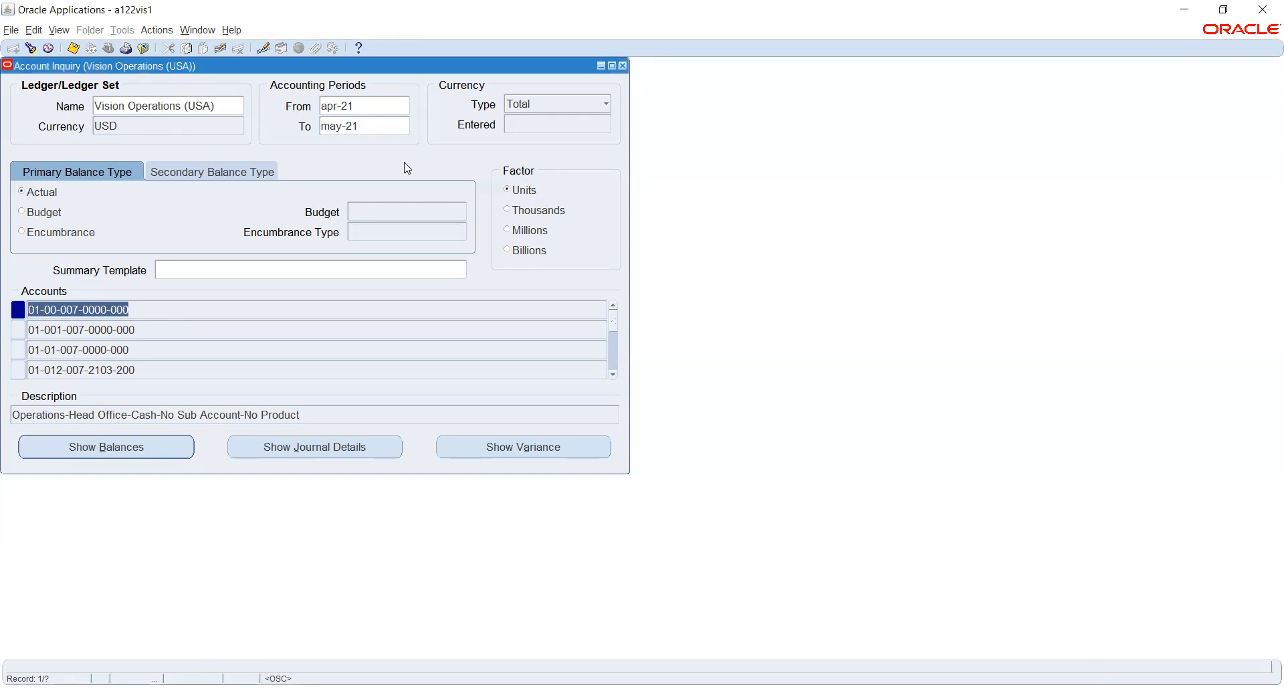